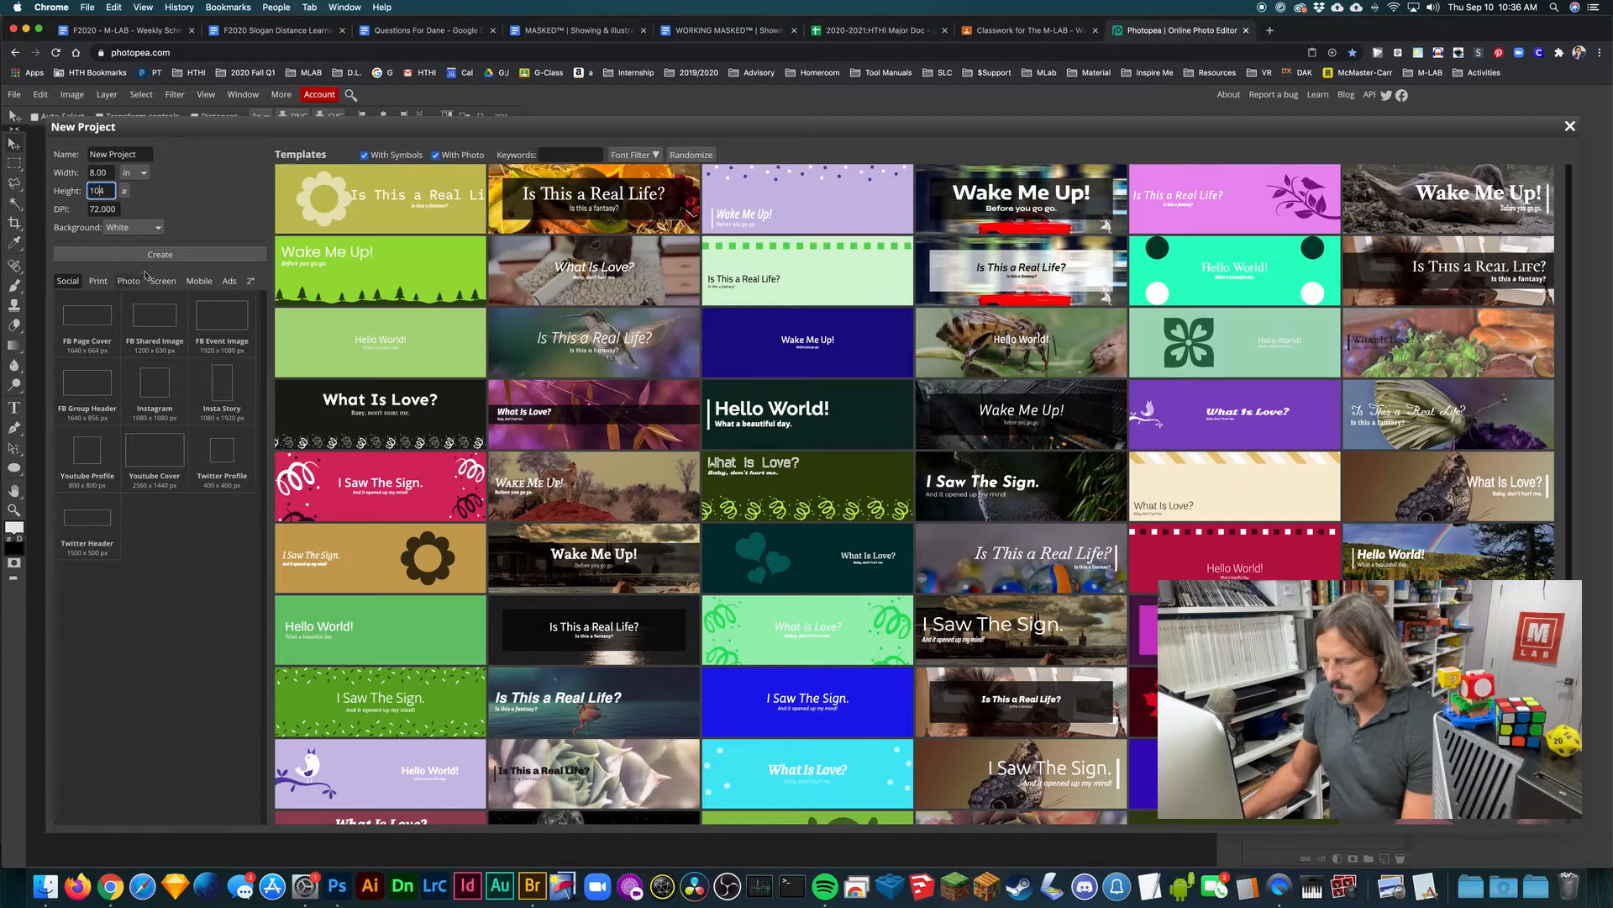
Step: Set the new project's height to 10.00 in and its background to Transparent
{"action": "type", "text": "00"}
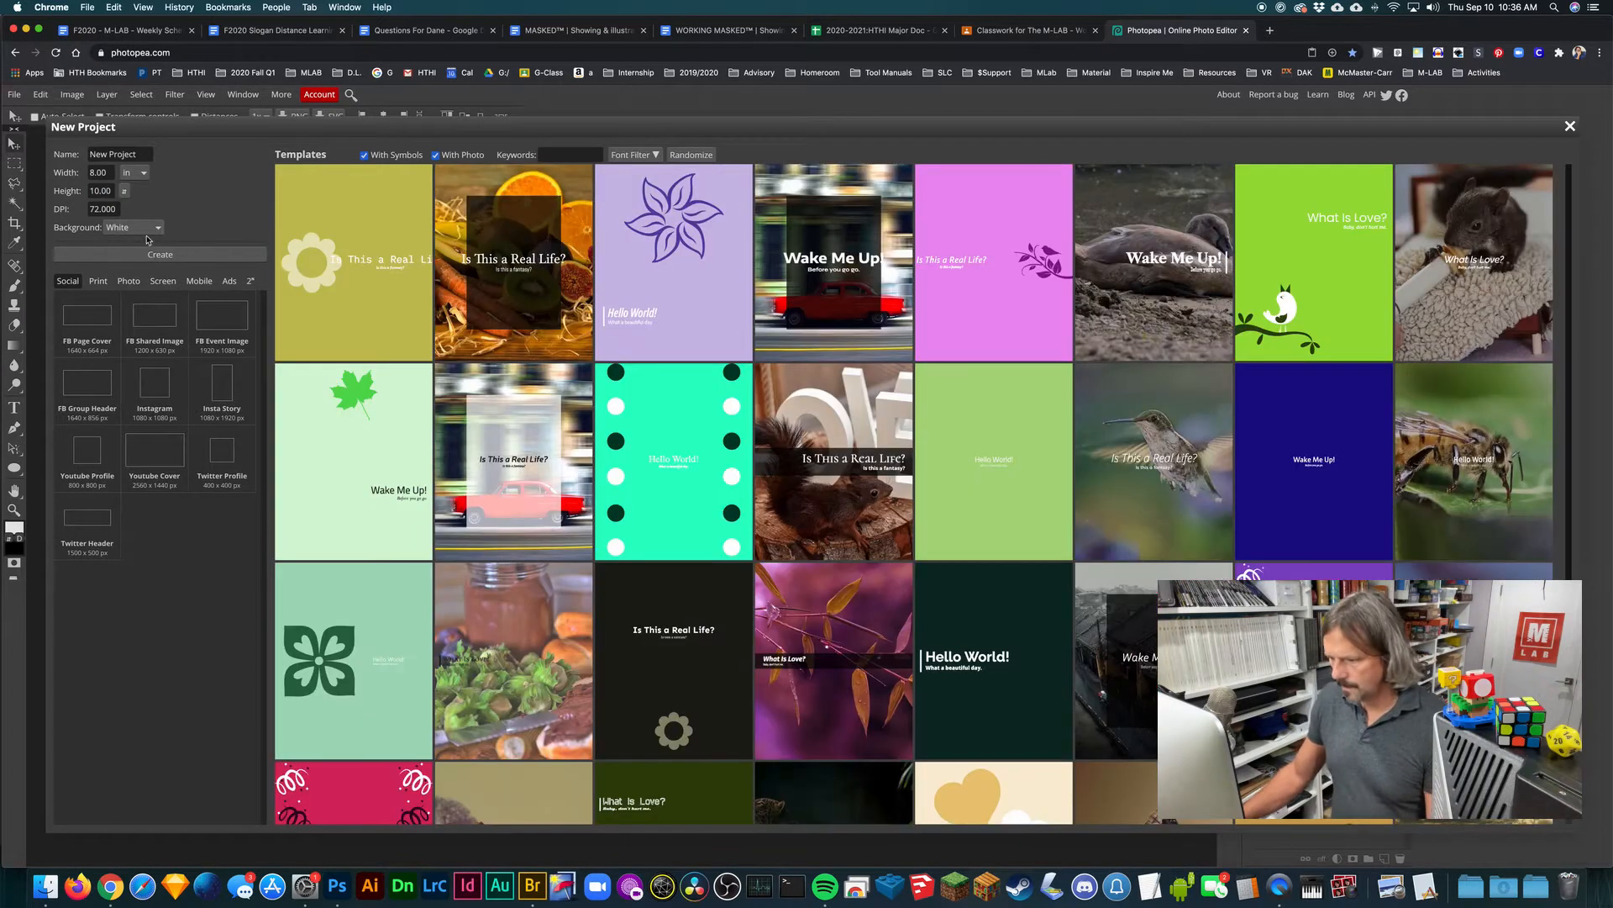
{"action": "left_click", "coordinate": [143, 227]}
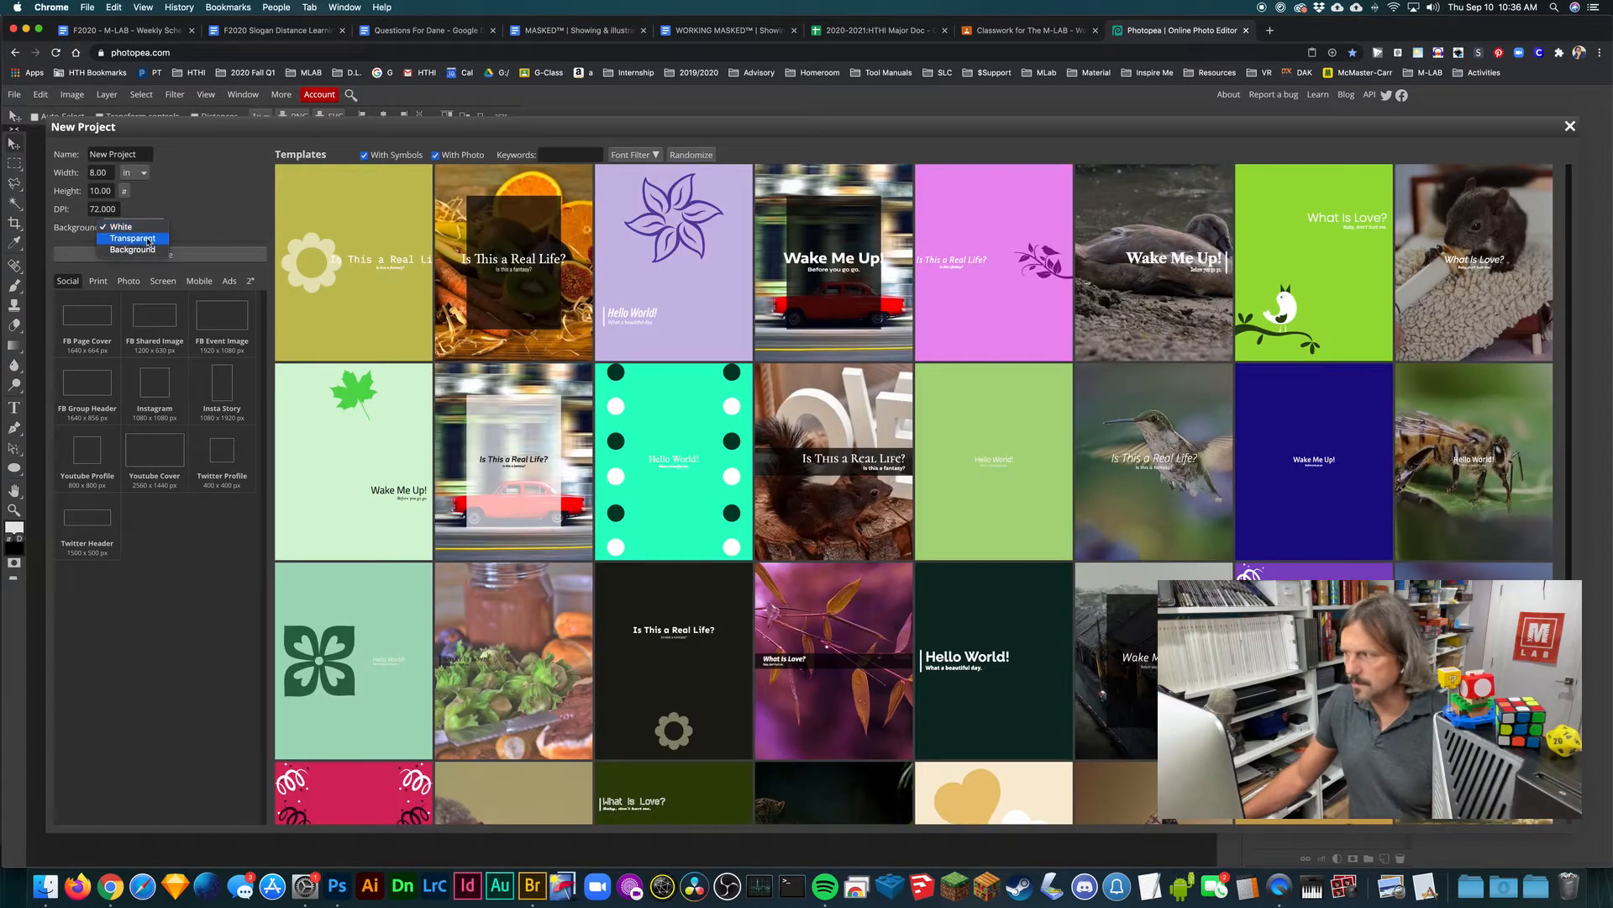
{"action": "left_click", "coordinate": [147, 238]}
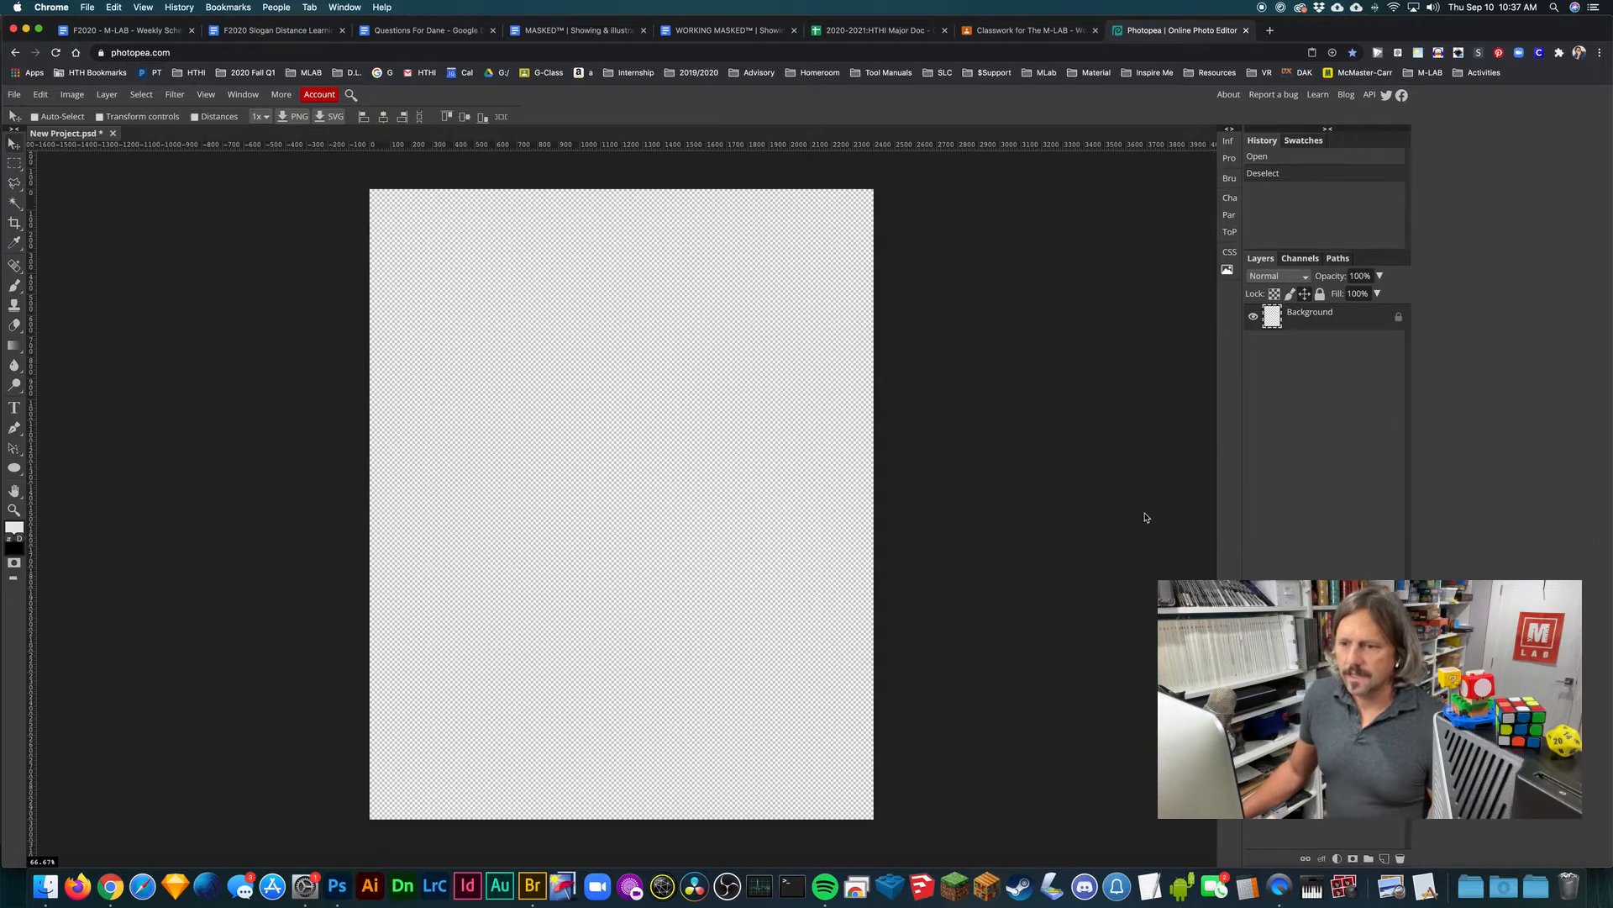
Step: Set the background colour to dark green 377b11, fill the entire canvas with it, and deselect
{"action": "key", "text": "super+a"}
{"action": "left_click", "coordinate": [14, 548]}
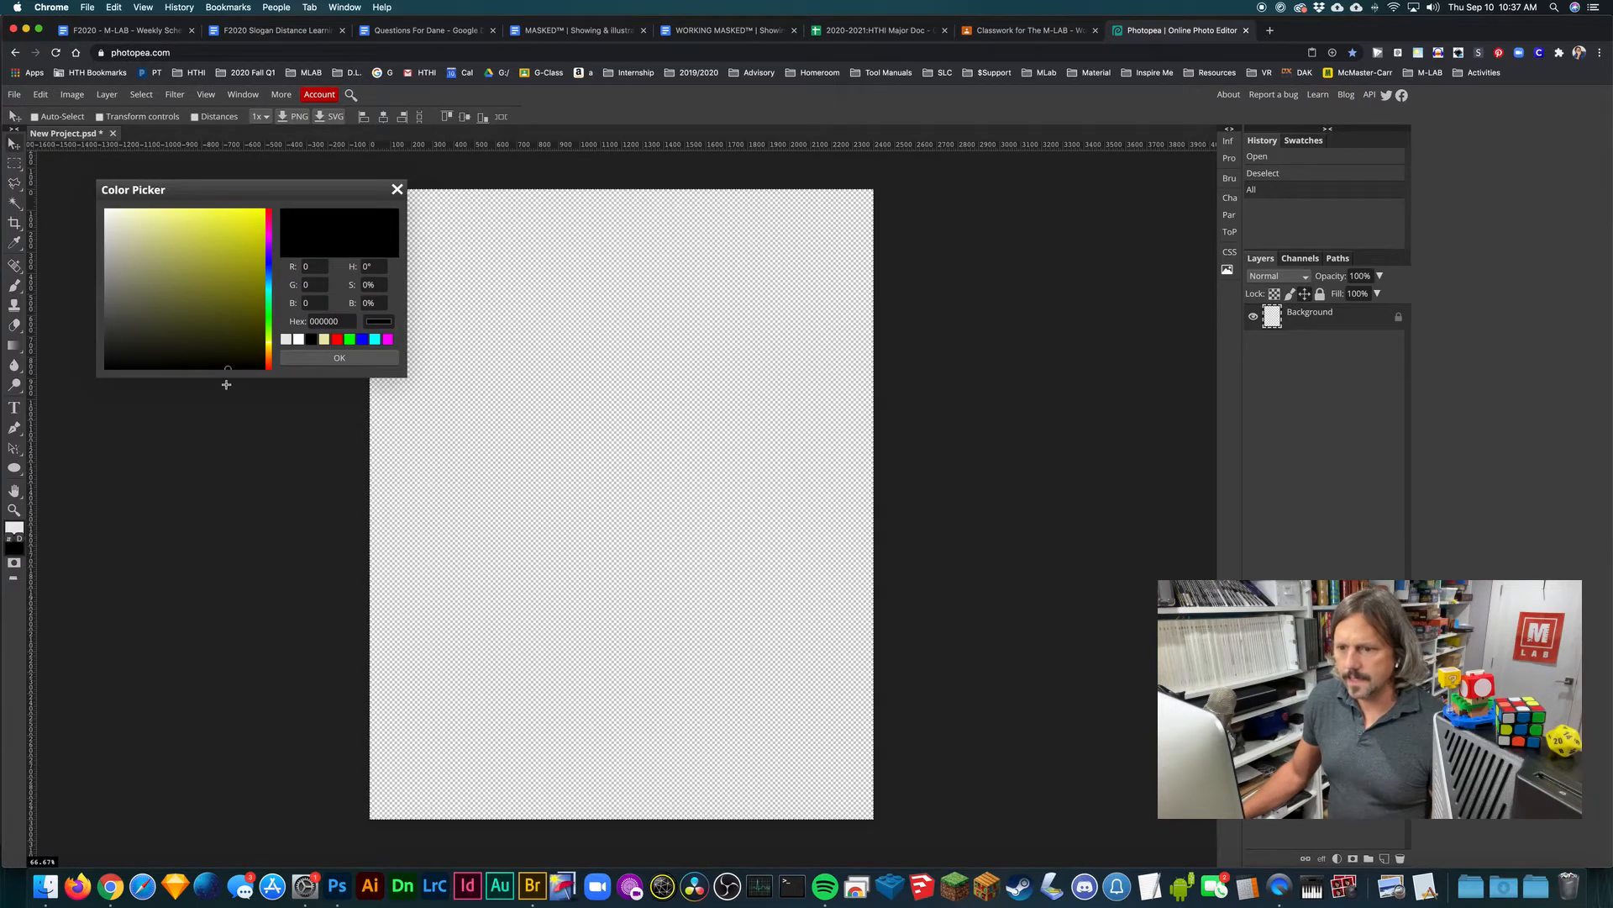
{"action": "mouse_move", "coordinate": [247, 349]}
{"action": "left_mouse_down"}
{"action": "mouse_move", "coordinate": [269, 323]}
{"action": "mouse_move", "coordinate": [269, 363]}
{"action": "mouse_move", "coordinate": [269, 327]}
{"action": "mouse_move", "coordinate": [223, 319]}
{"action": "mouse_move", "coordinate": [269, 335]}
{"action": "mouse_move", "coordinate": [241, 314]}
{"action": "mouse_move", "coordinate": [246, 294]}
{"action": "mouse_move", "coordinate": [269, 325]}
{"action": "left_mouse_up"}
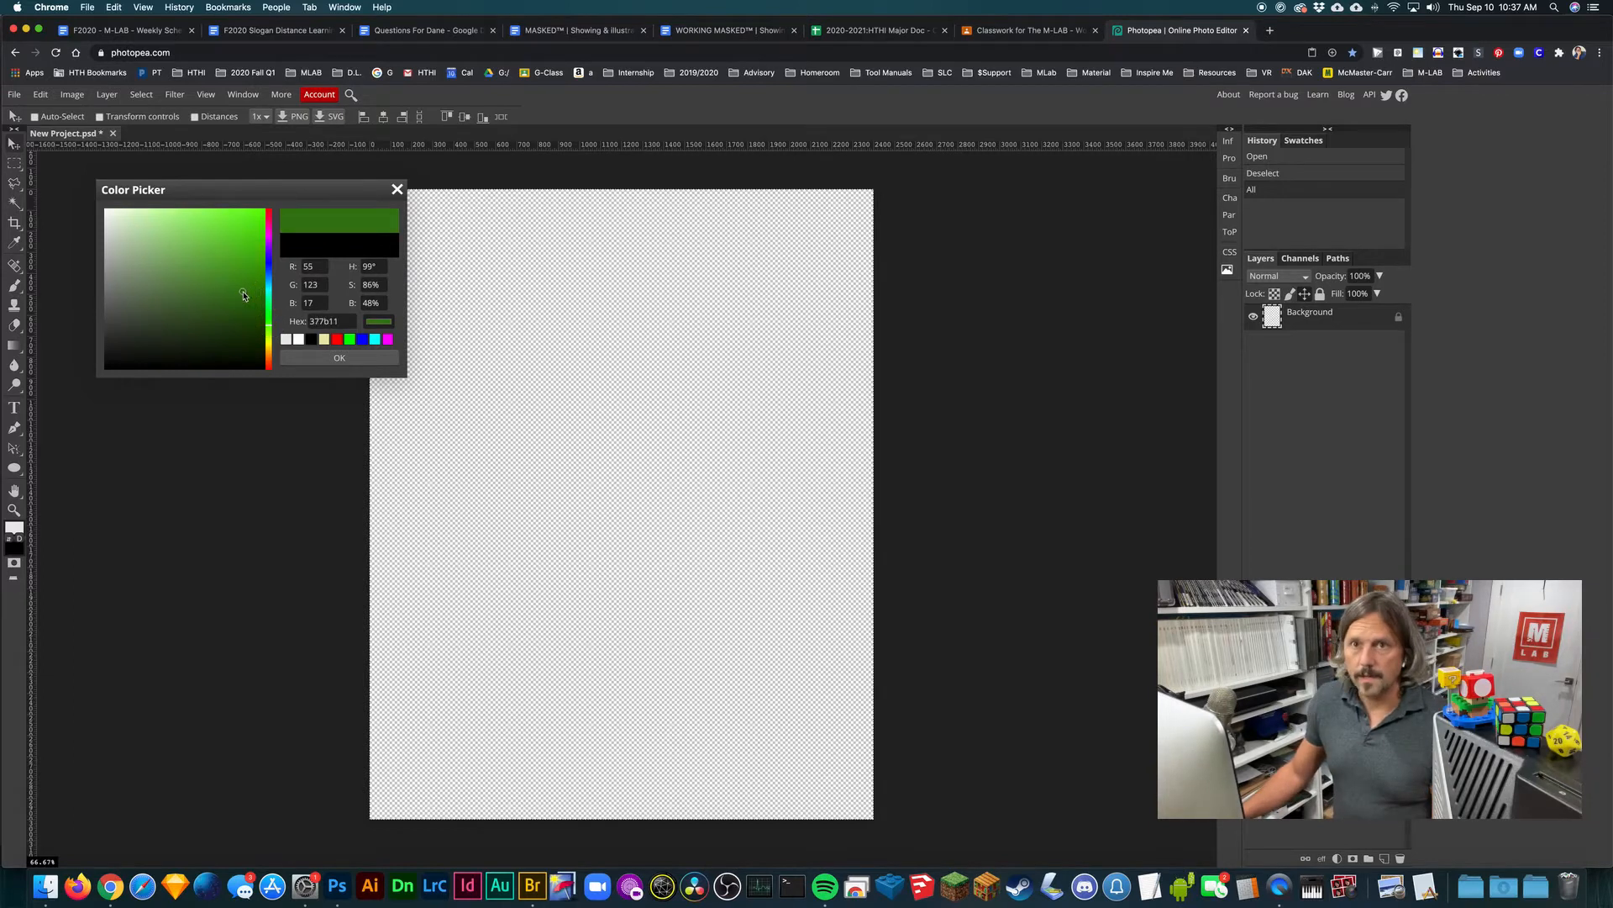
{"action": "left_click", "coordinate": [312, 359]}
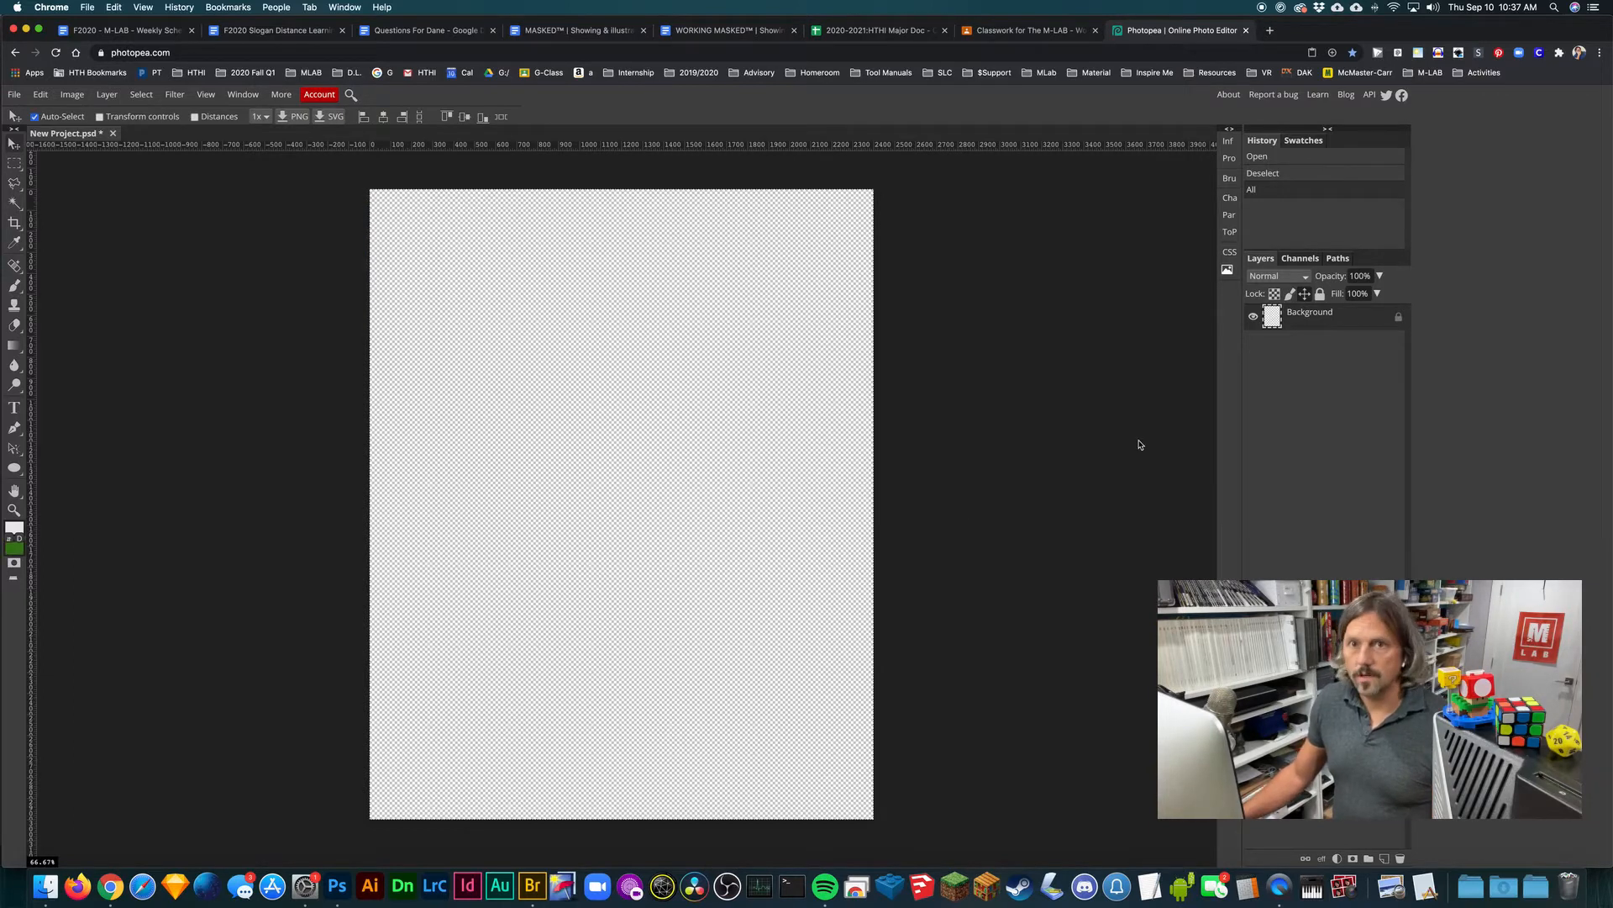
{"action": "key", "text": "alt+BackSpace"}
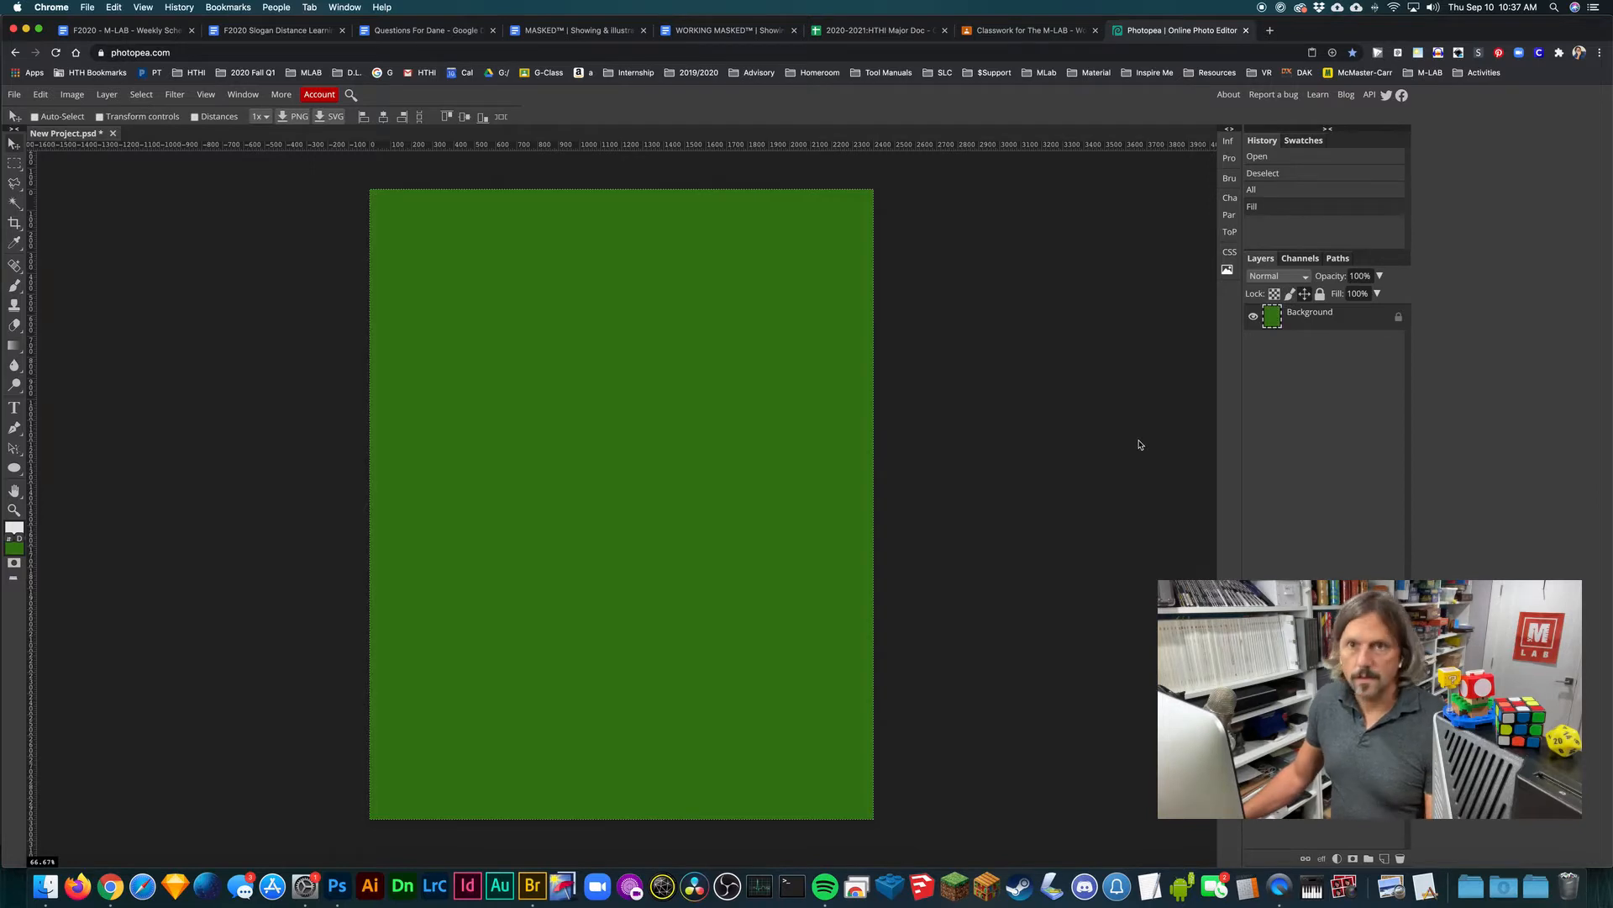
{"action": "key", "text": "super+d"}
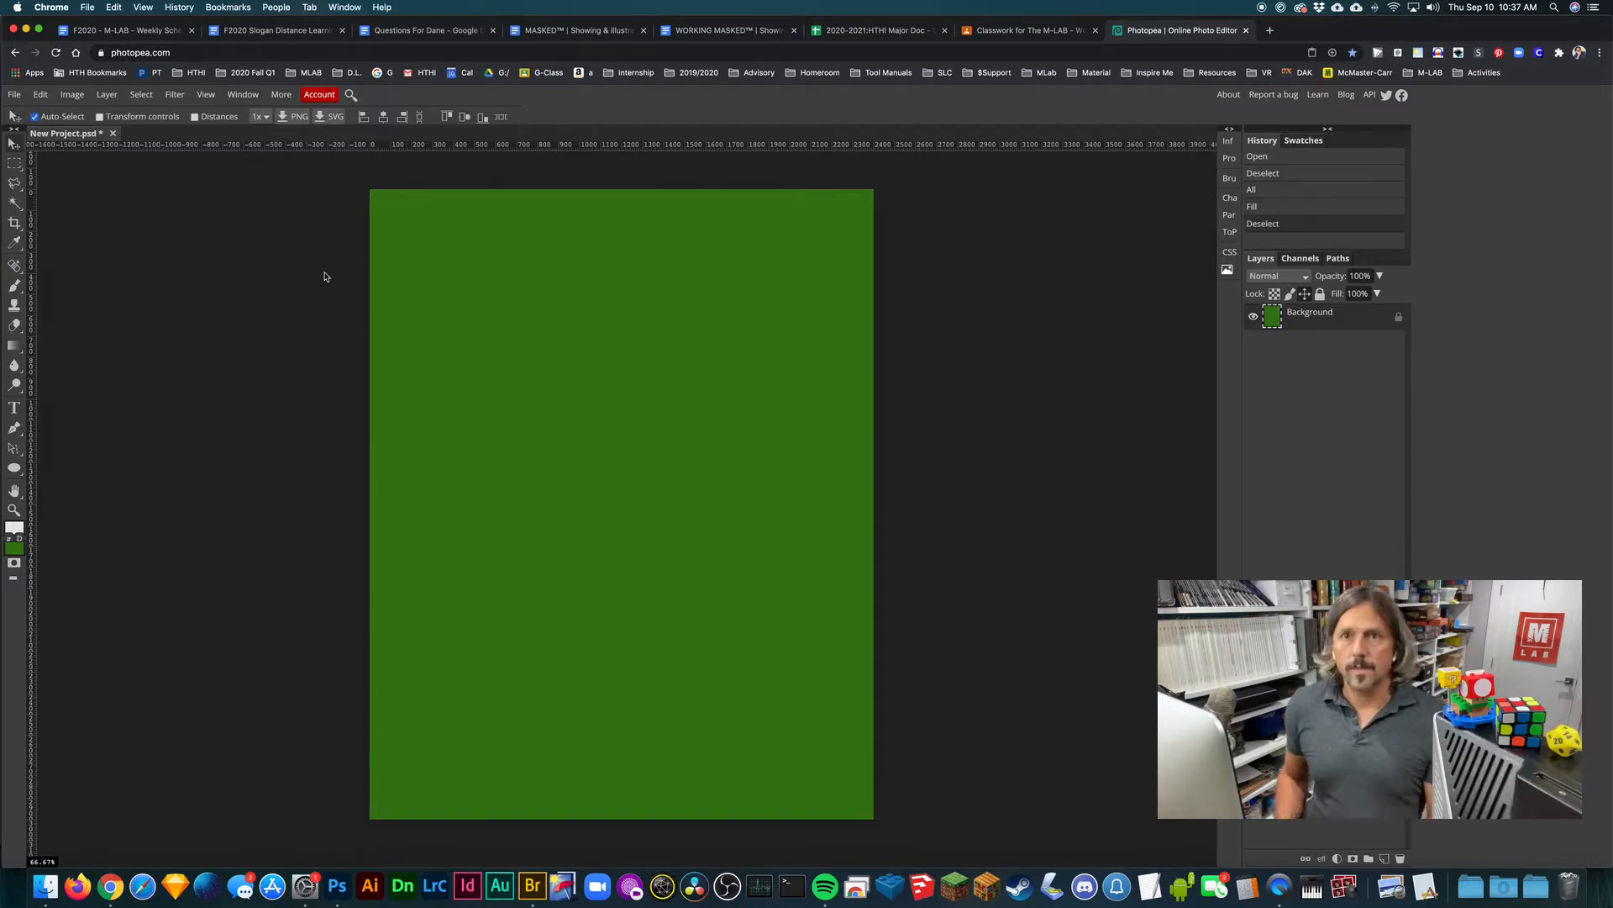
{"action": "key", "text": "super+a"}
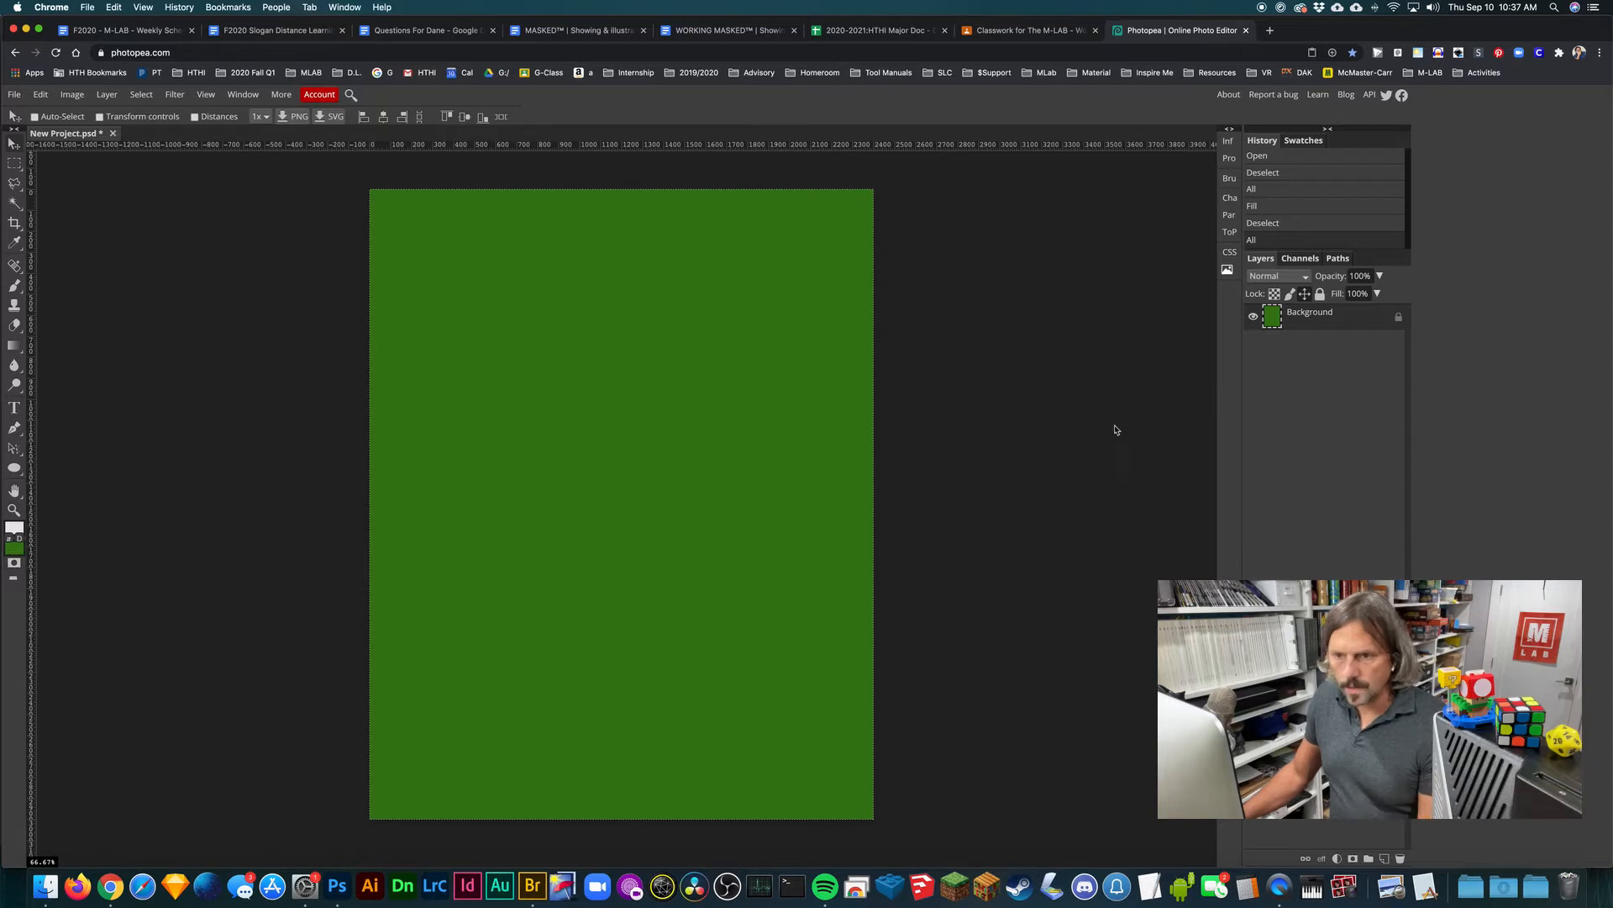
{"action": "key", "text": "ctrl+d"}
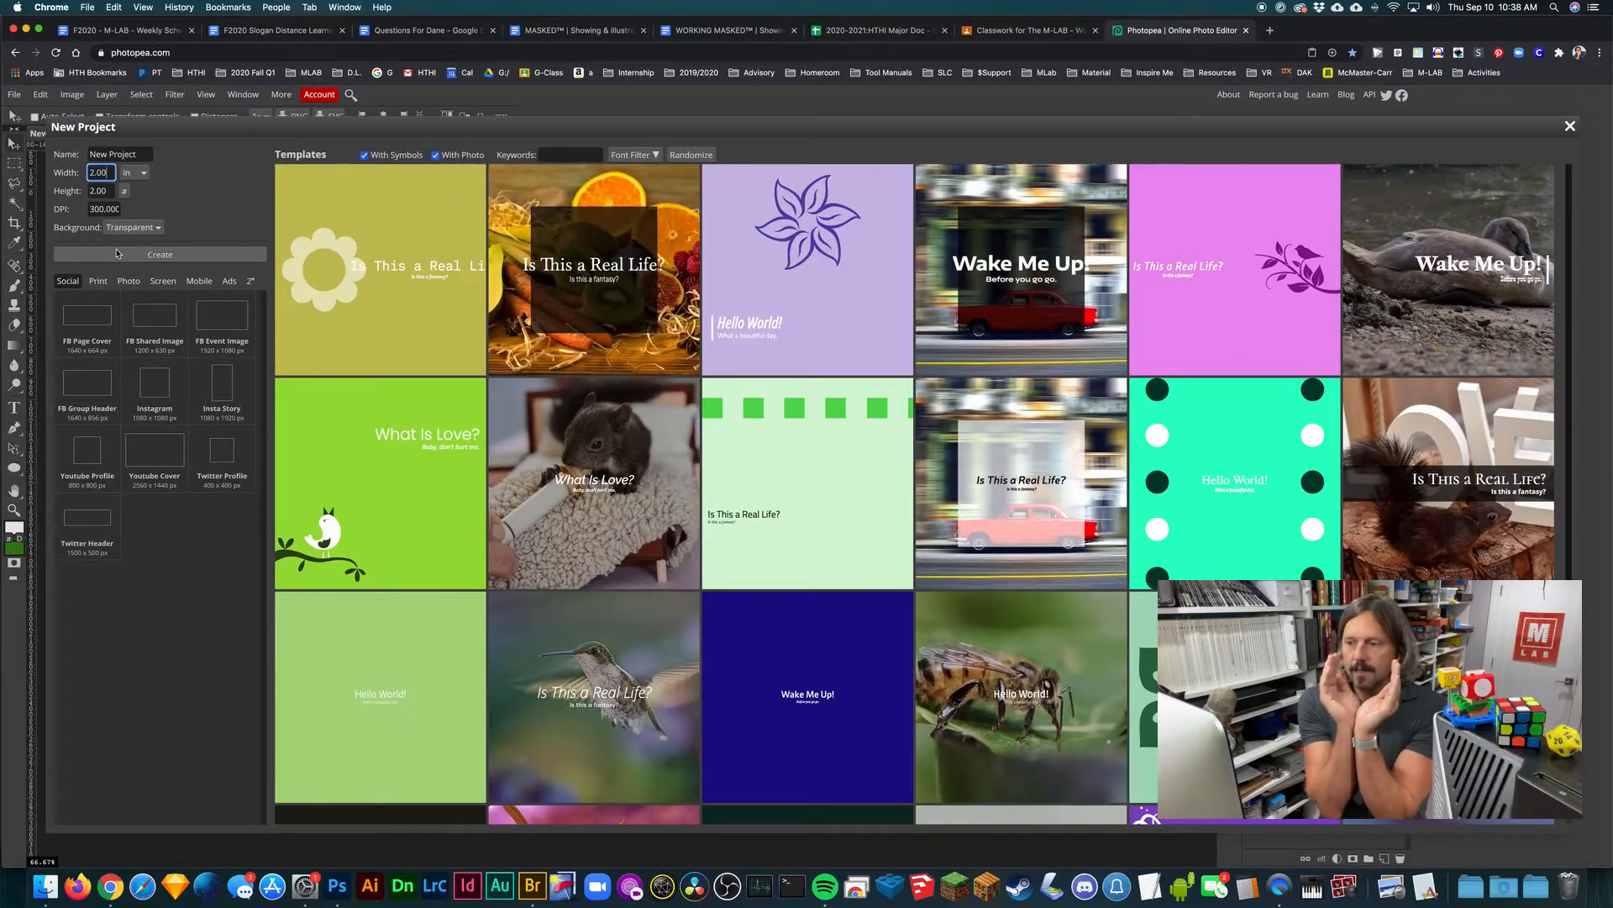
Step: Create the second project at 2 × 2 in, 300 DPI, with a transparent background
{"action": "left_click", "coordinate": [118, 253]}
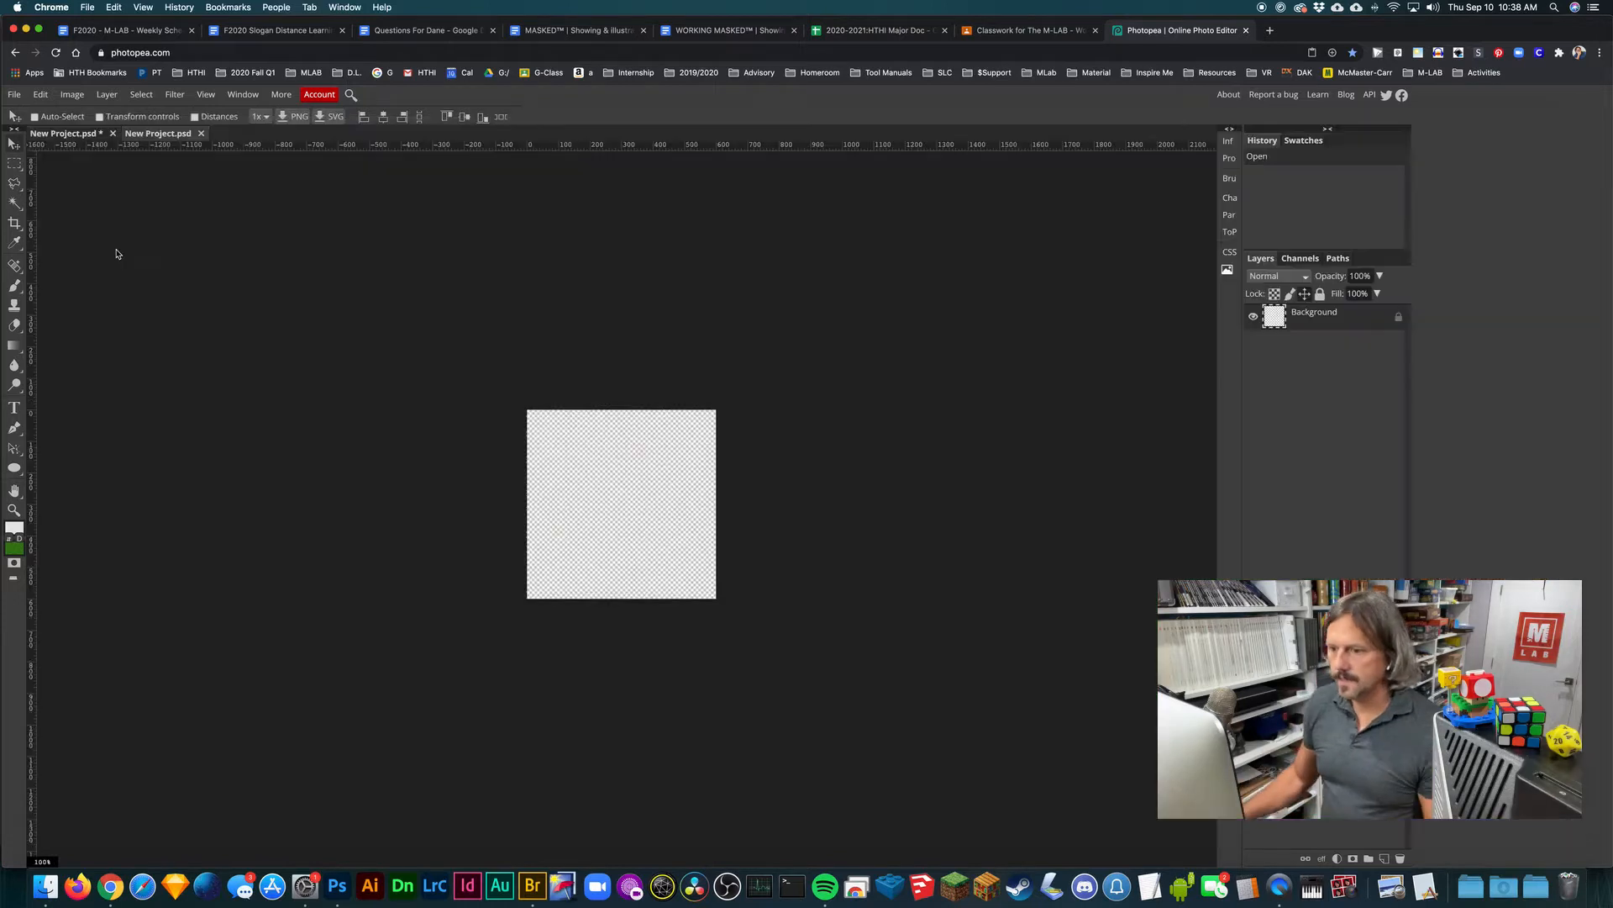
{"action": "key", "text": "super+equal"}
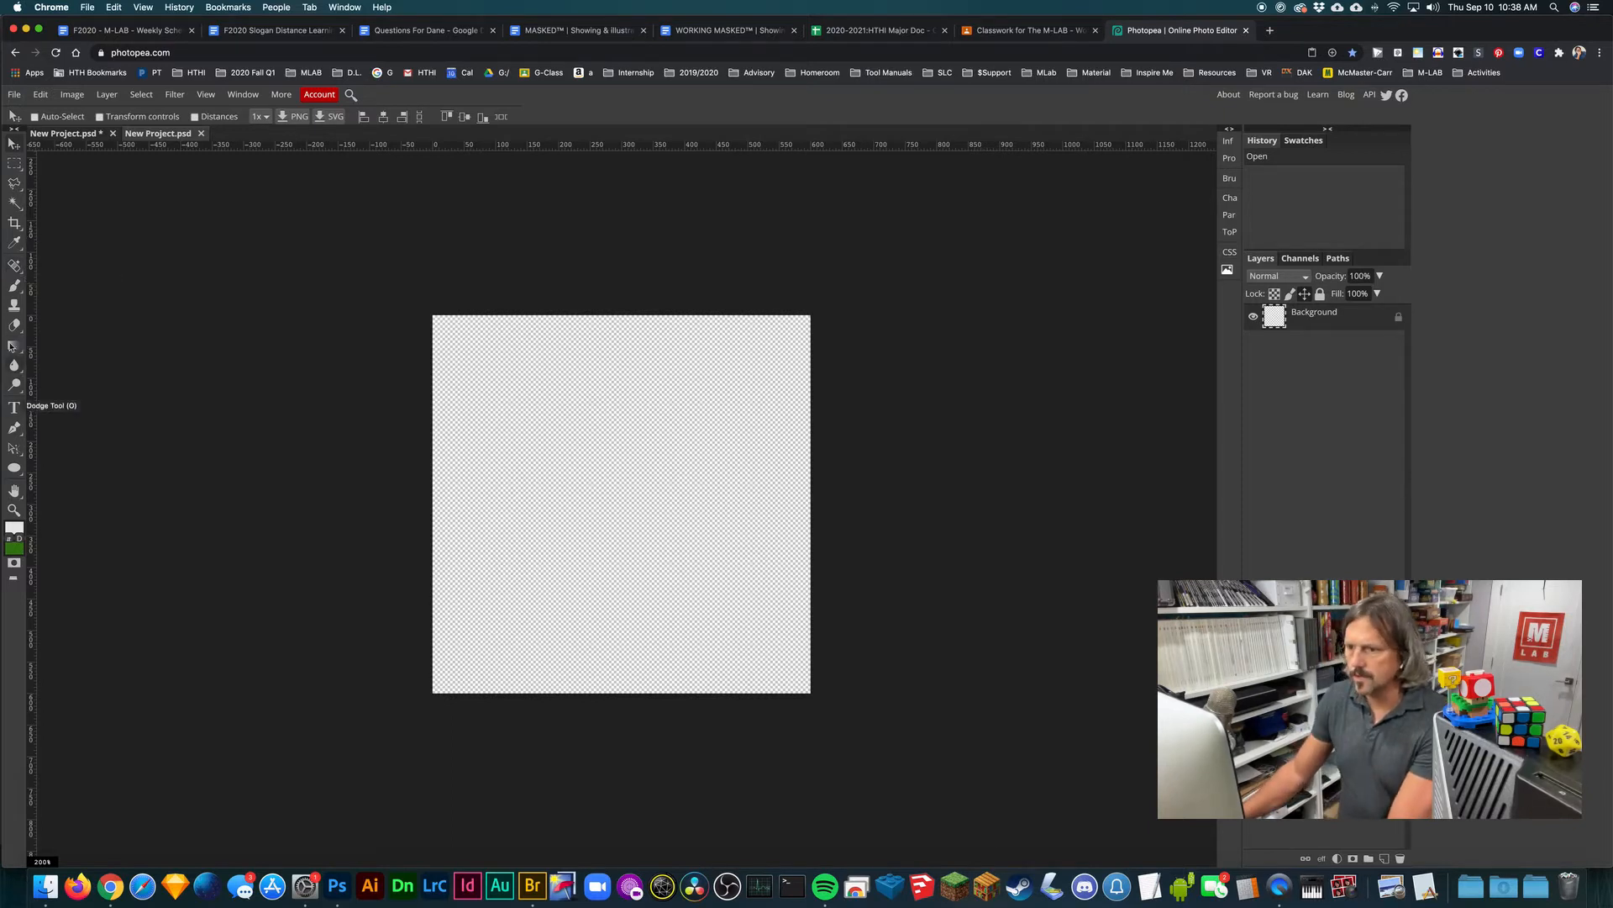
Step: Activate the Brush tool, set the foreground colour to black 000000, and enlarge the brush slightly
{"action": "left_click", "coordinate": [23, 287]}
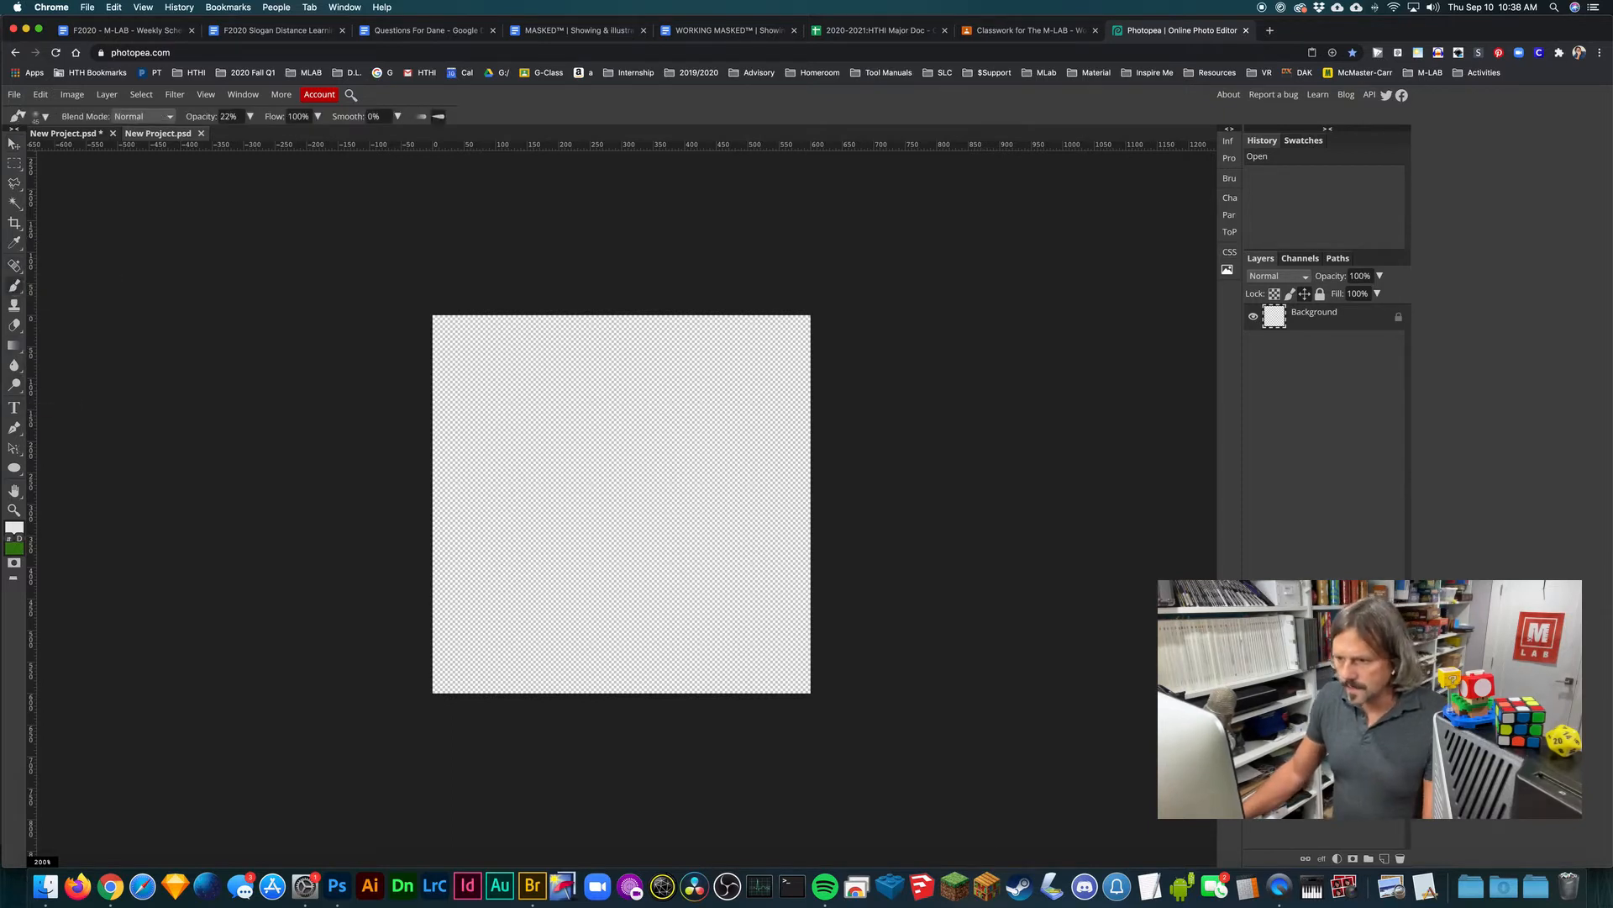
{"action": "left_click", "coordinate": [14, 528]}
{"action": "left_click_drag", "start_coordinate": [153, 355], "coordinate": [264, 362]}
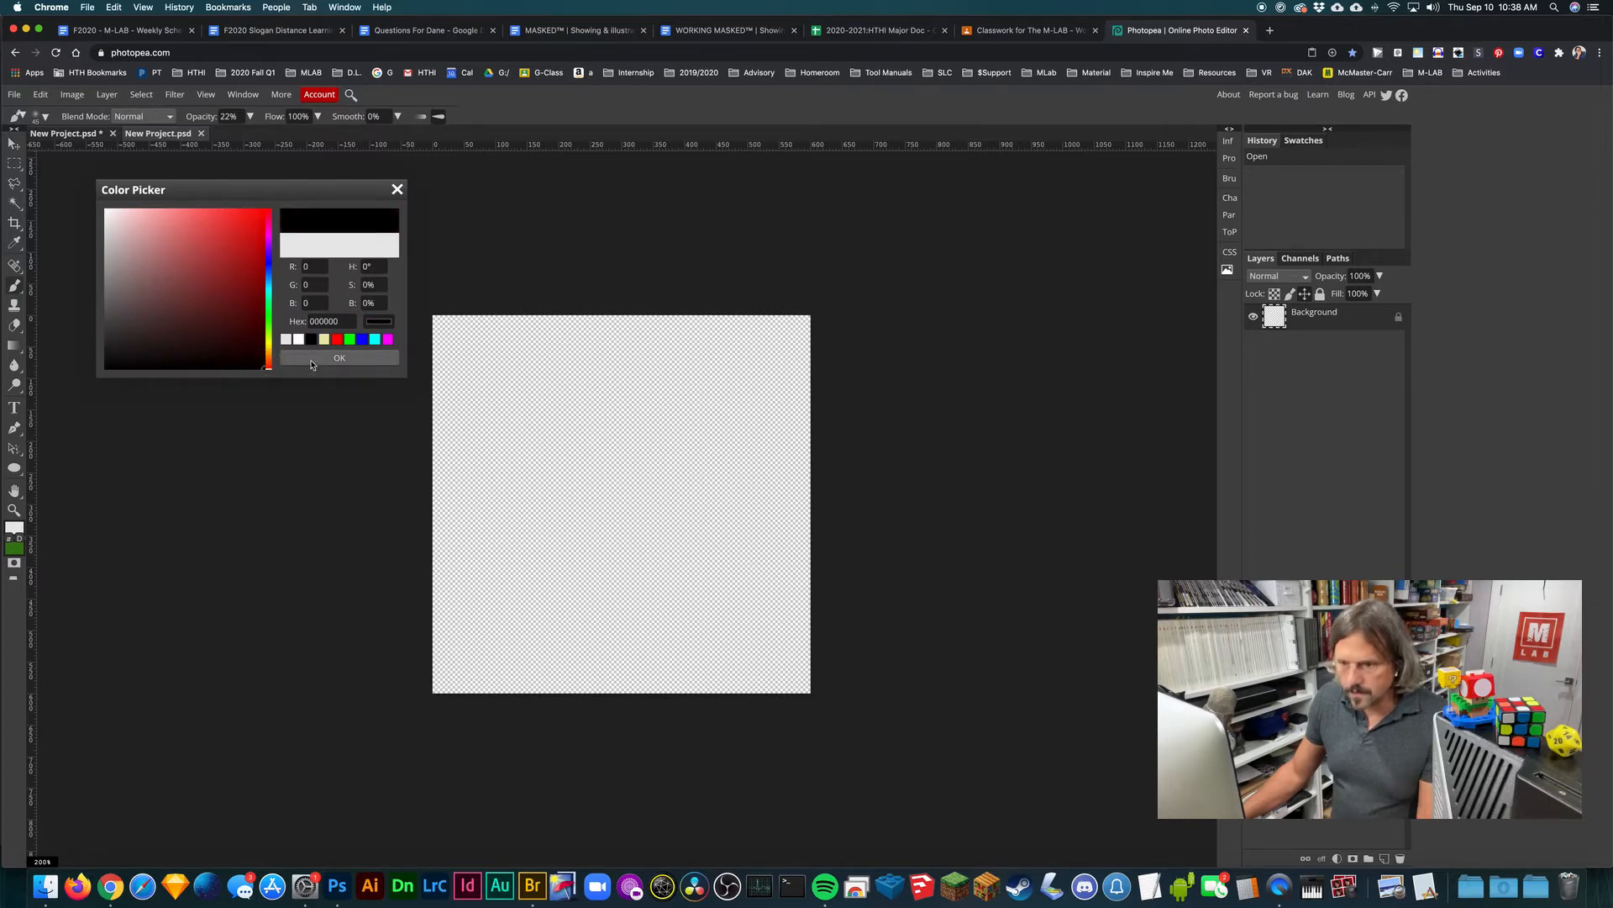
{"action": "left_click", "coordinate": [294, 358]}
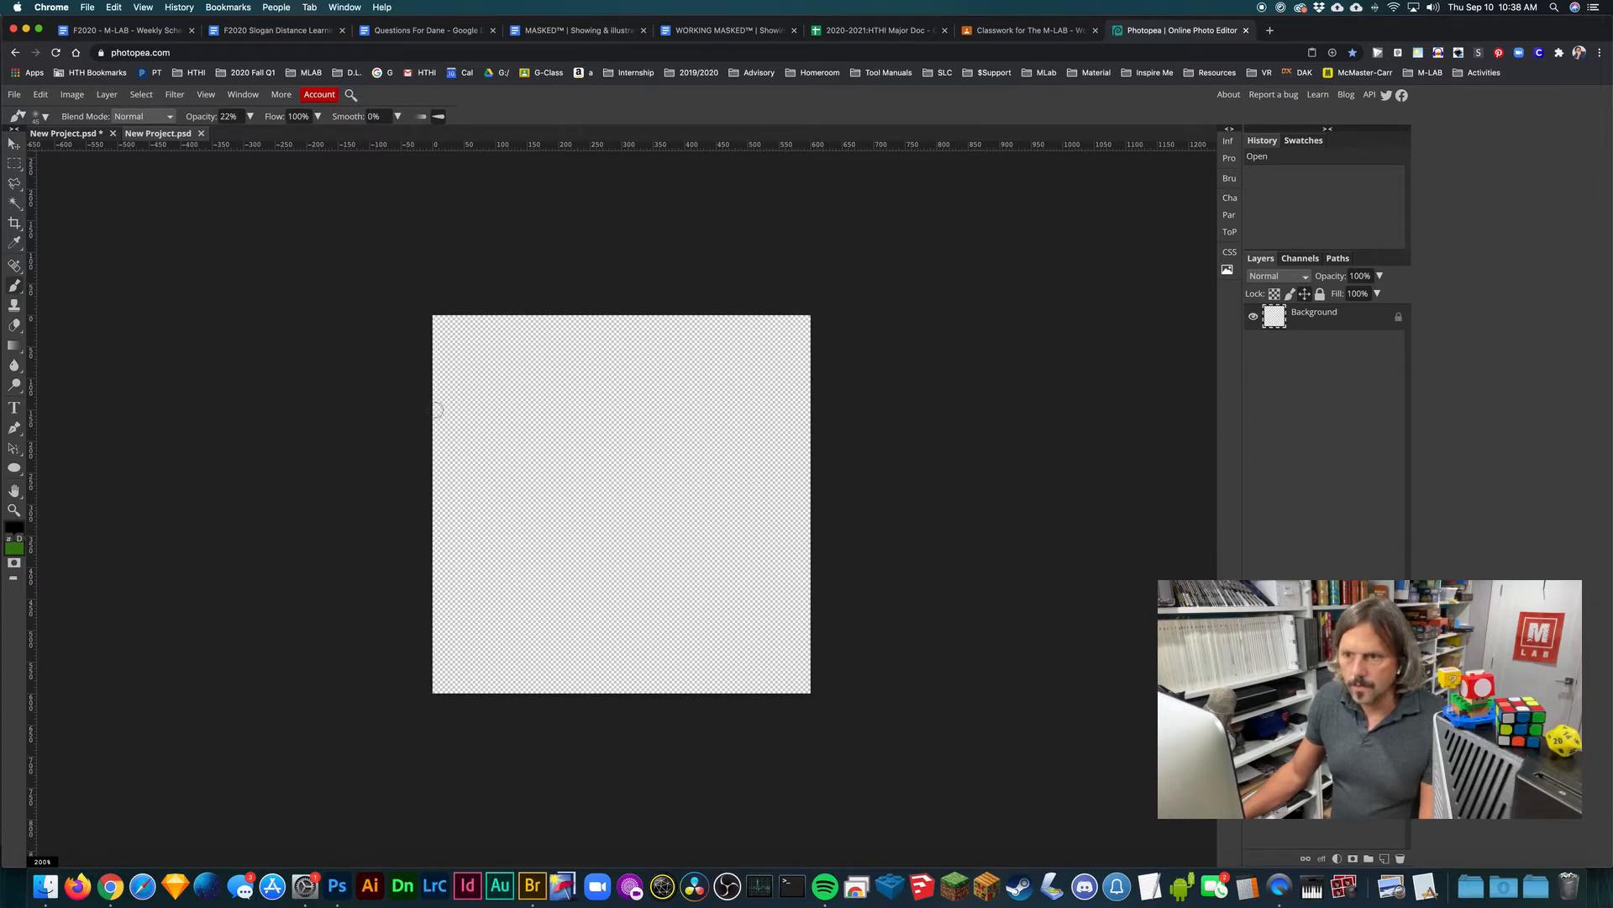
{"action": "key", "text": "bracketright"}
{"action": "key", "text": "bracketright"}
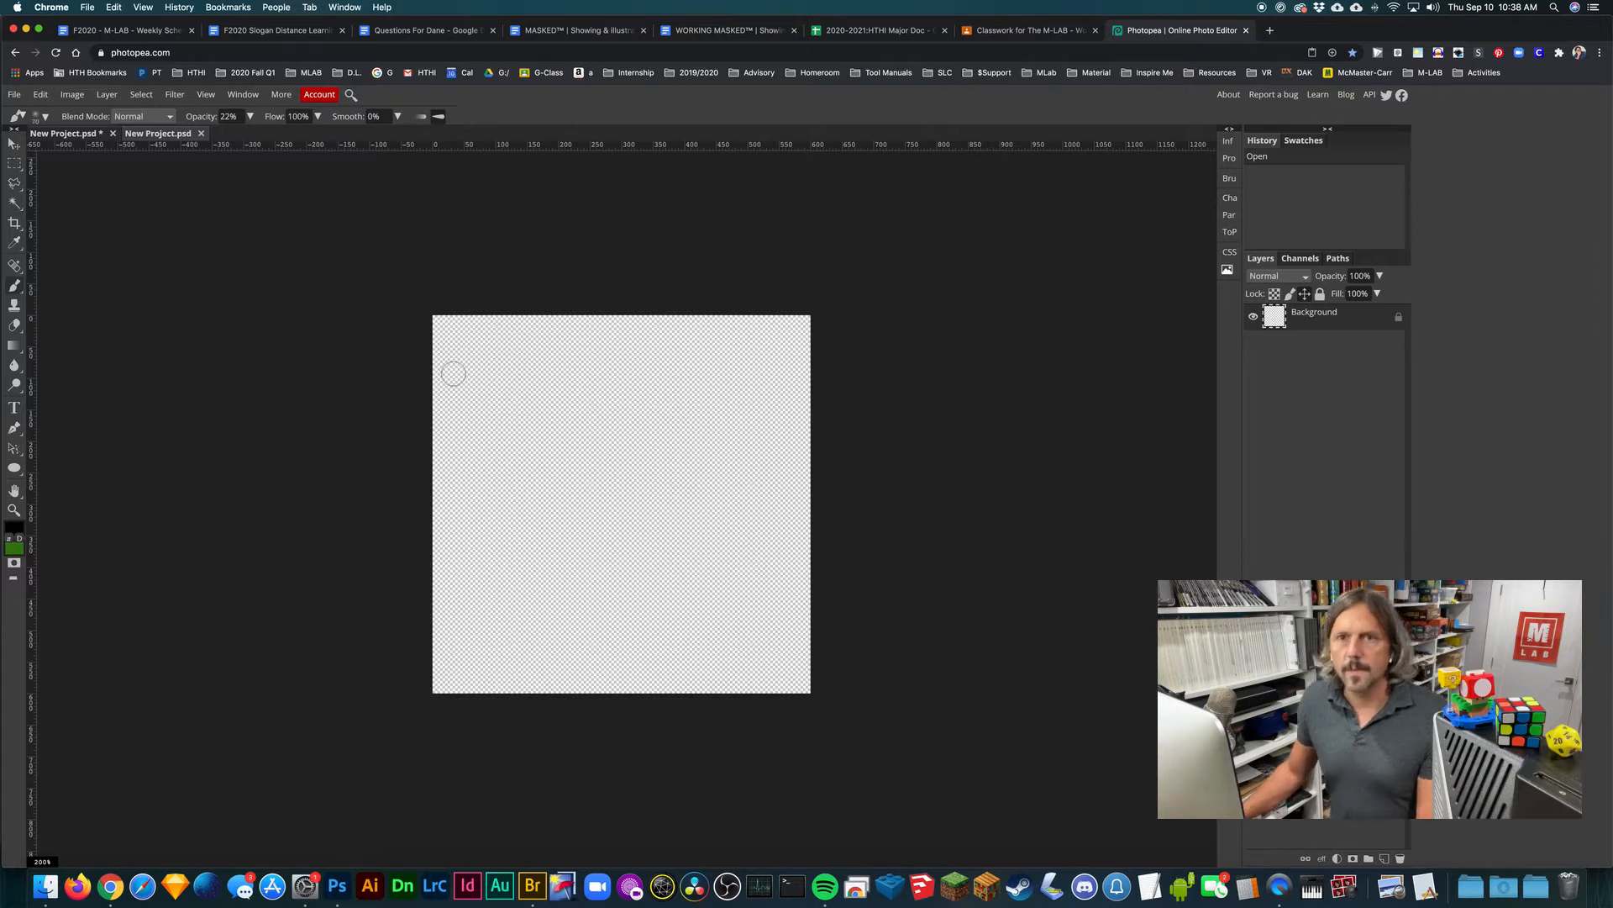
Step: Undo a test dab in the canvas's upper-left corner and set the brush opacity to 100%
{"action": "left_click", "coordinate": [444, 323]}
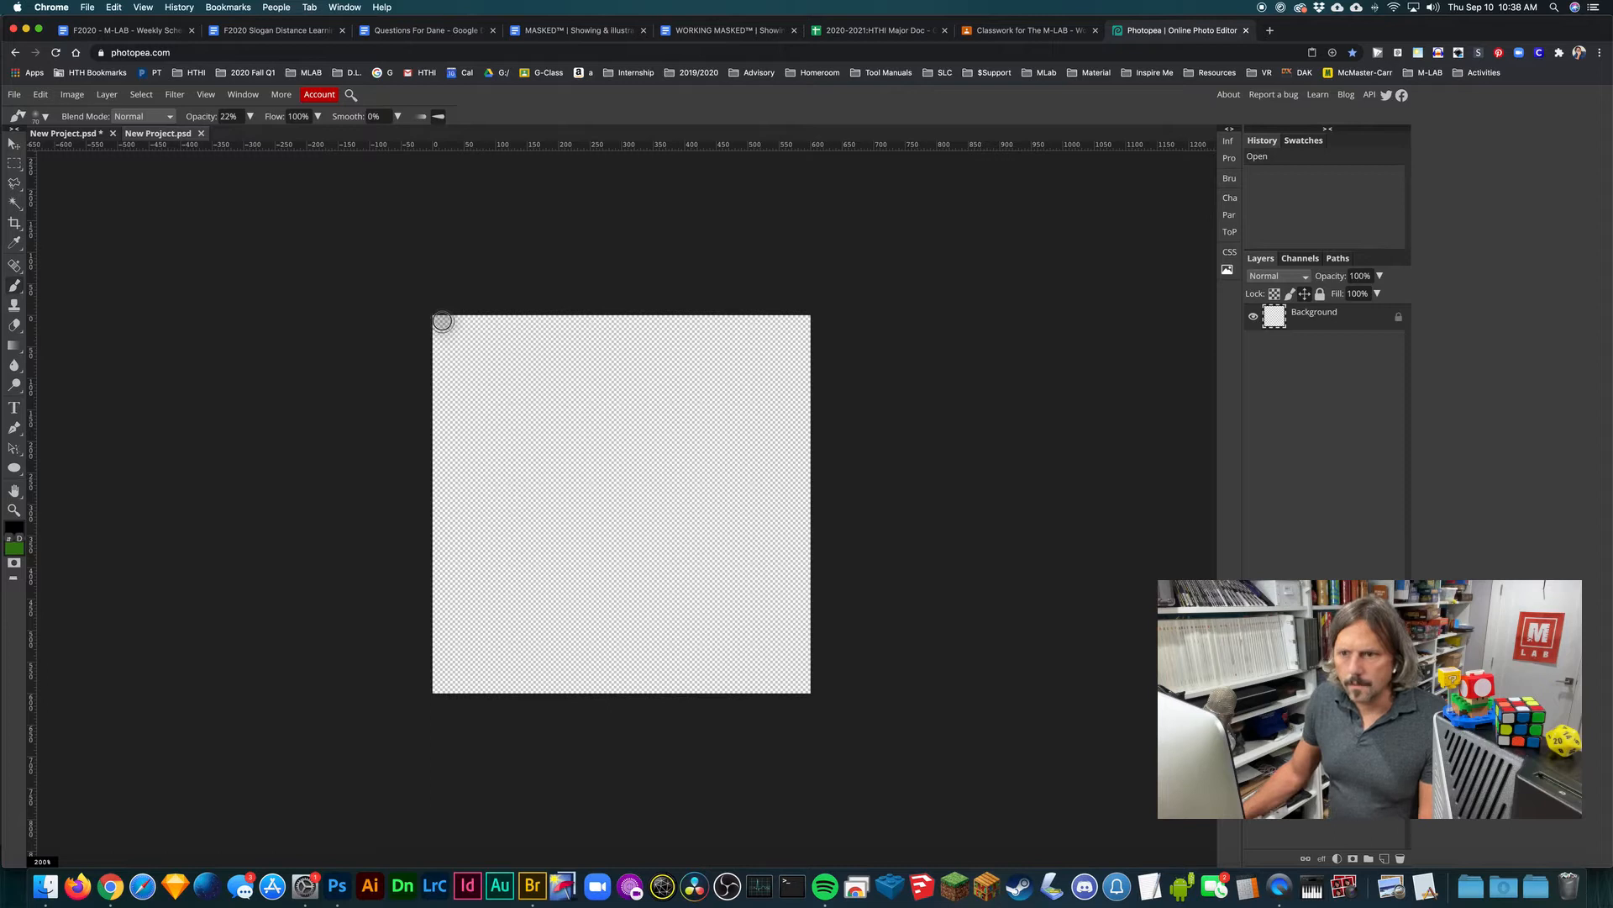
{"action": "key", "text": "super+z"}
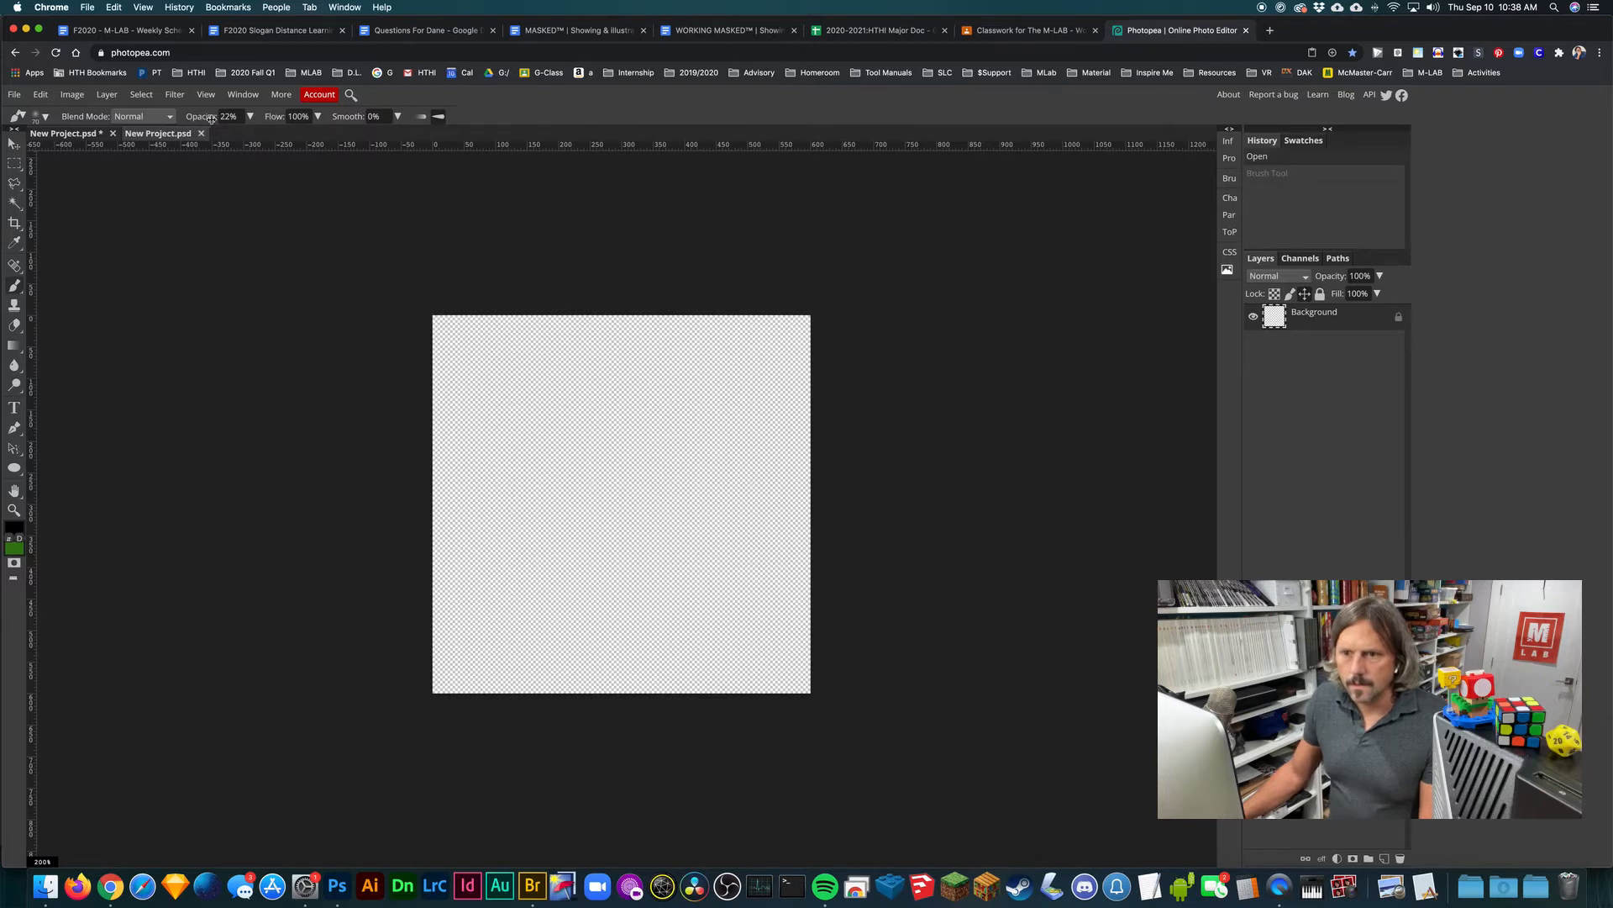
{"action": "left_click", "coordinate": [251, 116]}
{"action": "left_click_drag", "start_coordinate": [241, 136], "coordinate": [268, 139]}
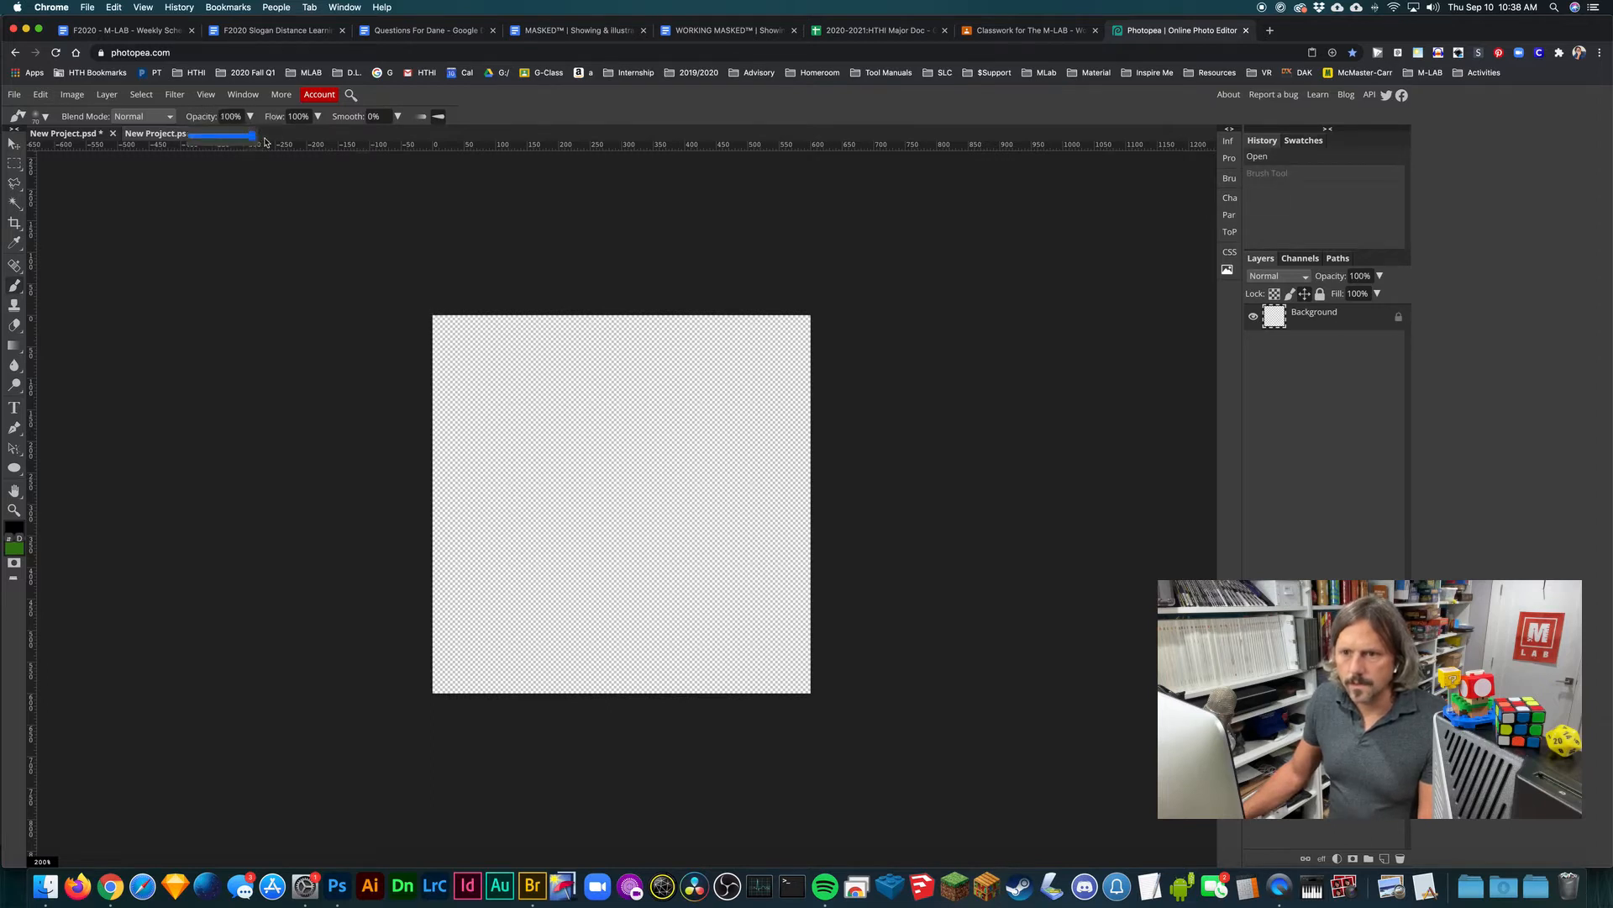
Step: Adjust the Brush tool's tip, undo a diagonal test stroke made with it, and reduce the brush size
{"action": "left_click", "coordinate": [14, 288]}
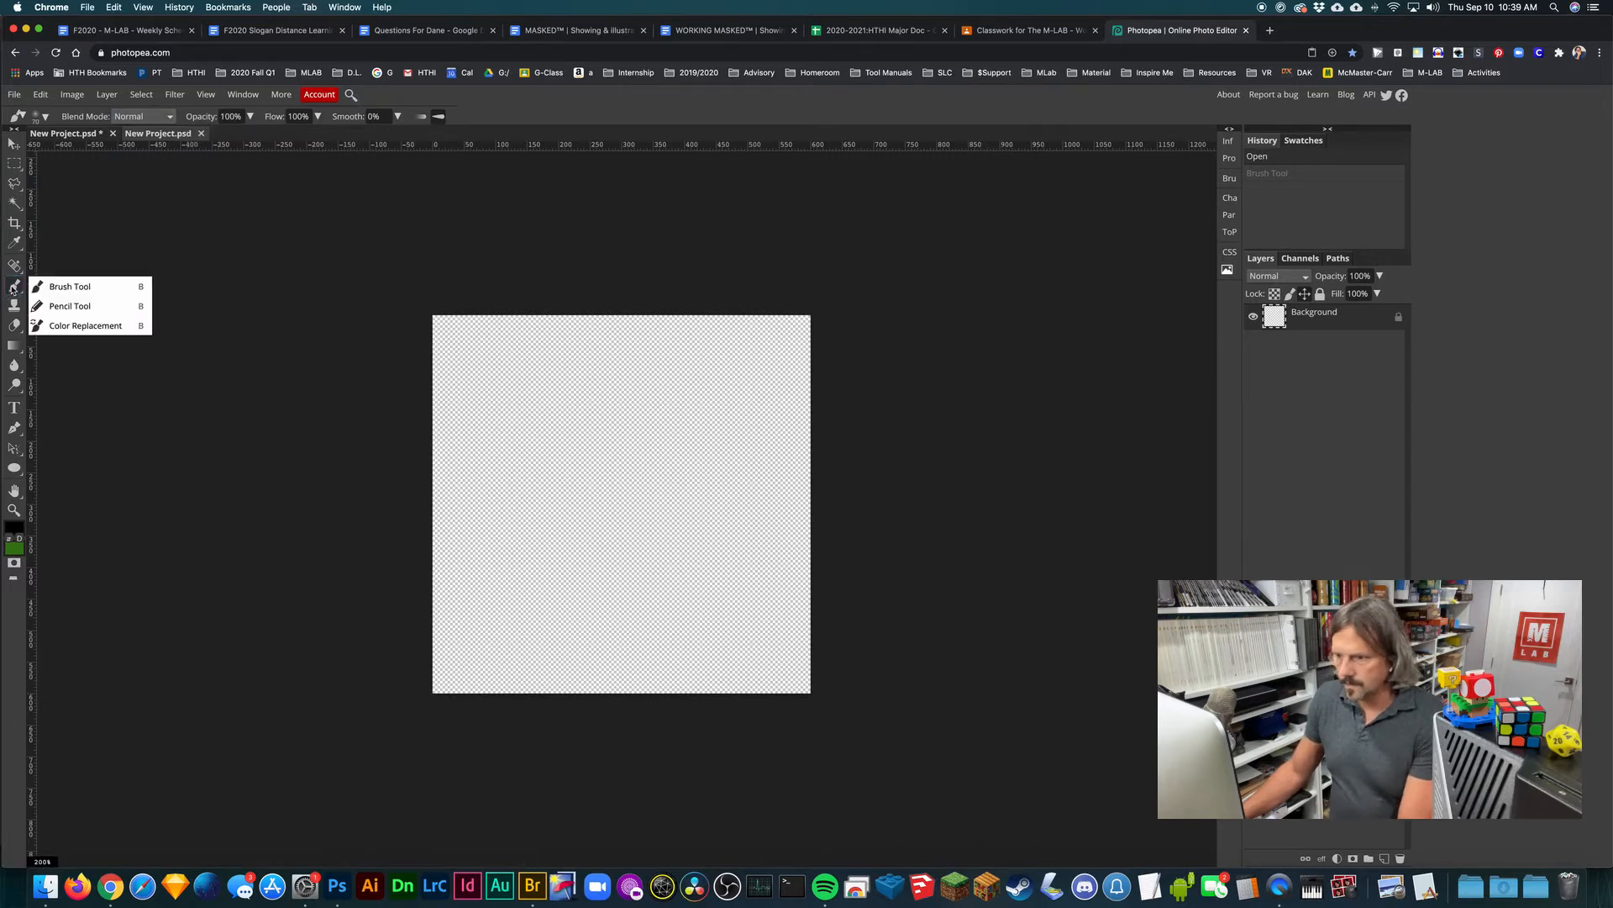
{"action": "left_click", "coordinate": [71, 286]}
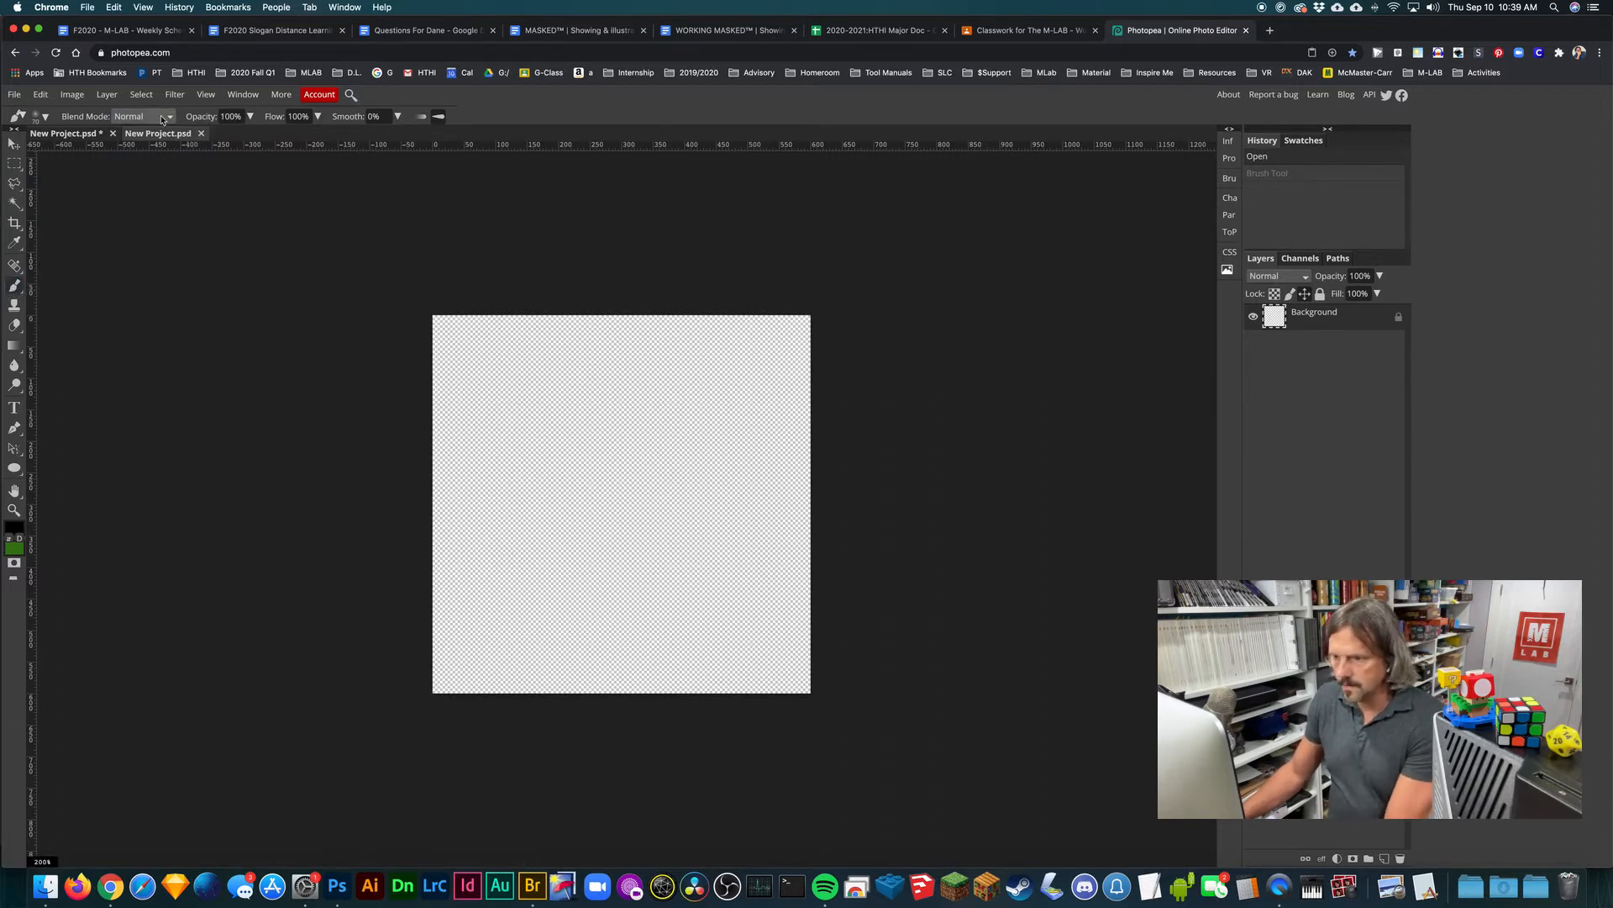
{"action": "left_click", "coordinate": [37, 119]}
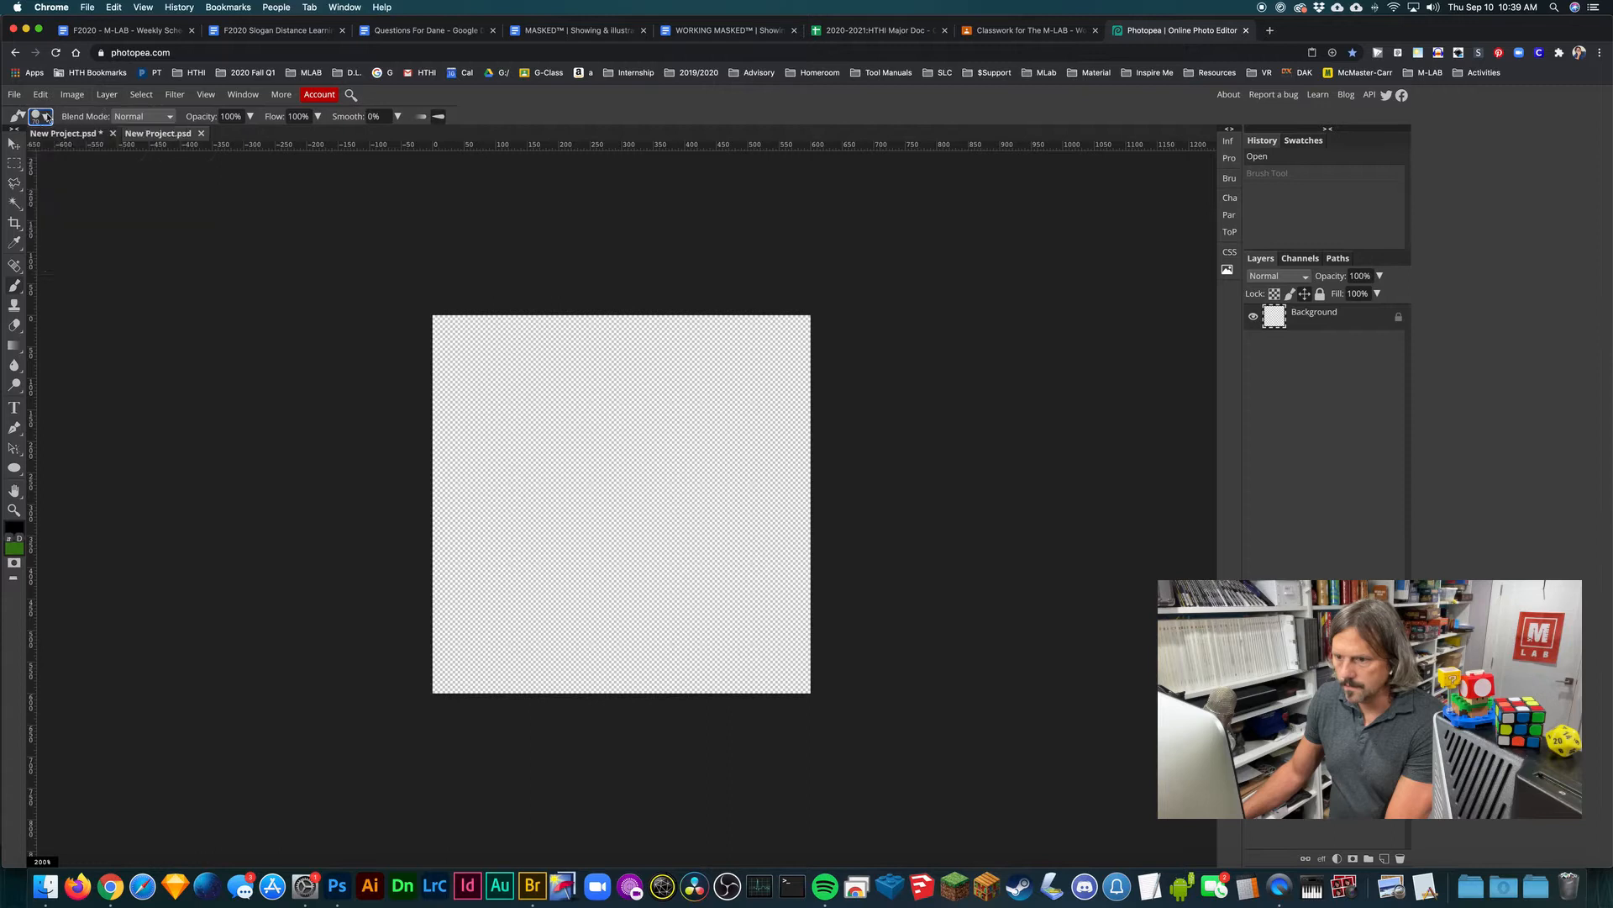
{"action": "left_click_drag", "start_coordinate": [464, 331], "coordinate": [593, 523]}
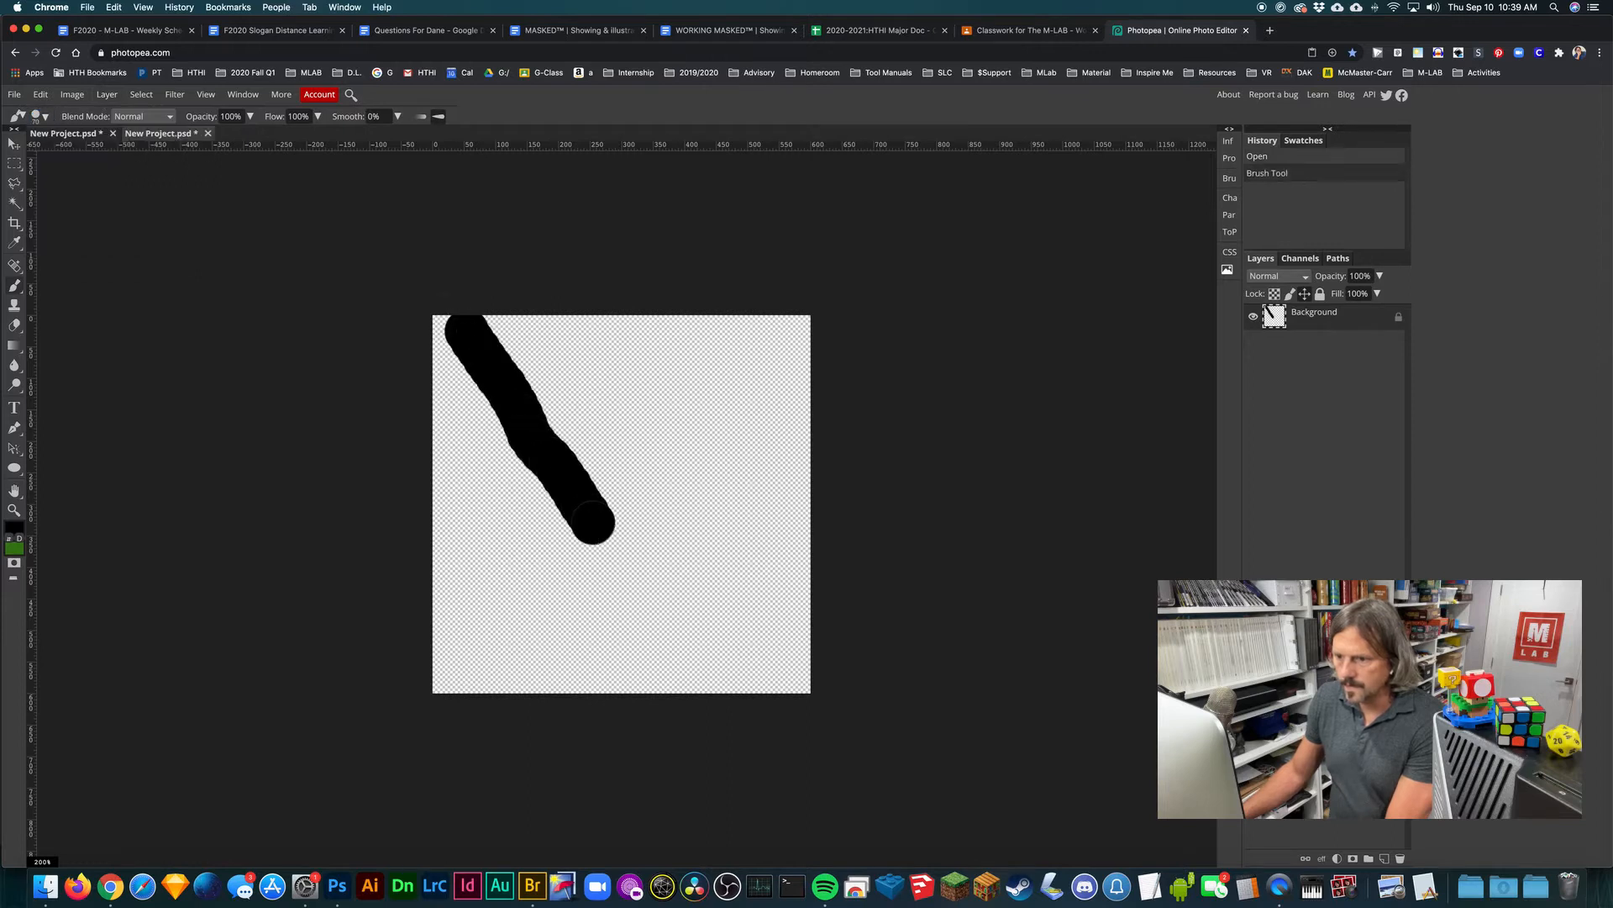
{"action": "key", "text": "super+z"}
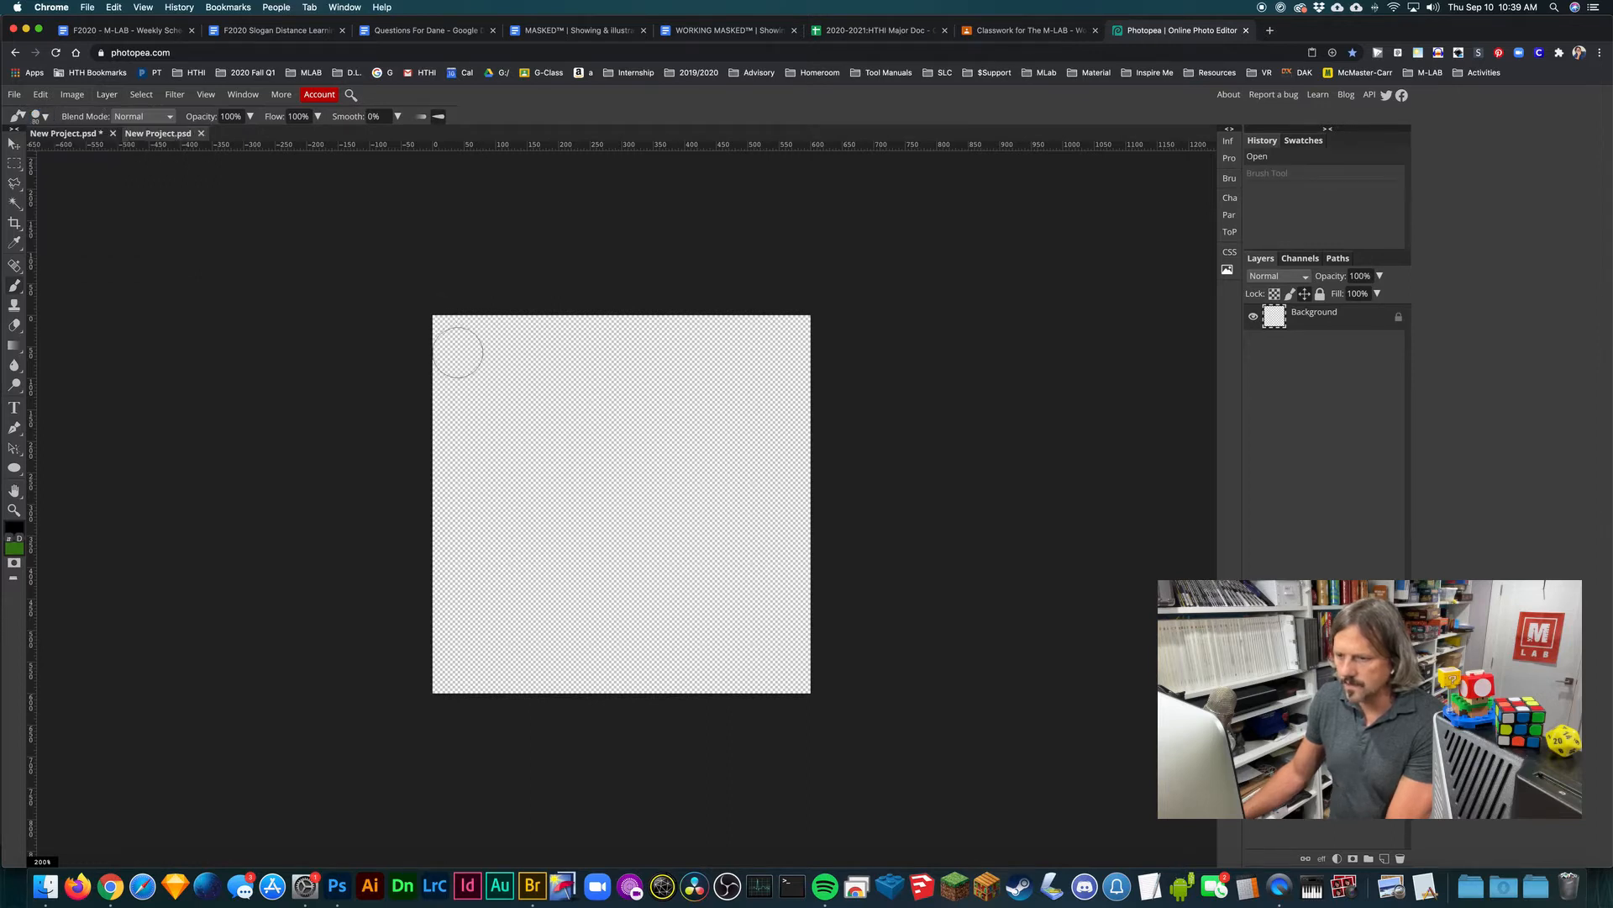
{"action": "key", "text": "bracketleft"}
{"action": "key", "text": "bracketleft"}
{"action": "key", "text": "bracketleft"}
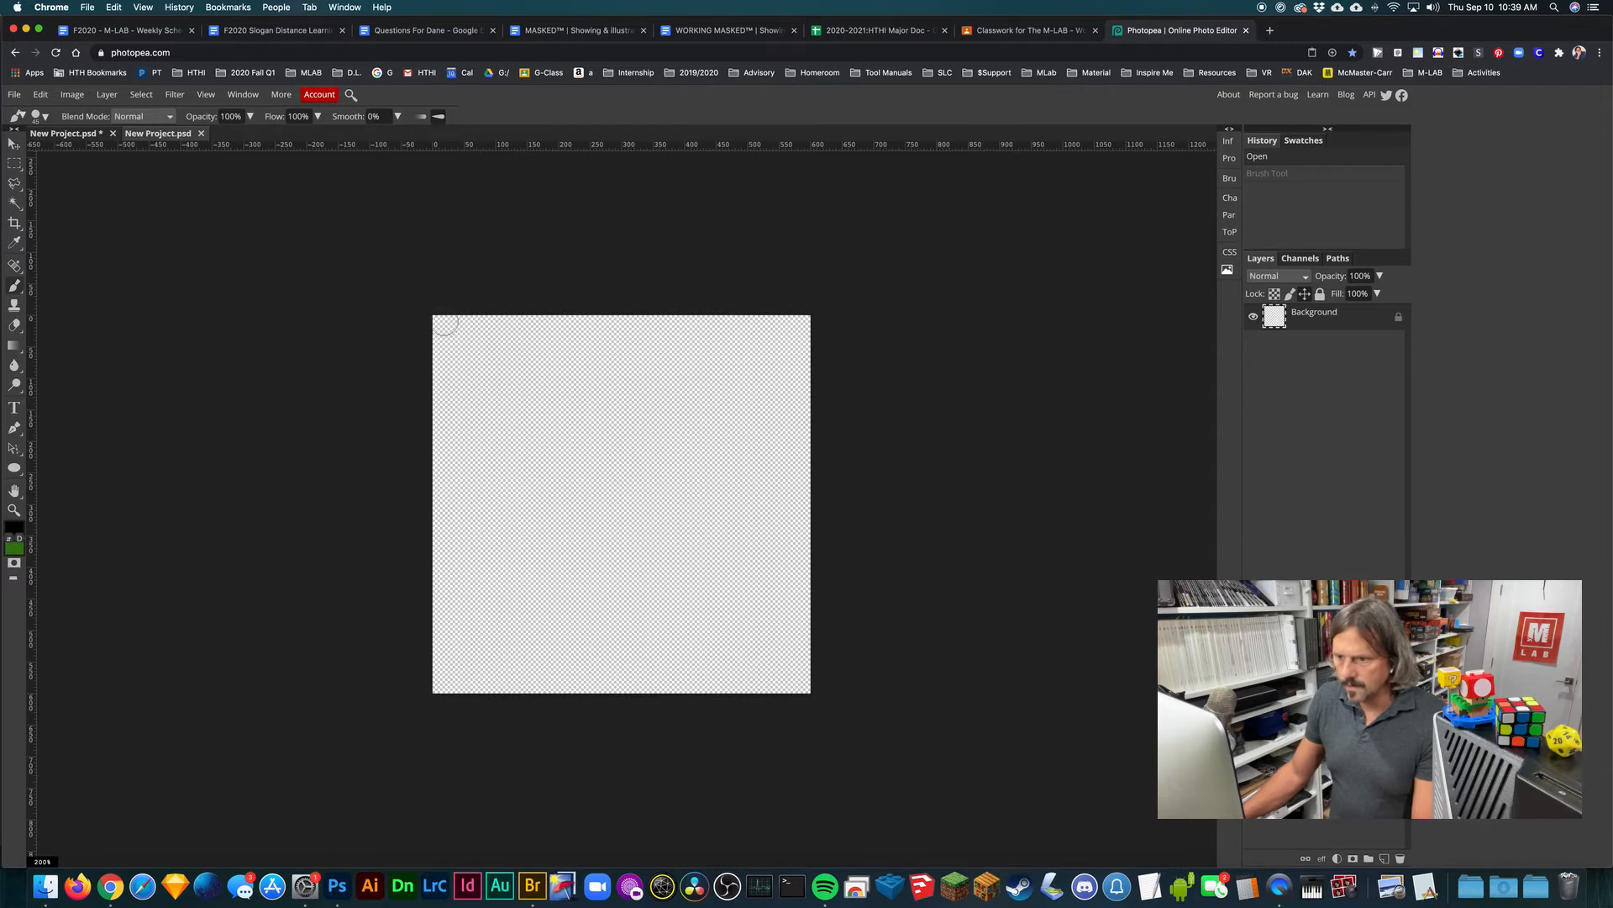
{"action": "left_click", "coordinate": [445, 323]}
{"action": "mouse_move", "coordinate": [445, 323]}
{"action": "left_mouse_down"}
{"action": "mouse_move", "coordinate": [444, 463]}
{"action": "mouse_move", "coordinate": [462, 508]}
{"action": "mouse_move", "coordinate": [534, 506]}
{"action": "mouse_move", "coordinate": [553, 404]}
{"action": "left_mouse_up"}
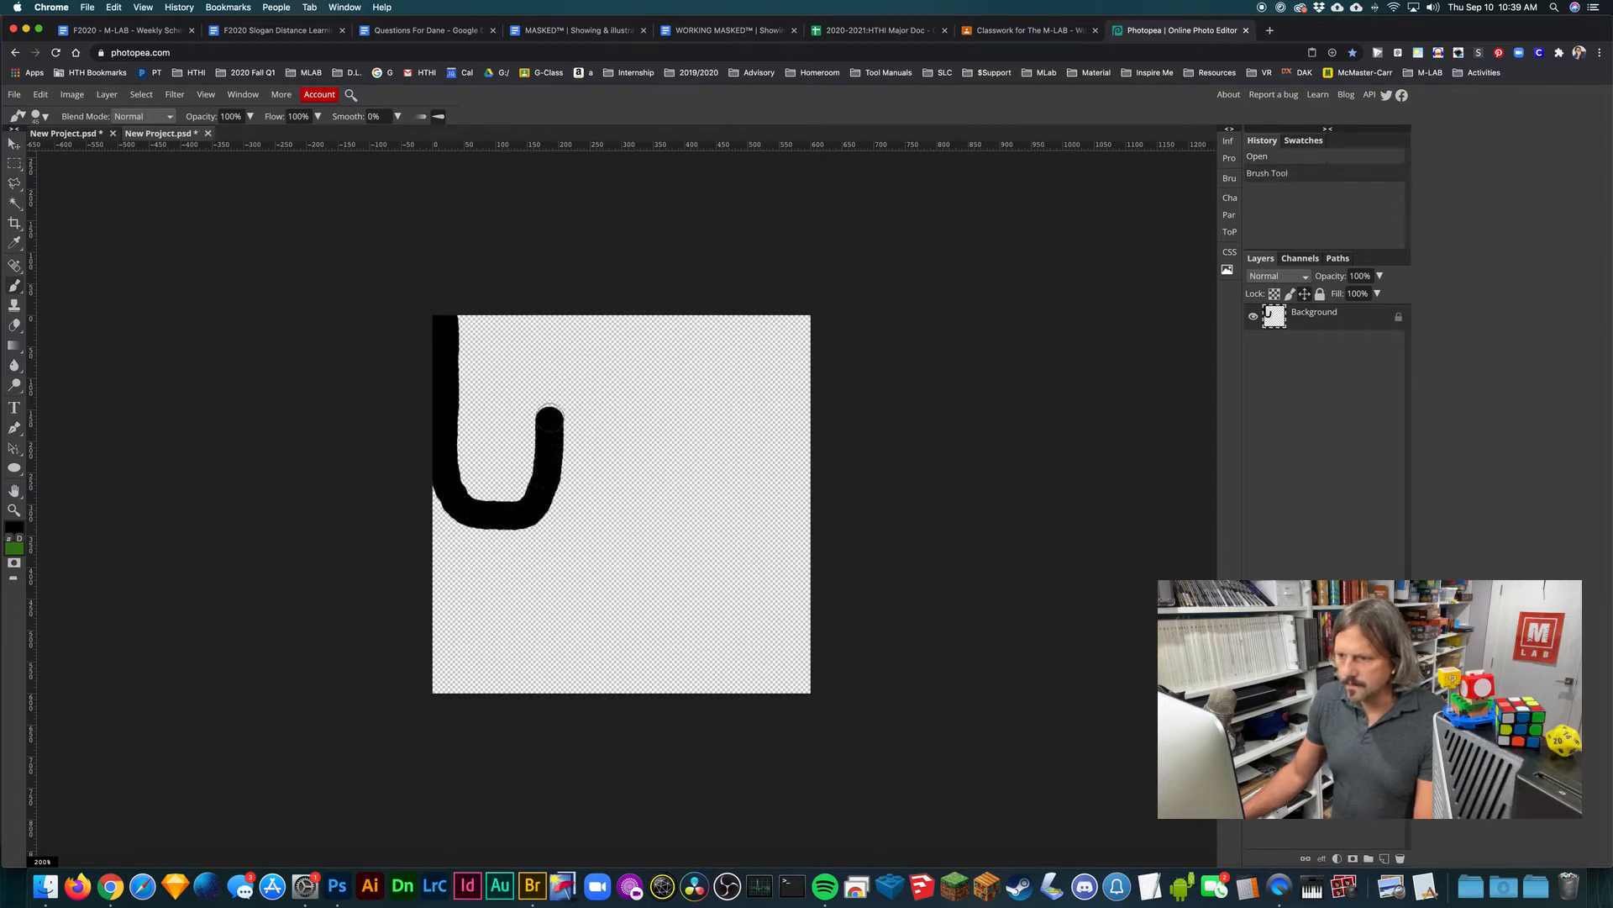
{"action": "key", "text": "ctrl+z"}
Step: Paint two side-by-side U-shaped scallops from the canvas's upper edge, a third centred below them, and a short stem to the lower edge
{"action": "mouse_move", "coordinate": [437, 316]}
{"action": "left_mouse_down"}
{"action": "mouse_move", "coordinate": [450, 369]}
{"action": "mouse_move", "coordinate": [444, 327]}
{"action": "mouse_move", "coordinate": [454, 485]}
{"action": "mouse_move", "coordinate": [475, 505]}
{"action": "mouse_move", "coordinate": [537, 509]}
{"action": "mouse_move", "coordinate": [588, 466]}
{"action": "mouse_move", "coordinate": [605, 307]}
{"action": "left_mouse_up"}
{"action": "key", "text": "ctrl+z"}
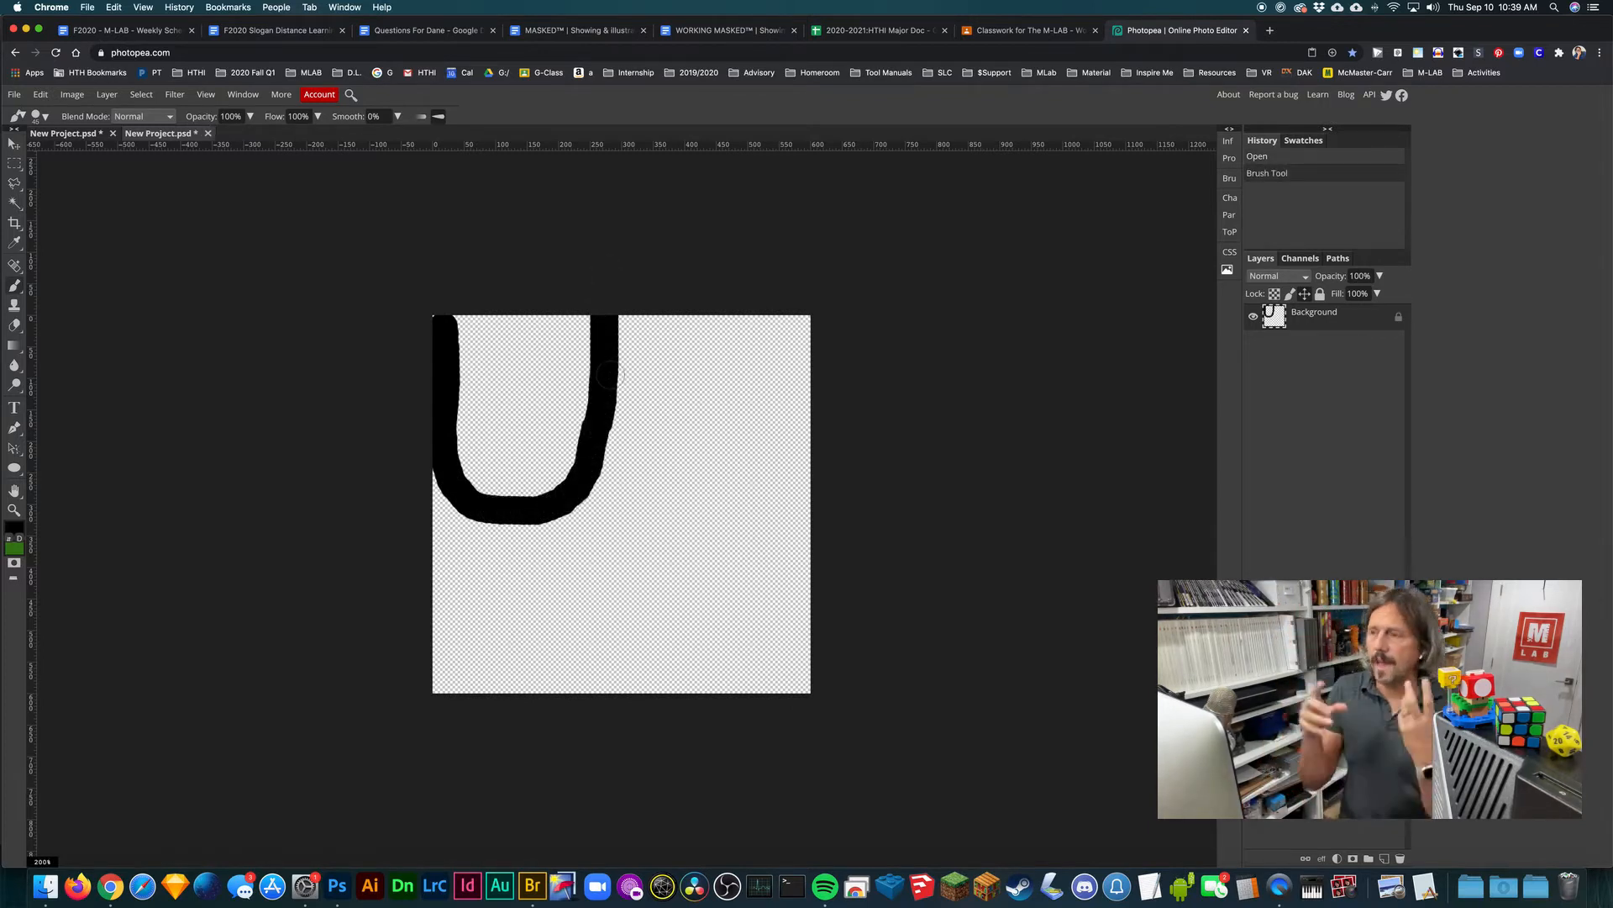
{"action": "mouse_move", "coordinate": [605, 412]}
{"action": "left_mouse_down"}
{"action": "mouse_move", "coordinate": [613, 484]}
{"action": "mouse_move", "coordinate": [648, 511]}
{"action": "mouse_move", "coordinate": [723, 510]}
{"action": "mouse_move", "coordinate": [743, 473]}
{"action": "mouse_move", "coordinate": [749, 299]}
{"action": "left_mouse_up"}
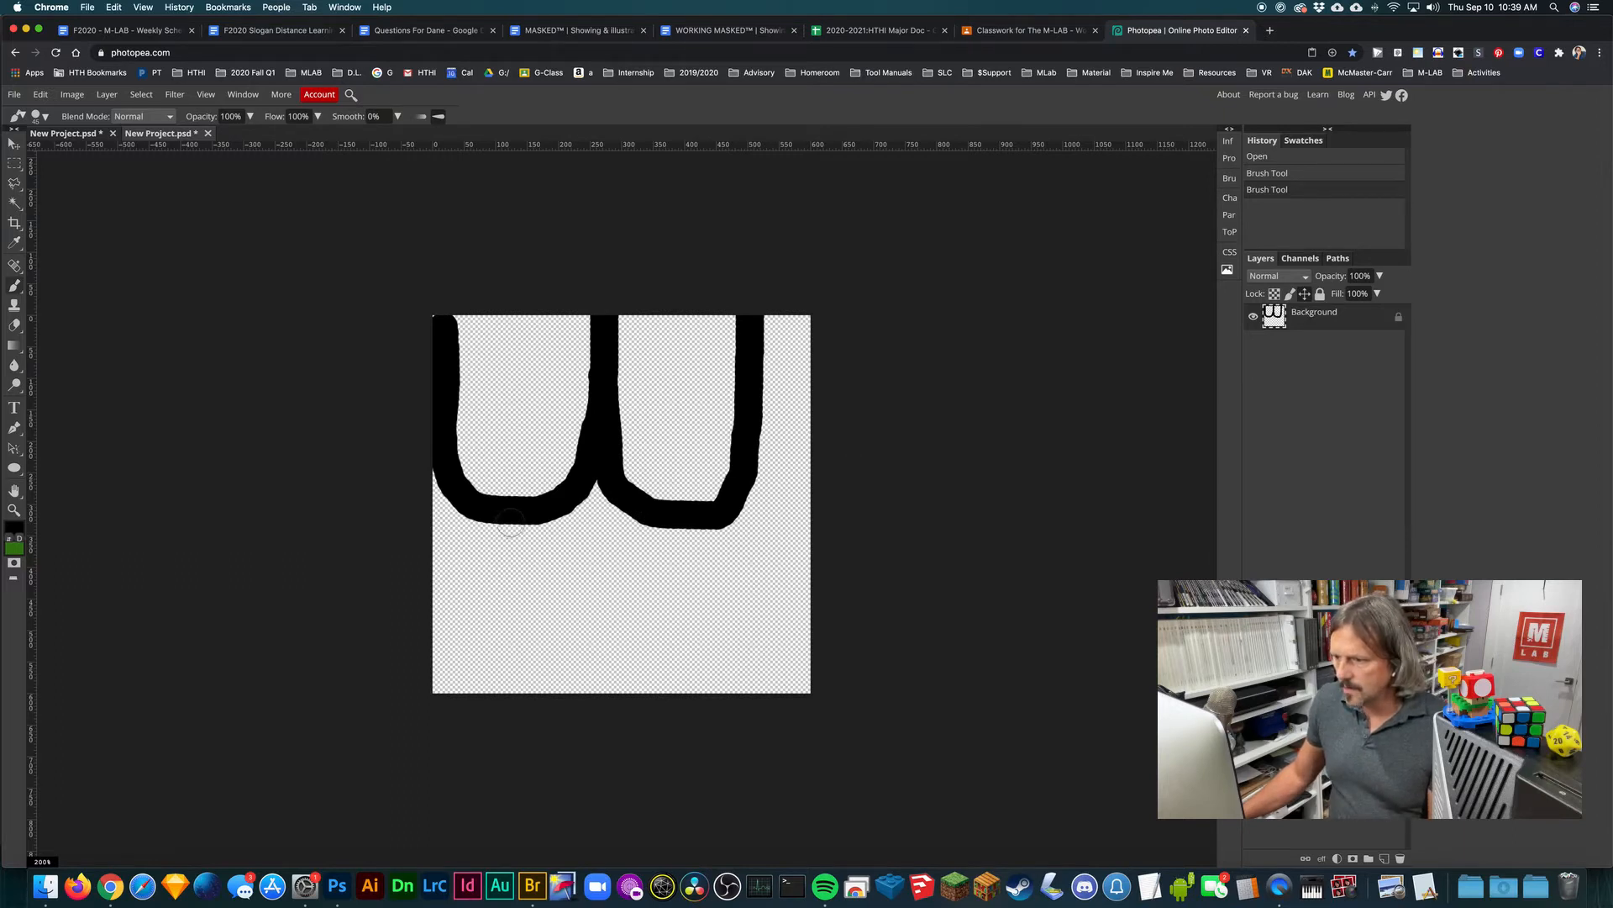
{"action": "mouse_move", "coordinate": [510, 520]}
{"action": "left_mouse_down"}
{"action": "mouse_move", "coordinate": [519, 626]}
{"action": "mouse_move", "coordinate": [608, 662]}
{"action": "mouse_move", "coordinate": [647, 632]}
{"action": "mouse_move", "coordinate": [659, 521]}
{"action": "left_mouse_up"}
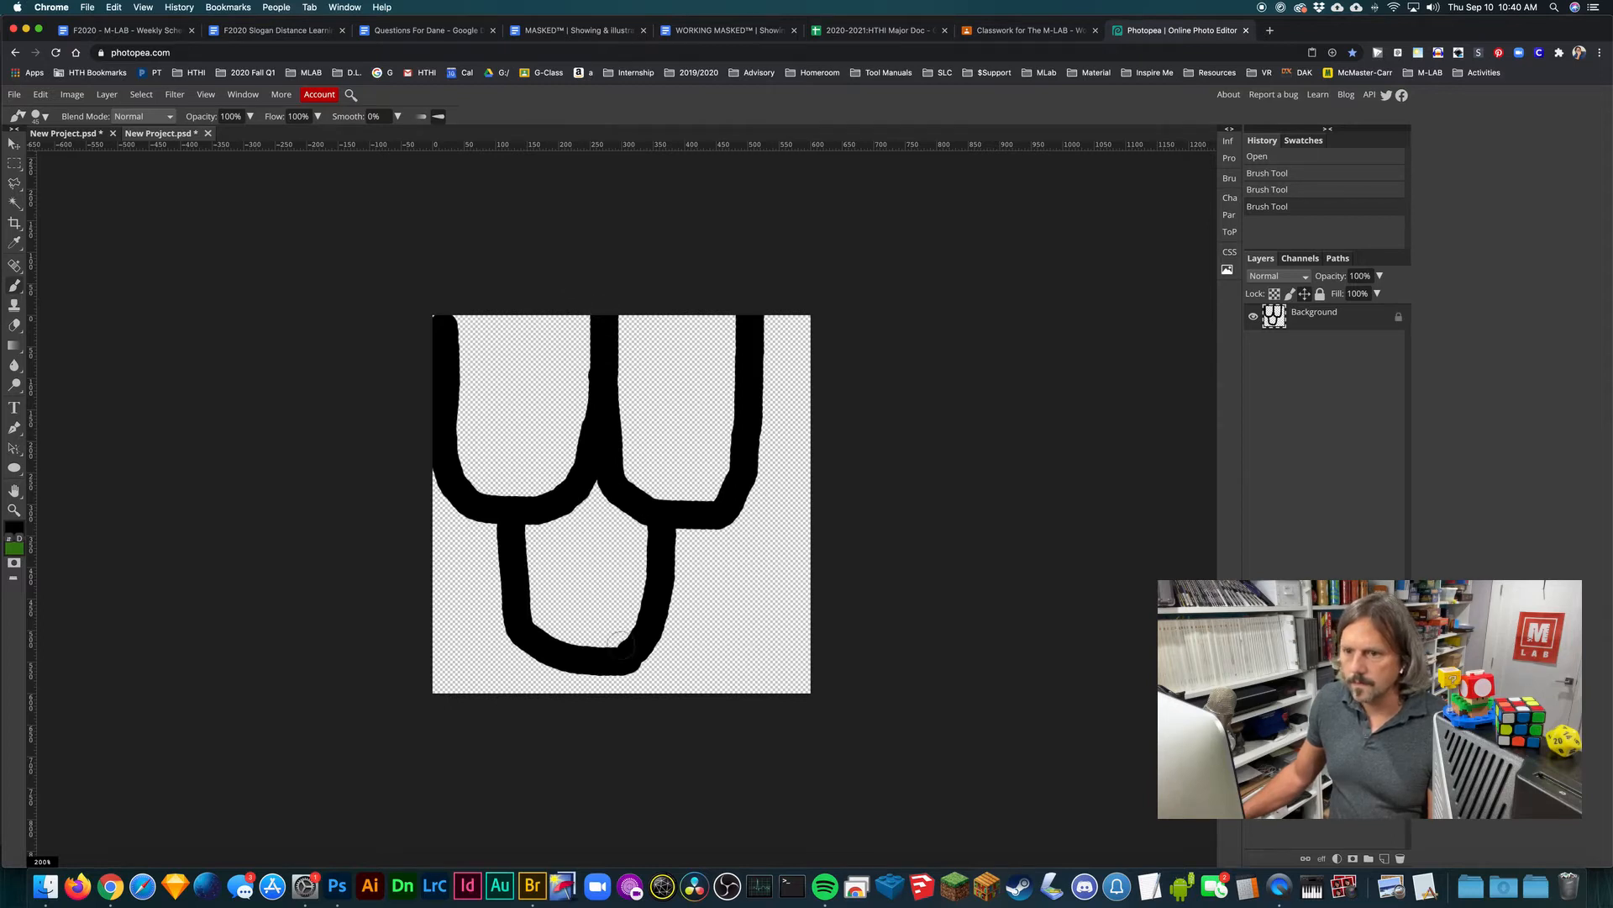
{"action": "left_click_drag", "start_coordinate": [606, 669], "coordinate": [610, 696]}
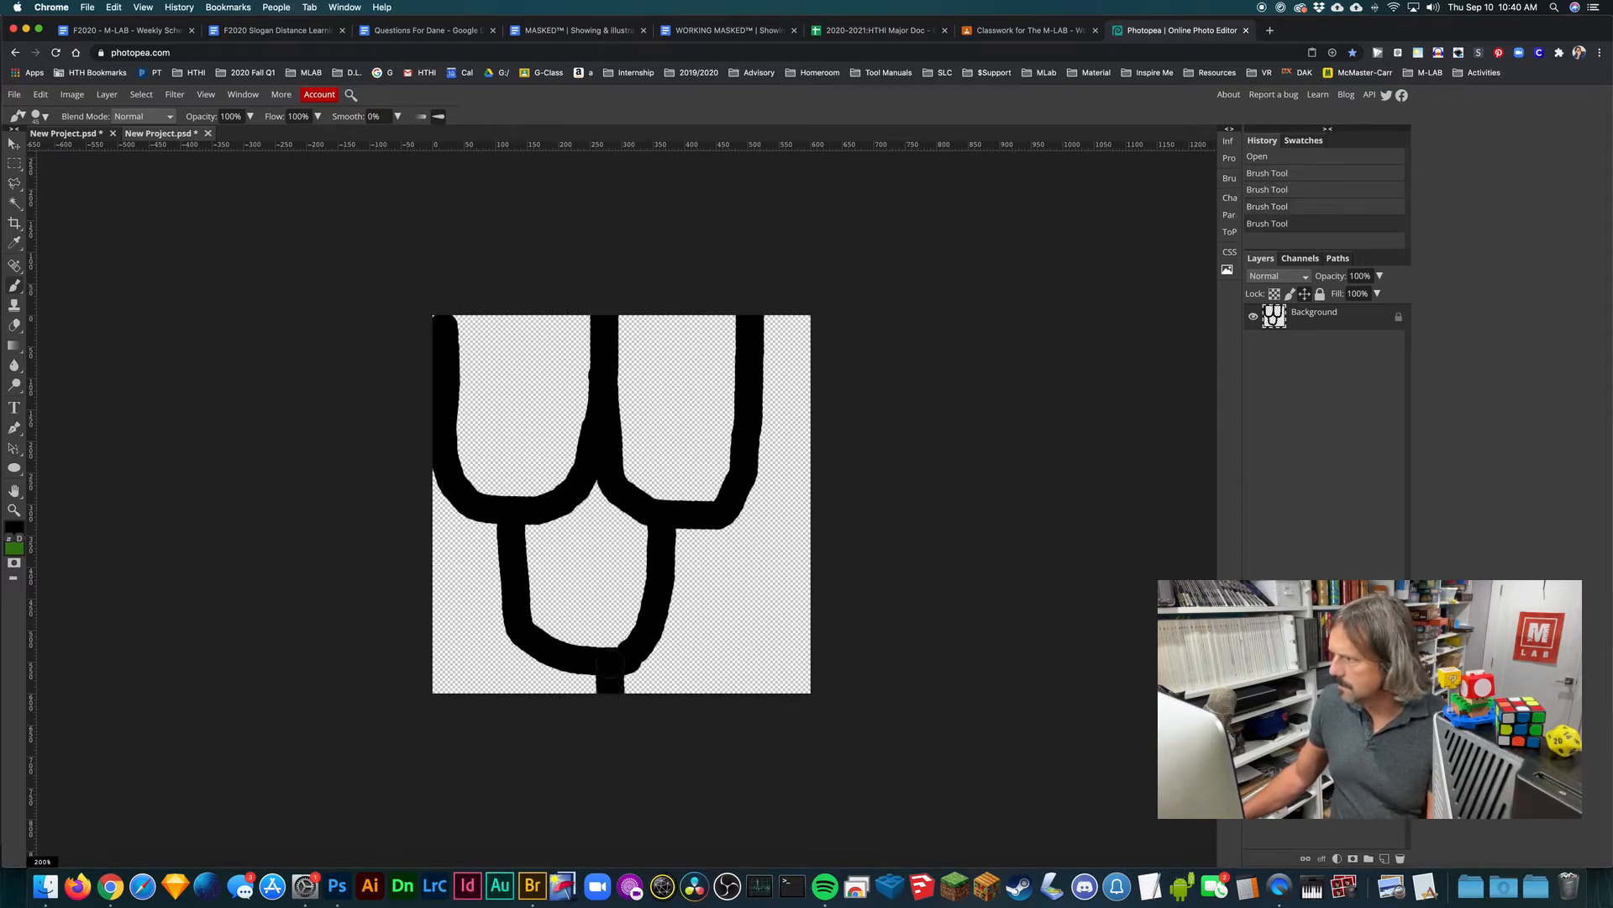
{"action": "left_click", "coordinate": [439, 308]}
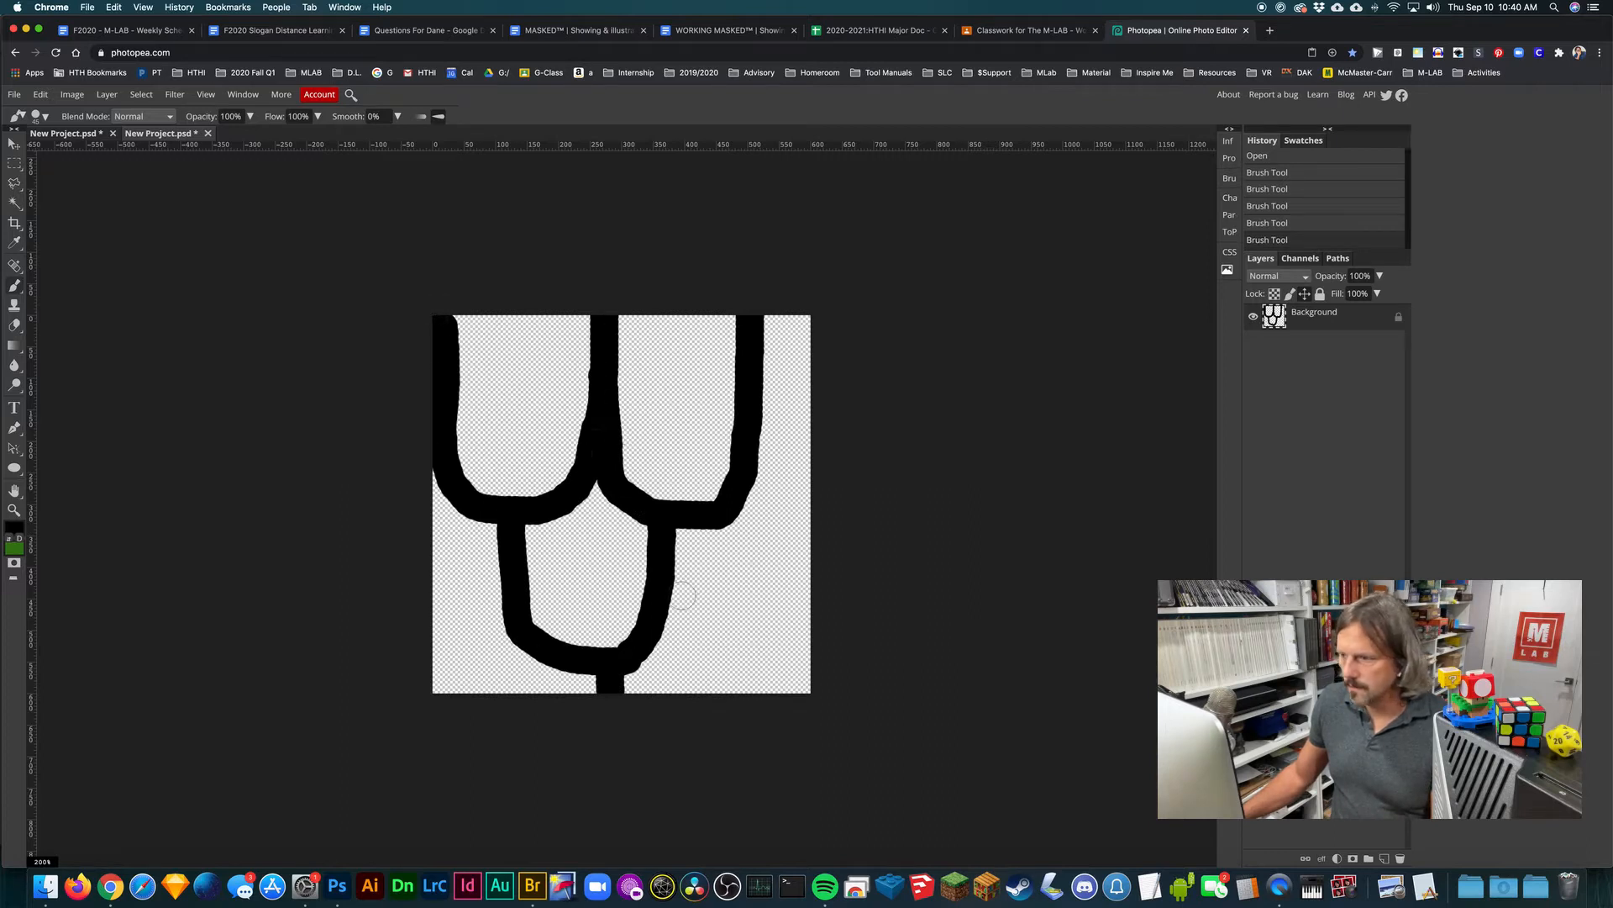
Step: Try to apply Free Transform to the Background layer holding the painted scallops
{"action": "left_click", "coordinate": [122, 7]}
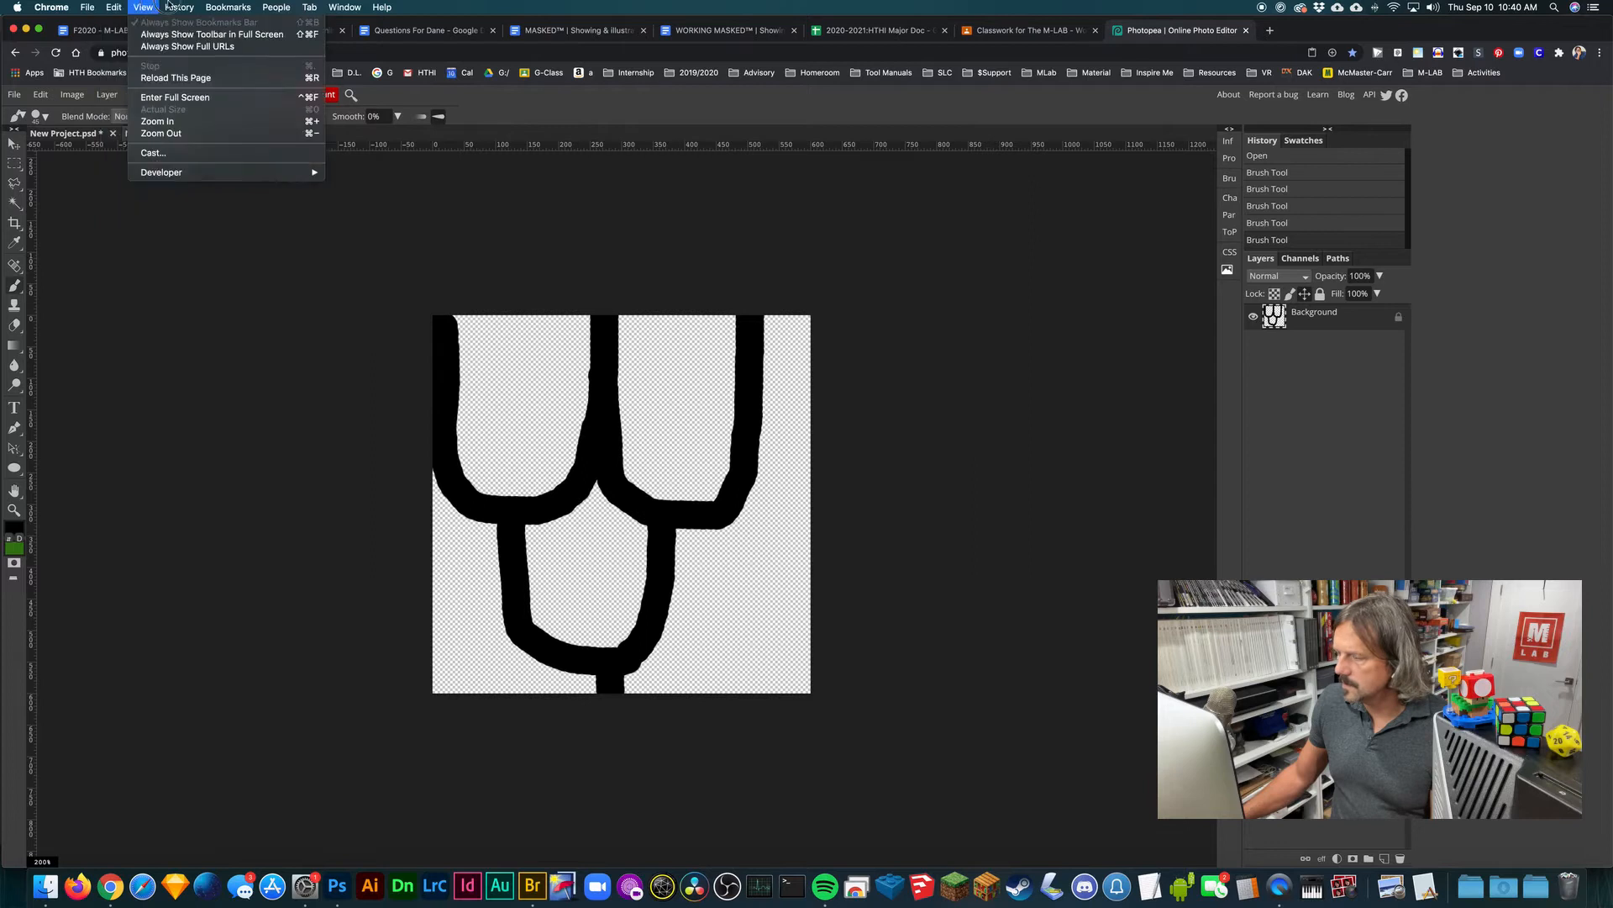
{"action": "left_click", "coordinate": [116, 9]}
{"action": "left_click", "coordinate": [14, 143]}
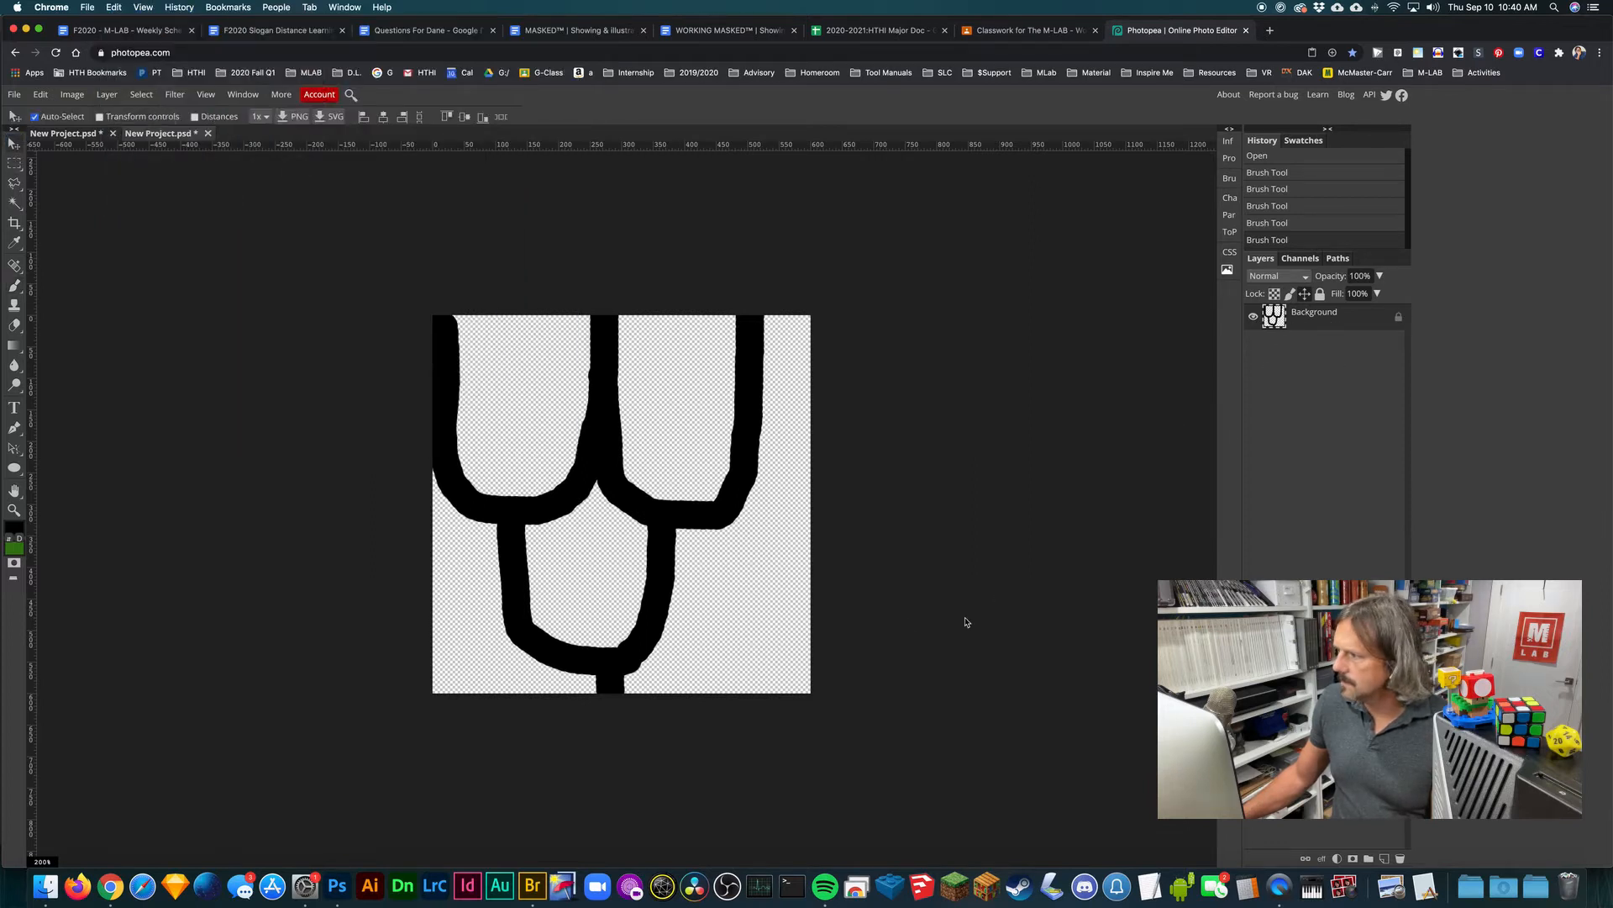
{"action": "left_click", "coordinate": [41, 94]}
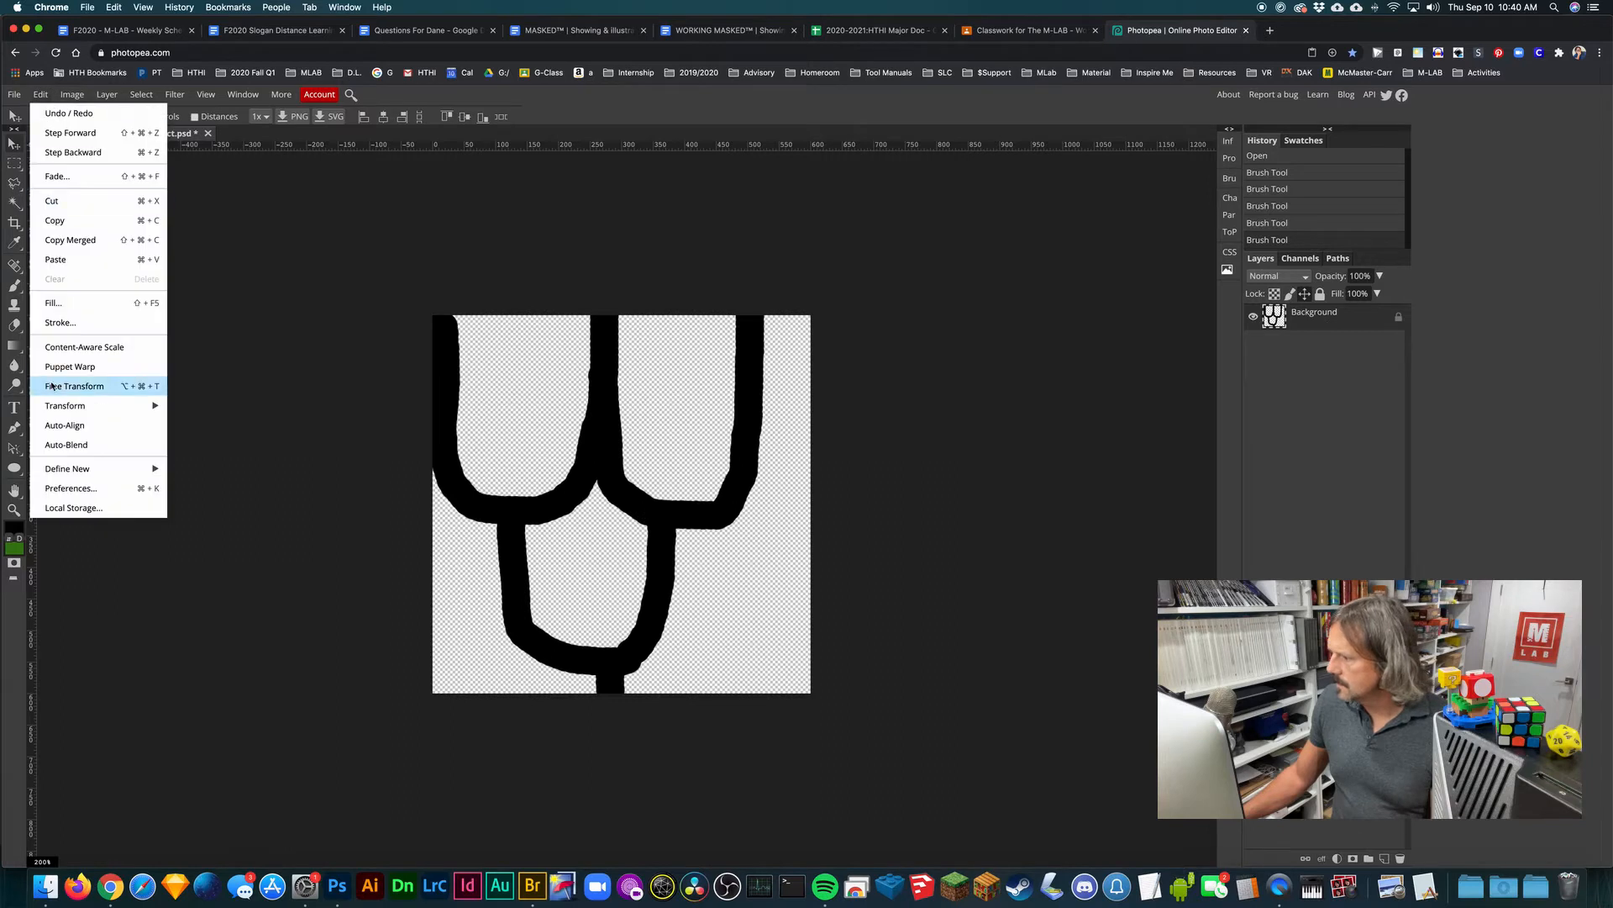
{"action": "left_click", "coordinate": [87, 389]}
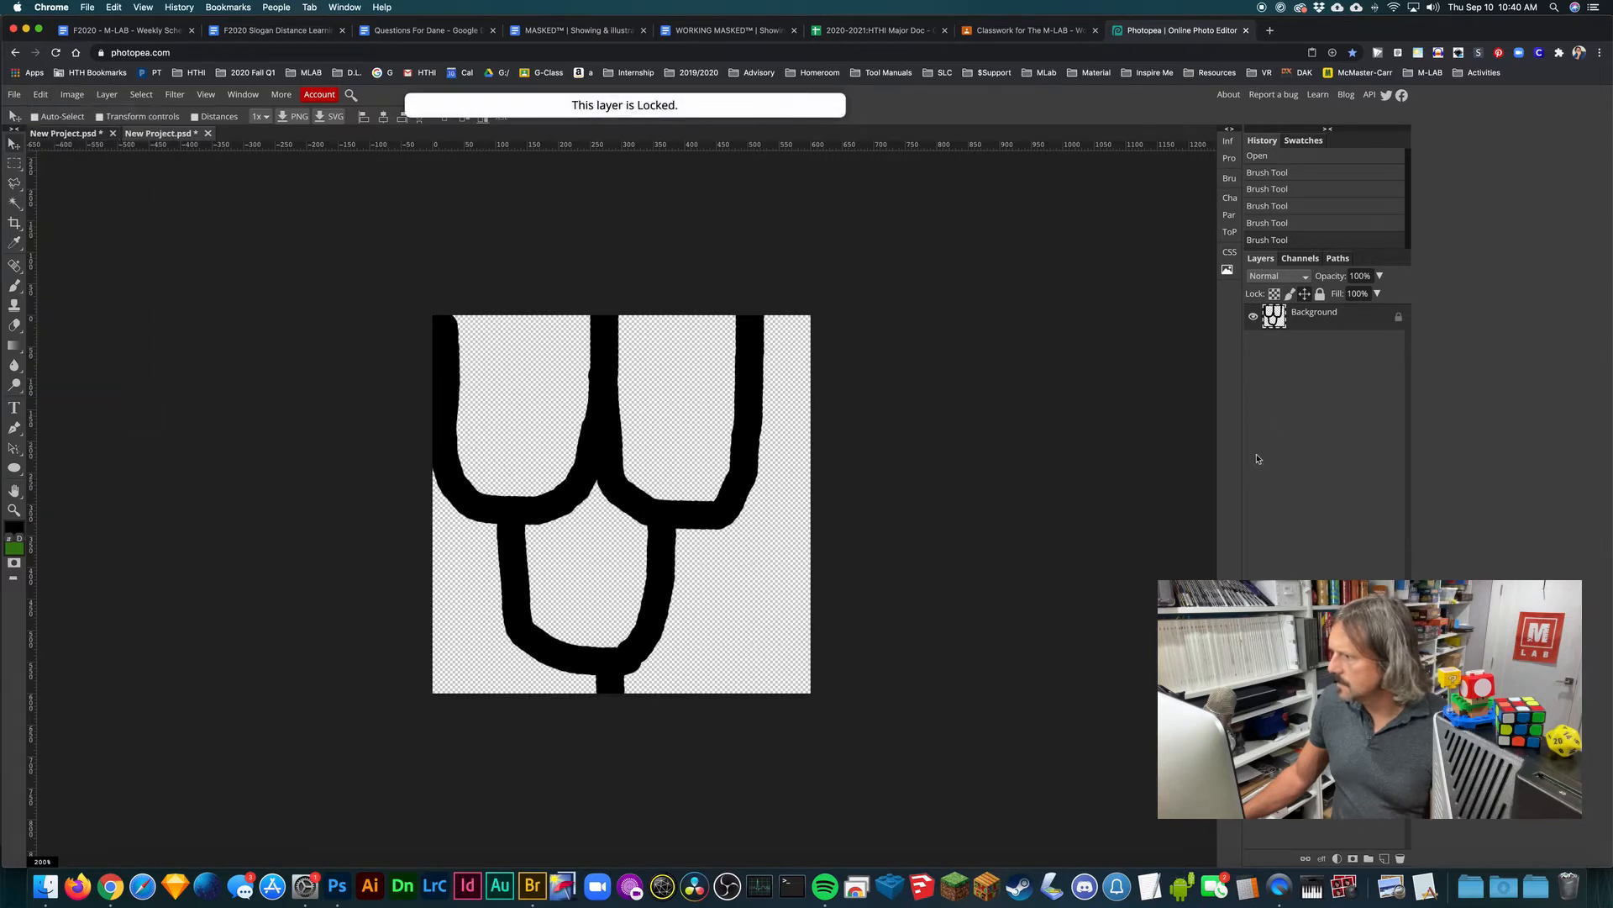
Step: Try to apply Free Transform to the Background layer after toggling its full lock, and release that lock again
{"action": "left_click", "coordinate": [1319, 293]}
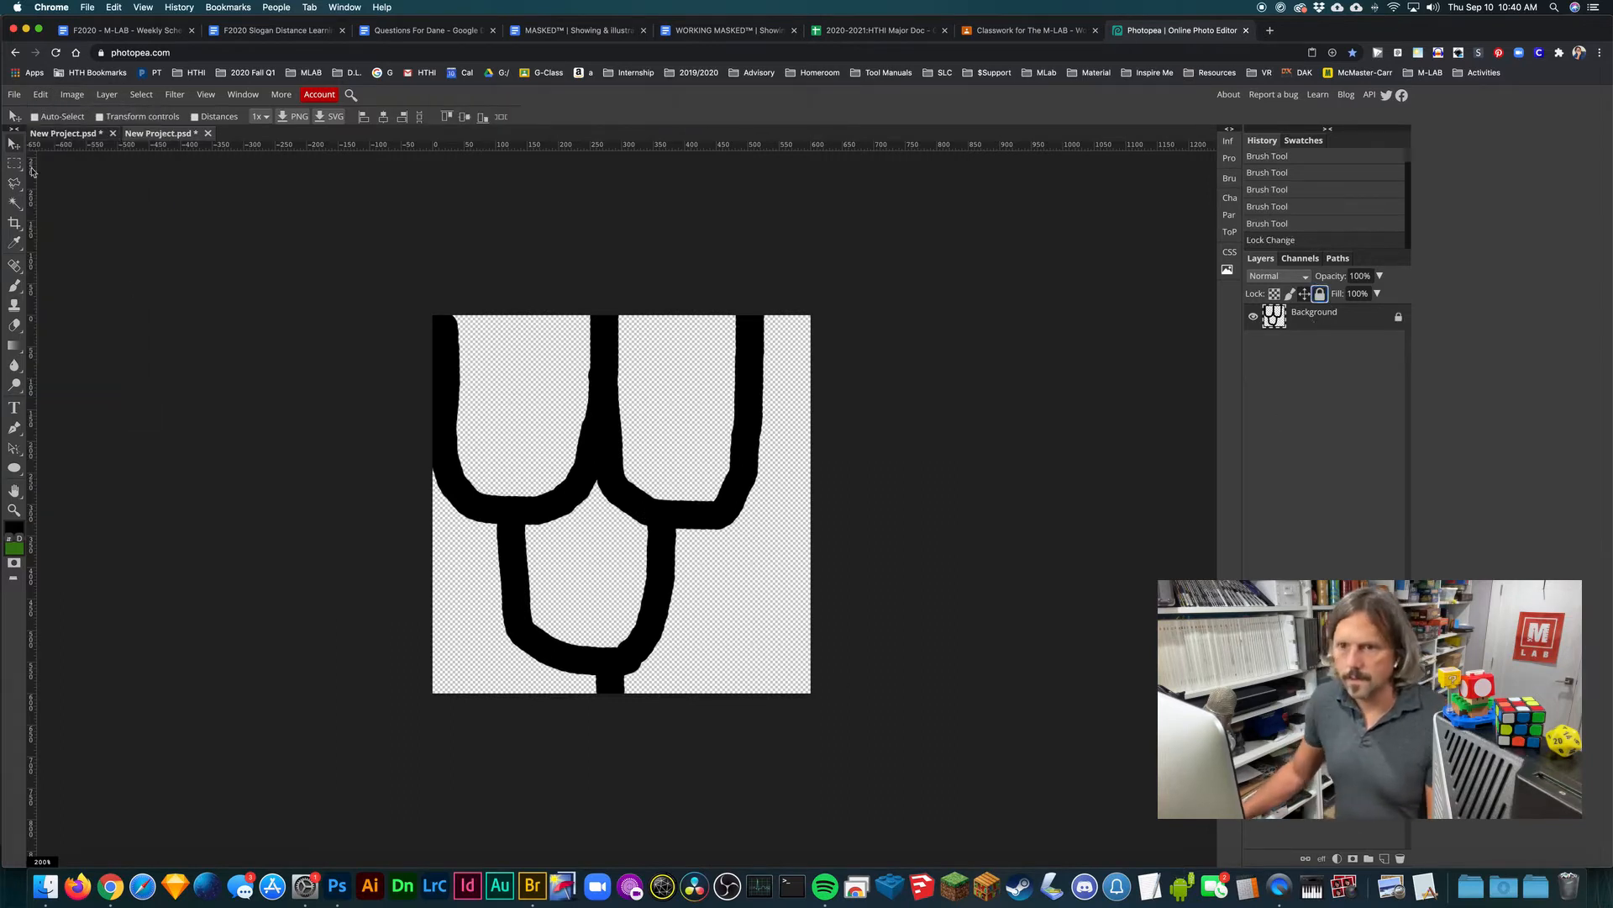
{"action": "left_click", "coordinate": [40, 94]}
{"action": "left_click", "coordinate": [101, 387]}
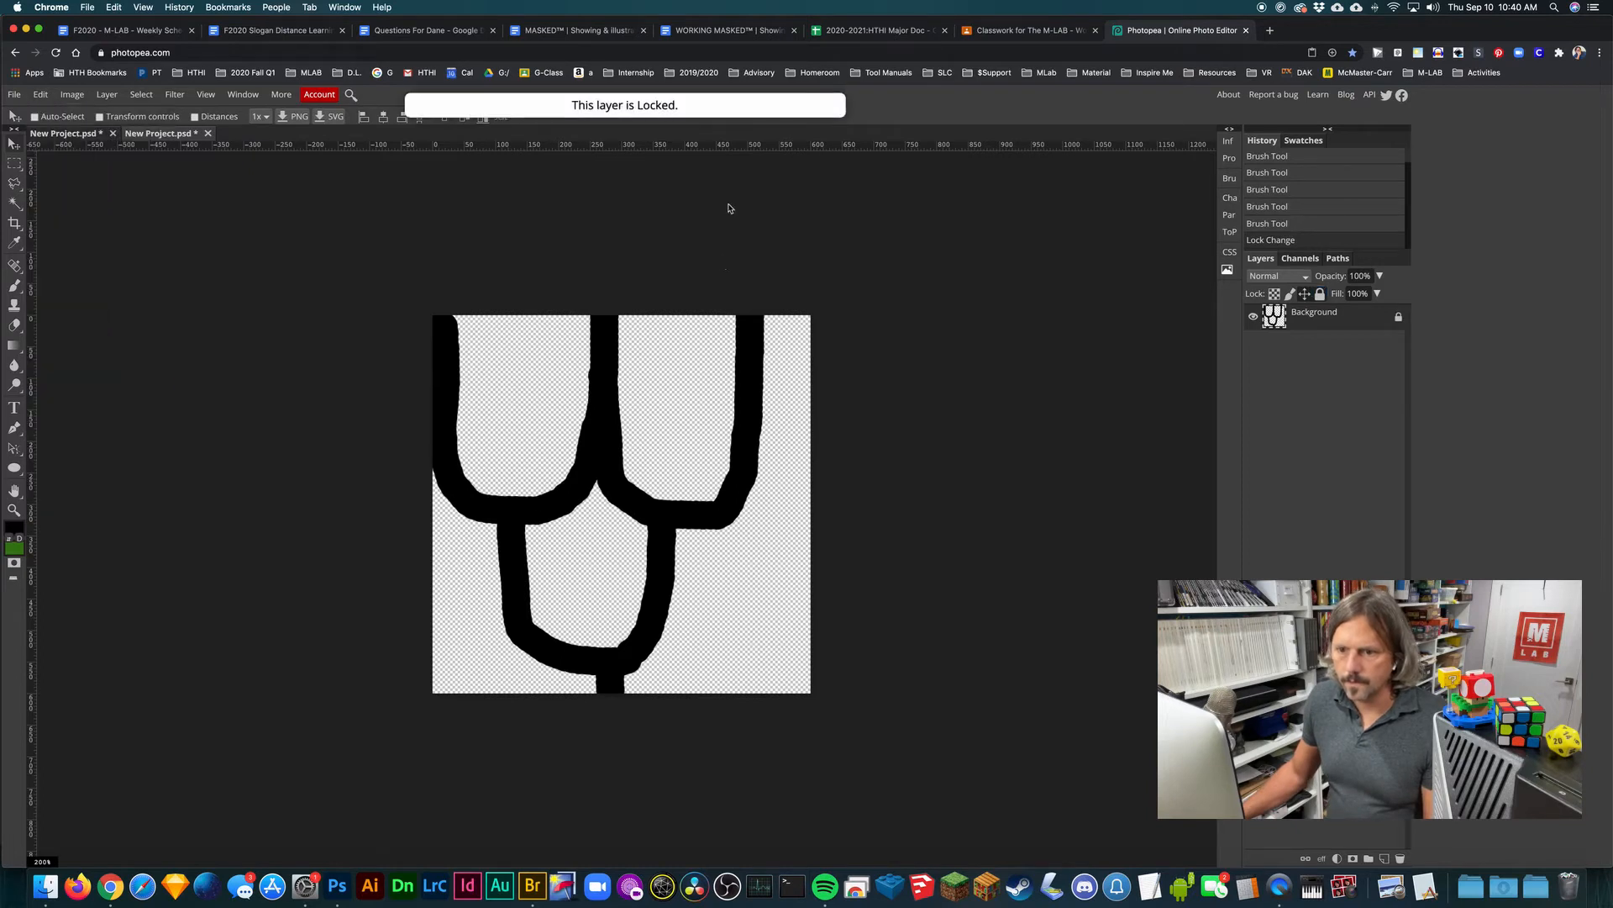
{"action": "double_click", "coordinate": [1311, 311]}
{"action": "left_click", "coordinate": [1357, 346]}
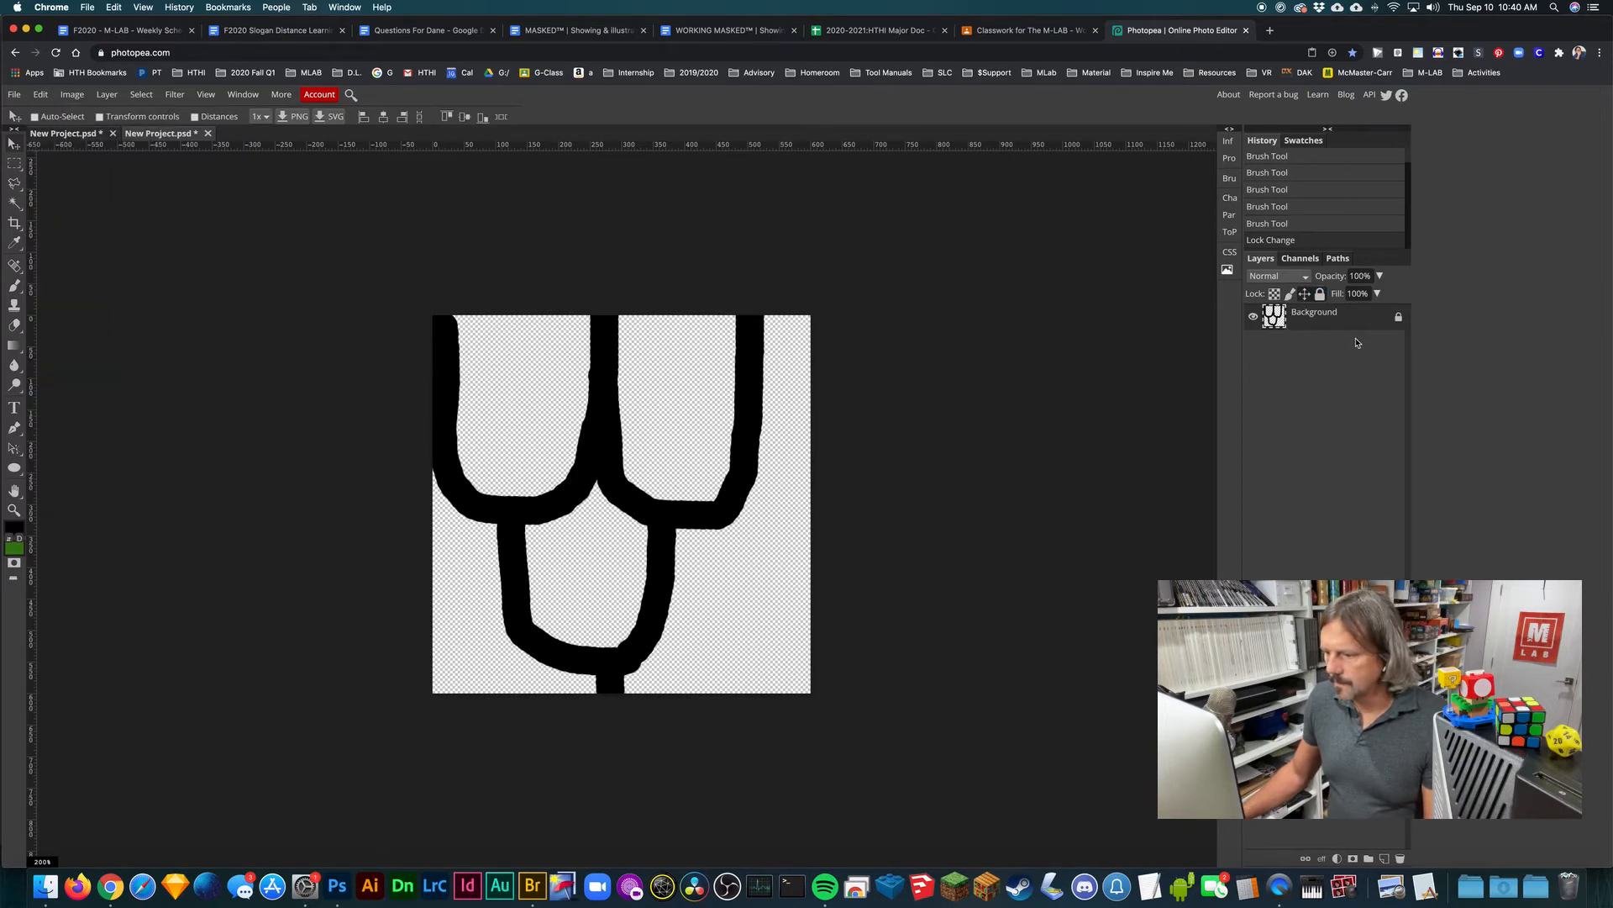
{"action": "right_click", "coordinate": [1353, 316]}
{"action": "left_click", "coordinate": [1339, 321]}
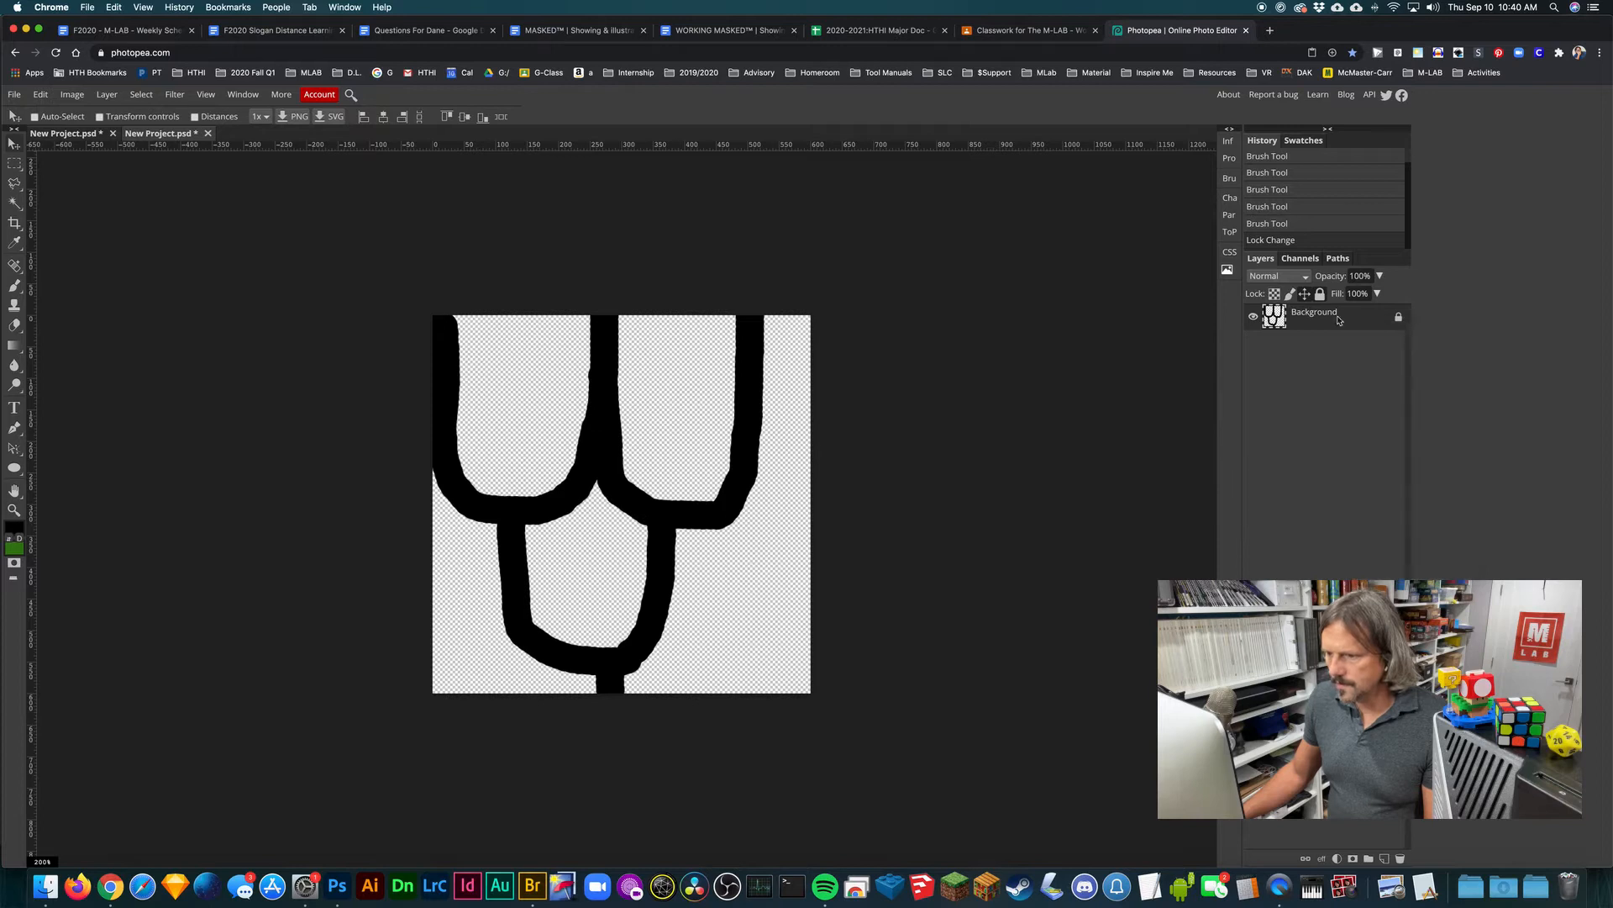
{"action": "left_click", "coordinate": [1319, 294]}
Step: Unlock the Background layer's position, scale the scallops to 64.90% with Free Transform, and move them inward along the canvas's upper edge
{"action": "left_click", "coordinate": [1305, 294]}
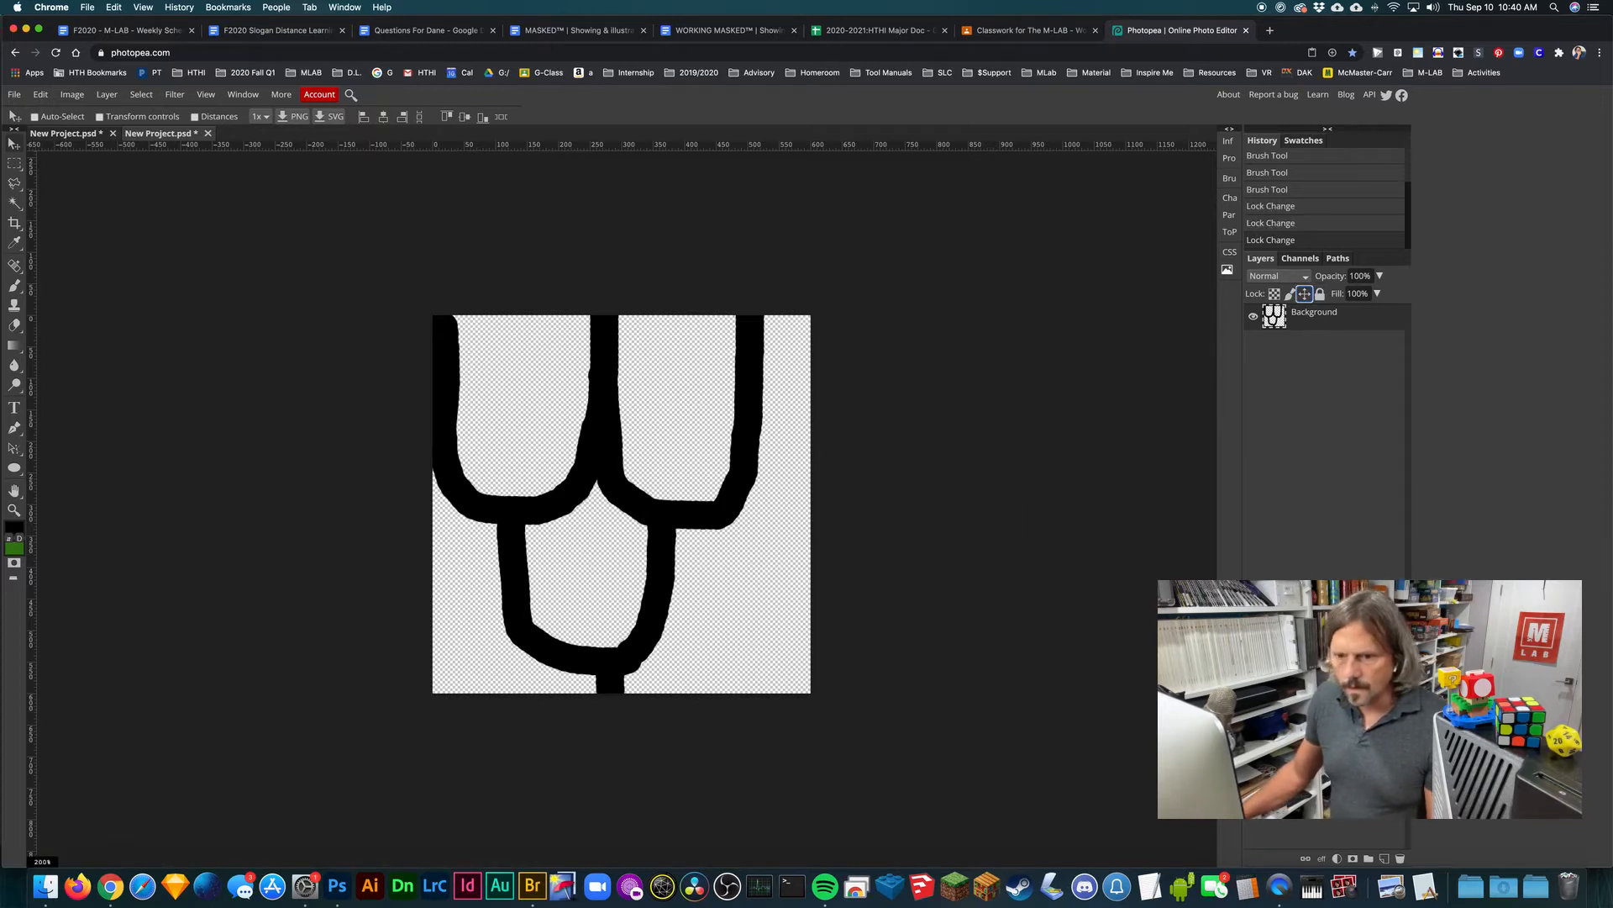
{"action": "left_click", "coordinate": [40, 94]}
{"action": "left_click", "coordinate": [93, 385]}
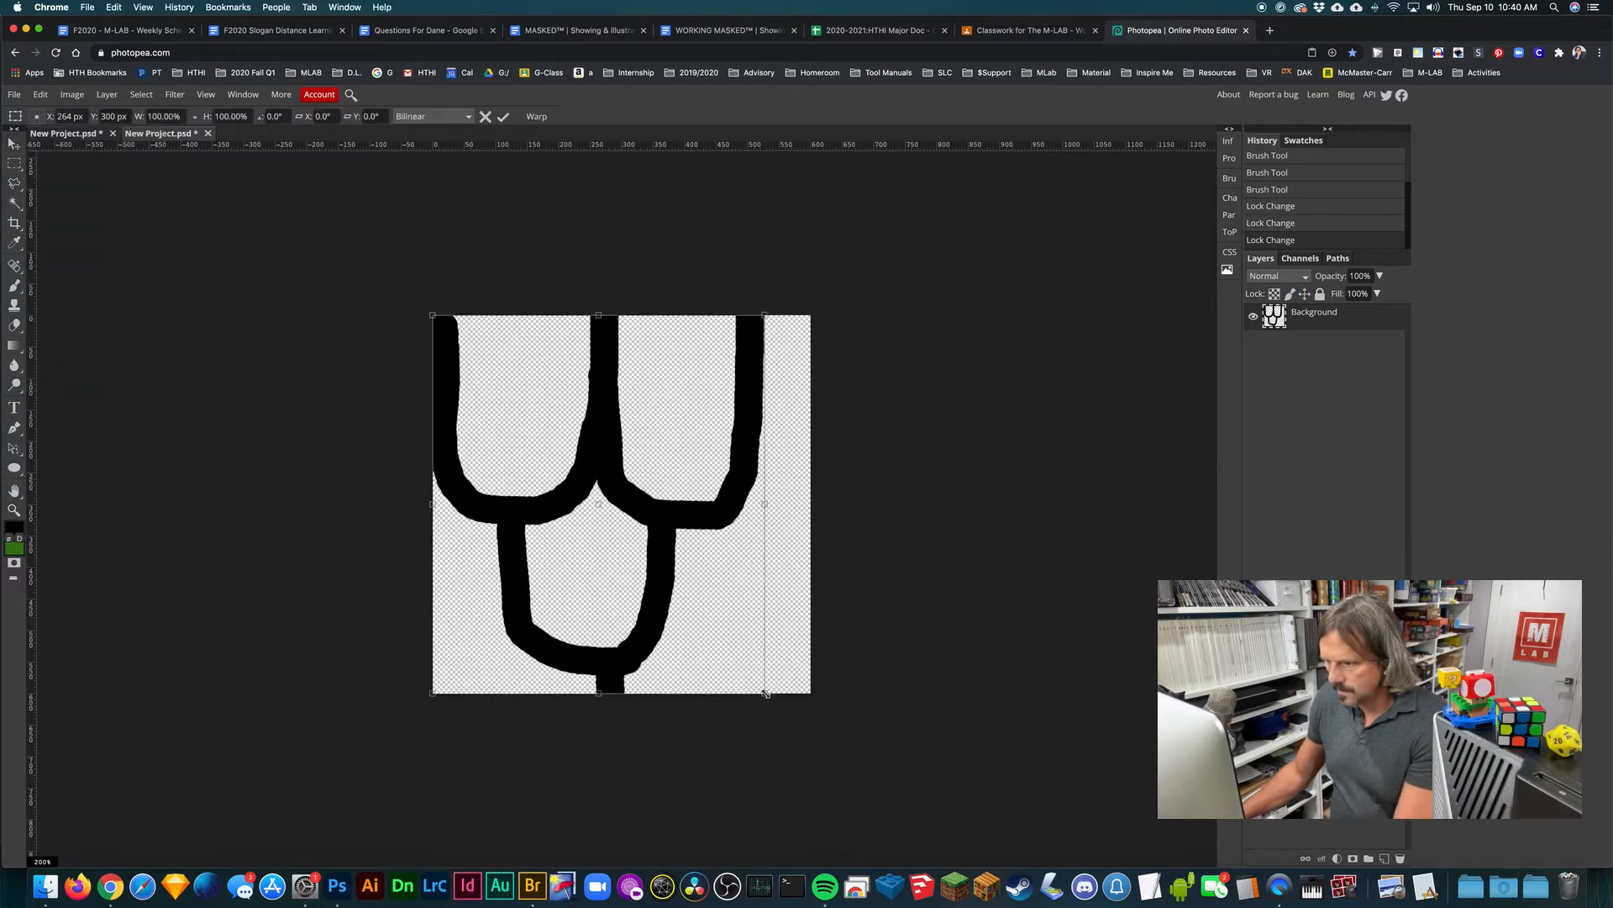
{"action": "left_click_drag", "start_coordinate": [765, 694], "coordinate": [648, 507]}
{"action": "left_click_drag", "start_coordinate": [622, 442], "coordinate": [668, 443]}
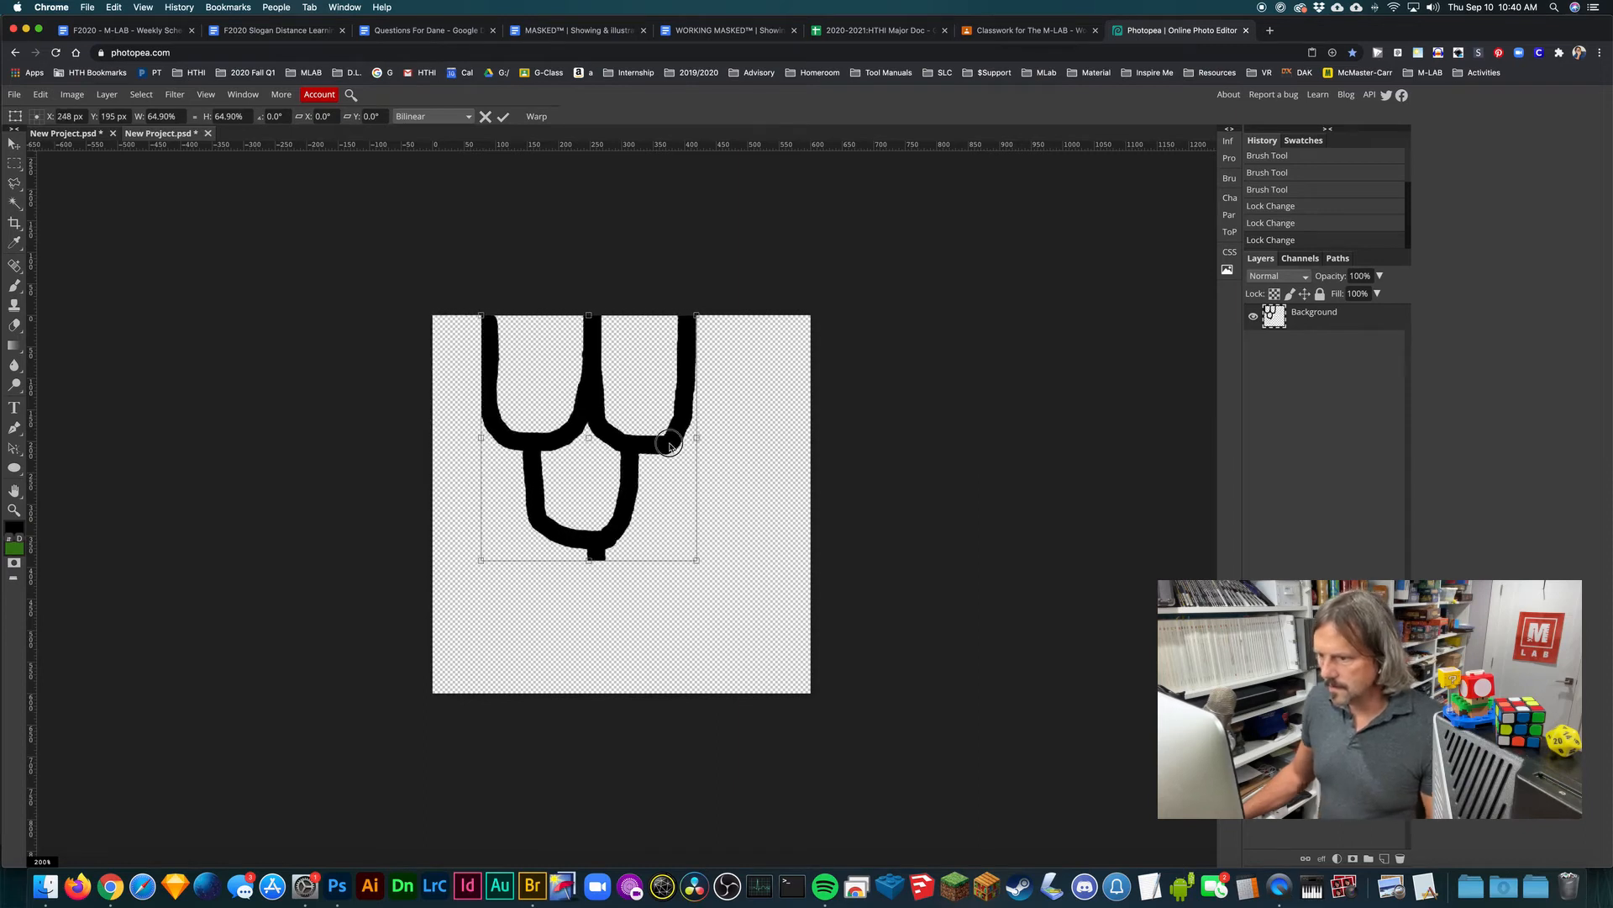
{"action": "key", "text": "Return"}
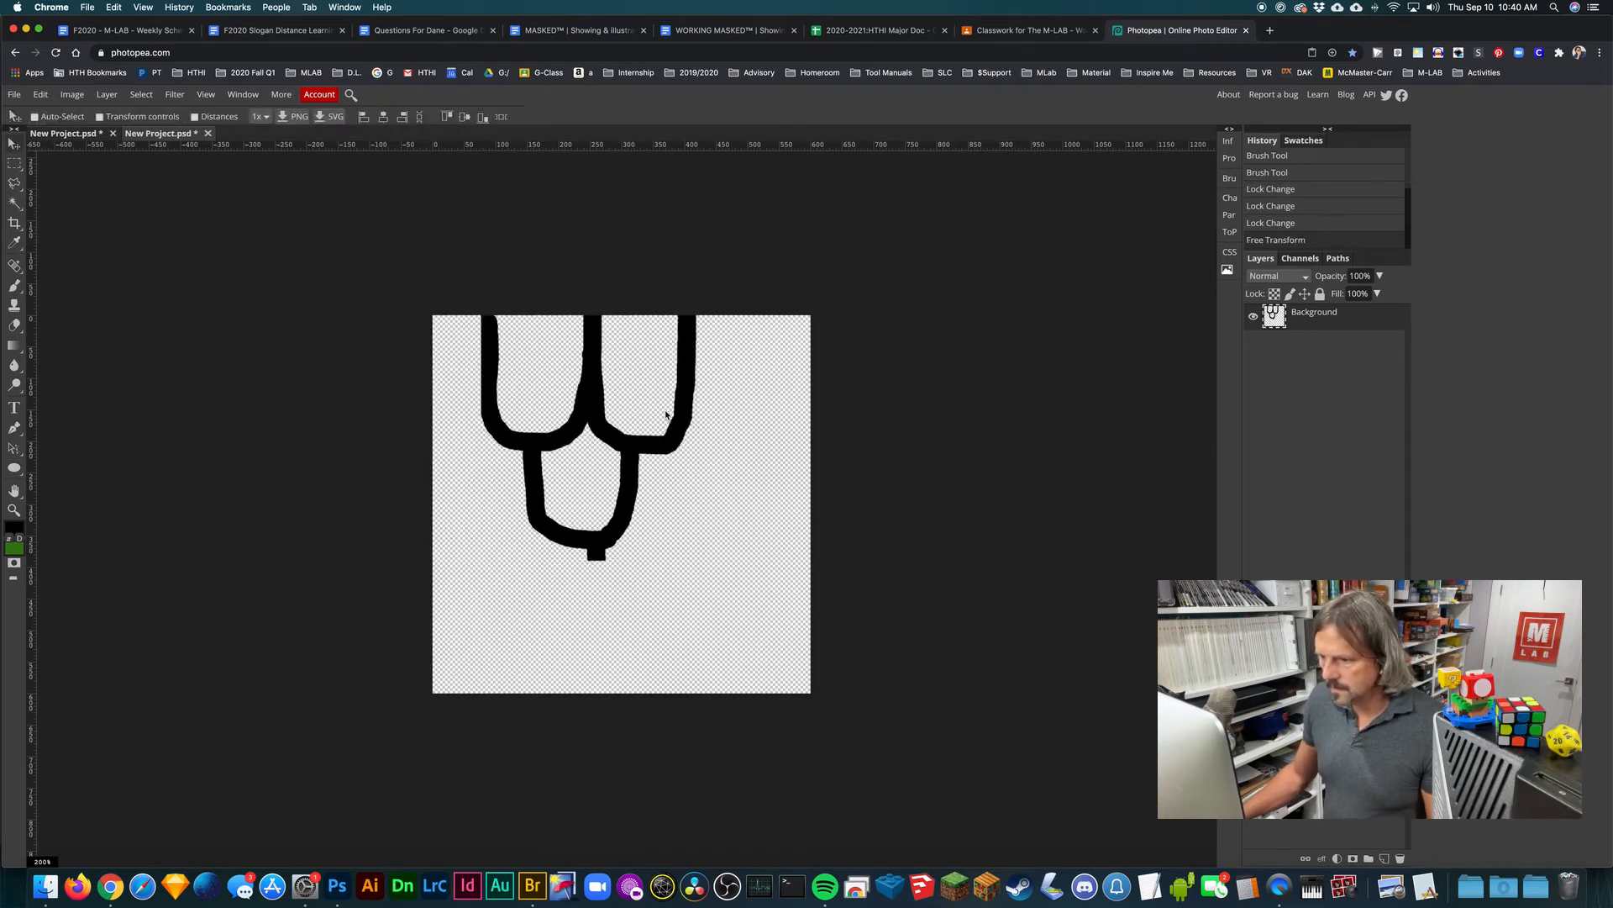
Step: Try painting upturned partial scallops outward from both sides of the lower scallop, and undo both brush strokes
{"action": "left_click", "coordinate": [15, 286]}
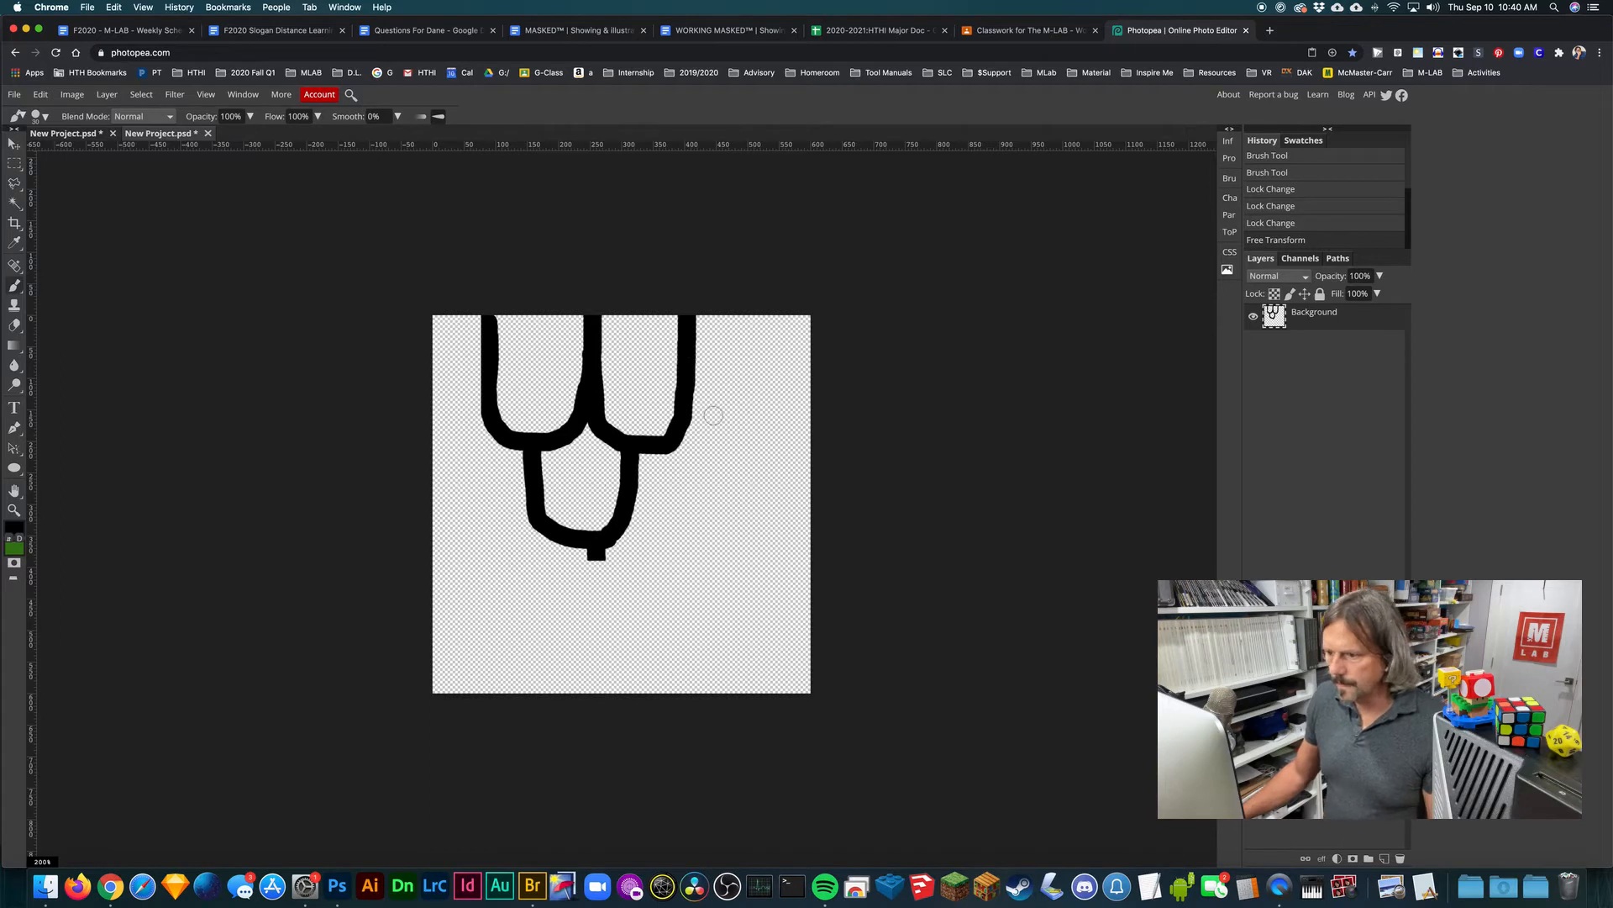
{"action": "mouse_move", "coordinate": [618, 526]}
{"action": "left_mouse_down"}
{"action": "mouse_move", "coordinate": [658, 541]}
{"action": "mouse_move", "coordinate": [689, 520]}
{"action": "left_mouse_up"}
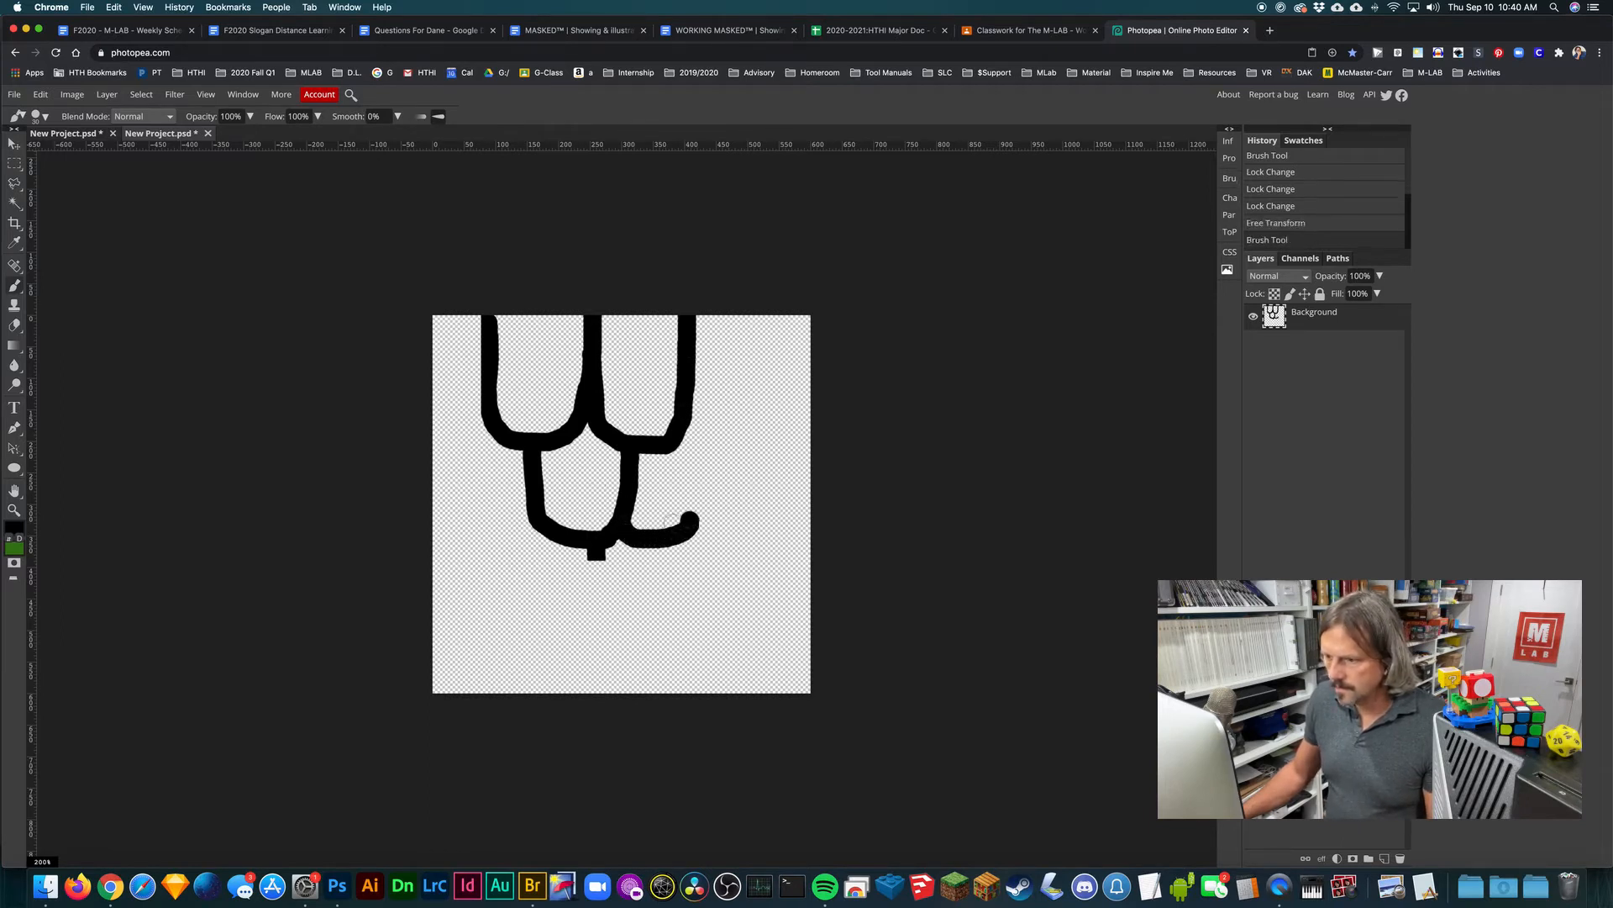
{"action": "mouse_move", "coordinate": [531, 521]}
{"action": "left_mouse_down"}
{"action": "mouse_move", "coordinate": [512, 542]}
{"action": "mouse_move", "coordinate": [468, 522]}
{"action": "left_mouse_up"}
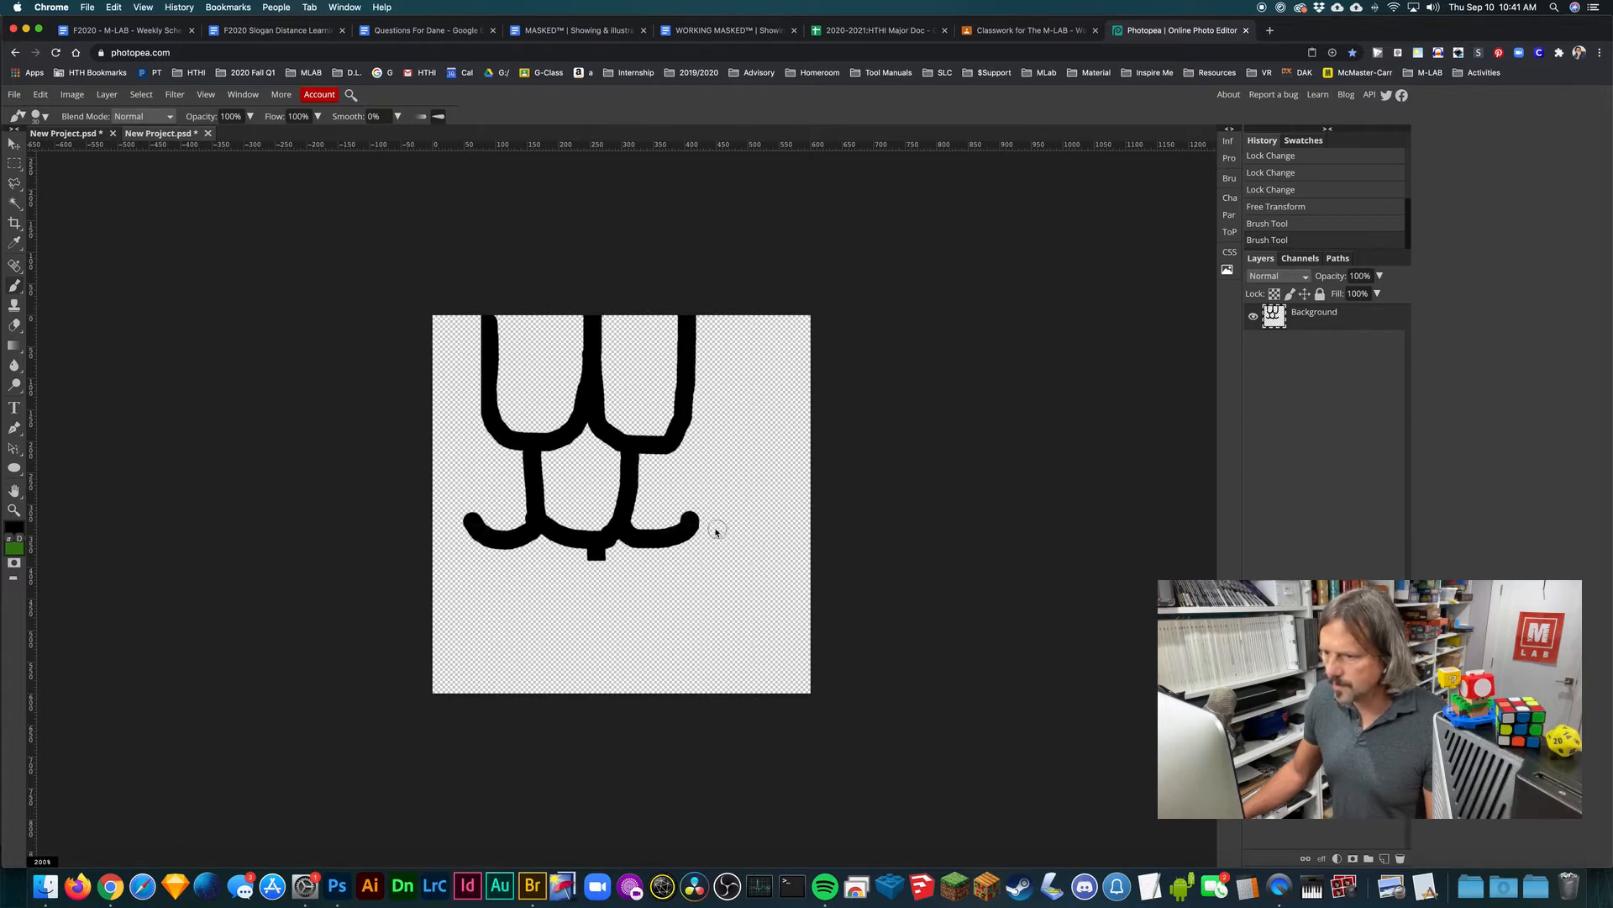
{"action": "key", "text": "ctrl+z"}
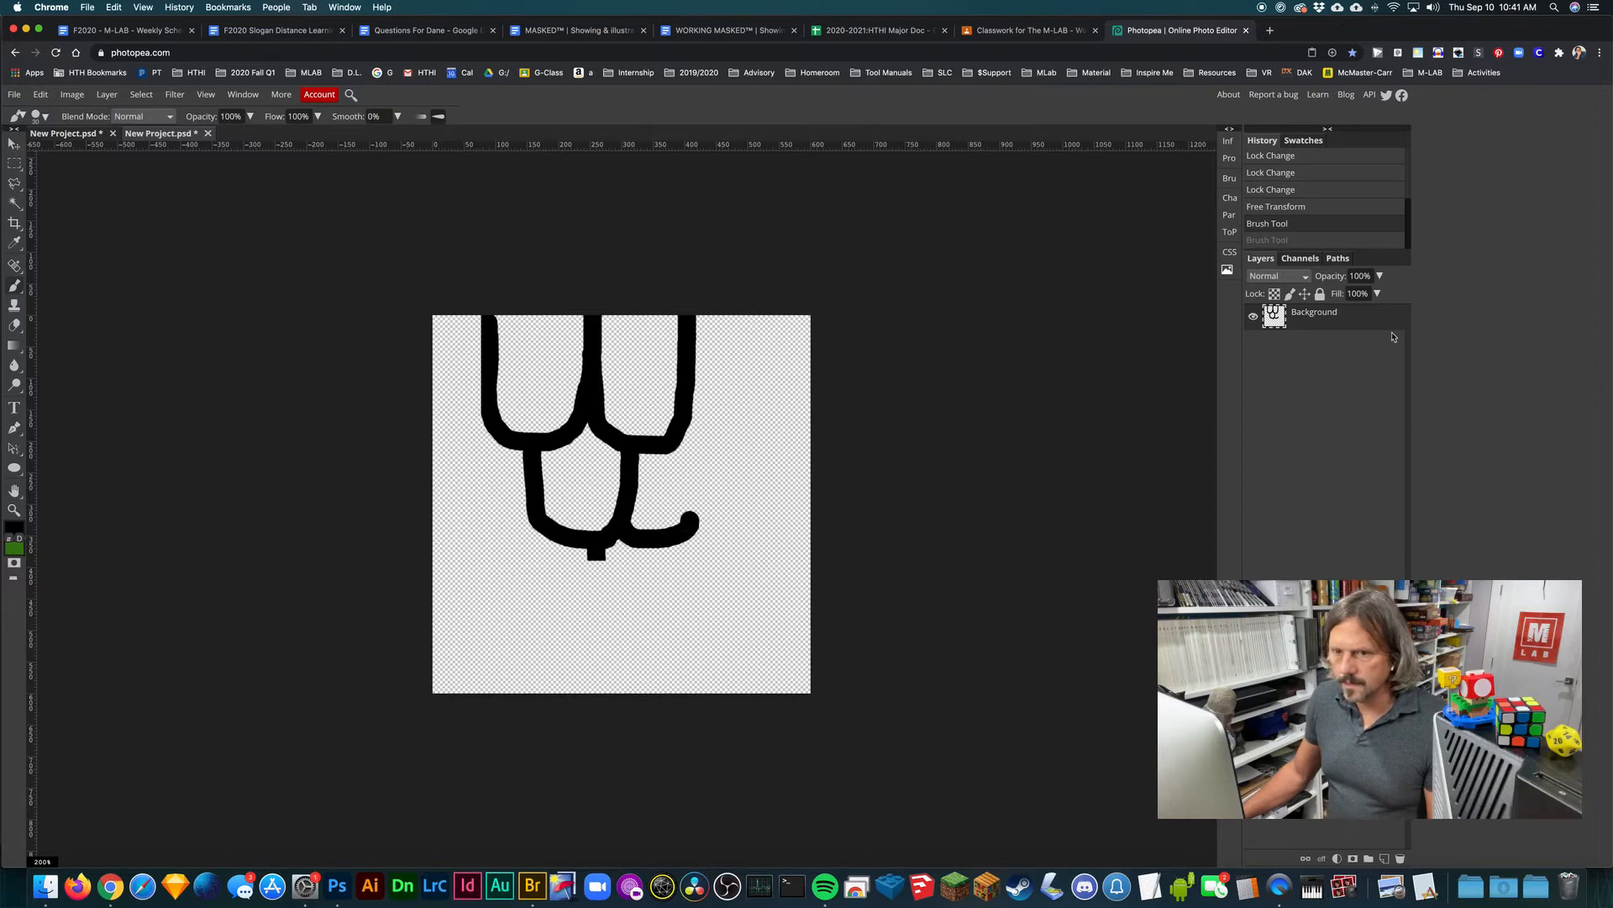
{"action": "left_click", "coordinate": [1279, 210]}
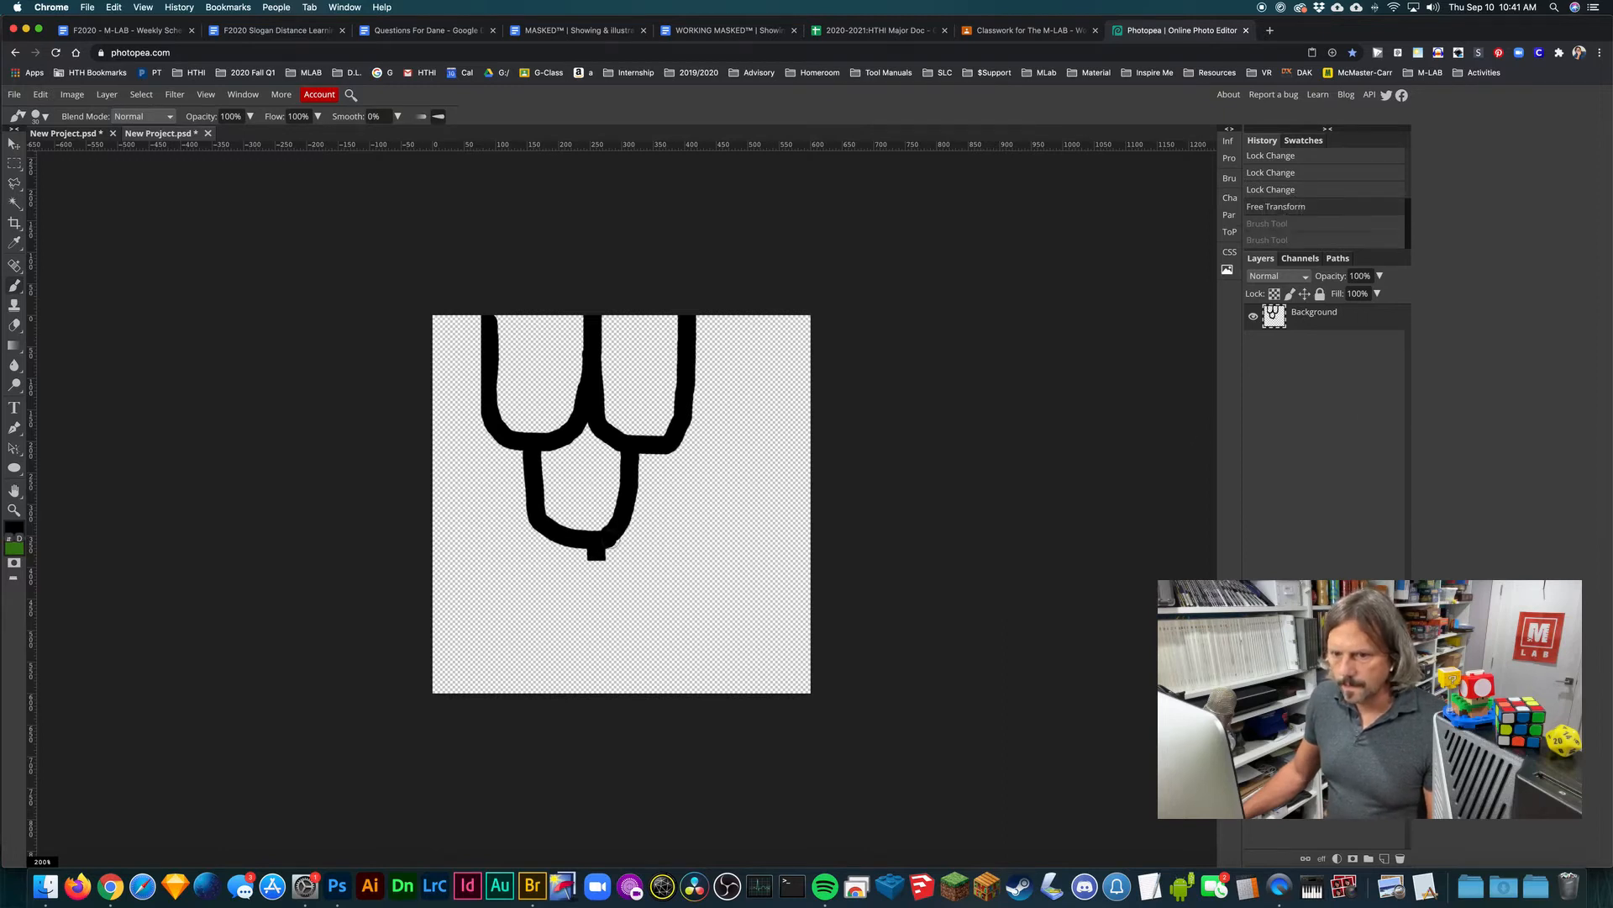
Step: Paint a shallow curve outward from each side of the lower scallop, with a short downward stem below each curve
{"action": "left_click_drag", "start_coordinate": [620, 523], "coordinate": [699, 536]}
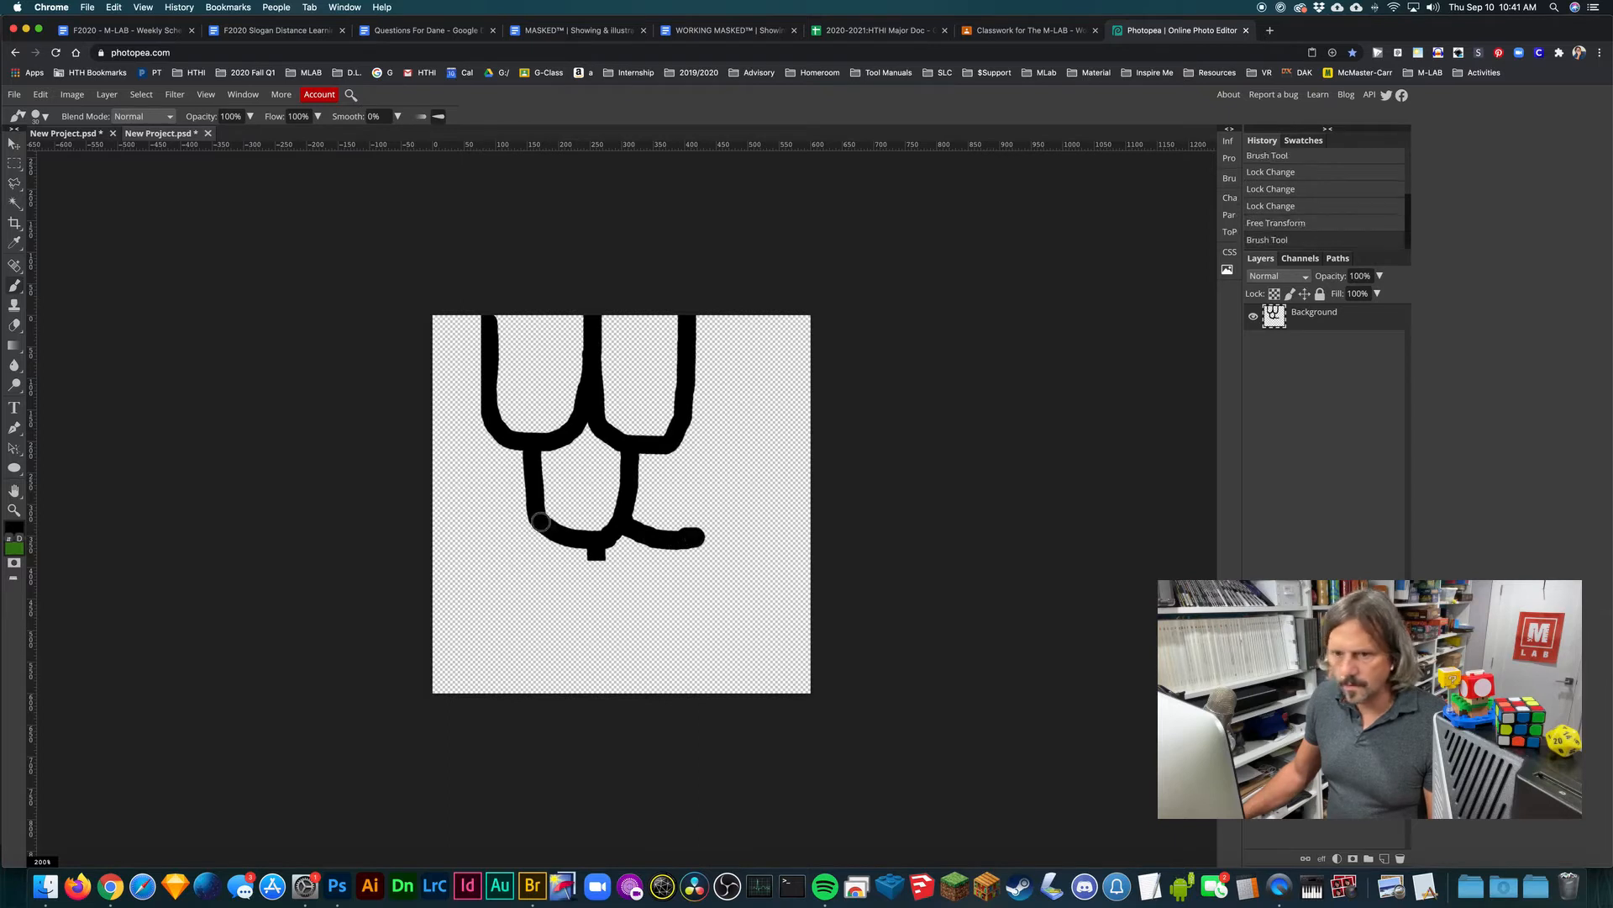
{"action": "left_click_drag", "start_coordinate": [540, 525], "coordinate": [462, 529]}
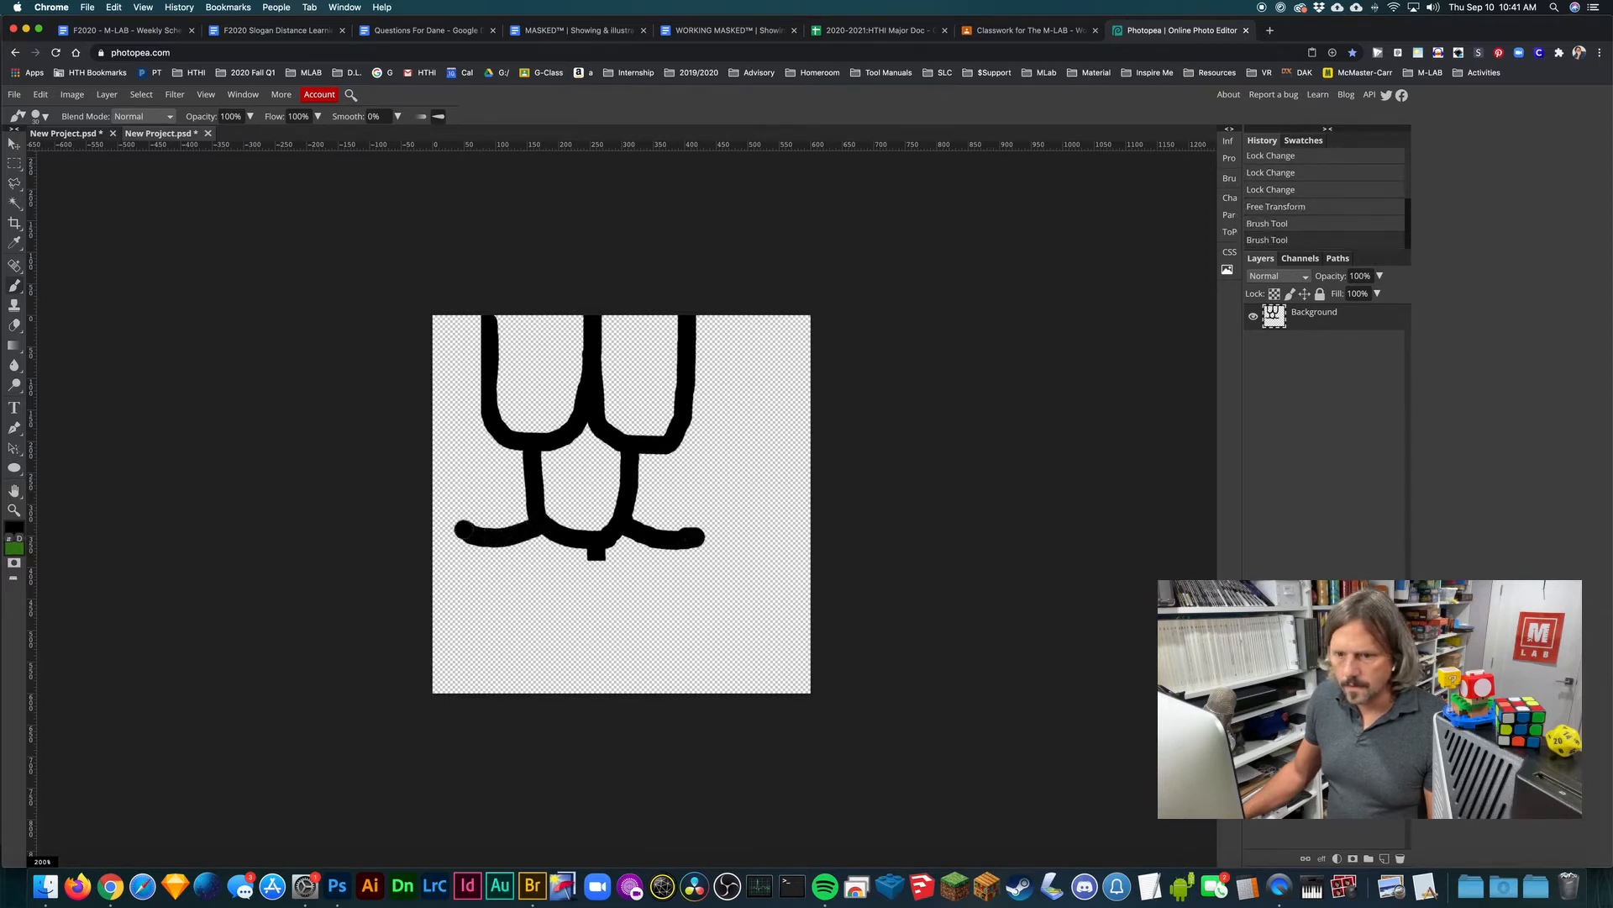
{"action": "left_click", "coordinate": [15, 182]}
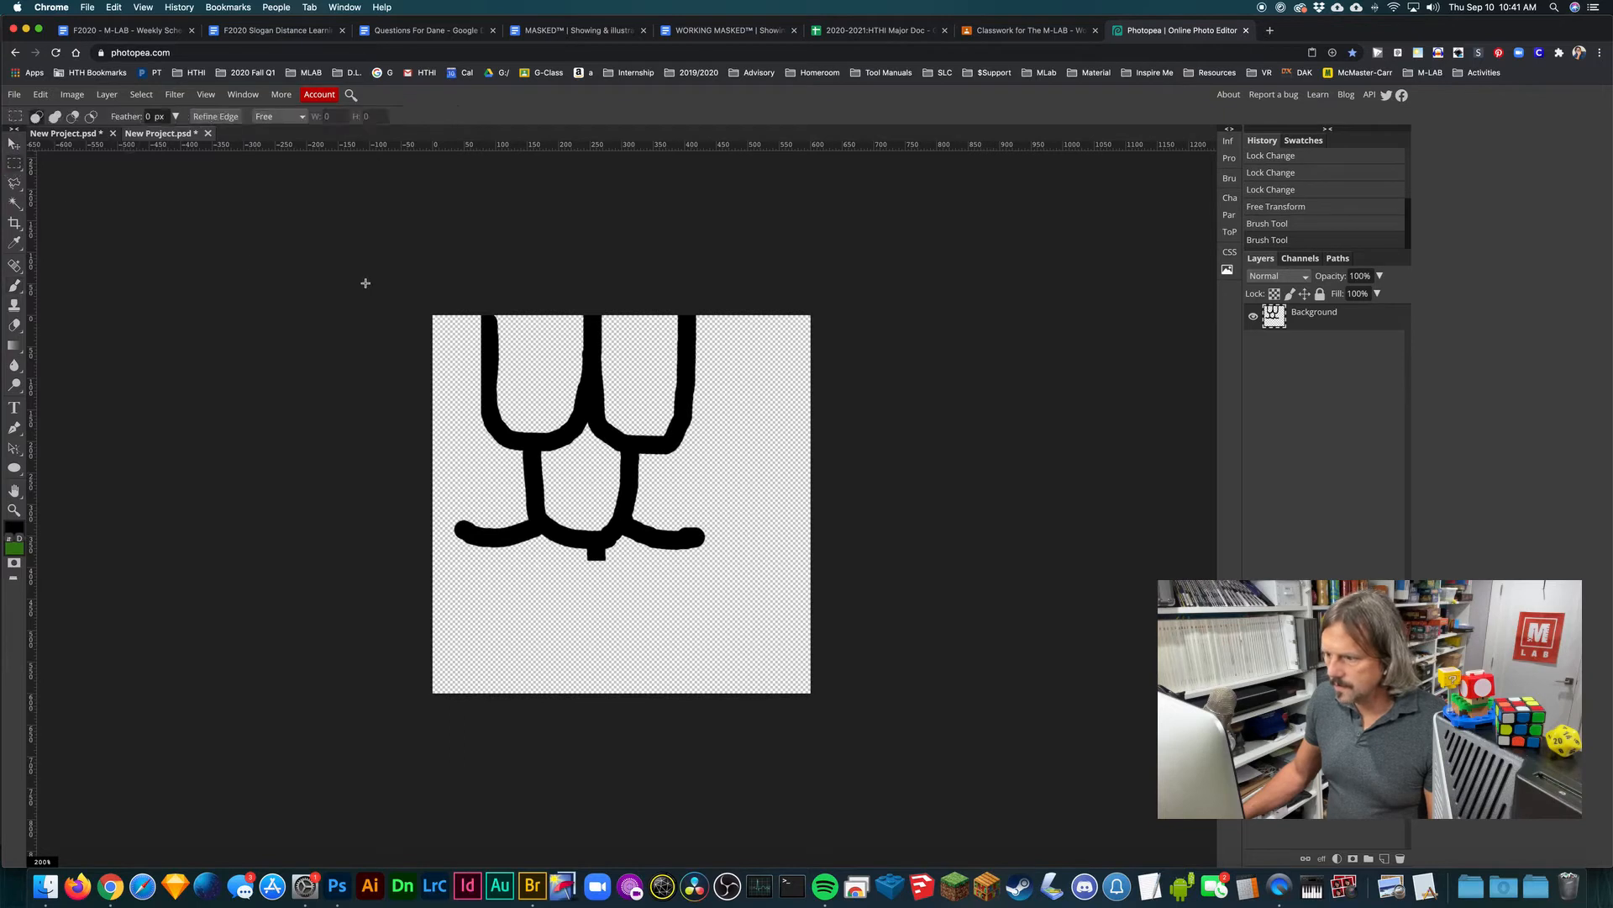
{"action": "right_click", "coordinate": [15, 286]}
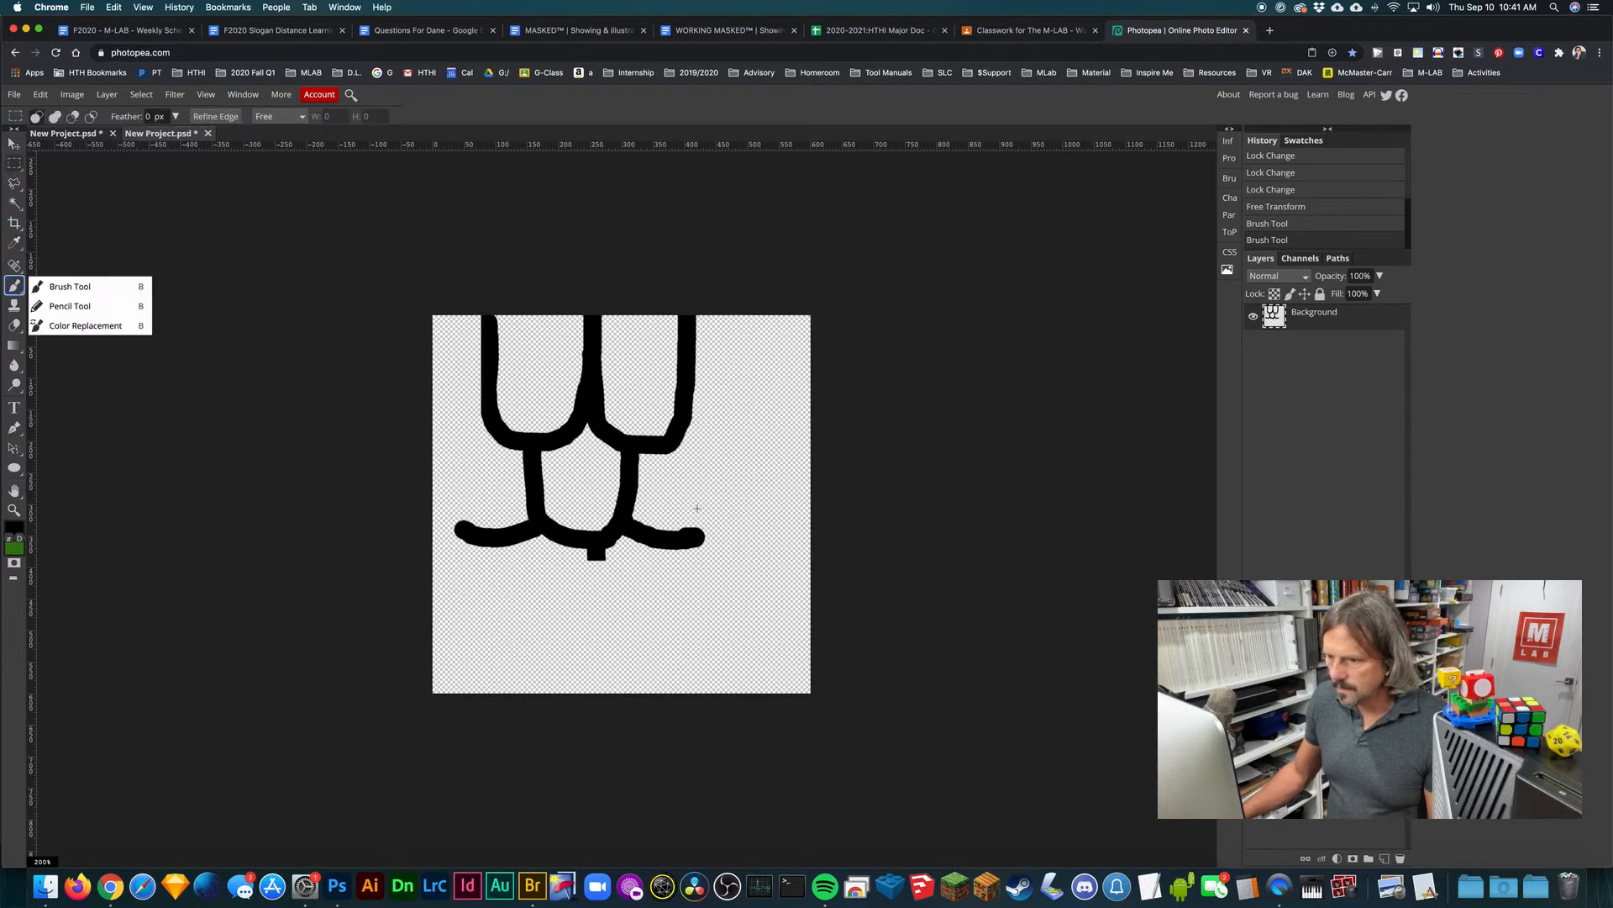
{"action": "left_click", "coordinate": [696, 384]}
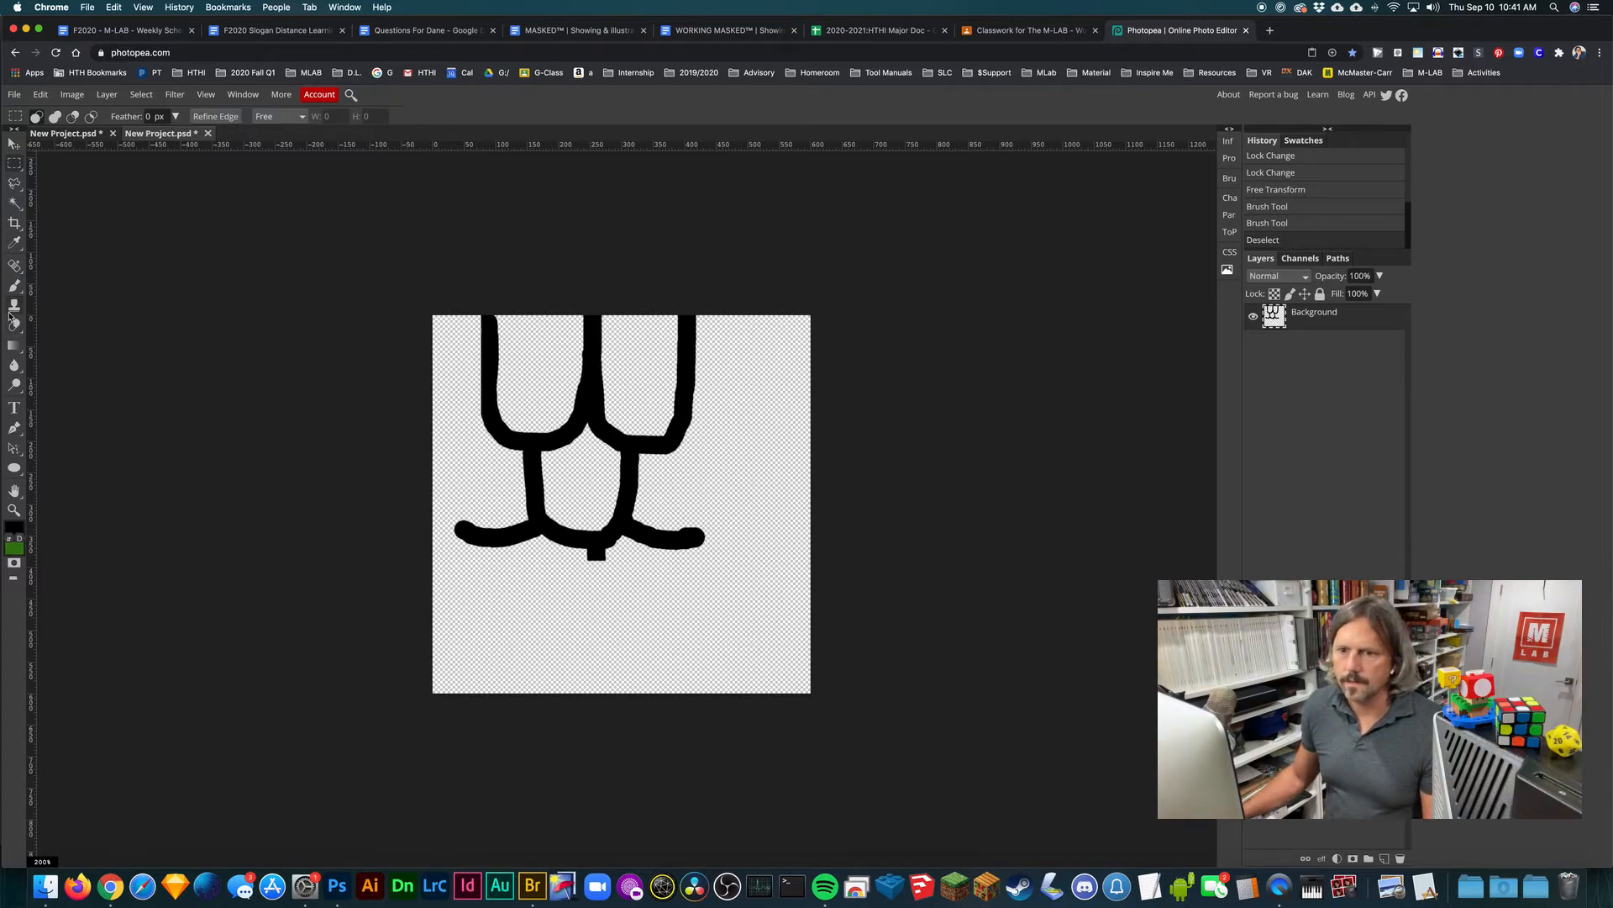
{"action": "left_click", "coordinate": [14, 288]}
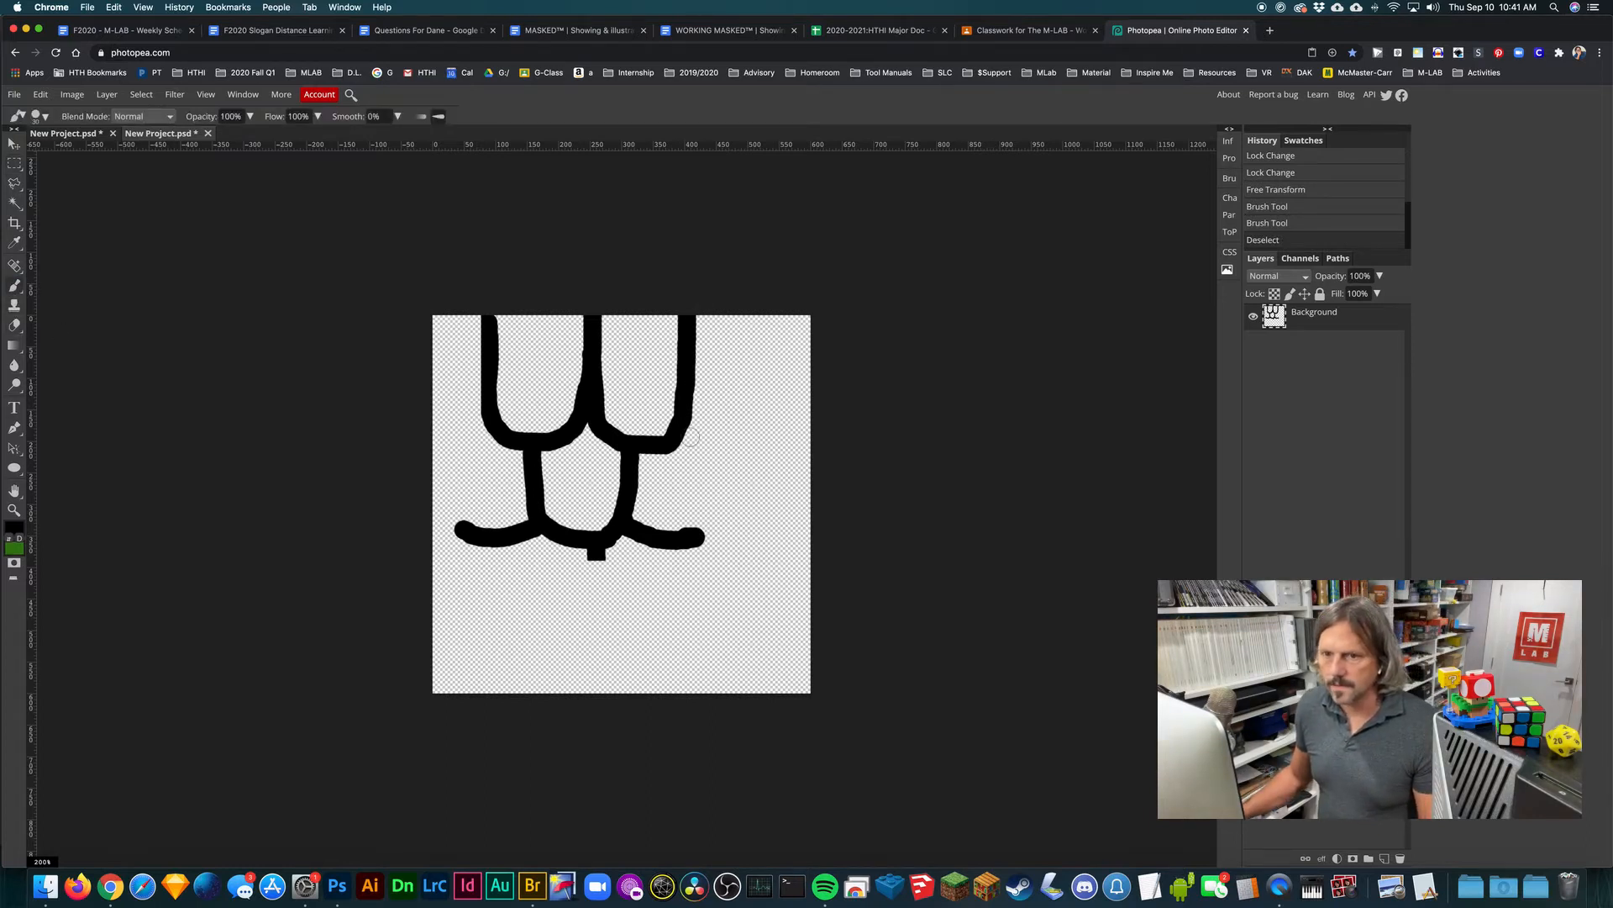
{"action": "left_click_drag", "start_coordinate": [681, 550], "coordinate": [683, 560]}
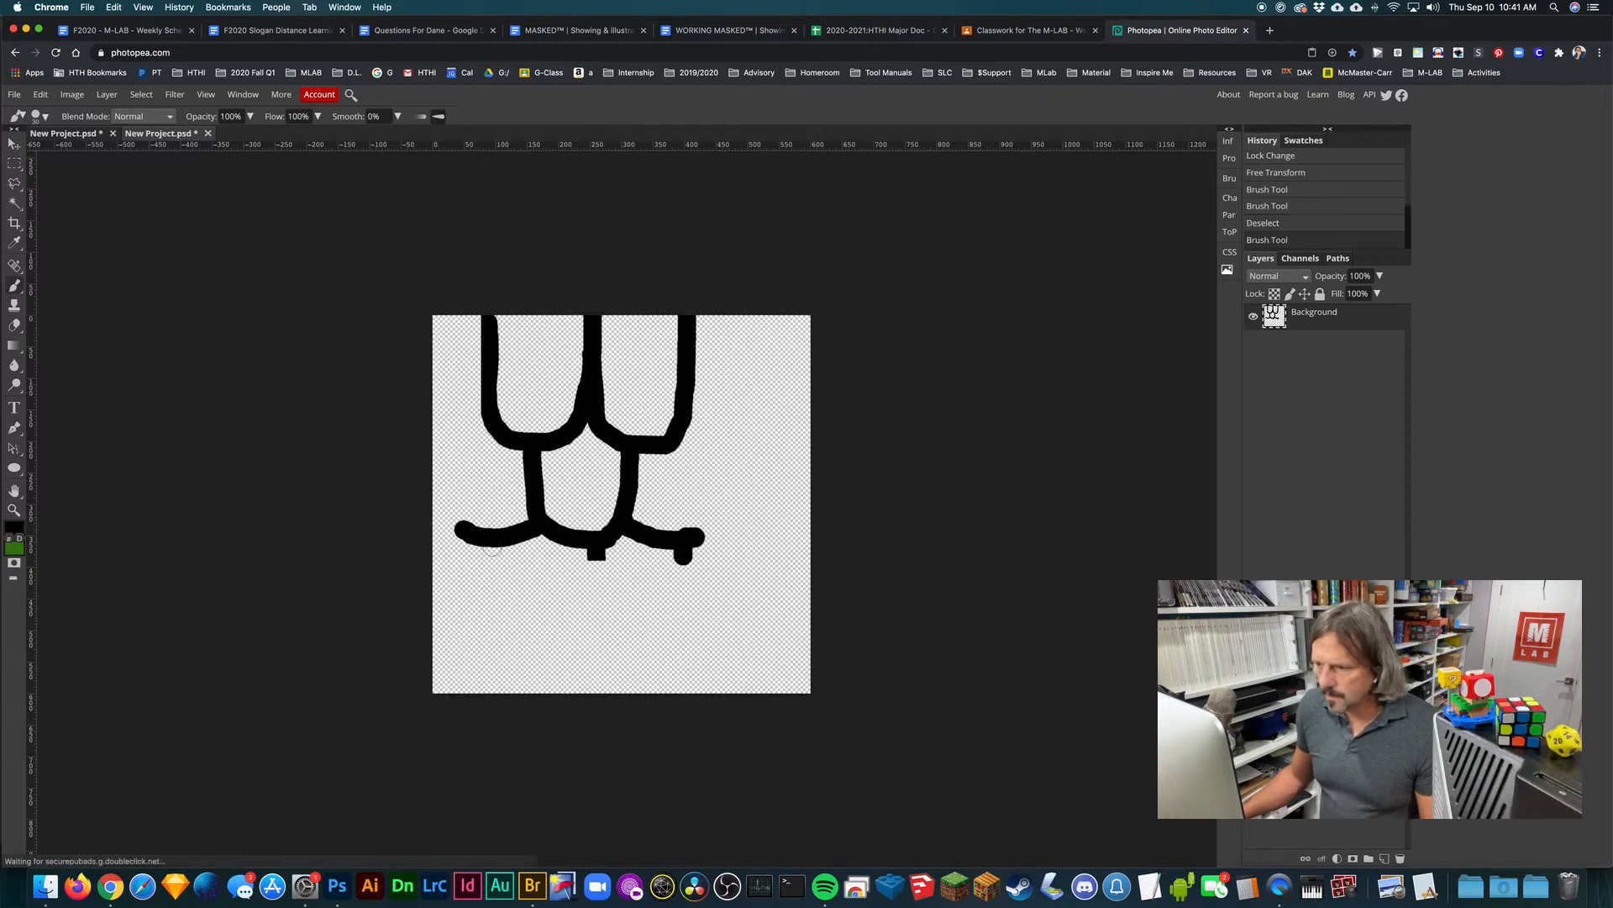
{"action": "left_click_drag", "start_coordinate": [489, 542], "coordinate": [489, 569]}
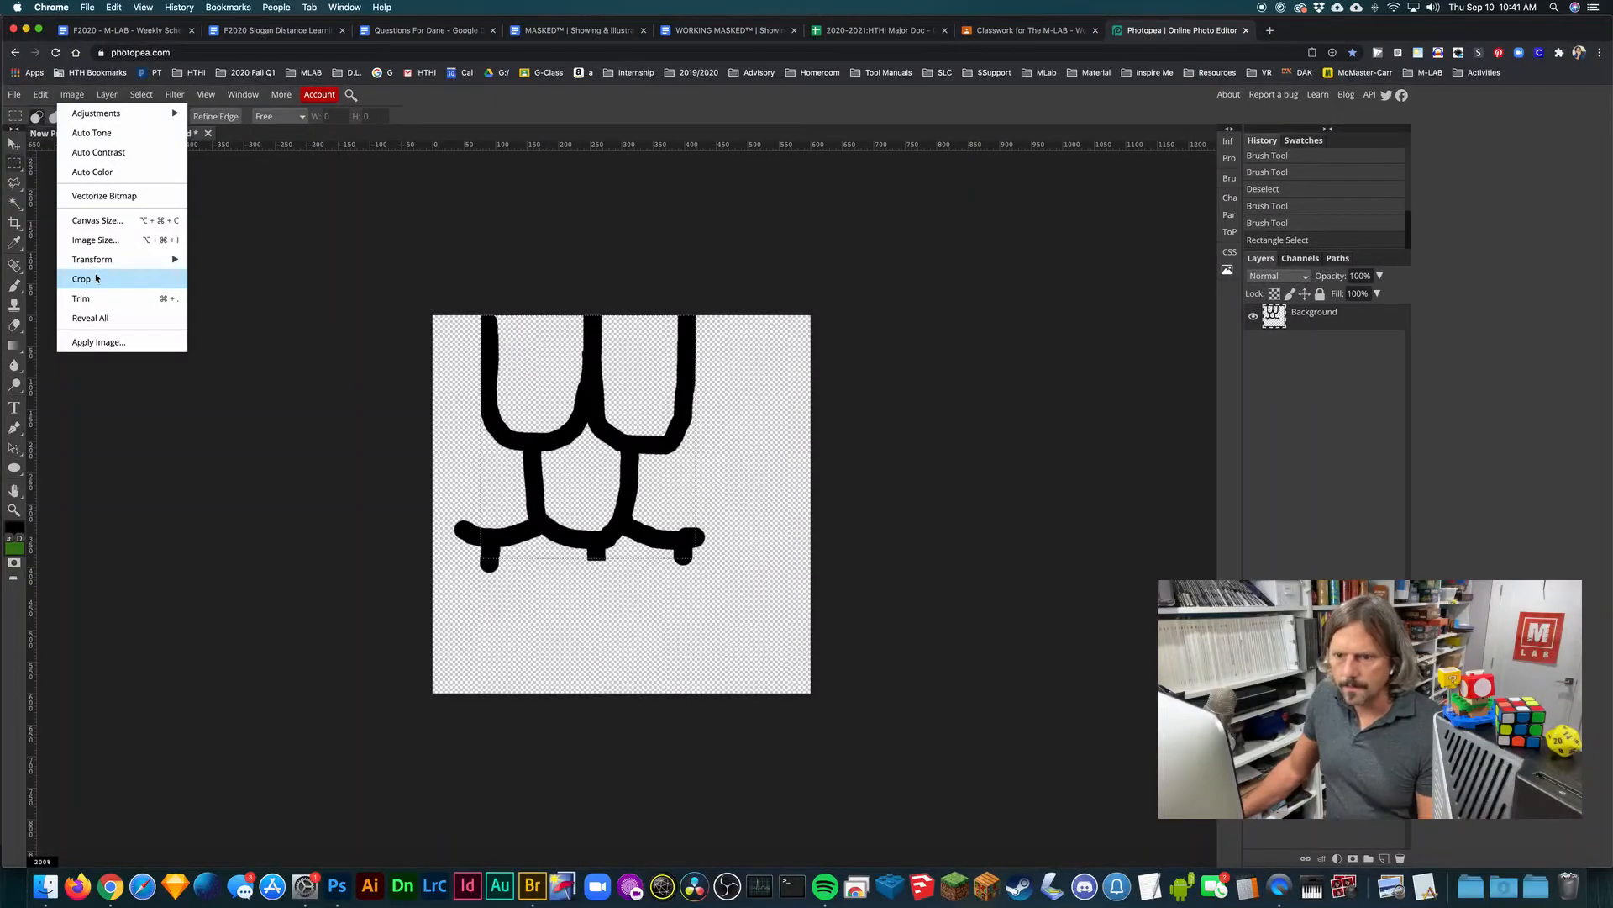
Step: Crop the document to the rectangular selection around the scallop tile and define the whole cropped image as a new pattern
{"action": "left_click", "coordinate": [81, 278]}
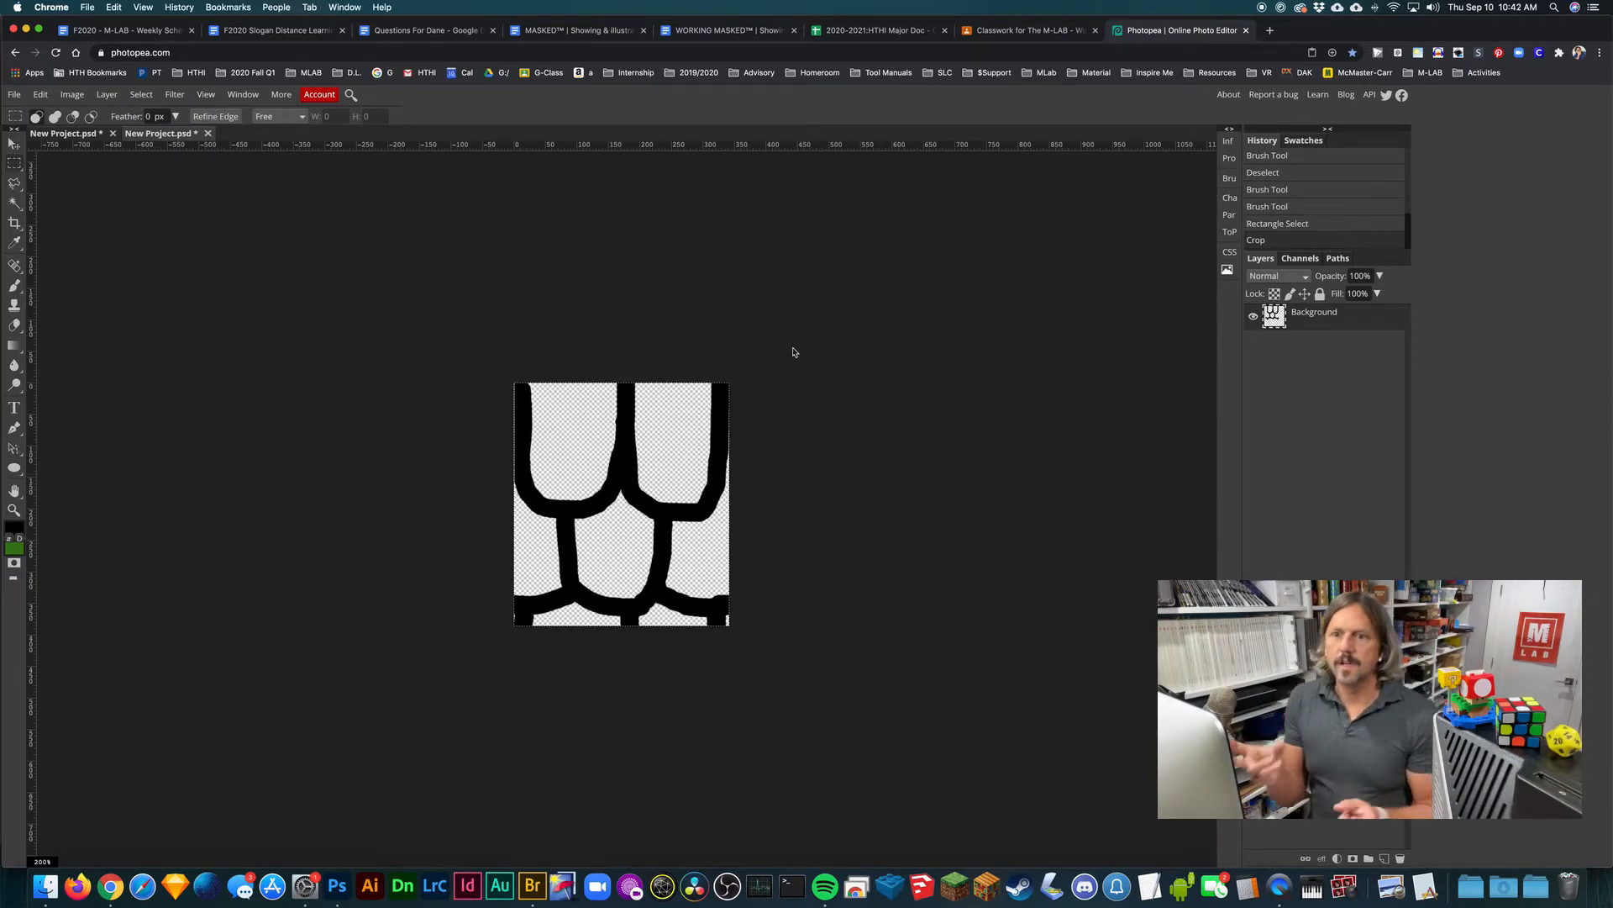
{"action": "key", "text": "super+a"}
{"action": "left_click", "coordinate": [40, 94]}
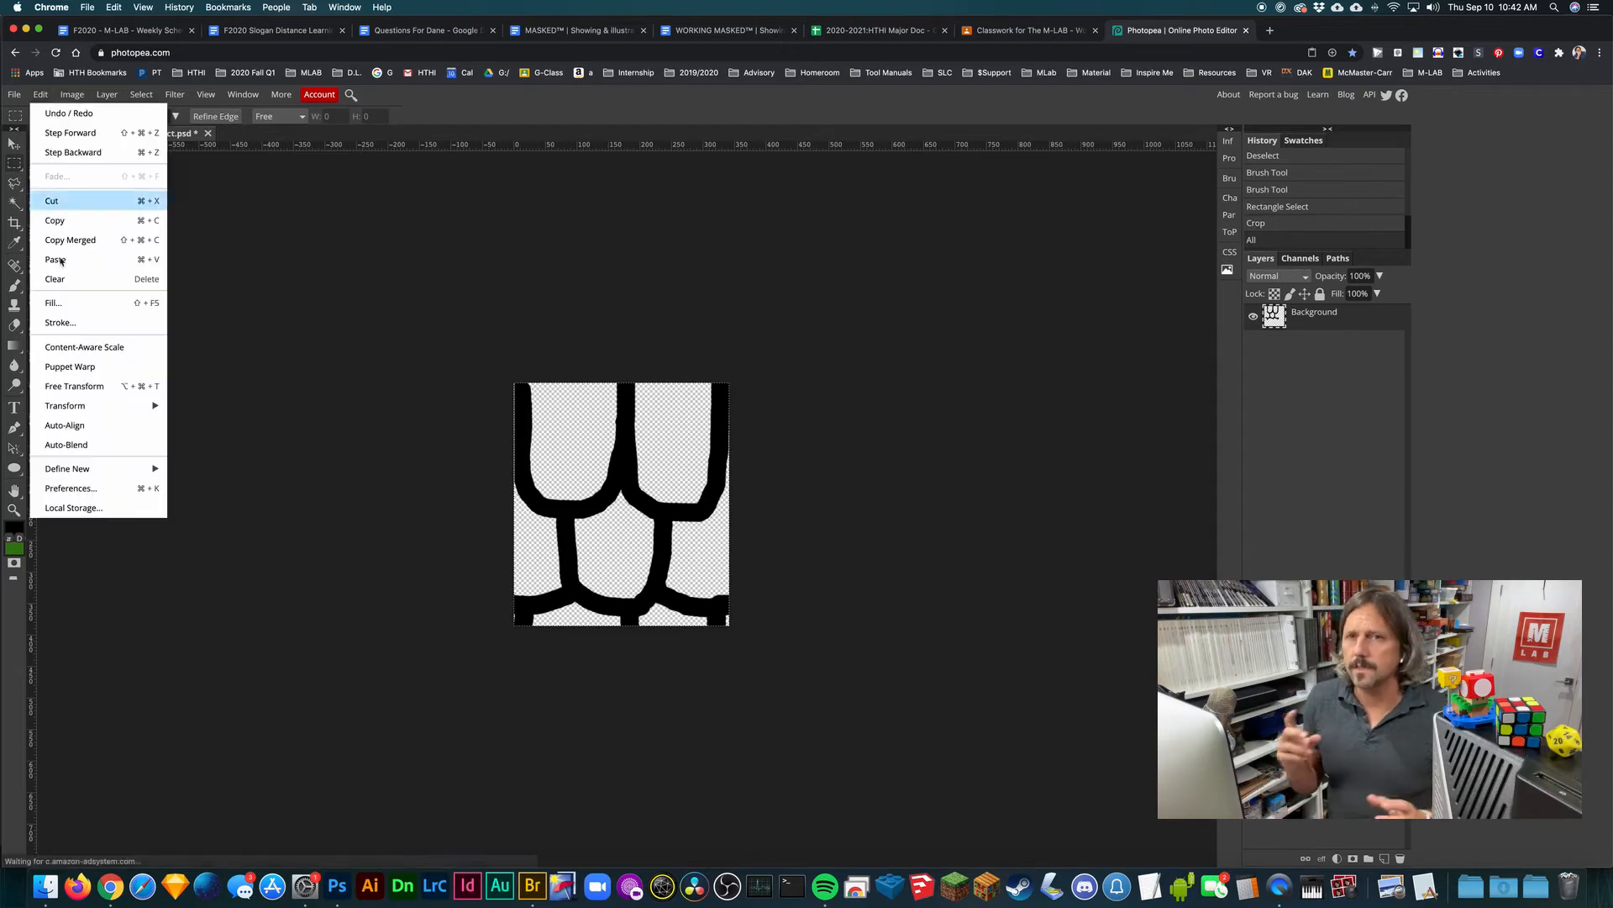
{"action": "mouse_move", "coordinate": [91, 467]}
{"action": "left_click", "coordinate": [198, 469]}
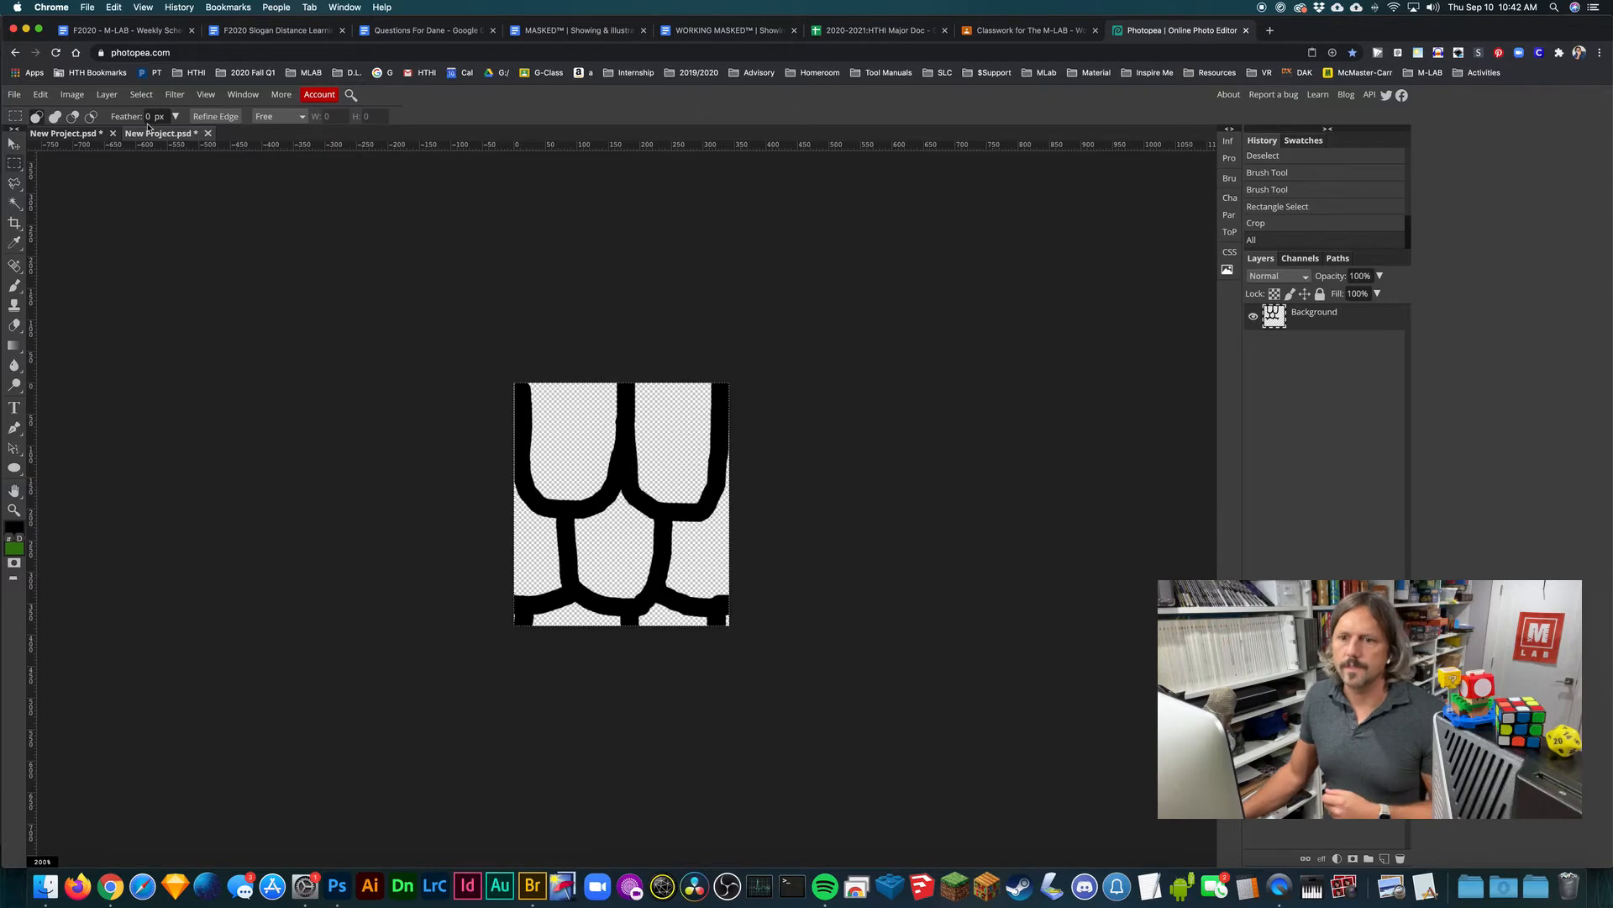
Step: Apply a Pattern Overlay with the newly defined scallop pattern to the Background layer of the green document
{"action": "left_click", "coordinate": [71, 136]}
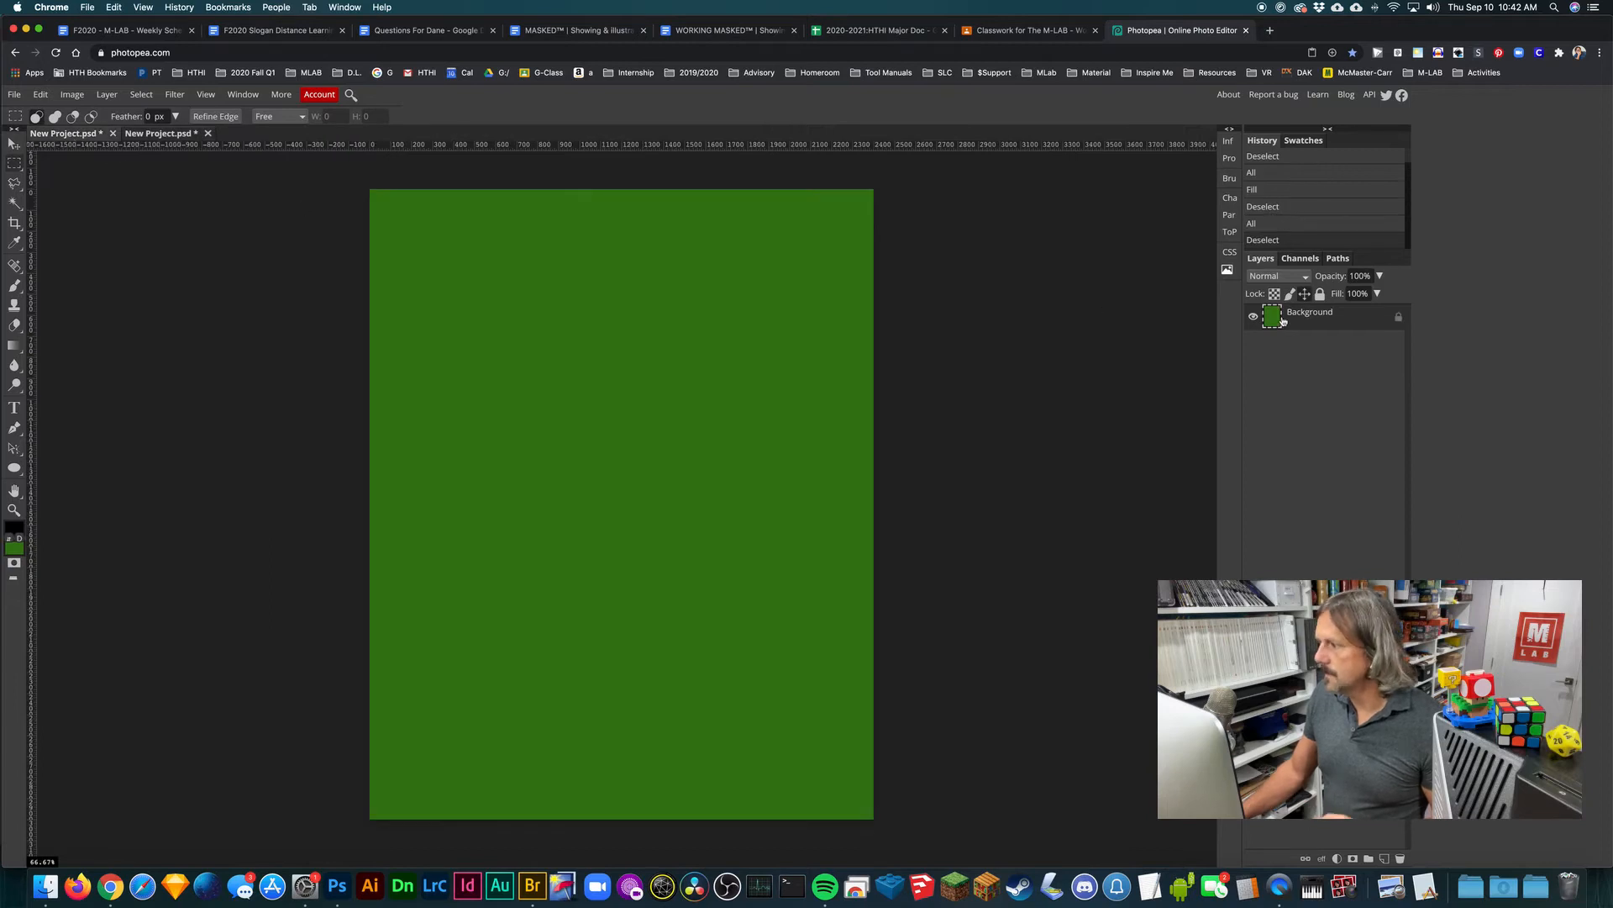
{"action": "right_click", "coordinate": [1336, 318]}
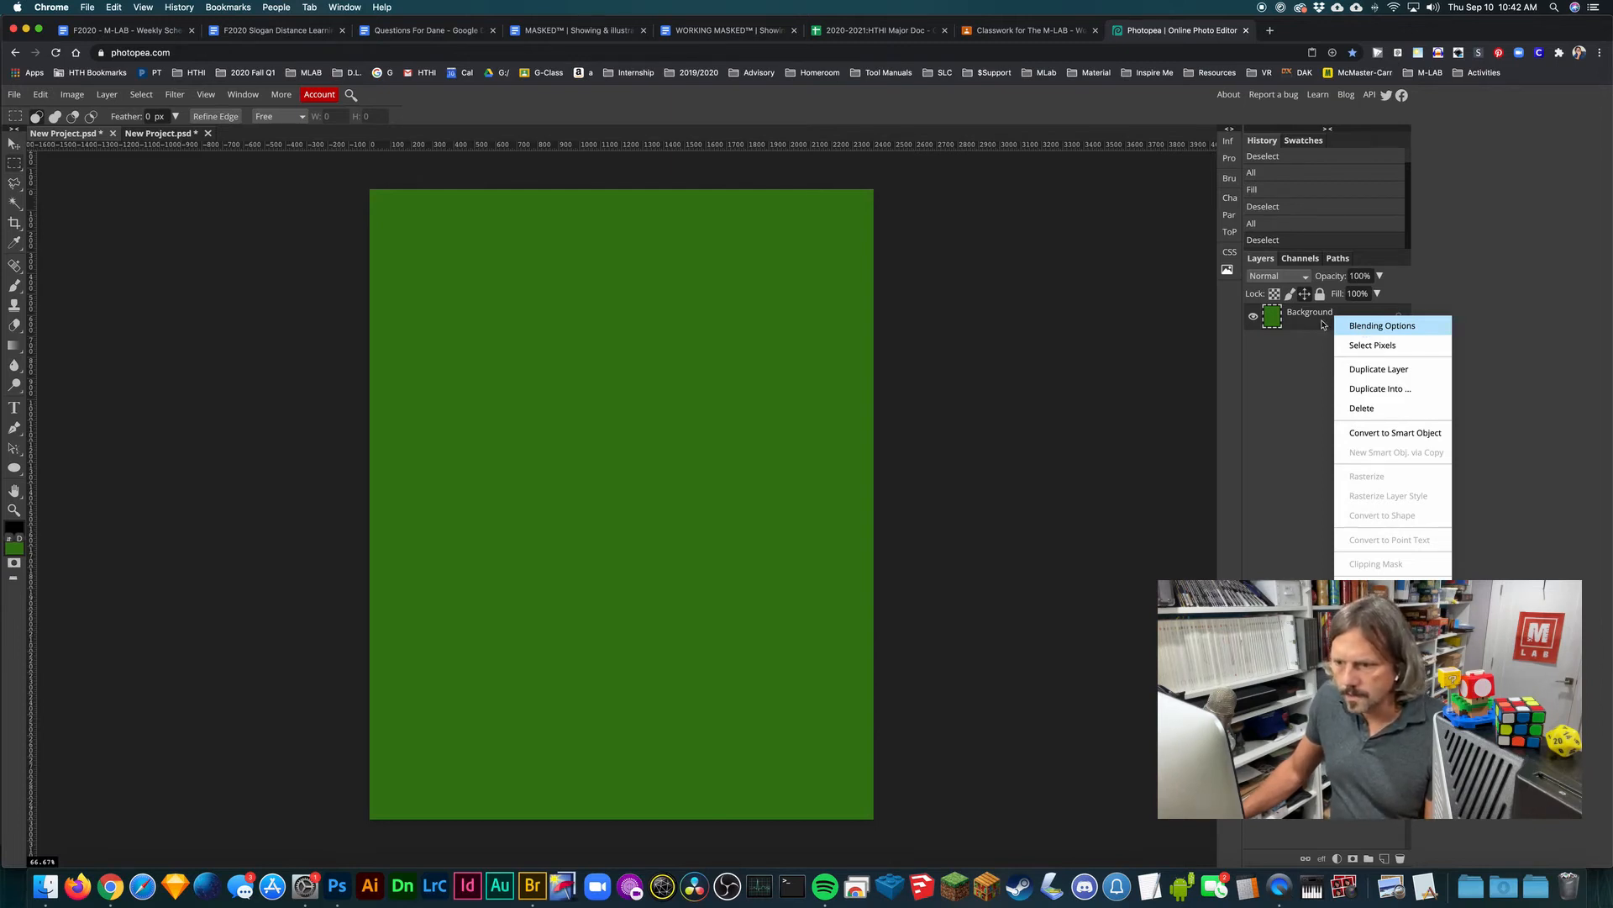
{"action": "left_click", "coordinate": [1391, 327]}
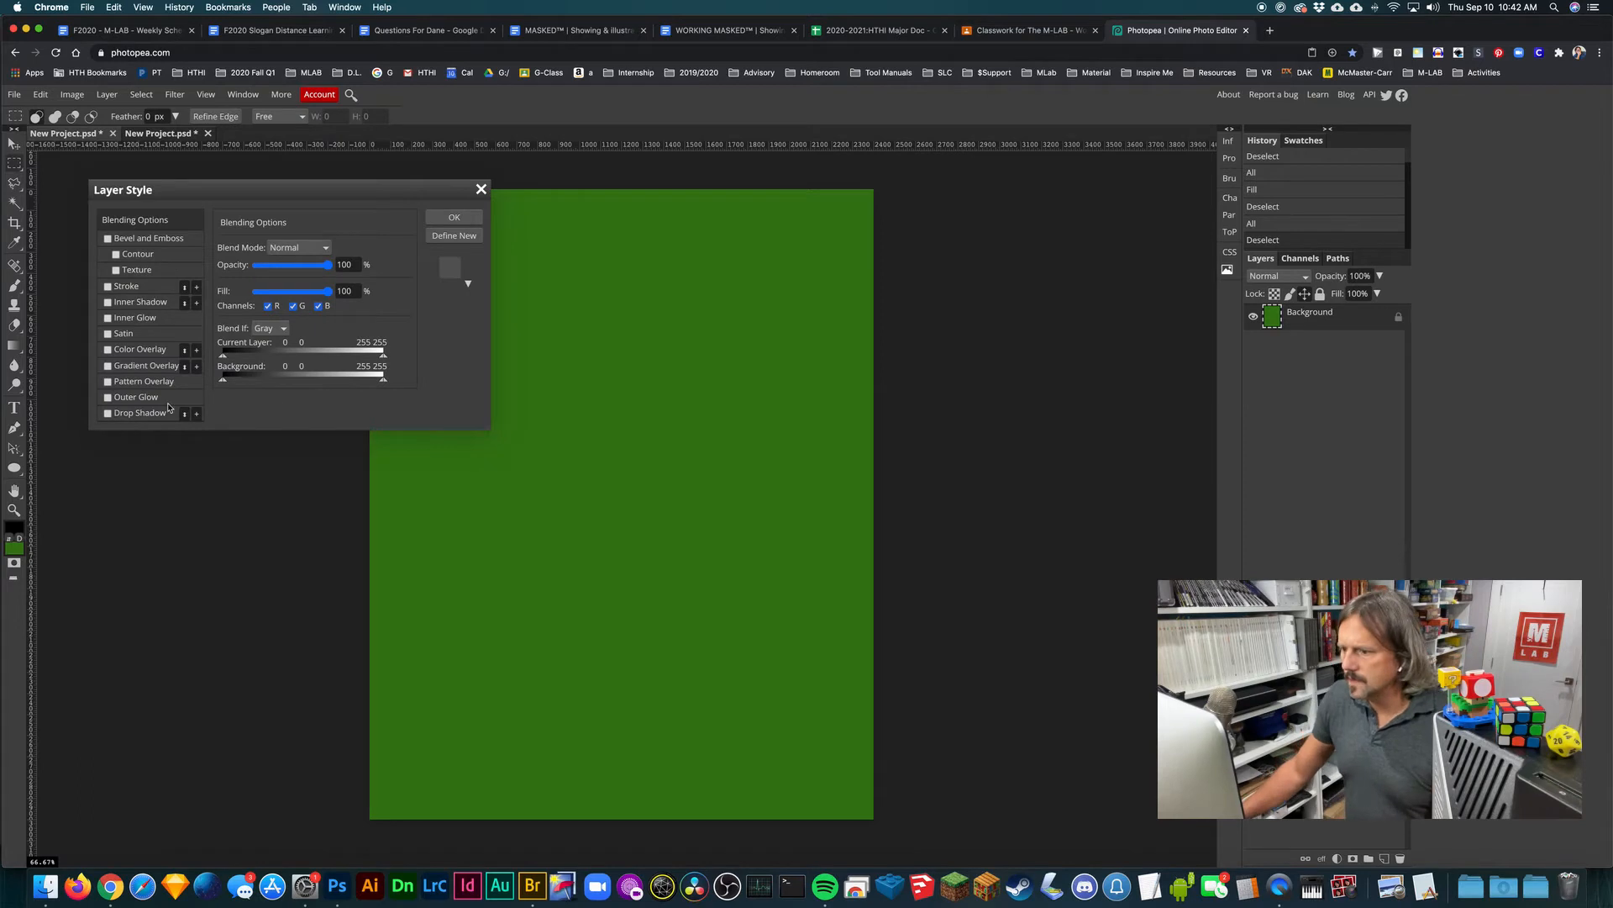
{"action": "left_click", "coordinate": [137, 382]}
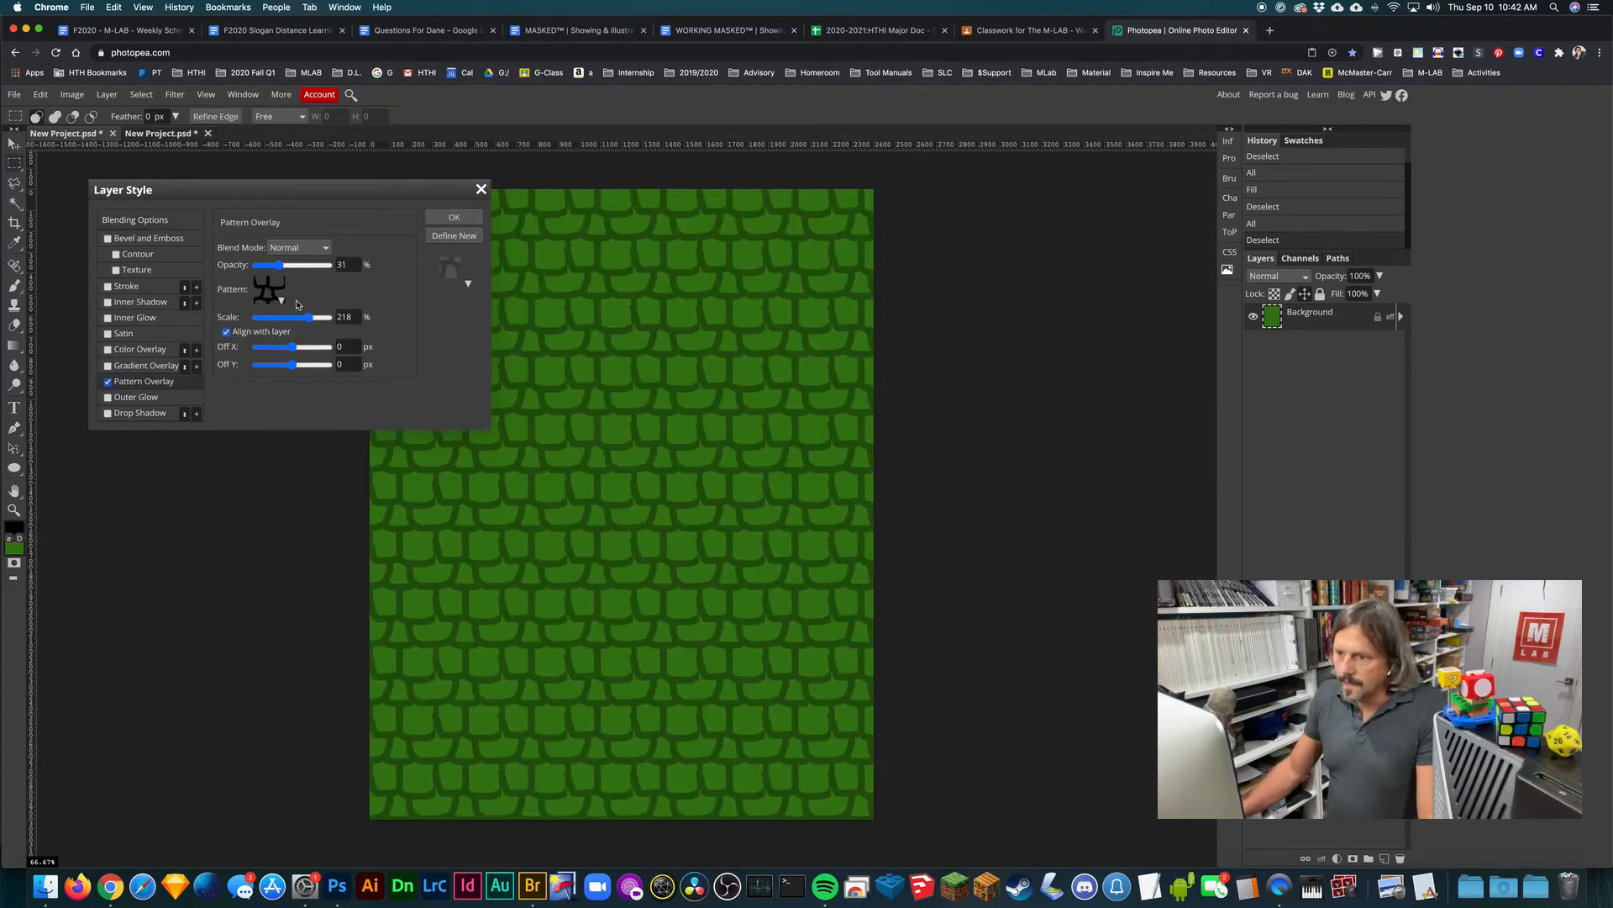
{"action": "left_click", "coordinate": [278, 303]}
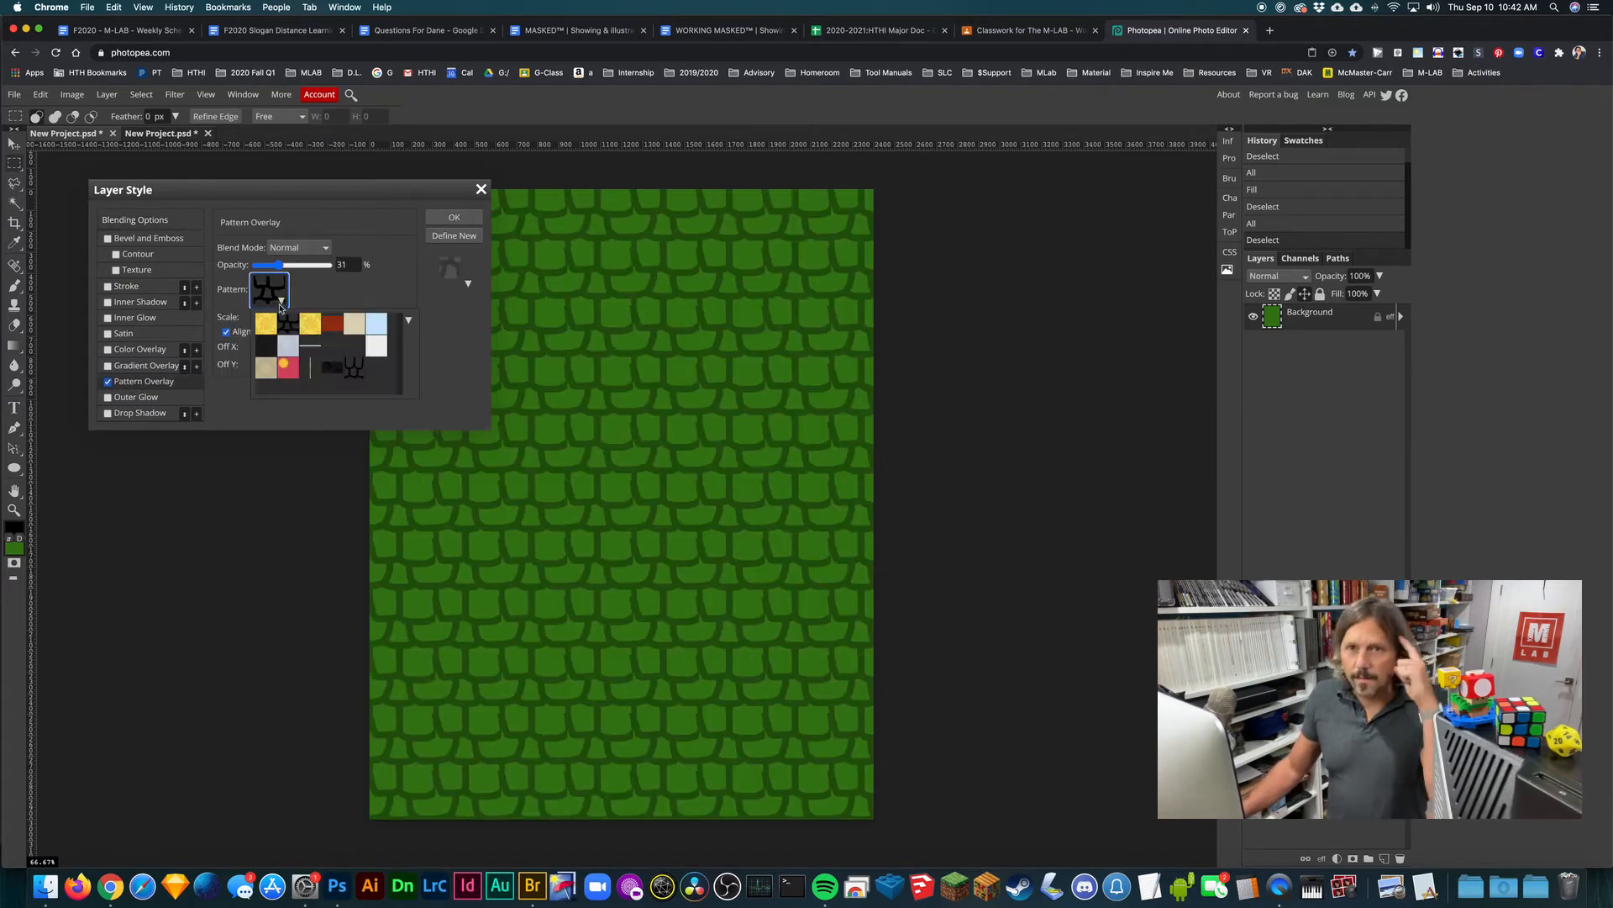
{"action": "left_click", "coordinate": [356, 376]}
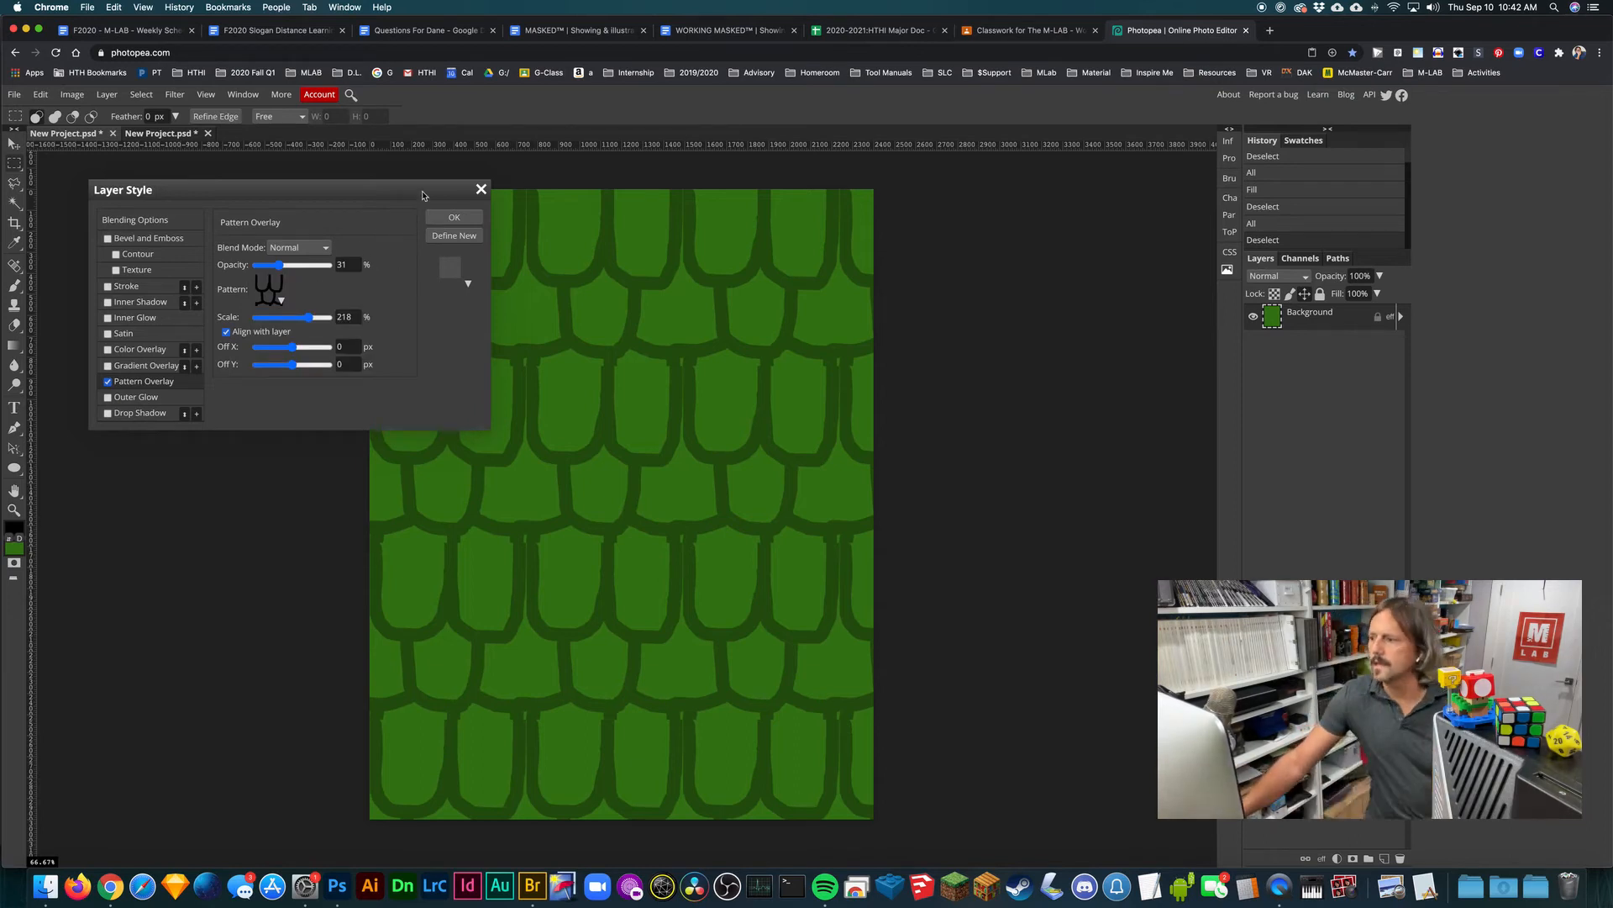
{"action": "left_click_drag", "start_coordinate": [361, 190], "coordinate": [1162, 310]}
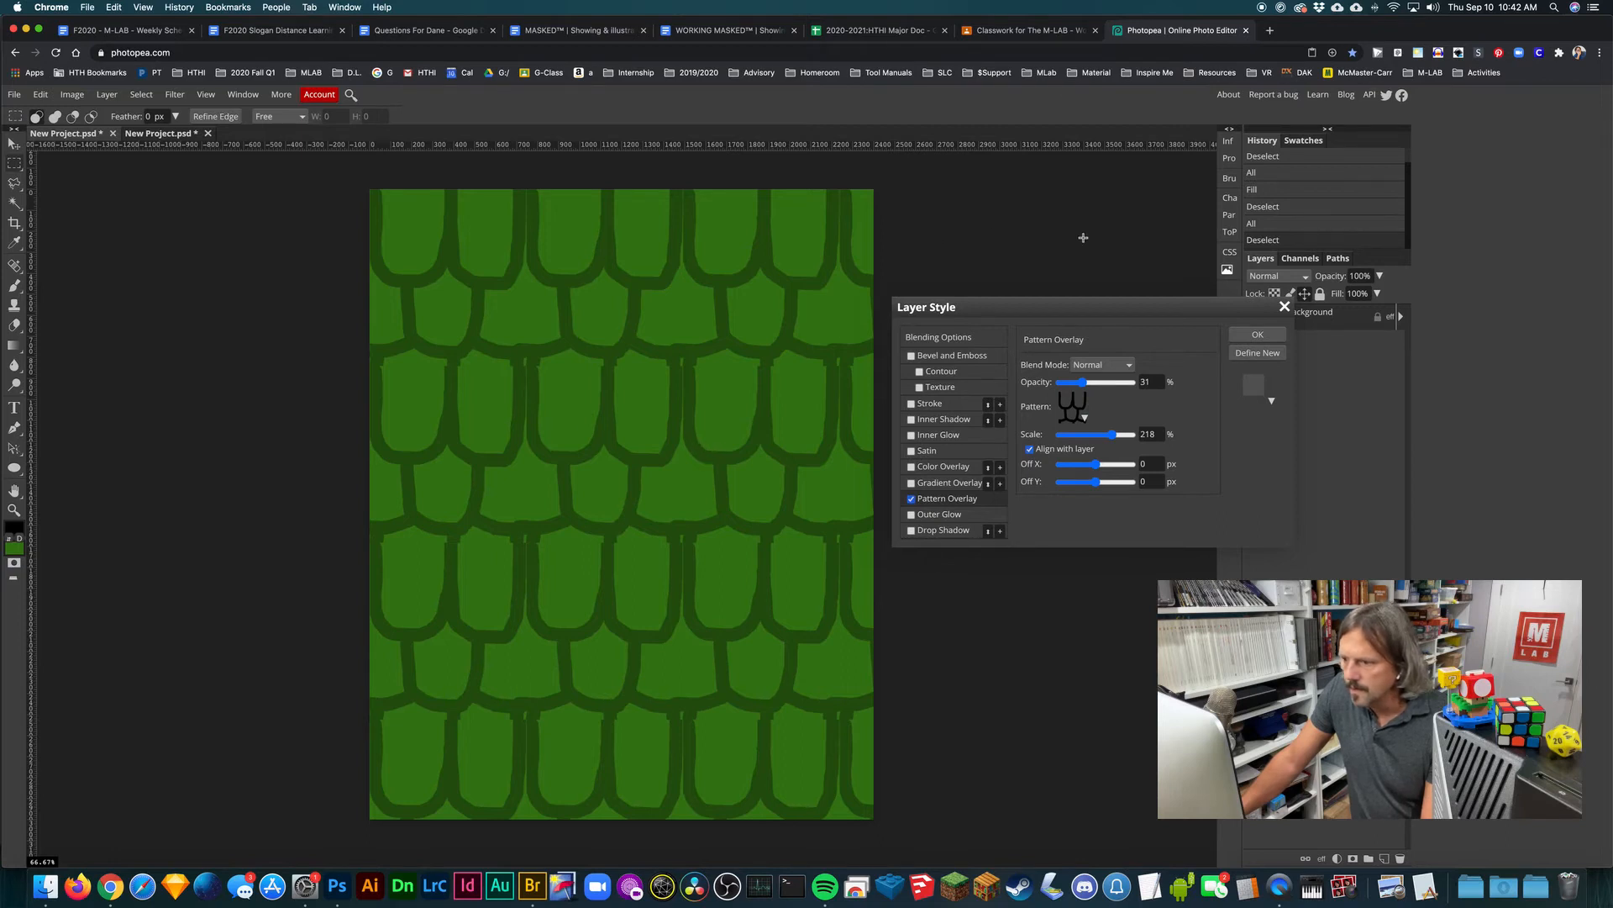
{"action": "left_click", "coordinate": [1258, 336]}
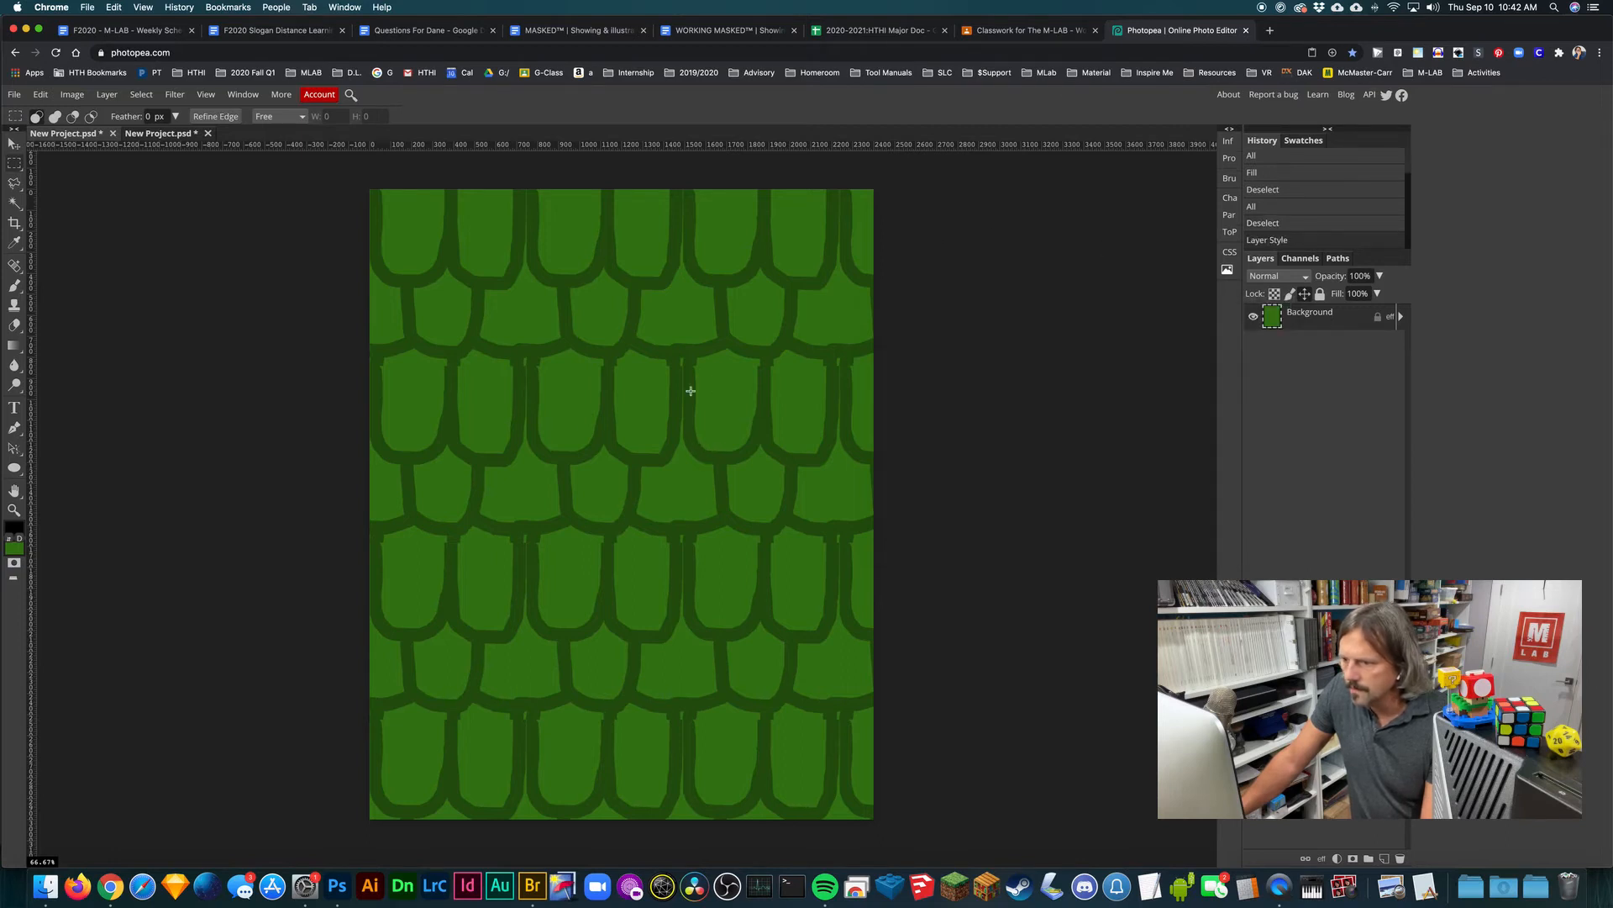
Step: Return to the scallop tile document, try a rectangular selection that leaves out a narrow strip at its right edge, and deselect it
{"action": "left_click", "coordinate": [154, 135]}
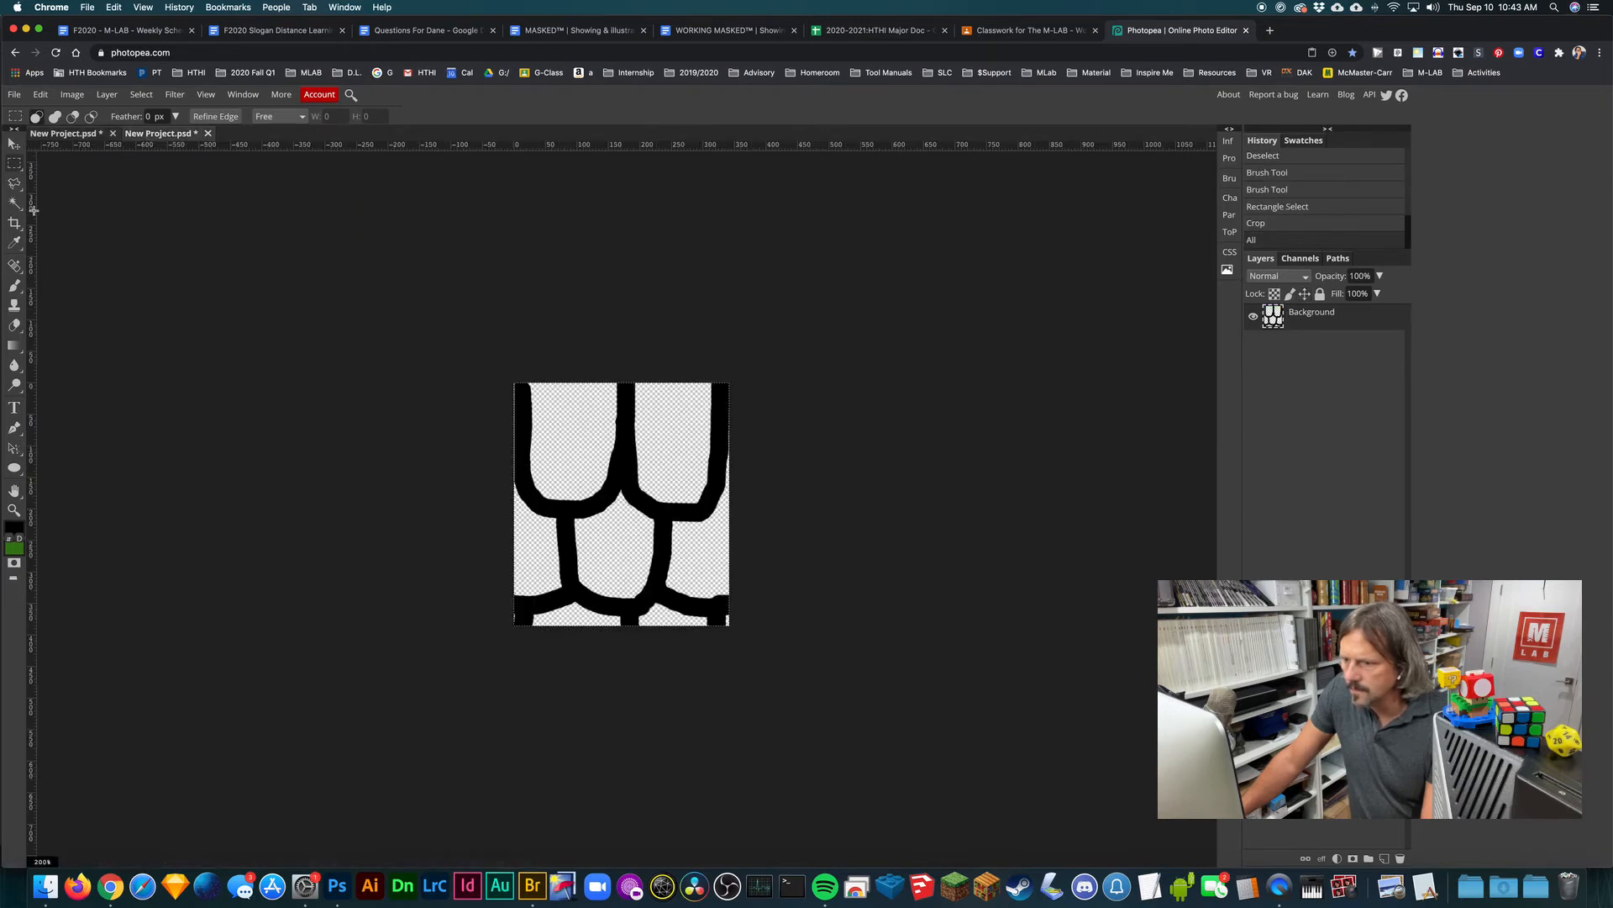
{"action": "left_click_drag", "start_coordinate": [450, 364], "coordinate": [708, 681]}
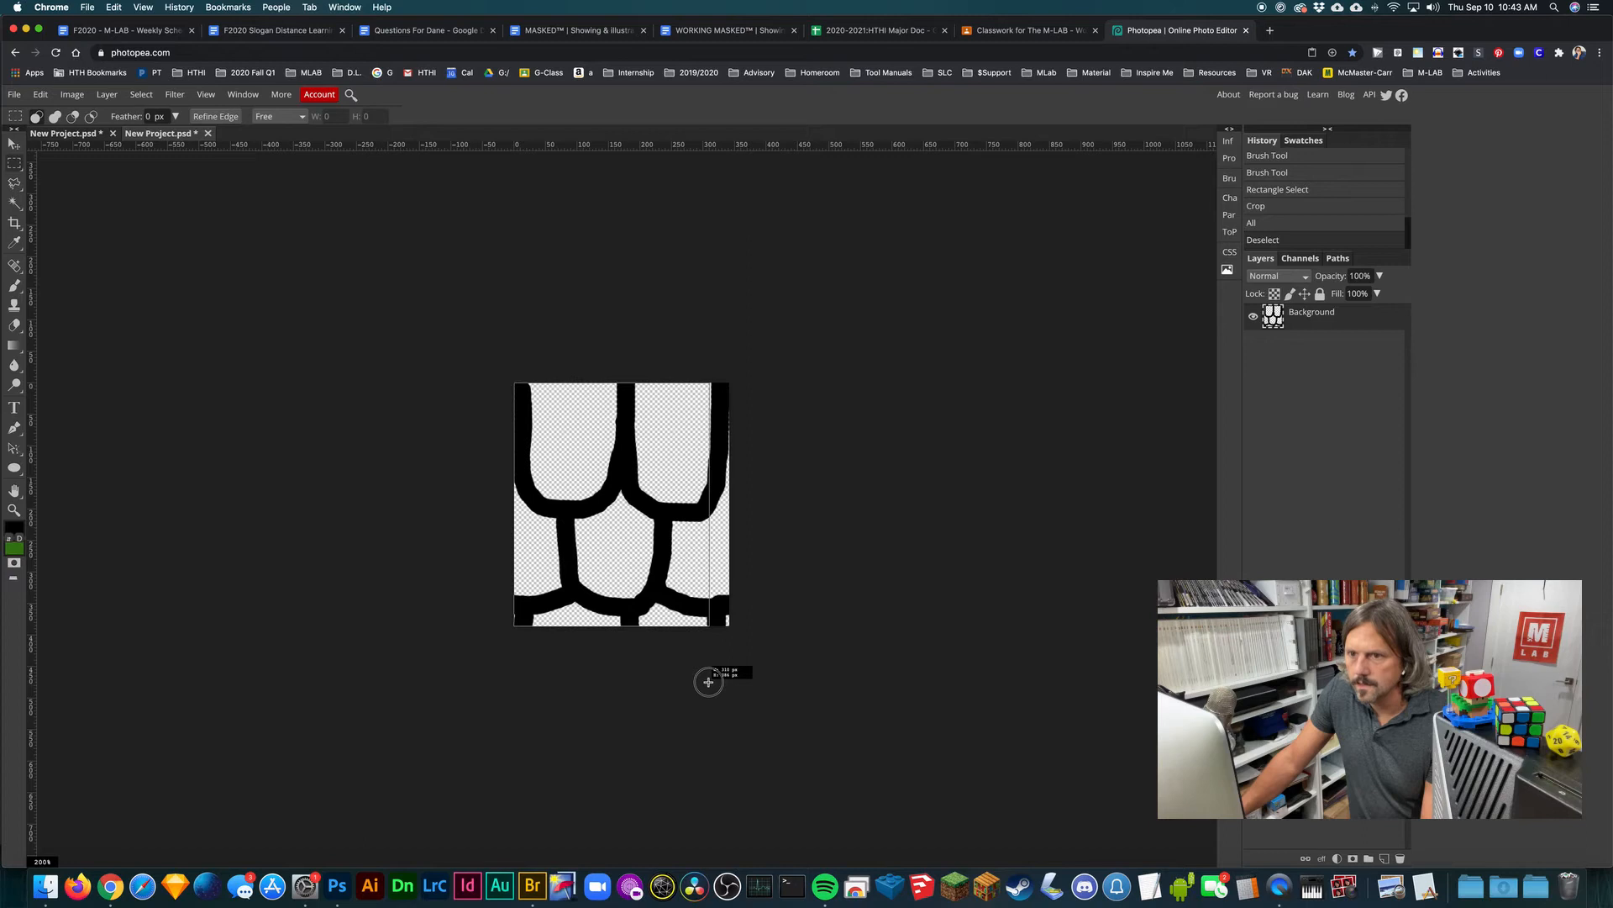
{"action": "left_click_drag", "start_coordinate": [709, 681], "coordinate": [721, 678]}
{"action": "key", "text": "super+d"}
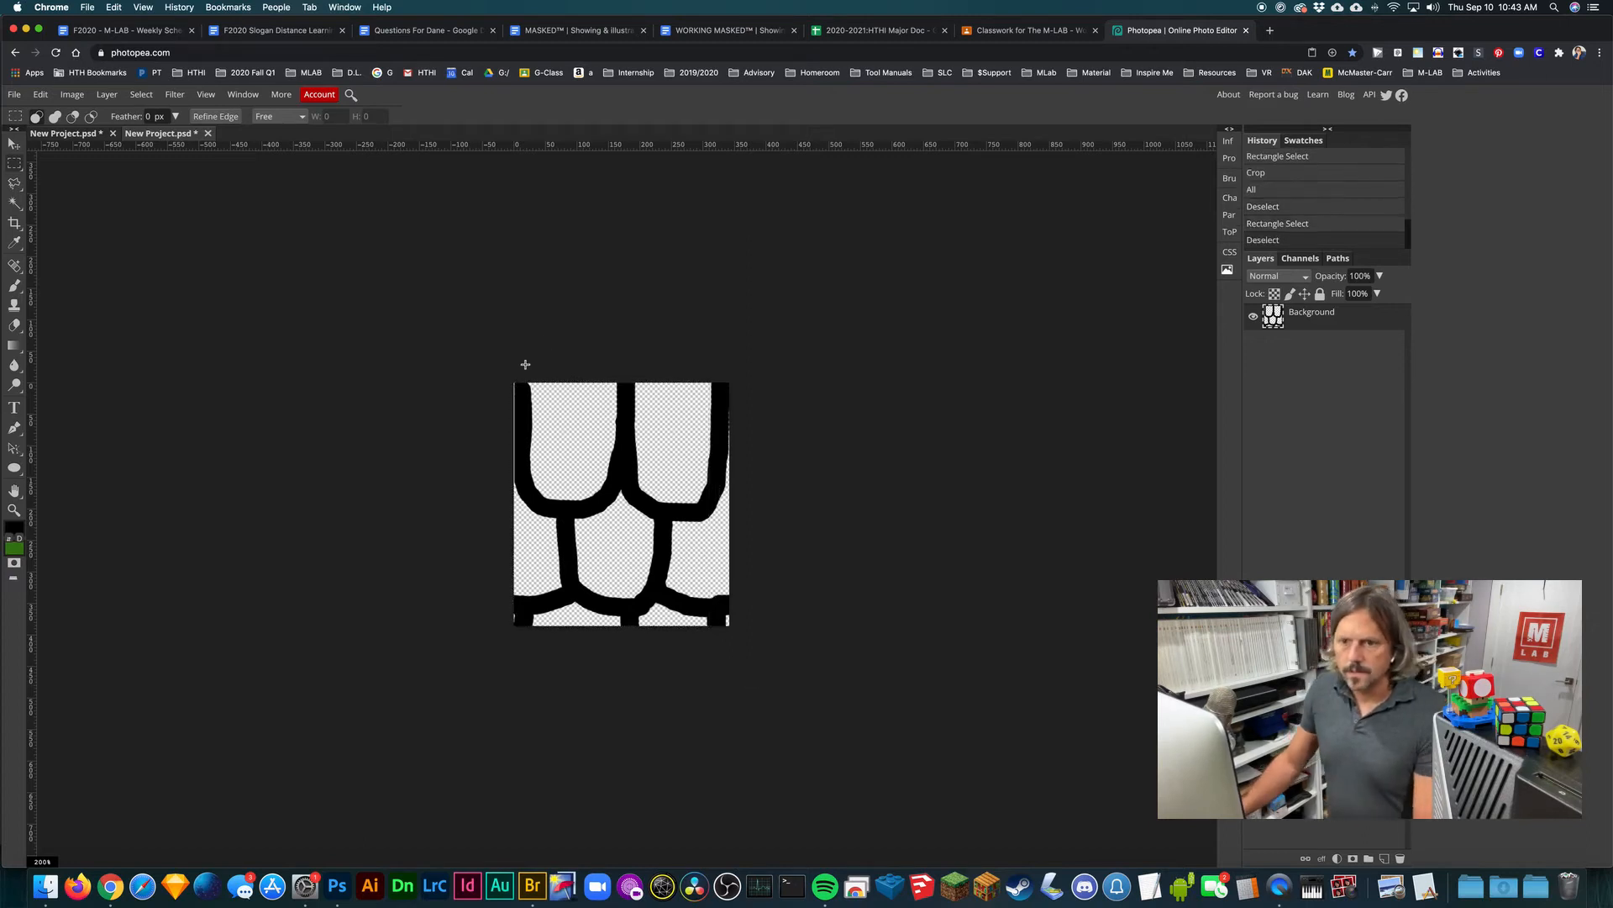
Step: Crop narrow strips off both sides of the scallop tile and define the whole cropped image as a new pattern
{"action": "left_click_drag", "start_coordinate": [517, 380], "coordinate": [719, 723]}
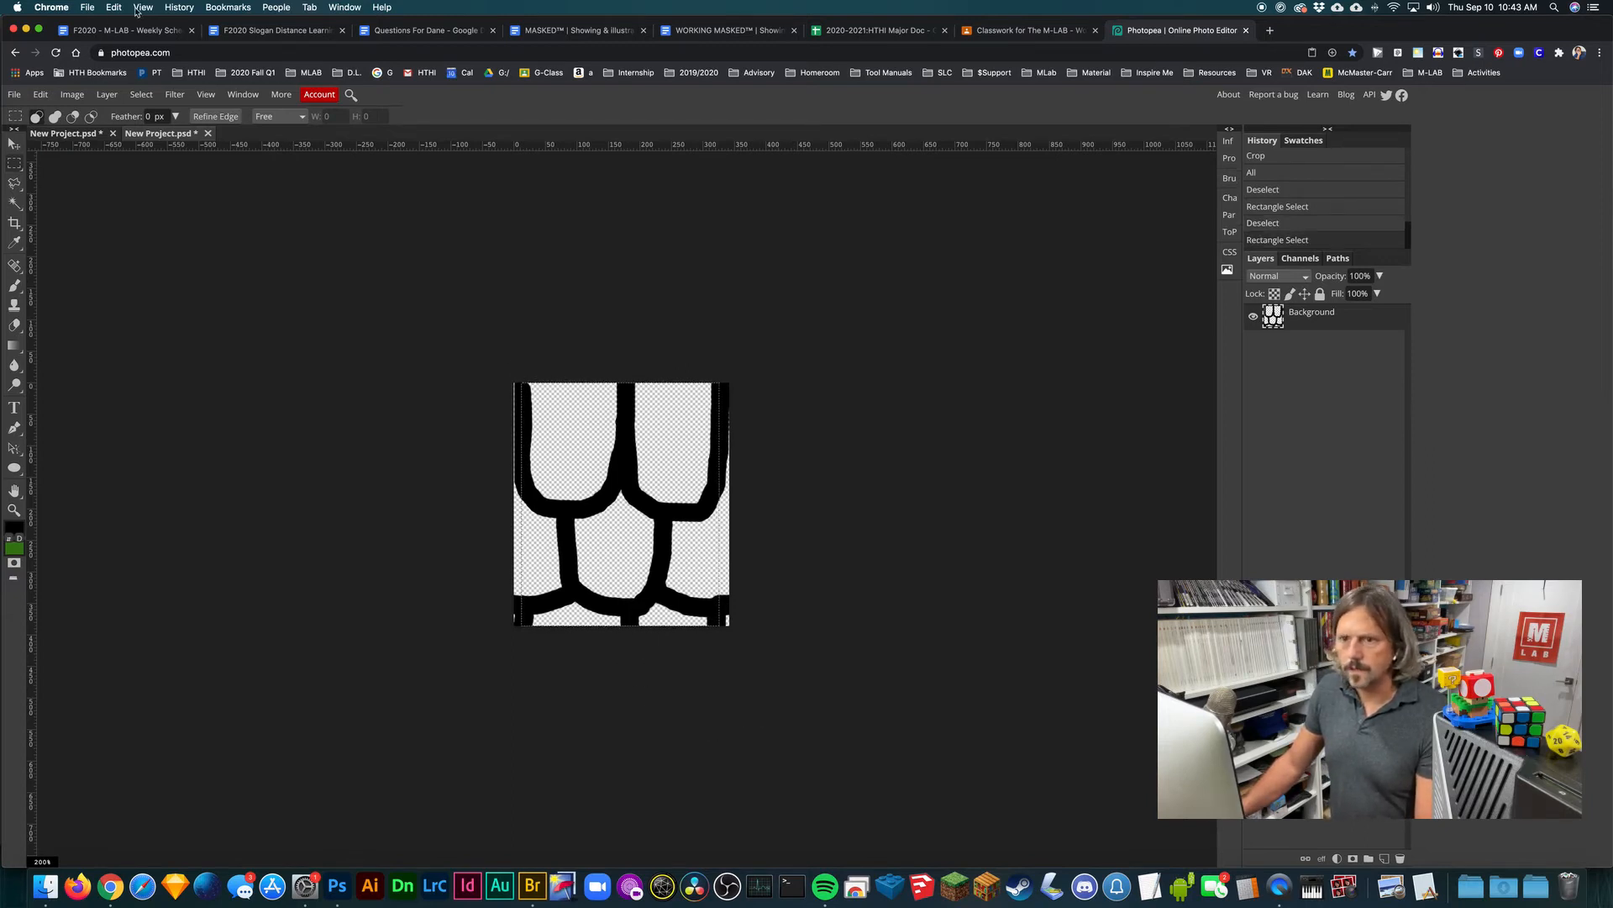
{"action": "left_click", "coordinate": [73, 94]}
{"action": "left_click", "coordinate": [69, 278]}
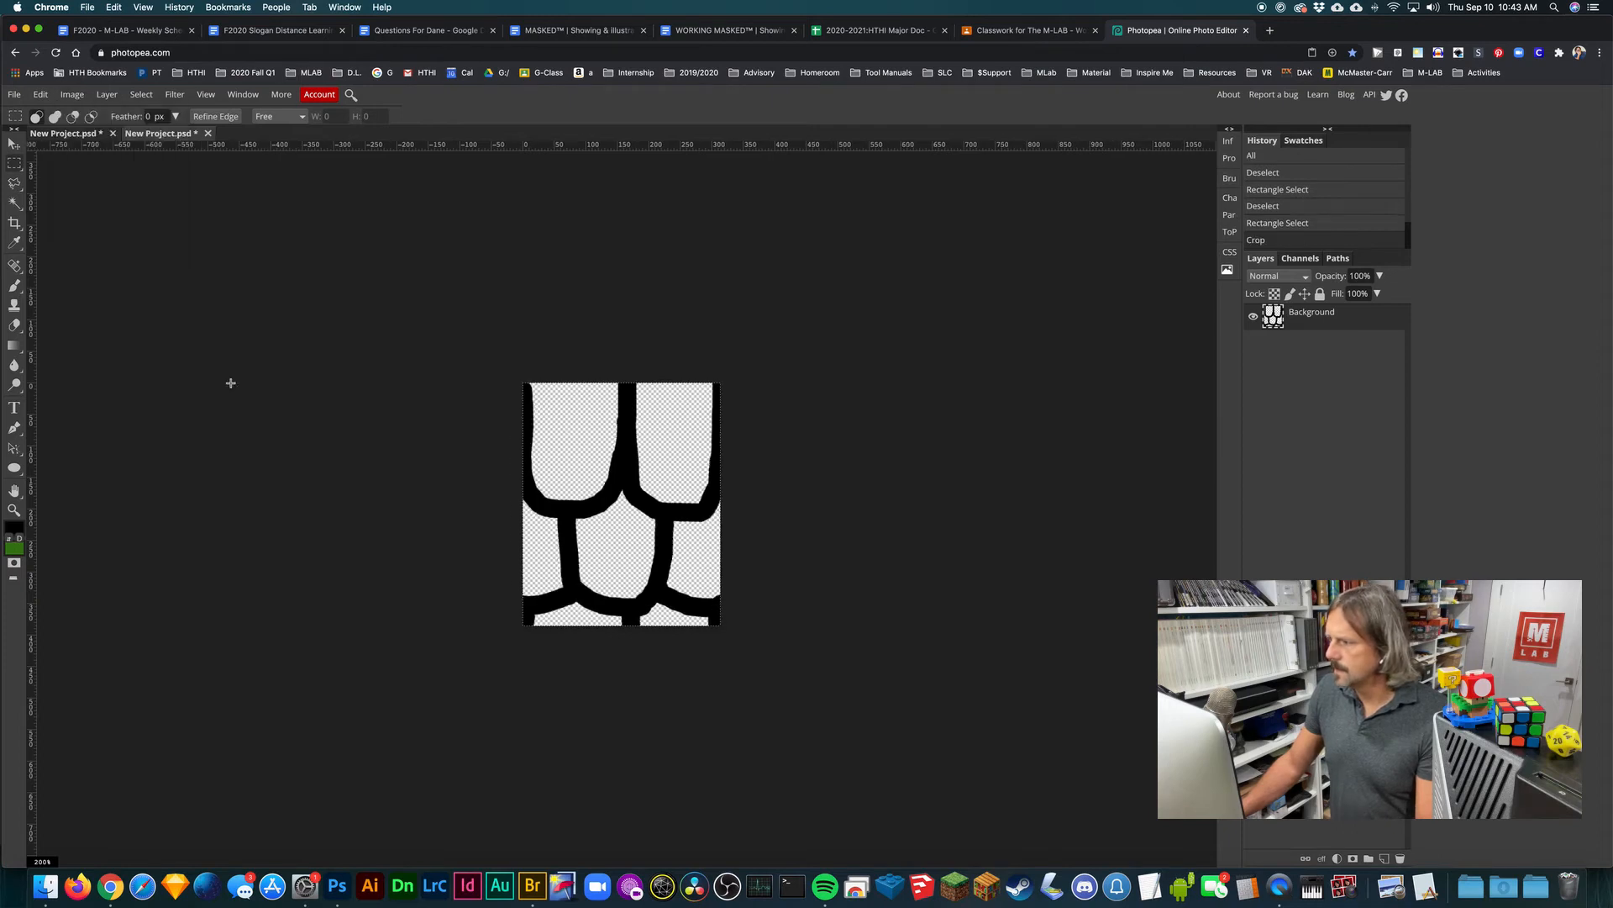
{"action": "key", "text": "super+a"}
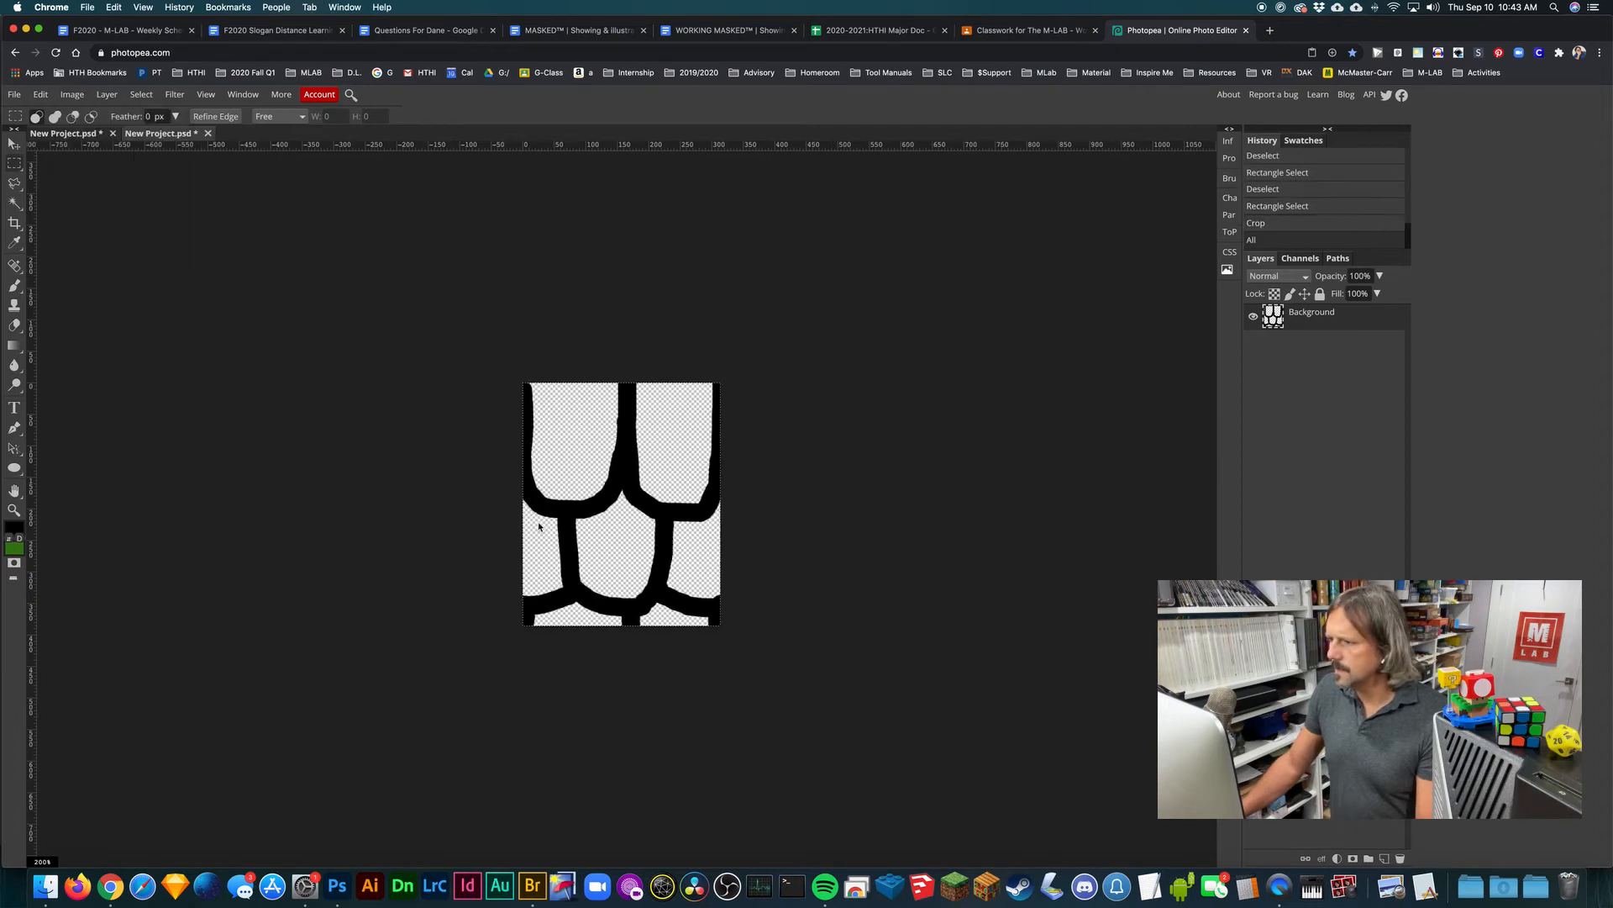
{"action": "left_click", "coordinate": [40, 94]}
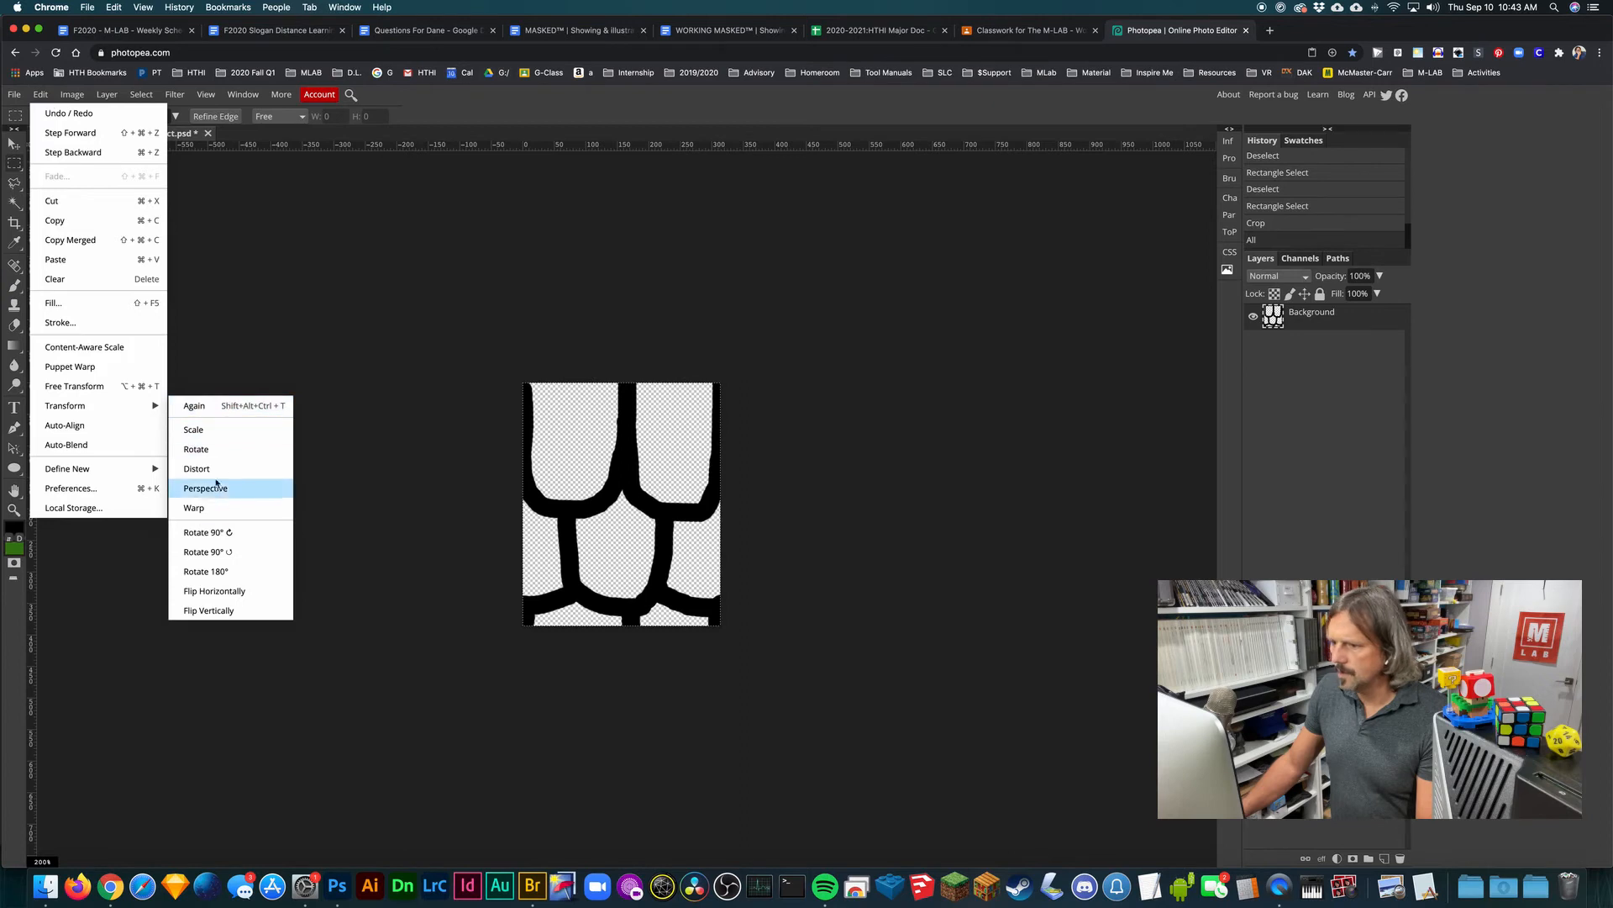
{"action": "left_click", "coordinate": [117, 469]}
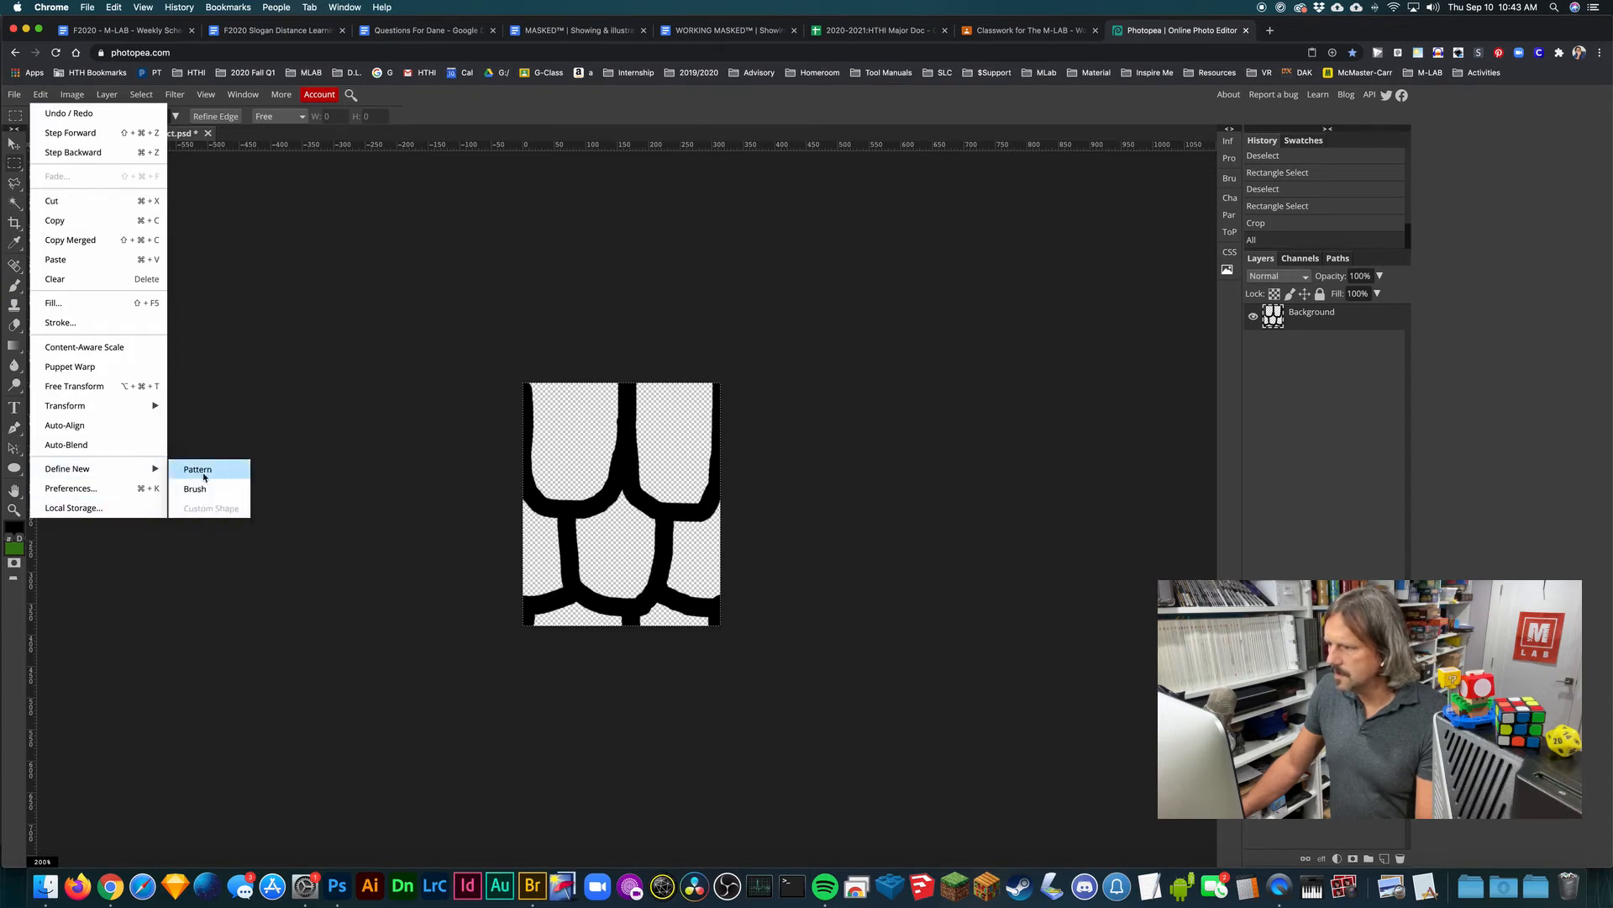
{"action": "left_click", "coordinate": [198, 487]}
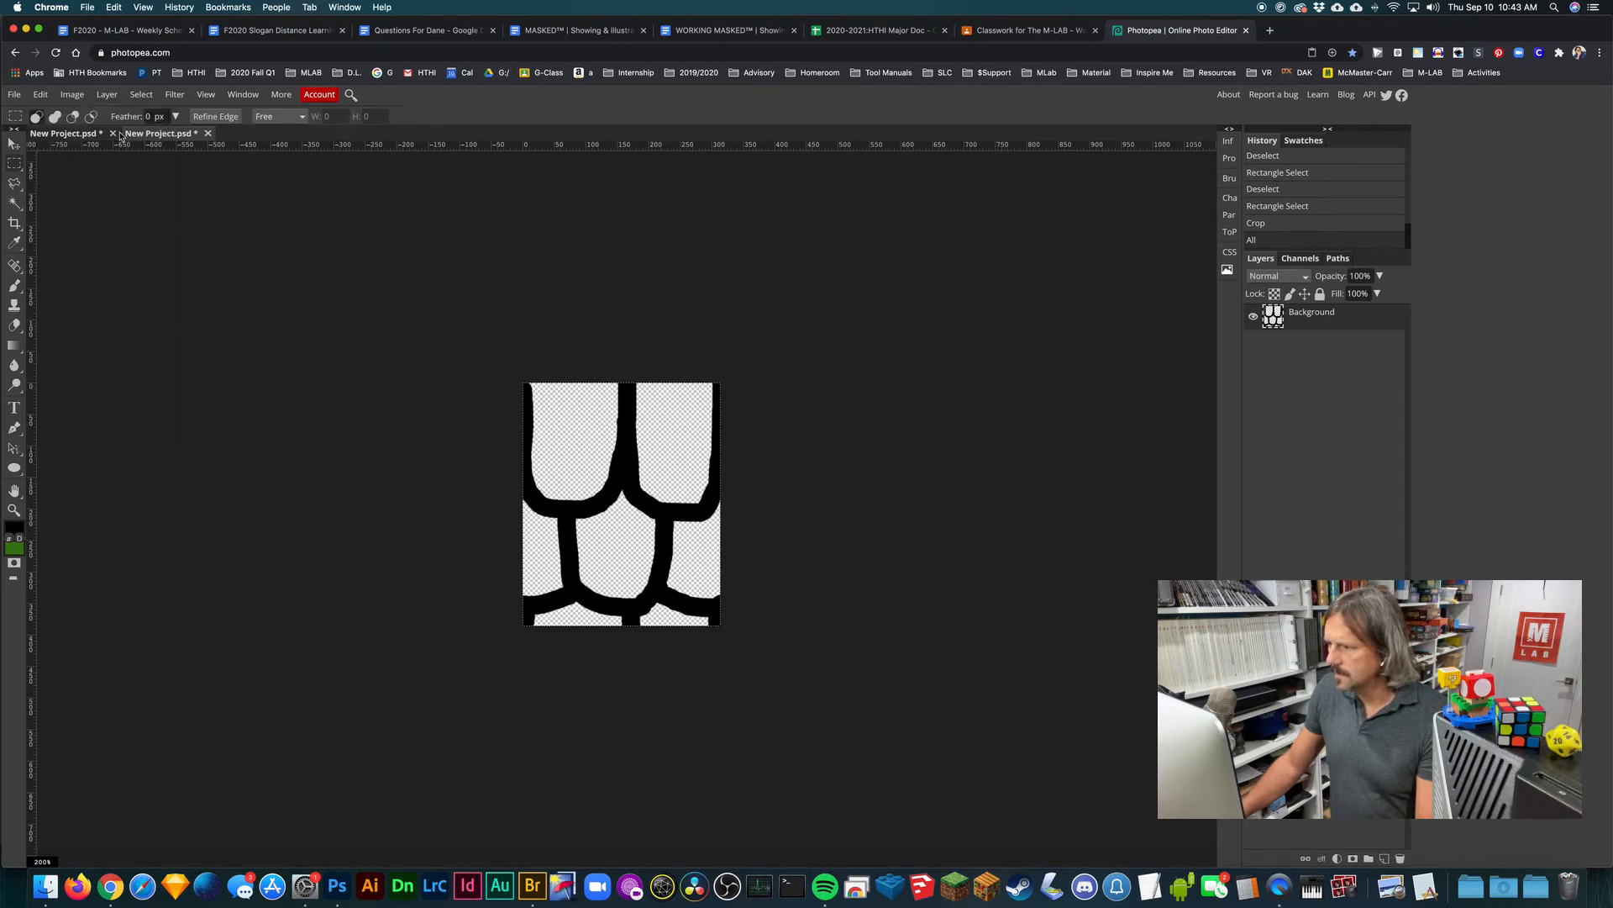
Step: Switch to the green patterned document and duplicate its Background layer
{"action": "left_click", "coordinate": [74, 133]}
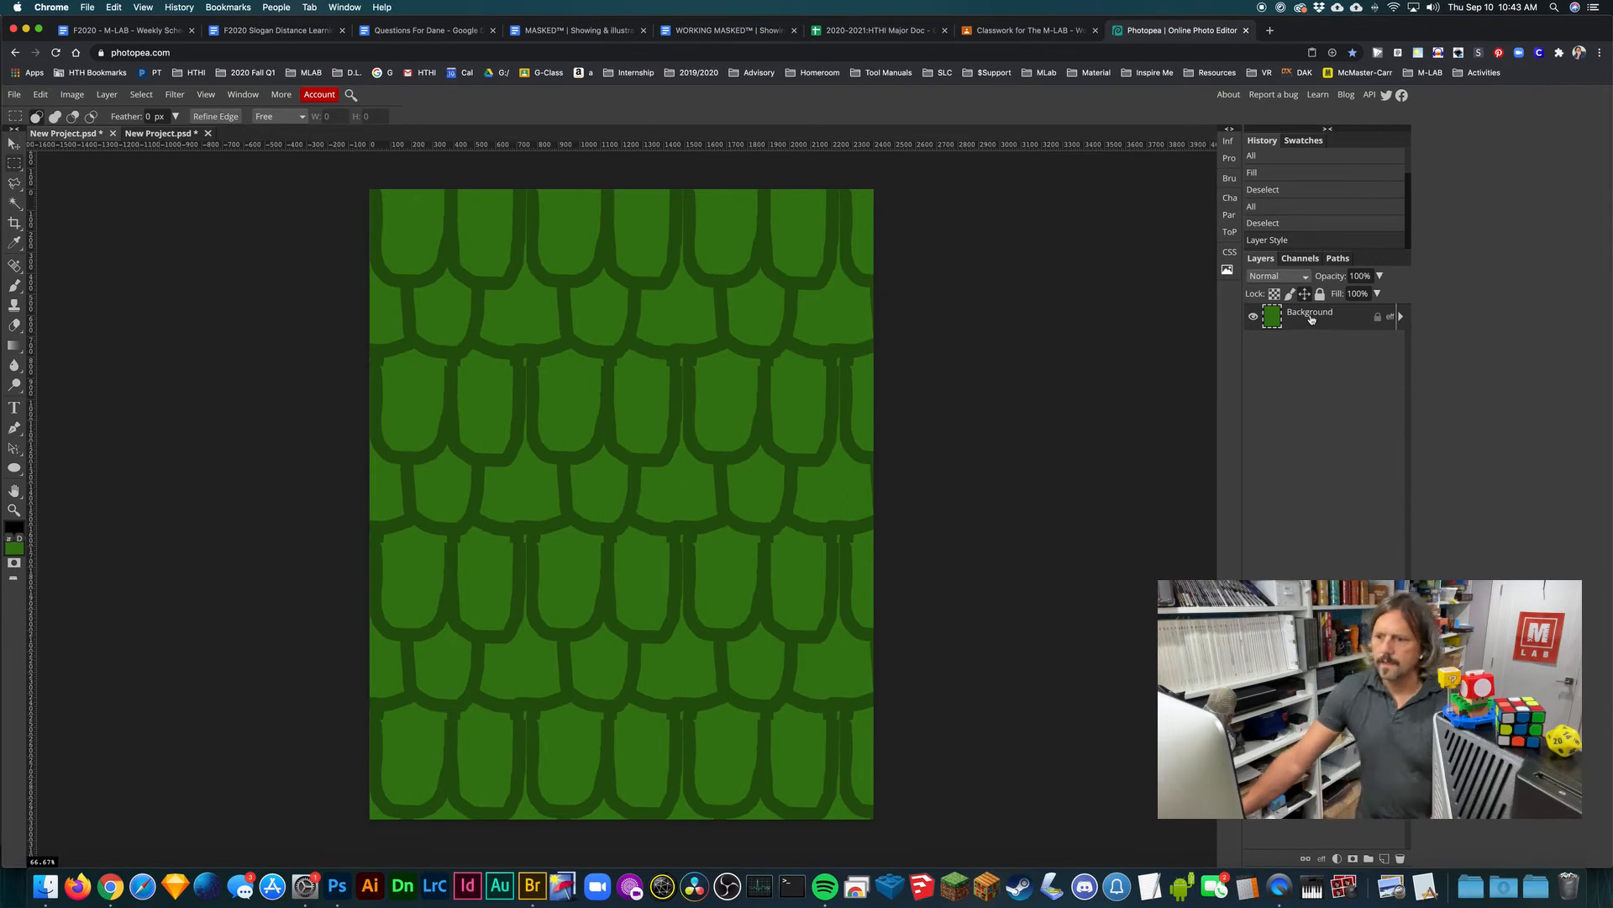
{"action": "right_click", "coordinate": [1312, 319]}
{"action": "left_click", "coordinate": [1373, 367]}
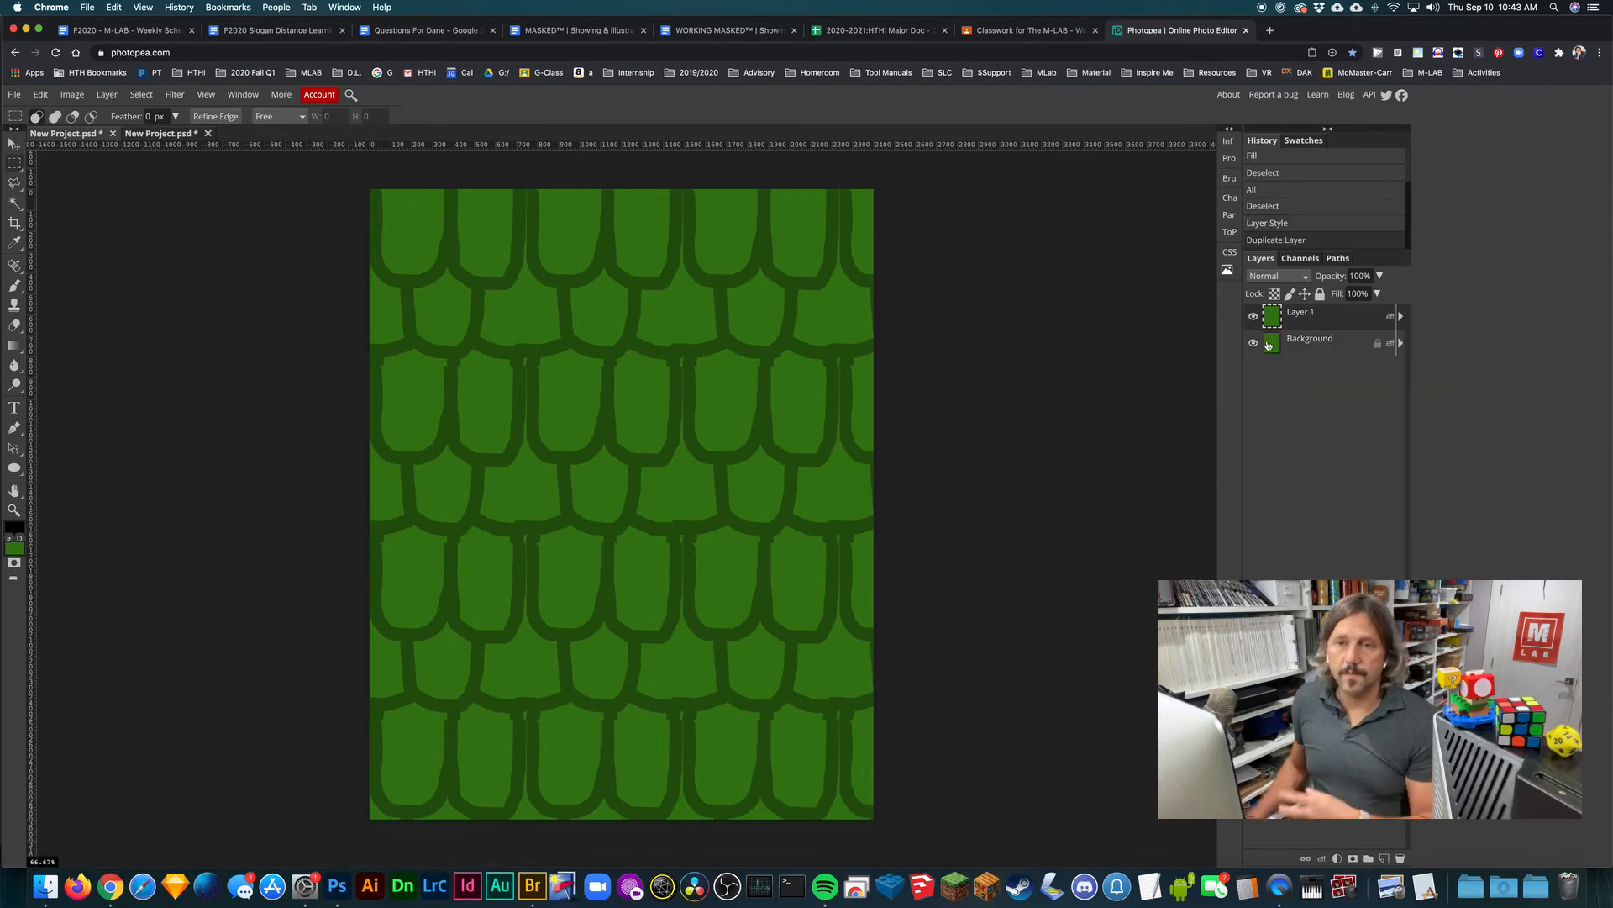
Step: Hide the Background layer and switch the duplicate layer's Pattern Overlay to the newly defined, trimmed scallop pattern
{"action": "right_click", "coordinate": [1304, 320]}
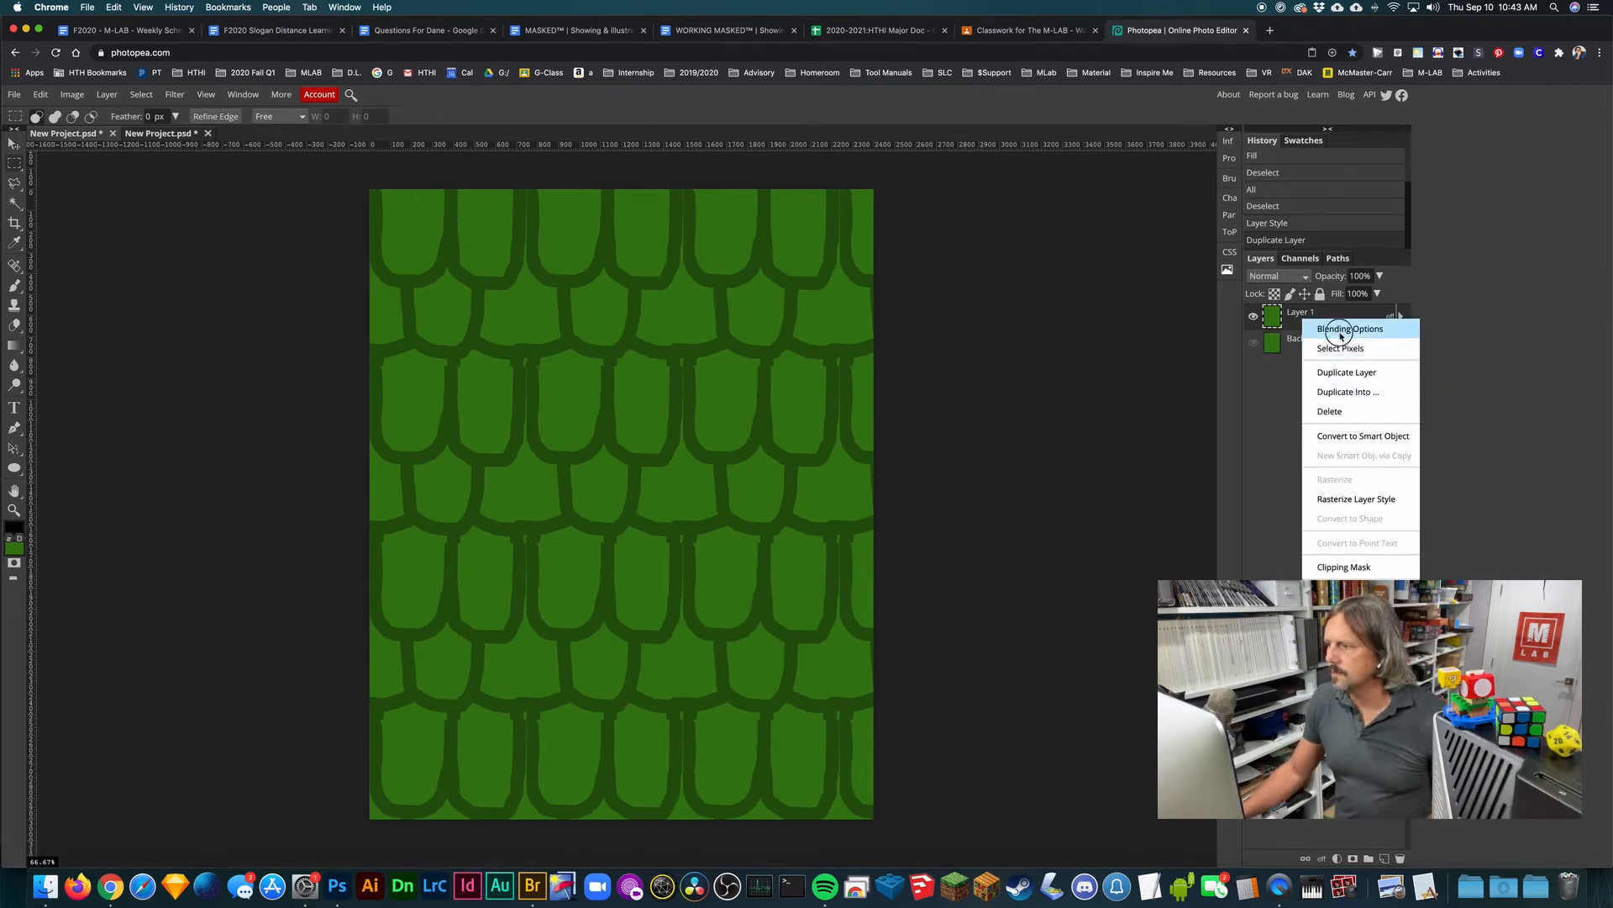
{"action": "left_click", "coordinate": [1344, 329]}
{"action": "left_click", "coordinate": [966, 502]}
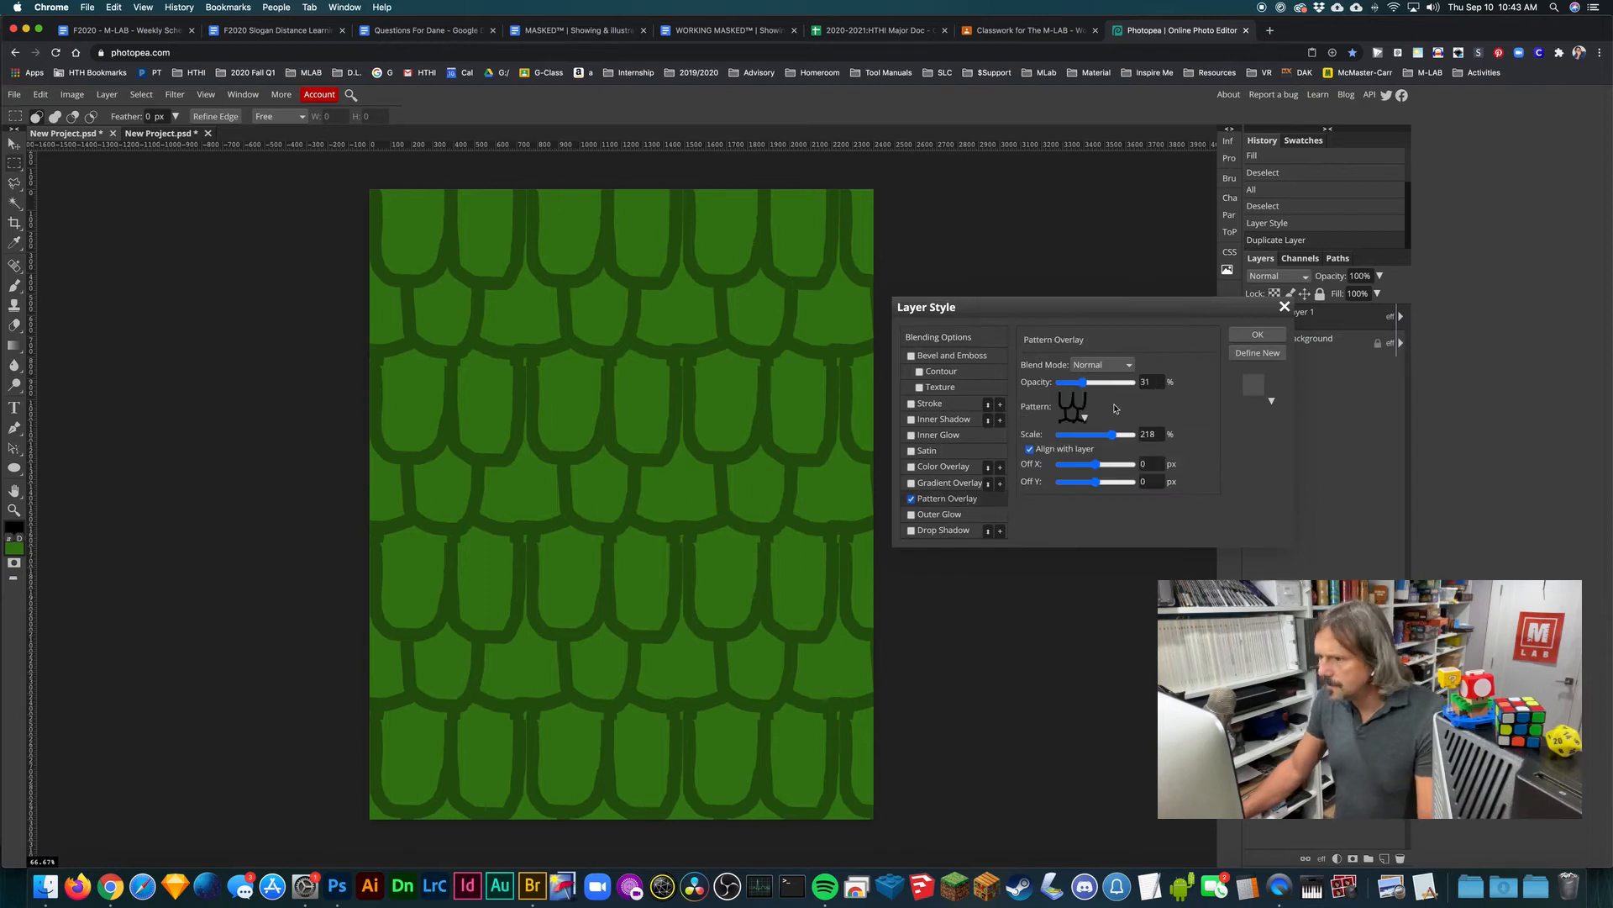
{"action": "left_click", "coordinate": [1073, 406]}
{"action": "left_click", "coordinate": [1182, 492]}
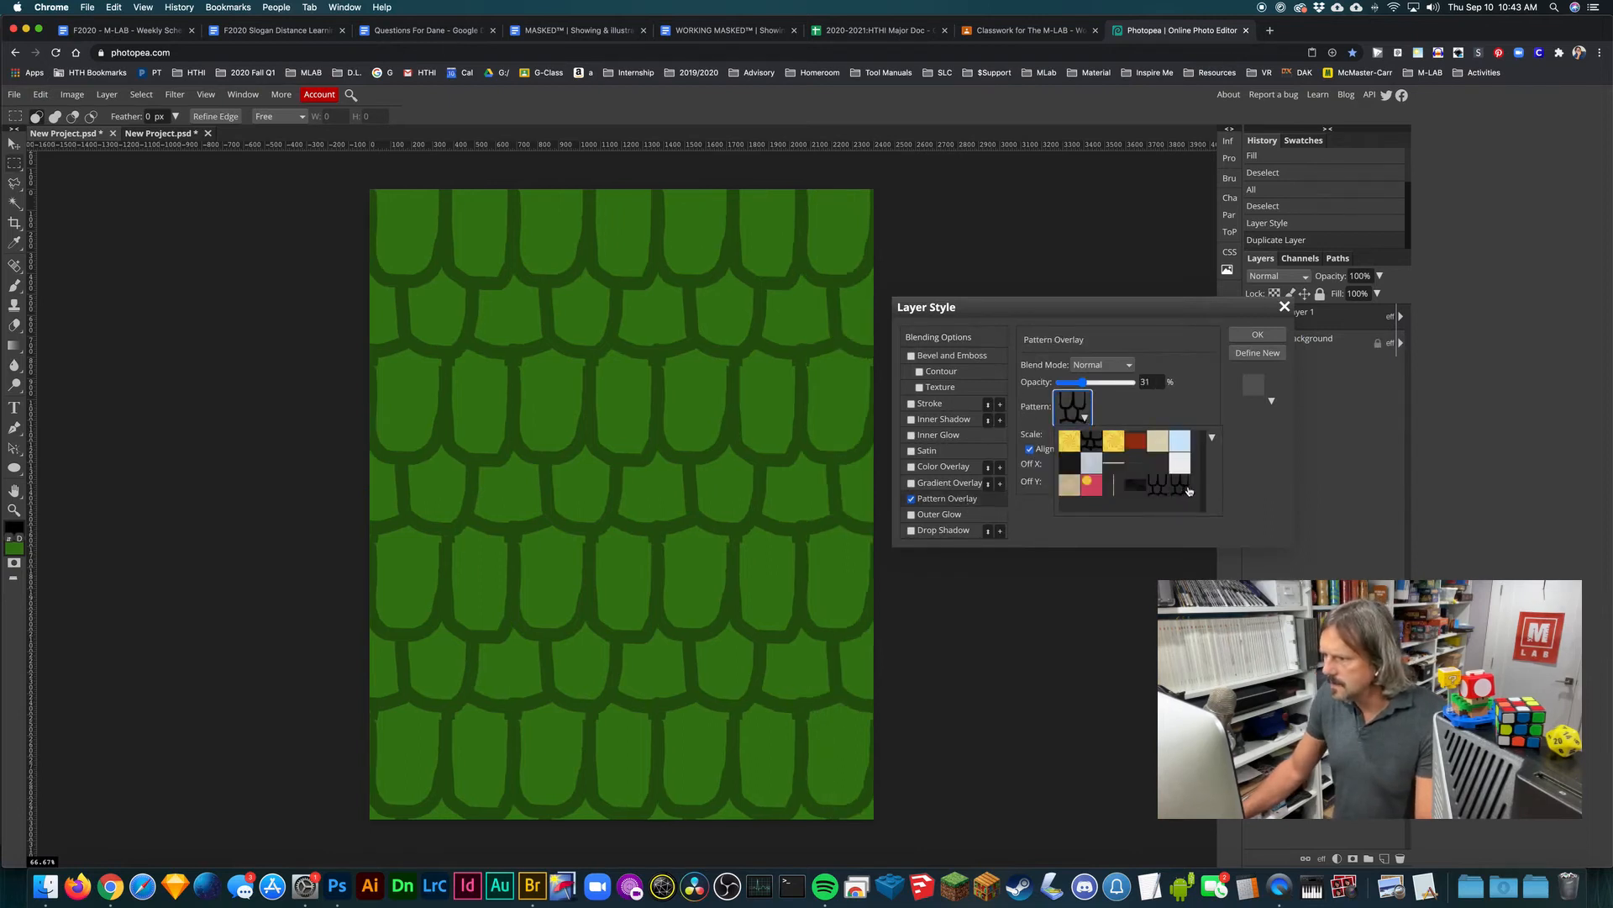
{"action": "left_click", "coordinate": [1258, 335]}
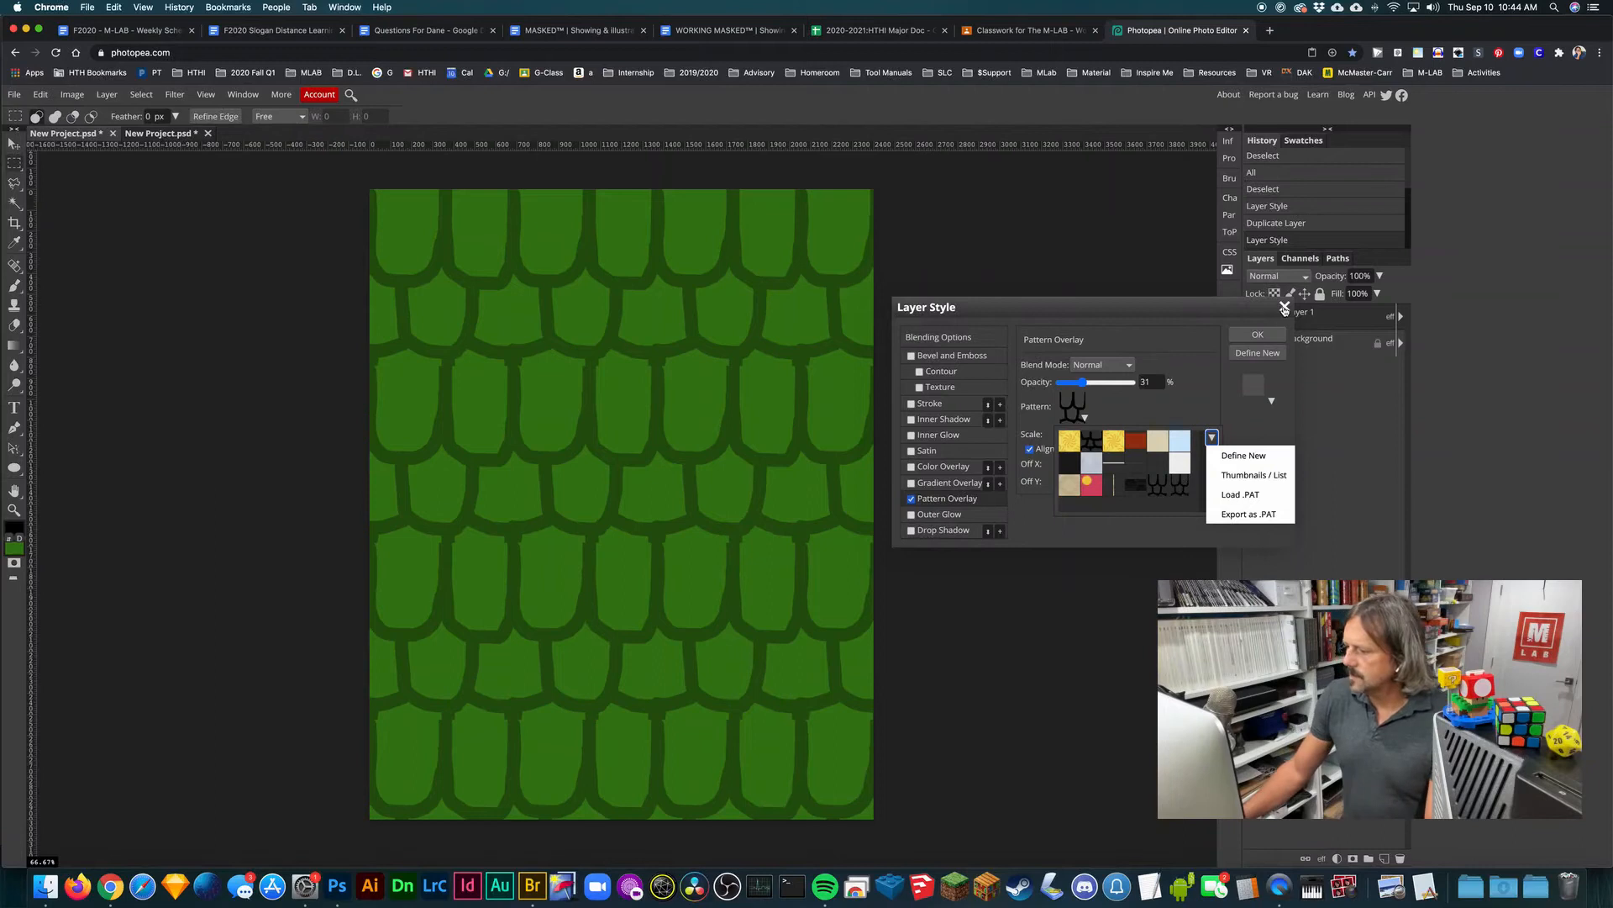
{"action": "left_click", "coordinate": [1284, 308]}
{"action": "left_click", "coordinate": [1284, 308]}
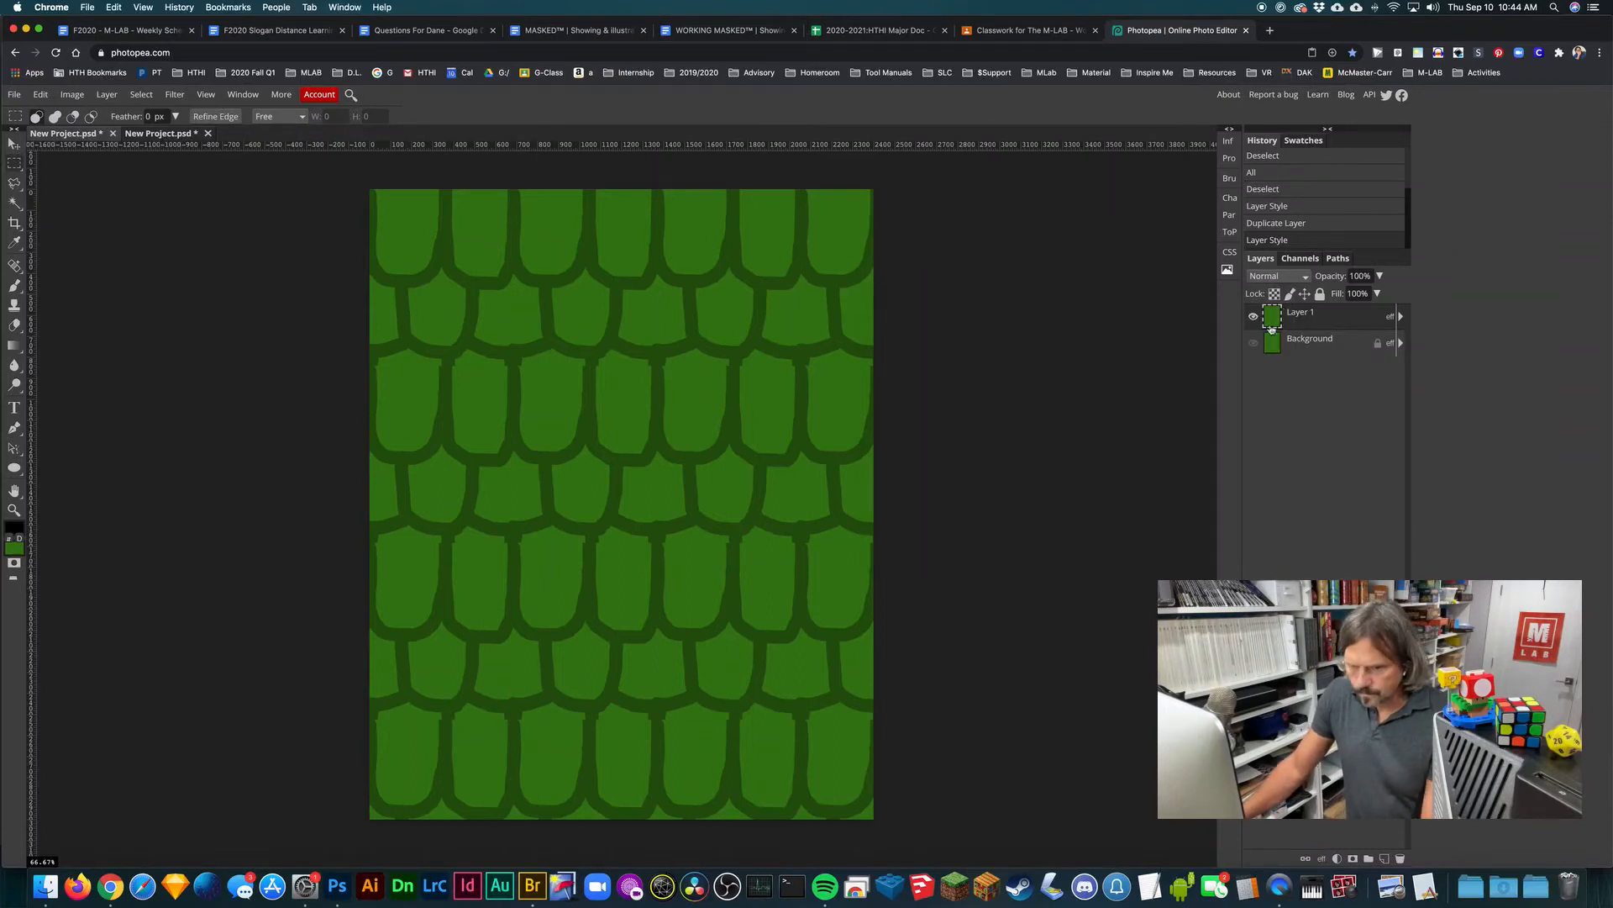
Step: Delete the duplicate layer, set the background color to gray 757674 and fill the Background layer with it
{"action": "left_click", "coordinate": [15, 146]}
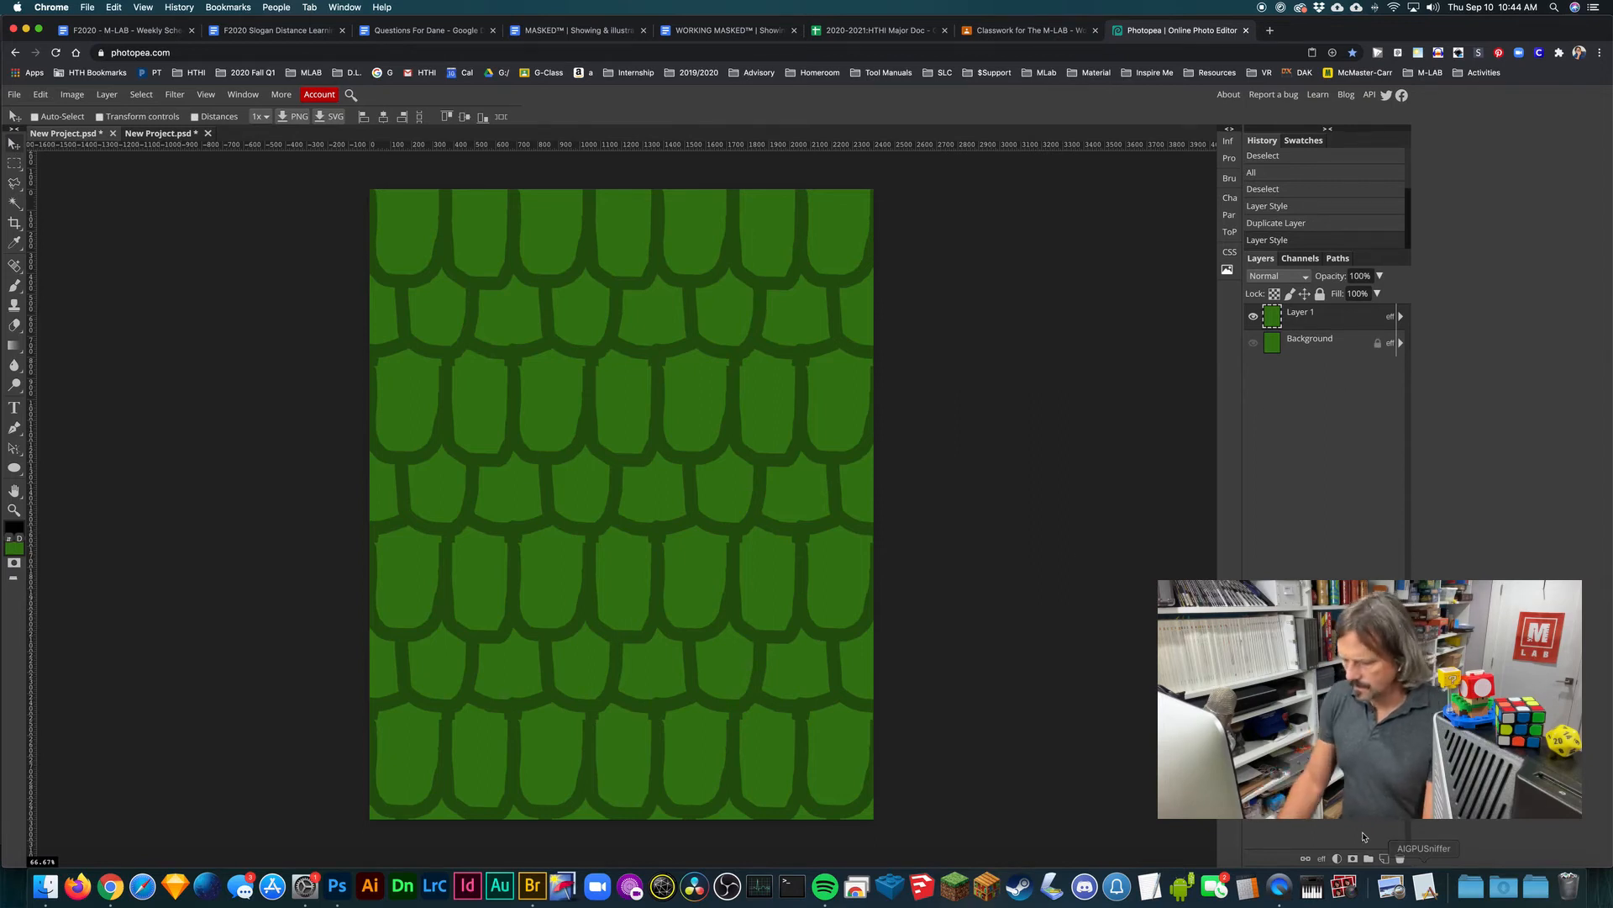
{"action": "left_click", "coordinate": [1400, 858]}
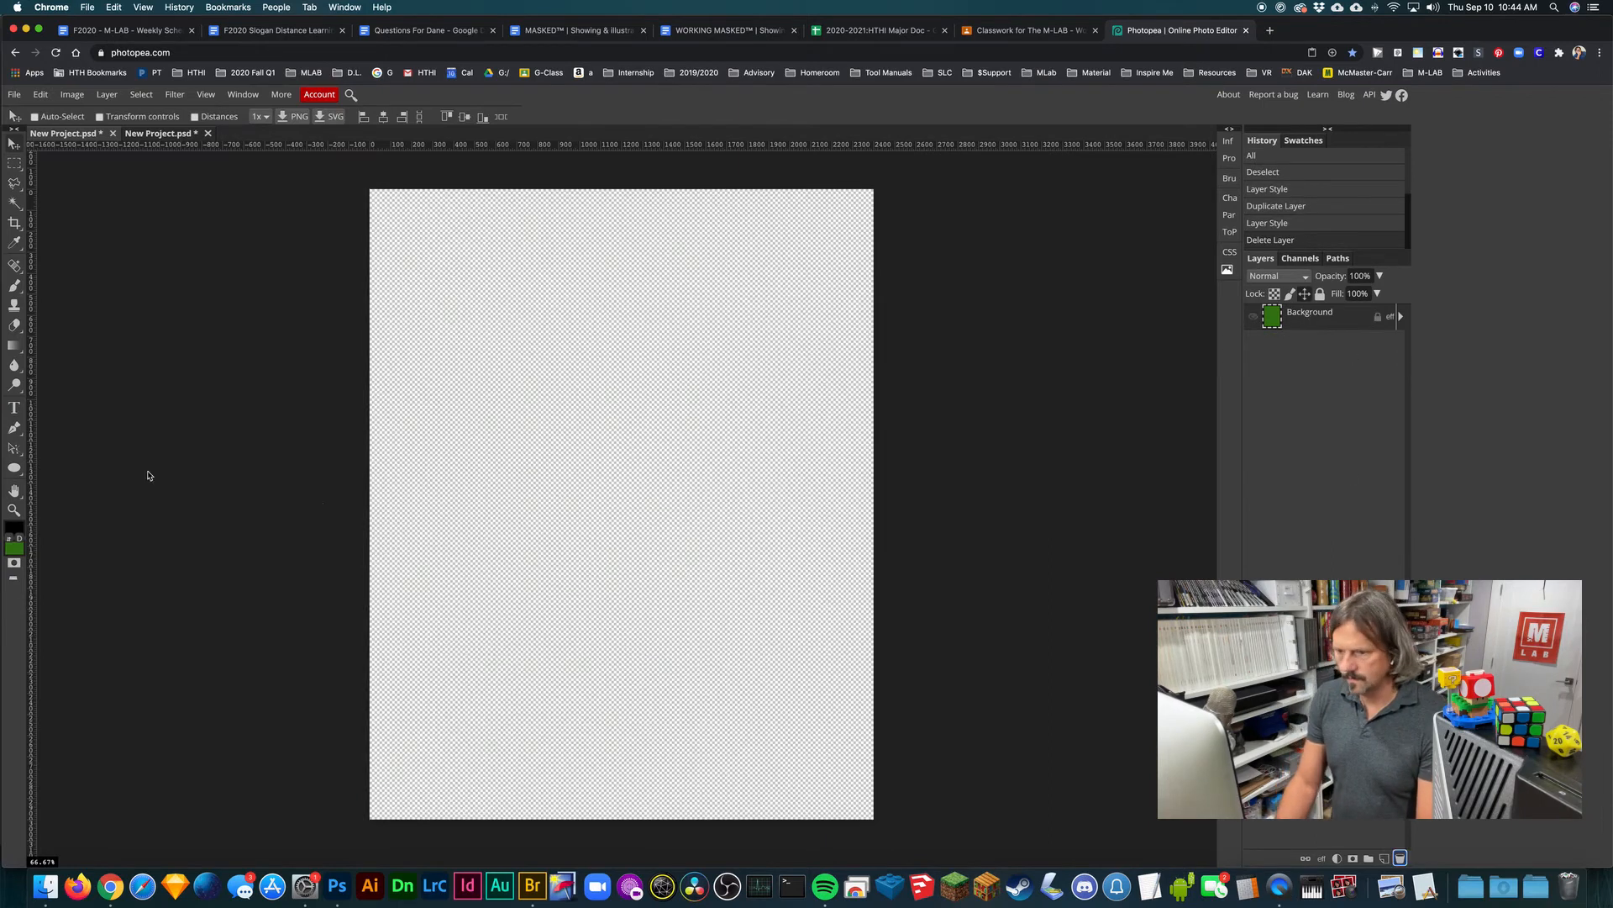
{"action": "left_click", "coordinate": [14, 548]}
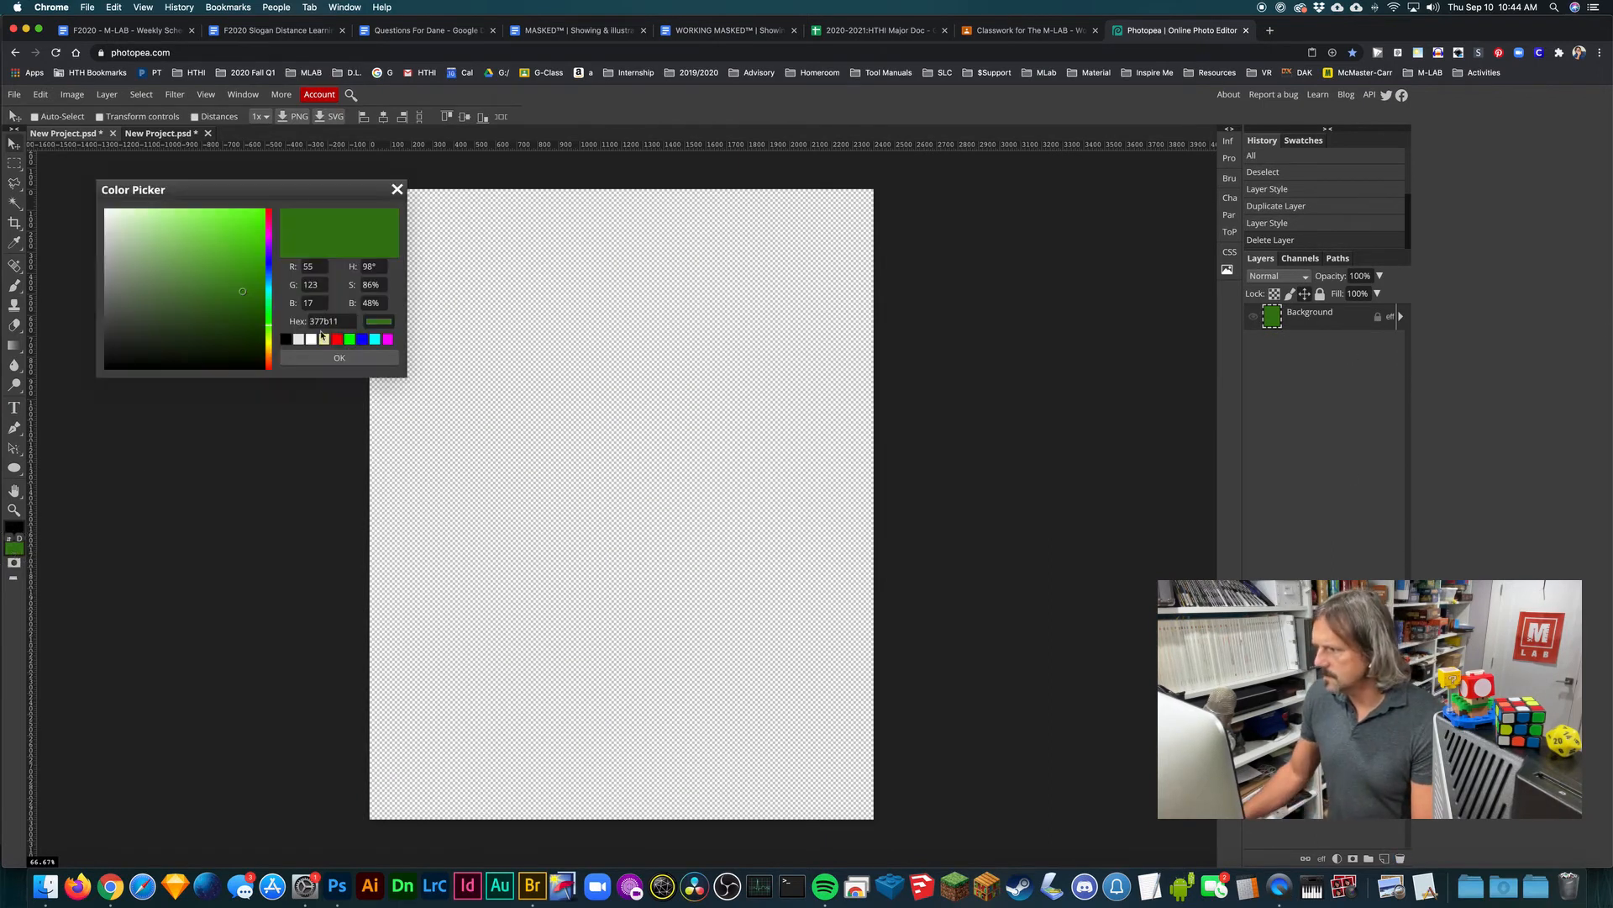
{"action": "mouse_move", "coordinate": [116, 333]}
{"action": "left_mouse_down"}
{"action": "mouse_move", "coordinate": [98, 337]}
{"action": "mouse_move", "coordinate": [159, 338]}
{"action": "mouse_move", "coordinate": [105, 308]}
{"action": "left_mouse_up"}
{"action": "left_click", "coordinate": [103, 295]}
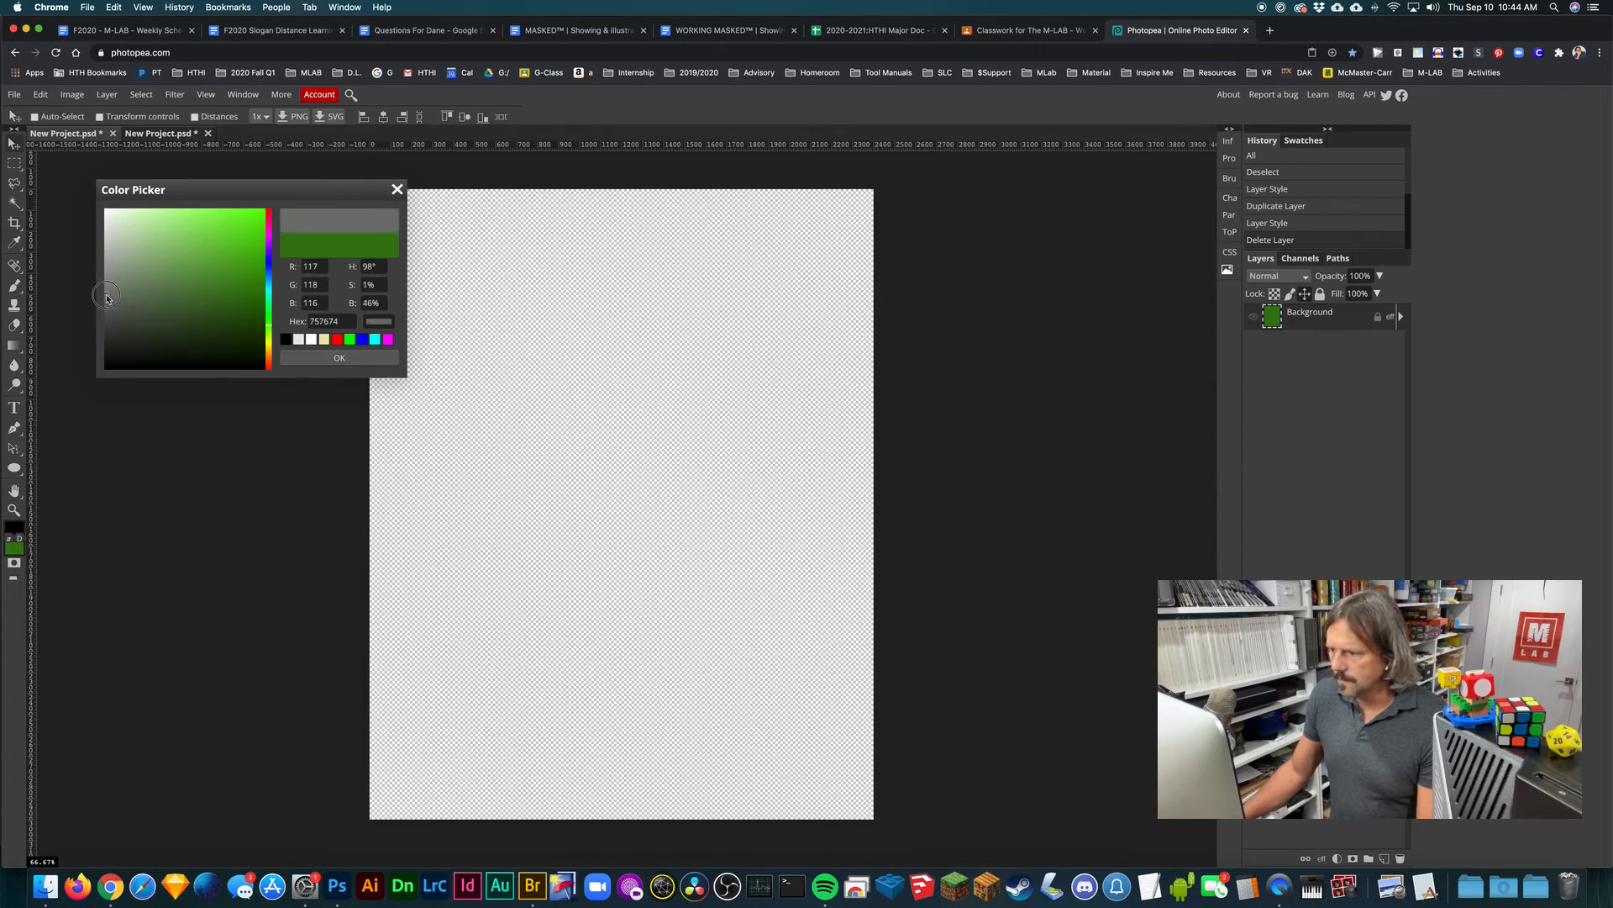
{"action": "left_click", "coordinate": [348, 365]}
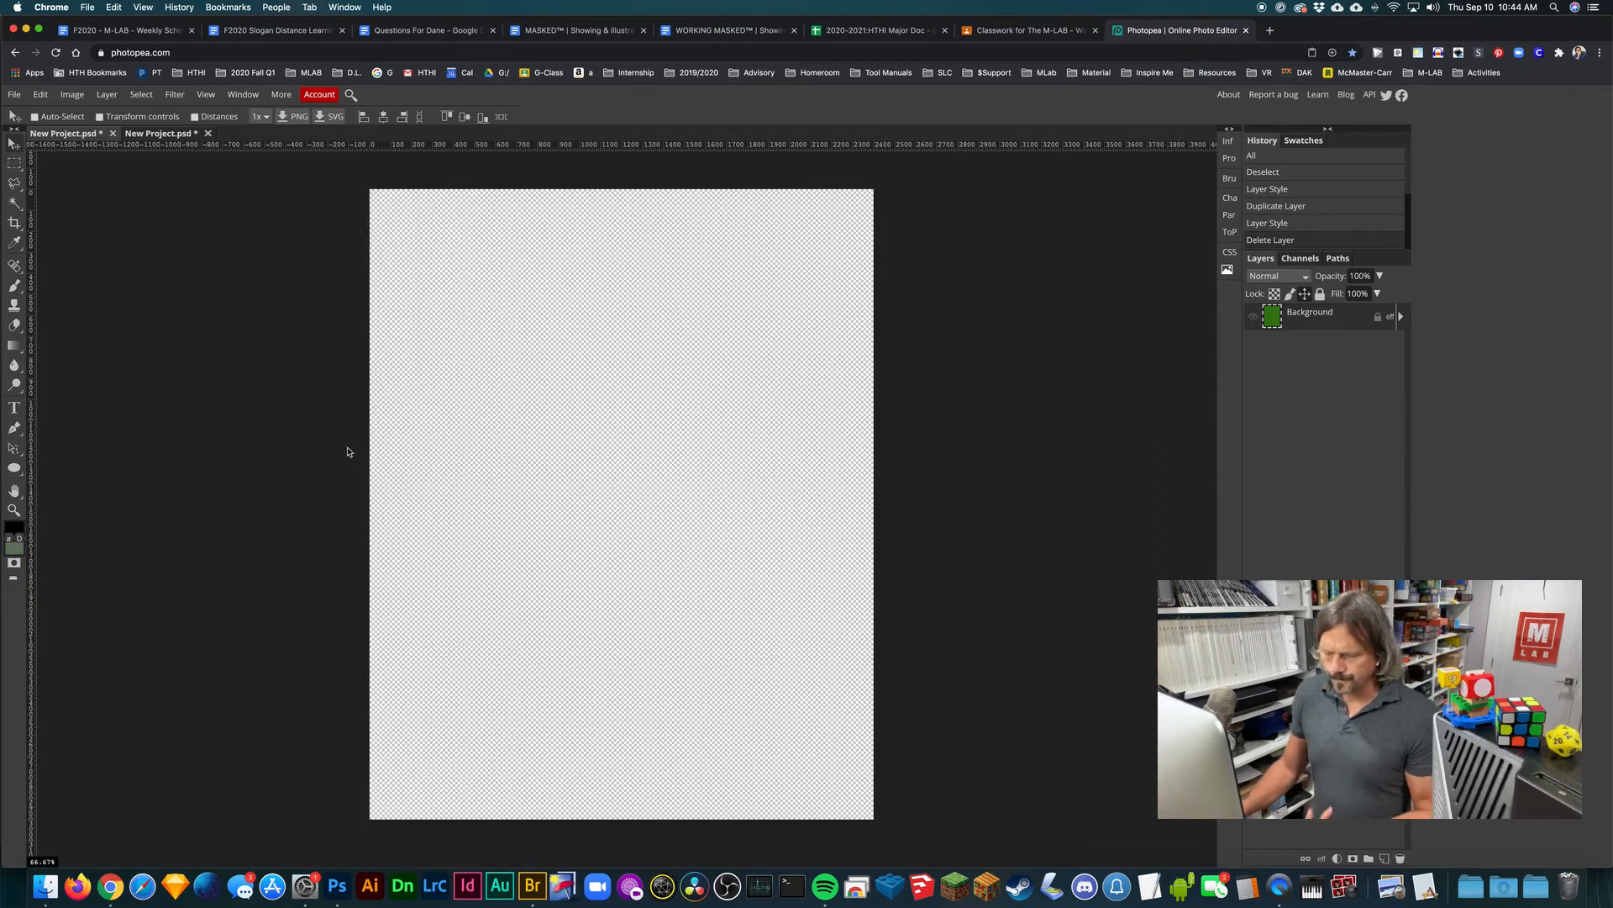
{"action": "key", "text": "alt+BackSpace"}
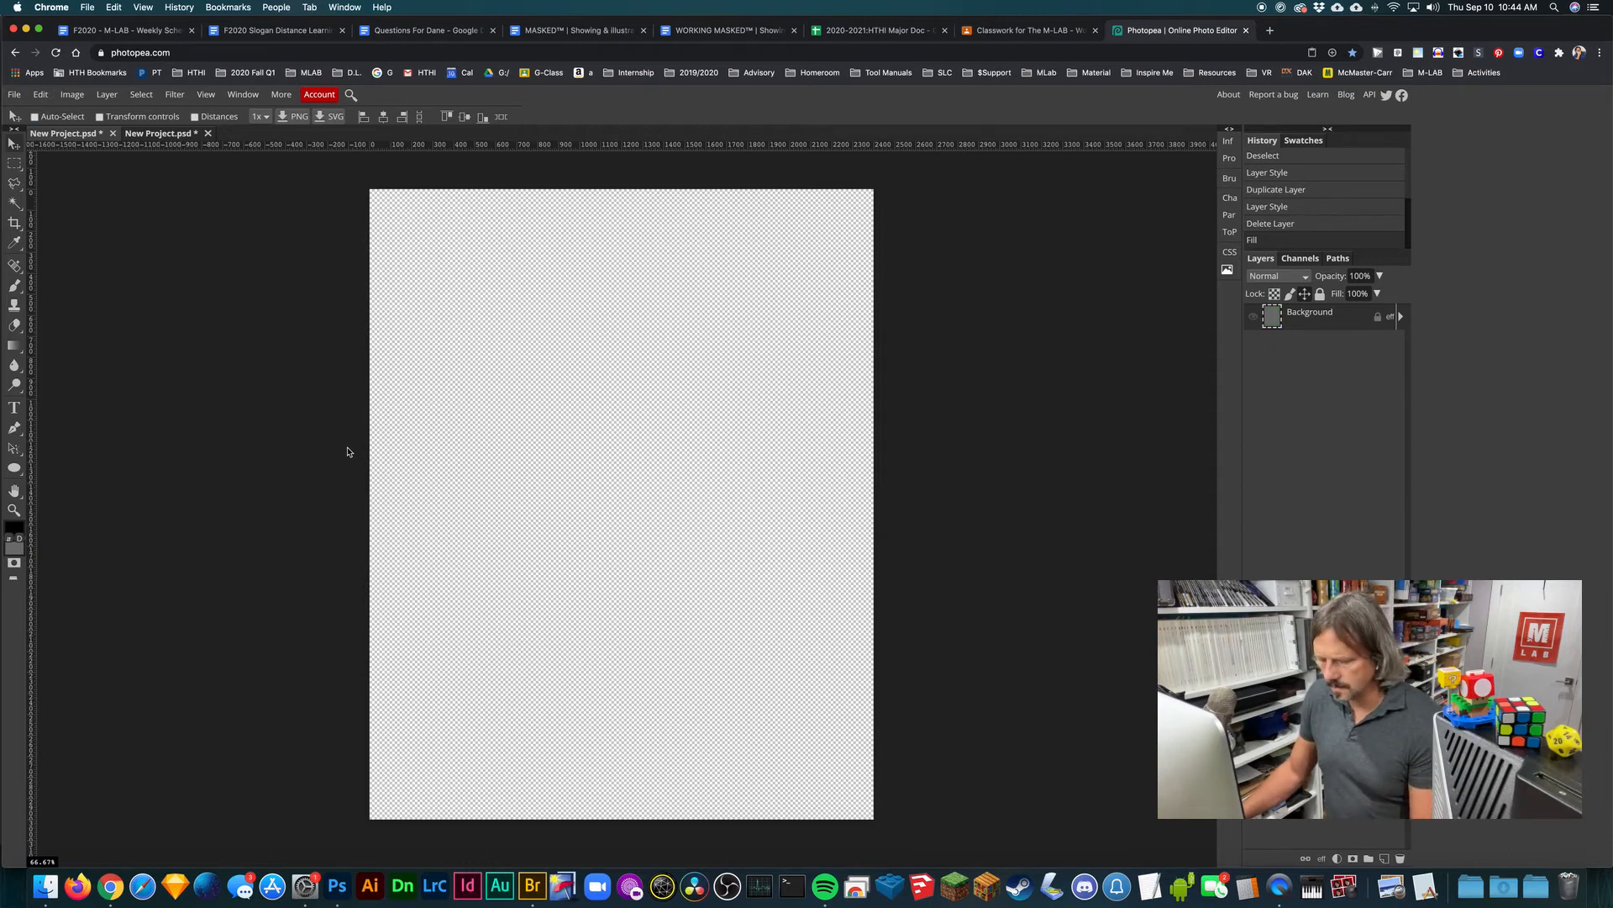
Step: Show the Background layer and turn off its Pattern Overlay
{"action": "left_click", "coordinate": [1253, 316]}
{"action": "right_click", "coordinate": [1335, 324]}
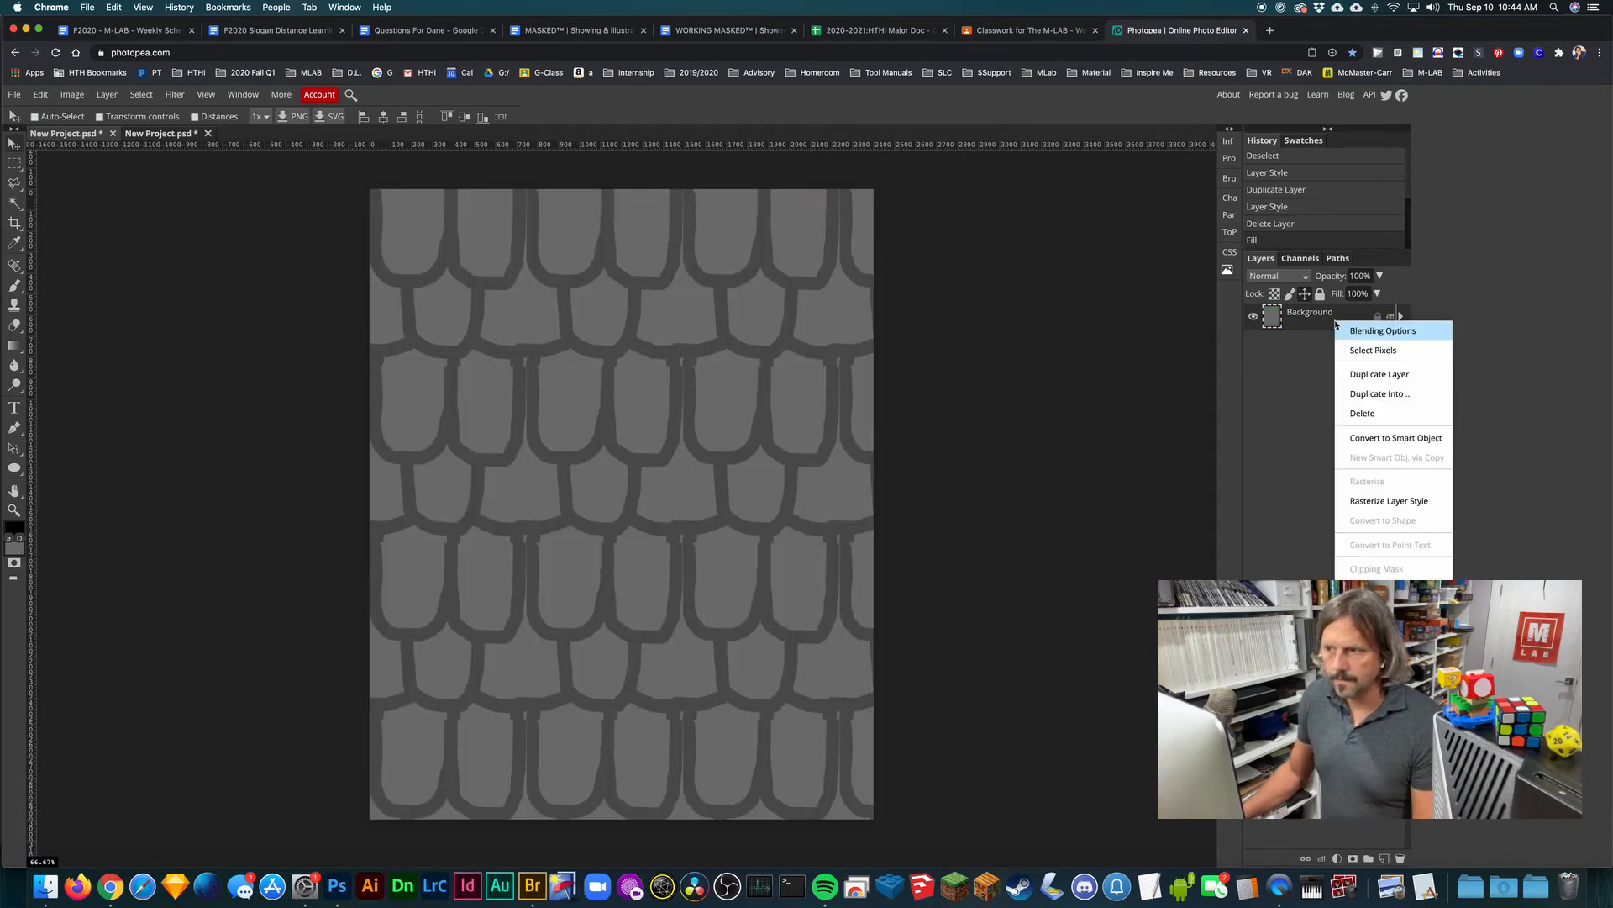
{"action": "left_click", "coordinate": [1382, 331]}
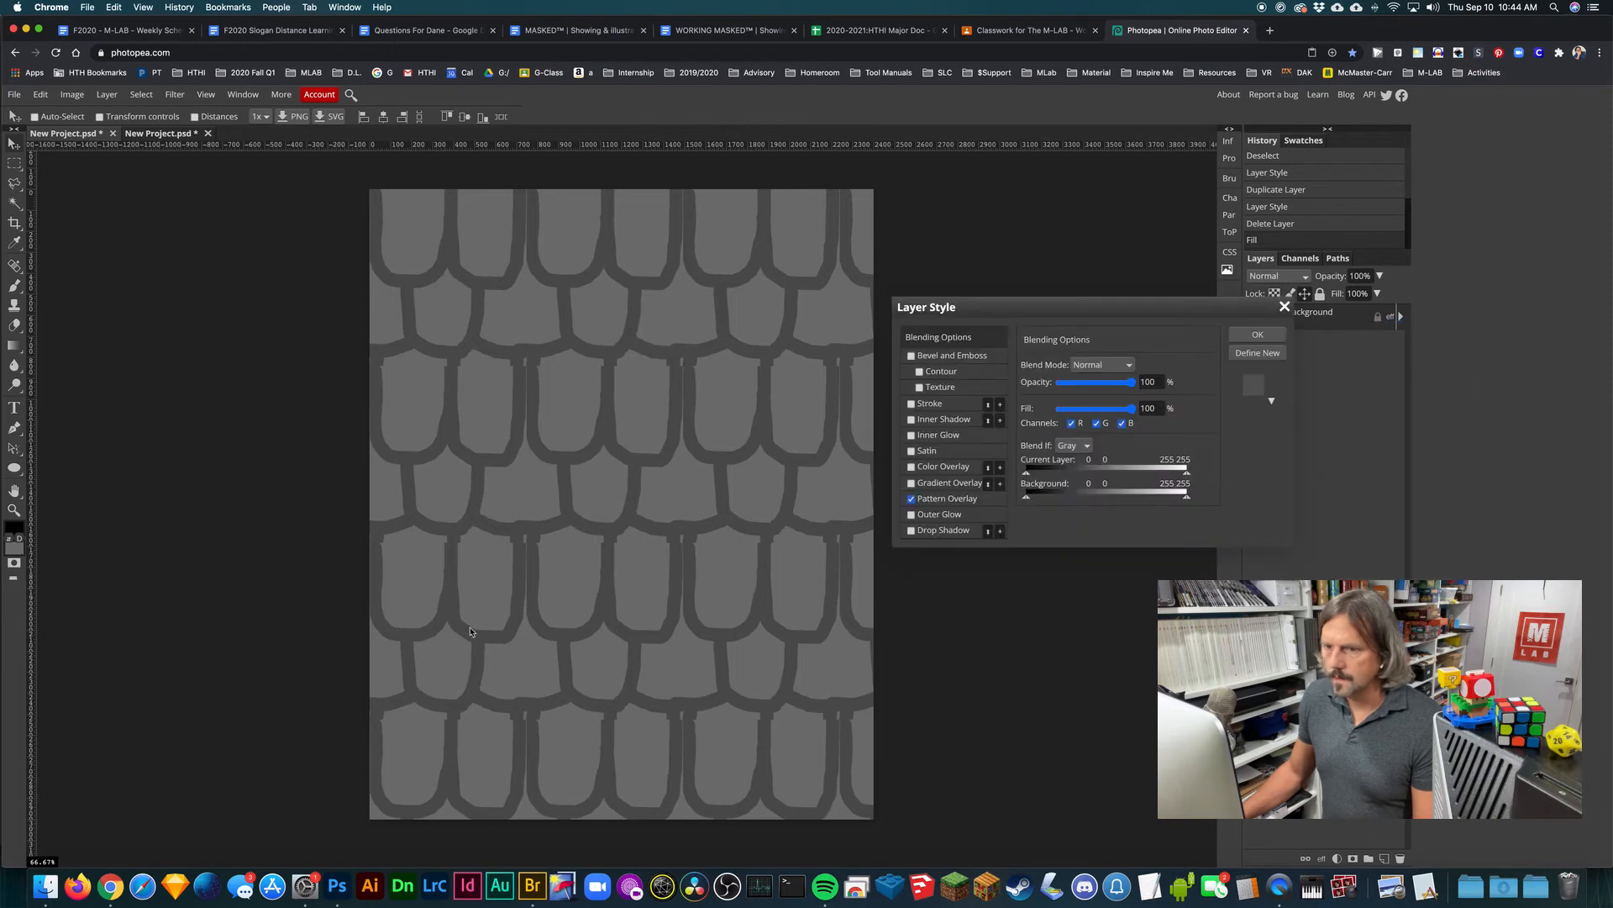
{"action": "left_click", "coordinate": [912, 499]}
{"action": "left_click", "coordinate": [1254, 338]}
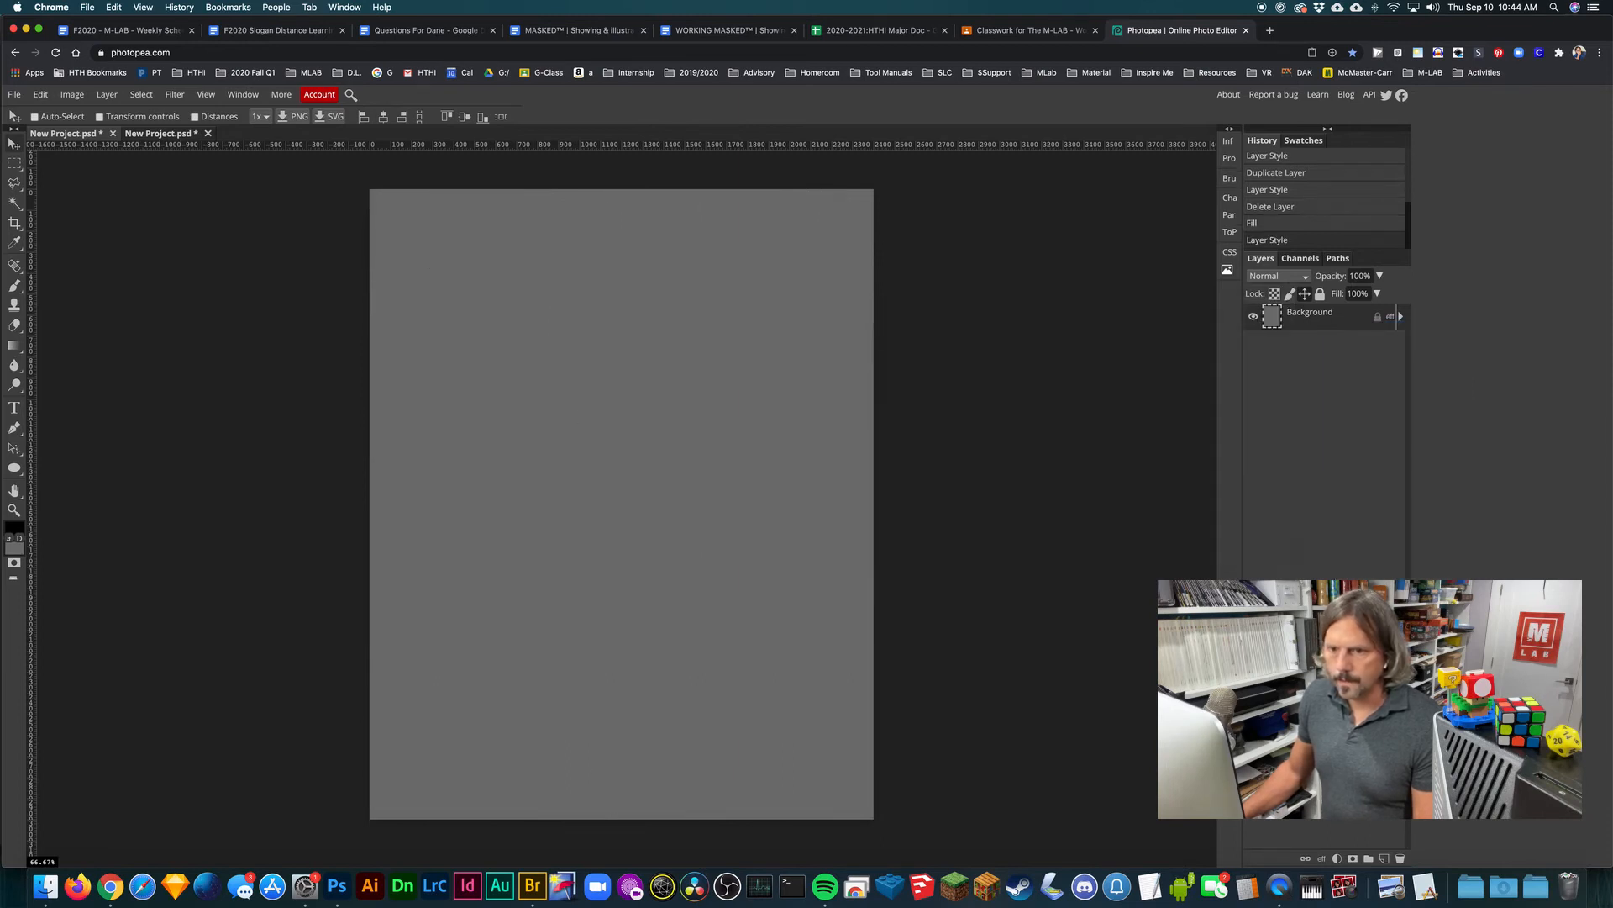
Step: Close the scallop tile document
{"action": "left_click", "coordinate": [185, 134]}
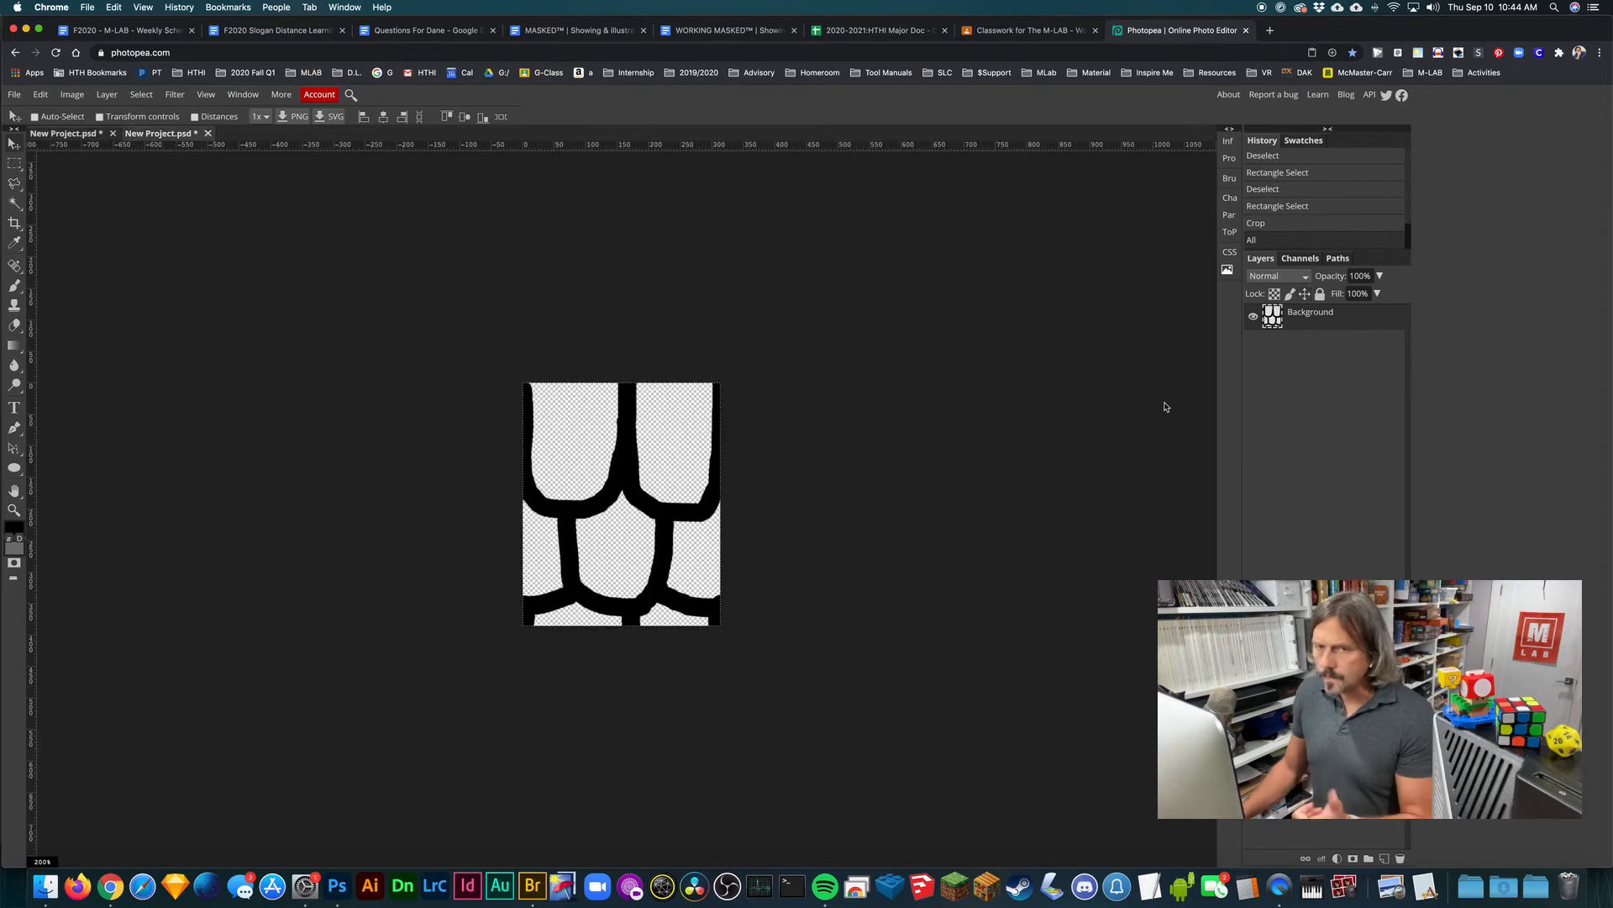
{"action": "left_click", "coordinate": [206, 134]}
{"action": "left_click", "coordinate": [906, 137]}
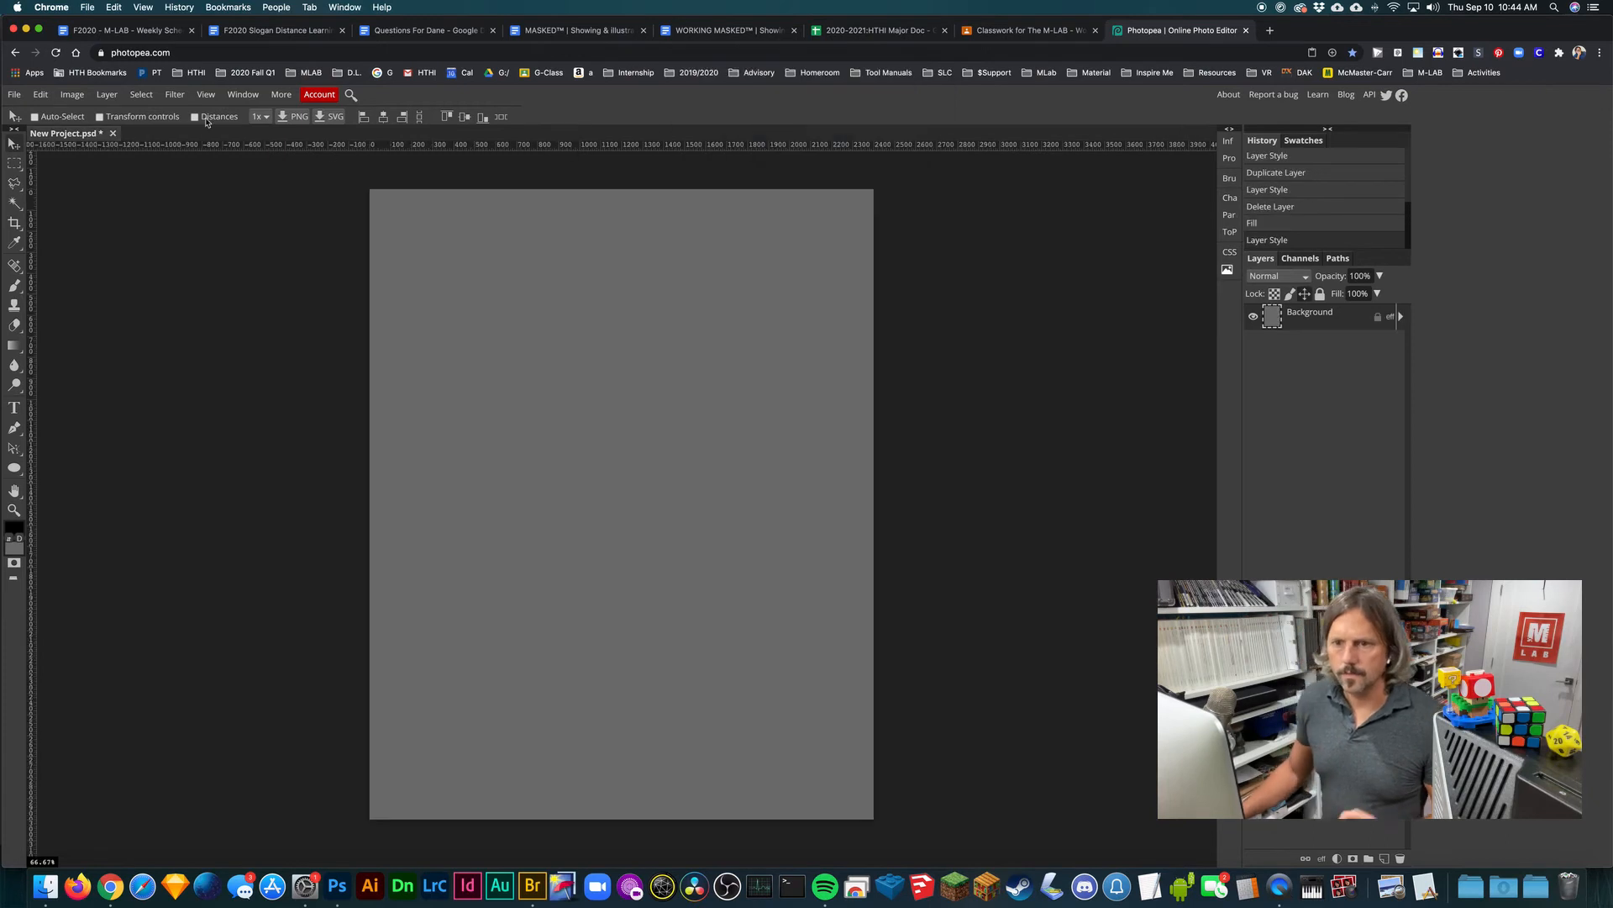
Step: Create a new transparent document 2 in wide and 2 in high at 300 DPI
{"action": "left_click", "coordinate": [14, 94]}
{"action": "left_click", "coordinate": [30, 113]}
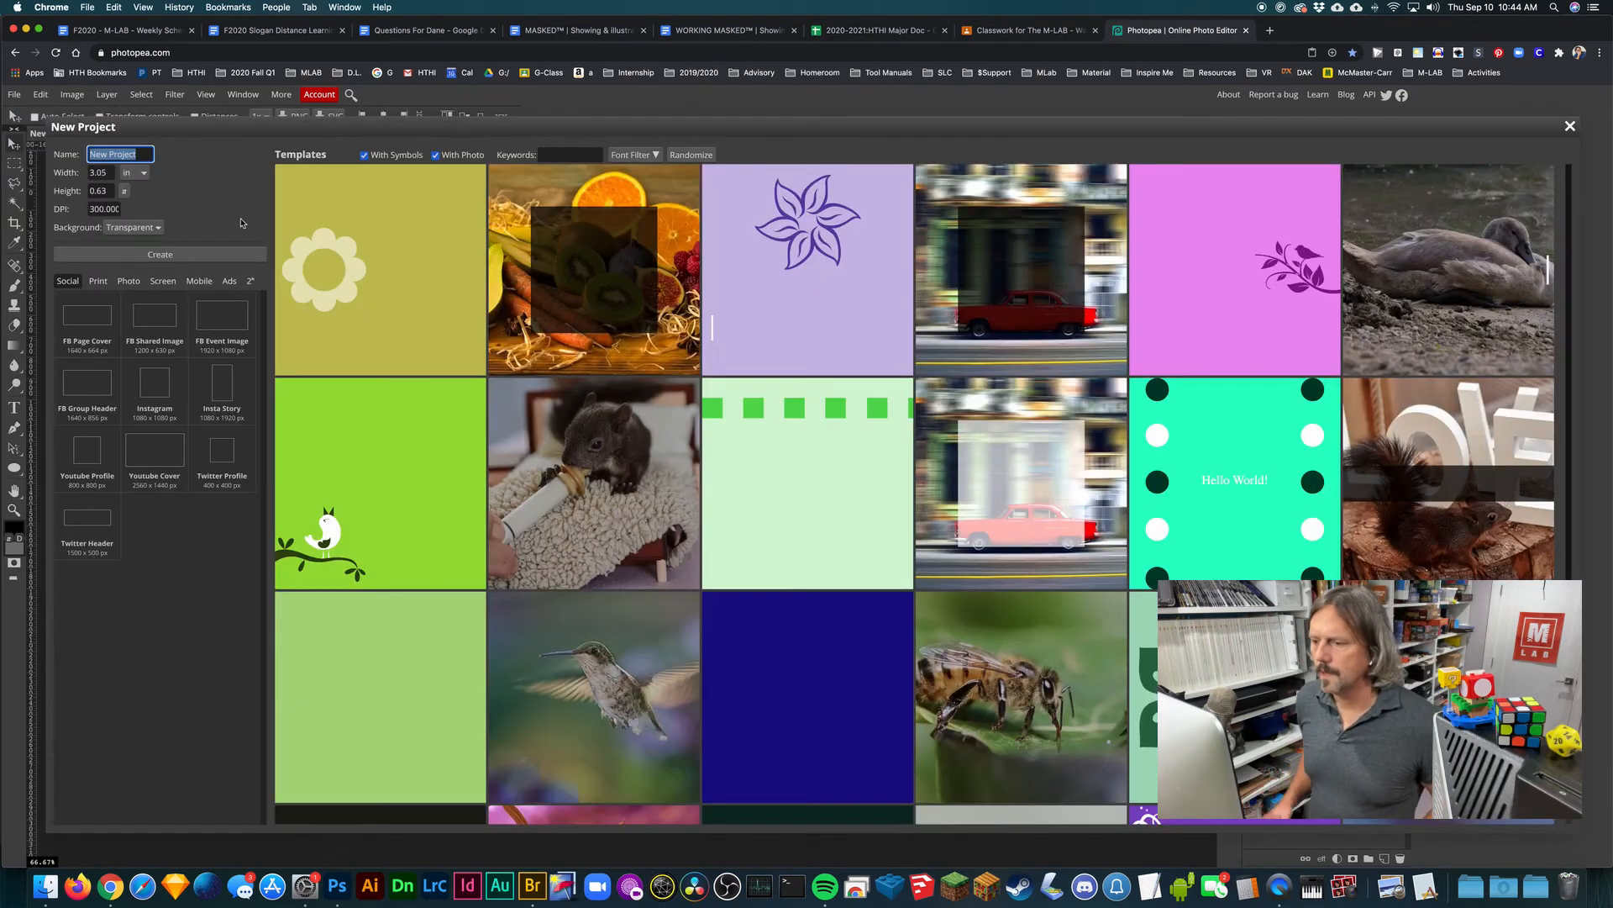
{"action": "left_click_drag", "start_coordinate": [111, 171], "coordinate": [44, 184]}
{"action": "type", "text": "22"}
{"action": "left_click", "coordinate": [159, 254]}
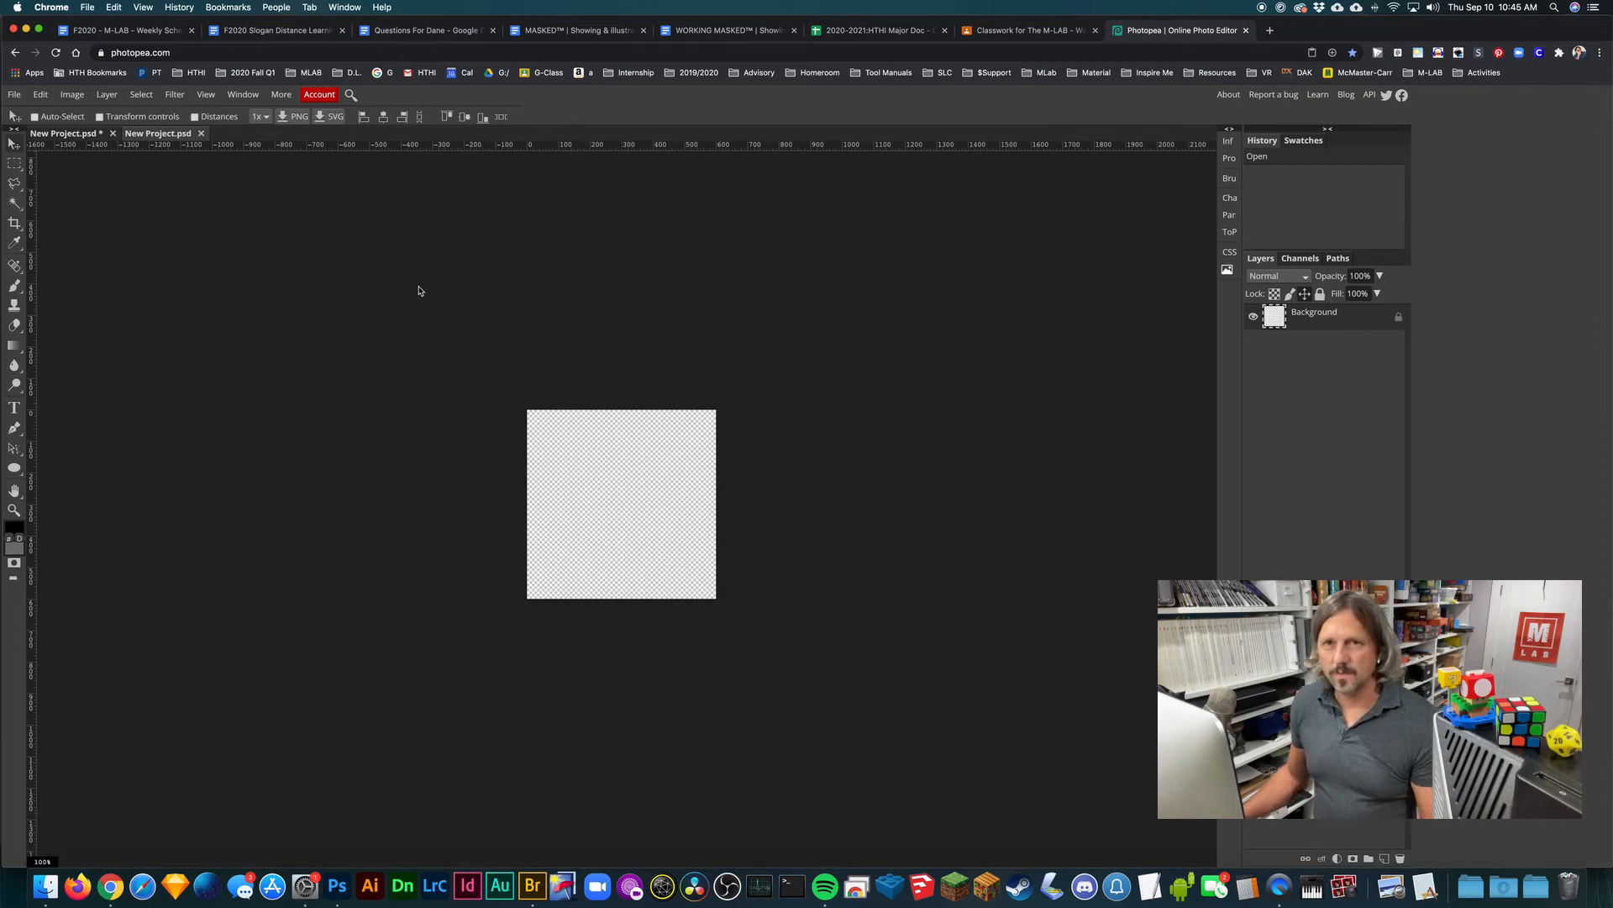
Step: Draw a thin black horizontal bar with the Rectangle shape tool across the full tile width, near the upper edge
{"action": "key", "text": "m"}
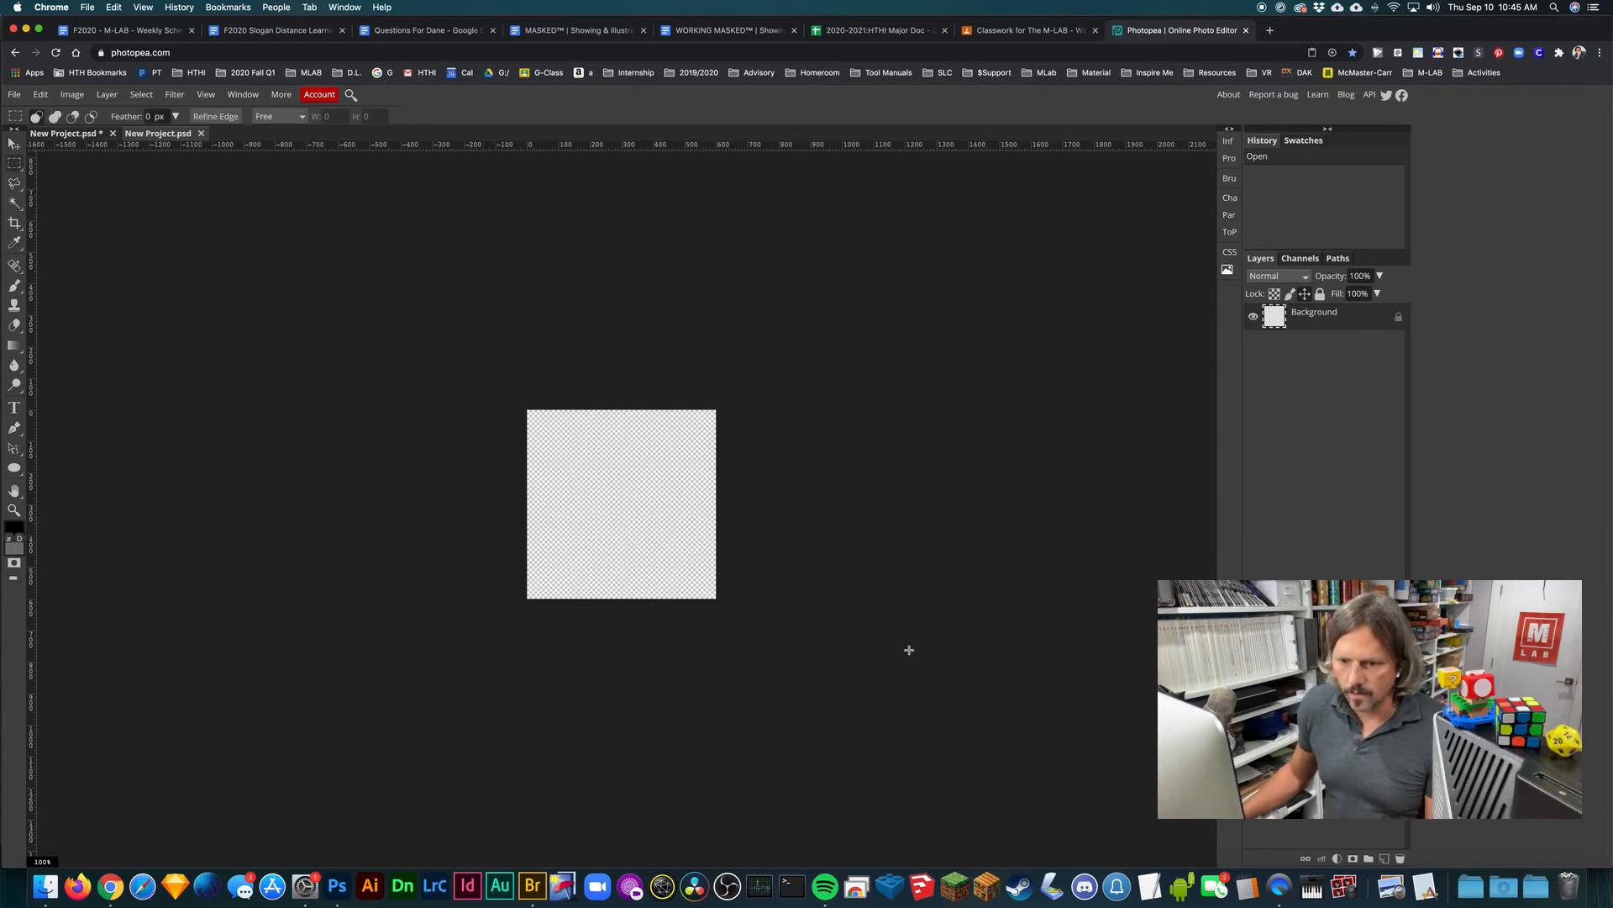
{"action": "key", "text": "super+plus"}
{"action": "key", "text": "super+plus"}
{"action": "key", "text": "super+minus"}
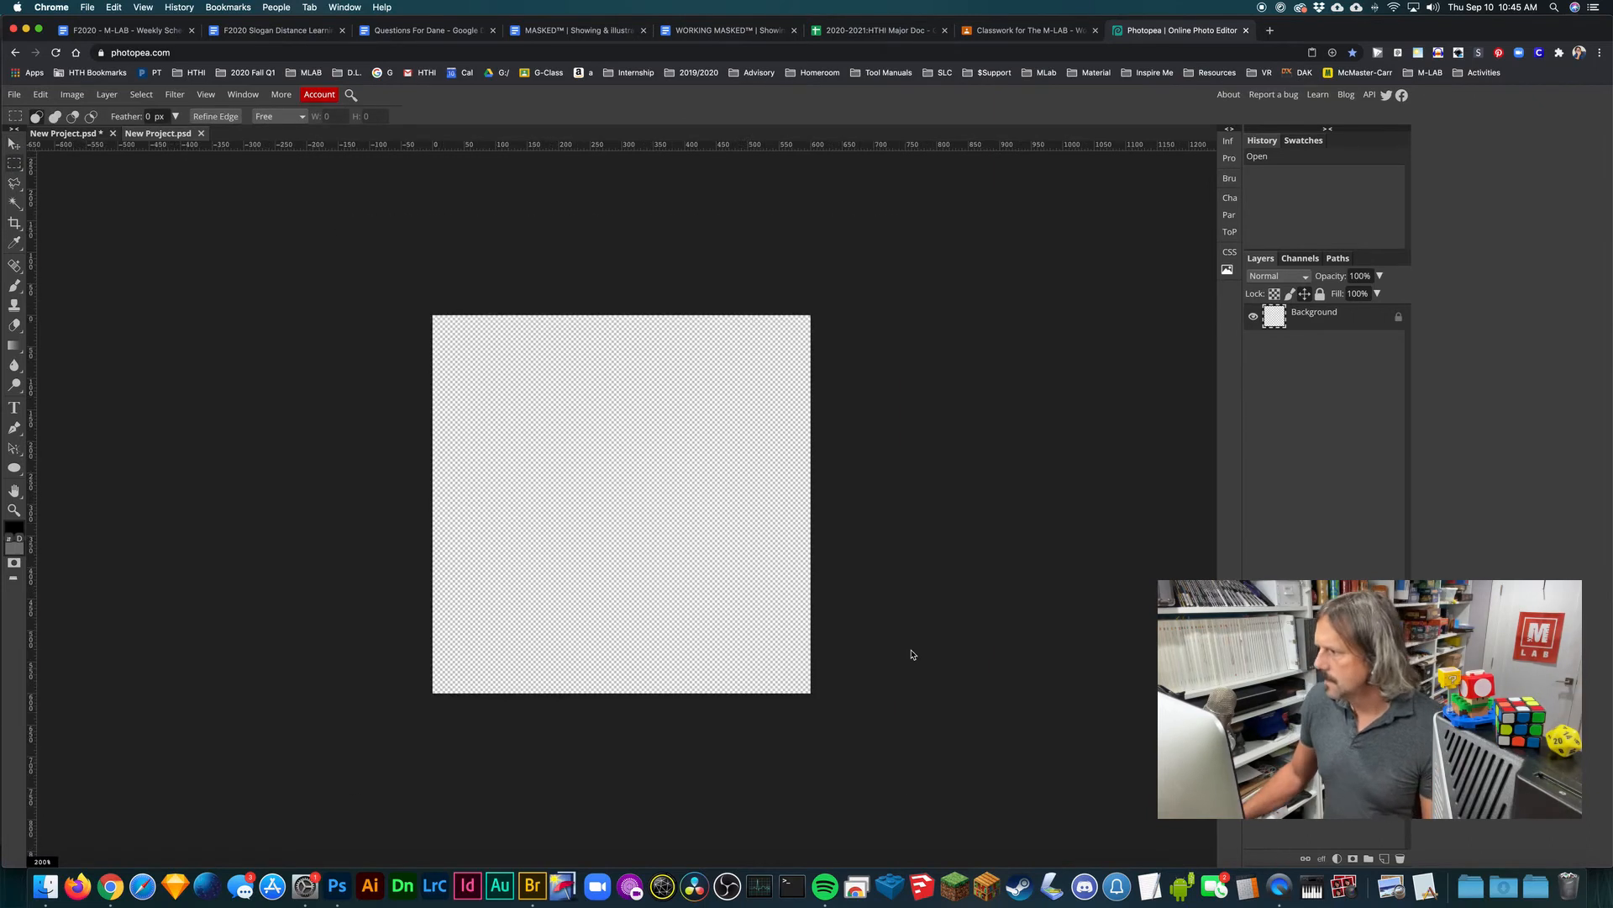
{"action": "key", "text": "super+minus"}
{"action": "key", "text": "super+plus"}
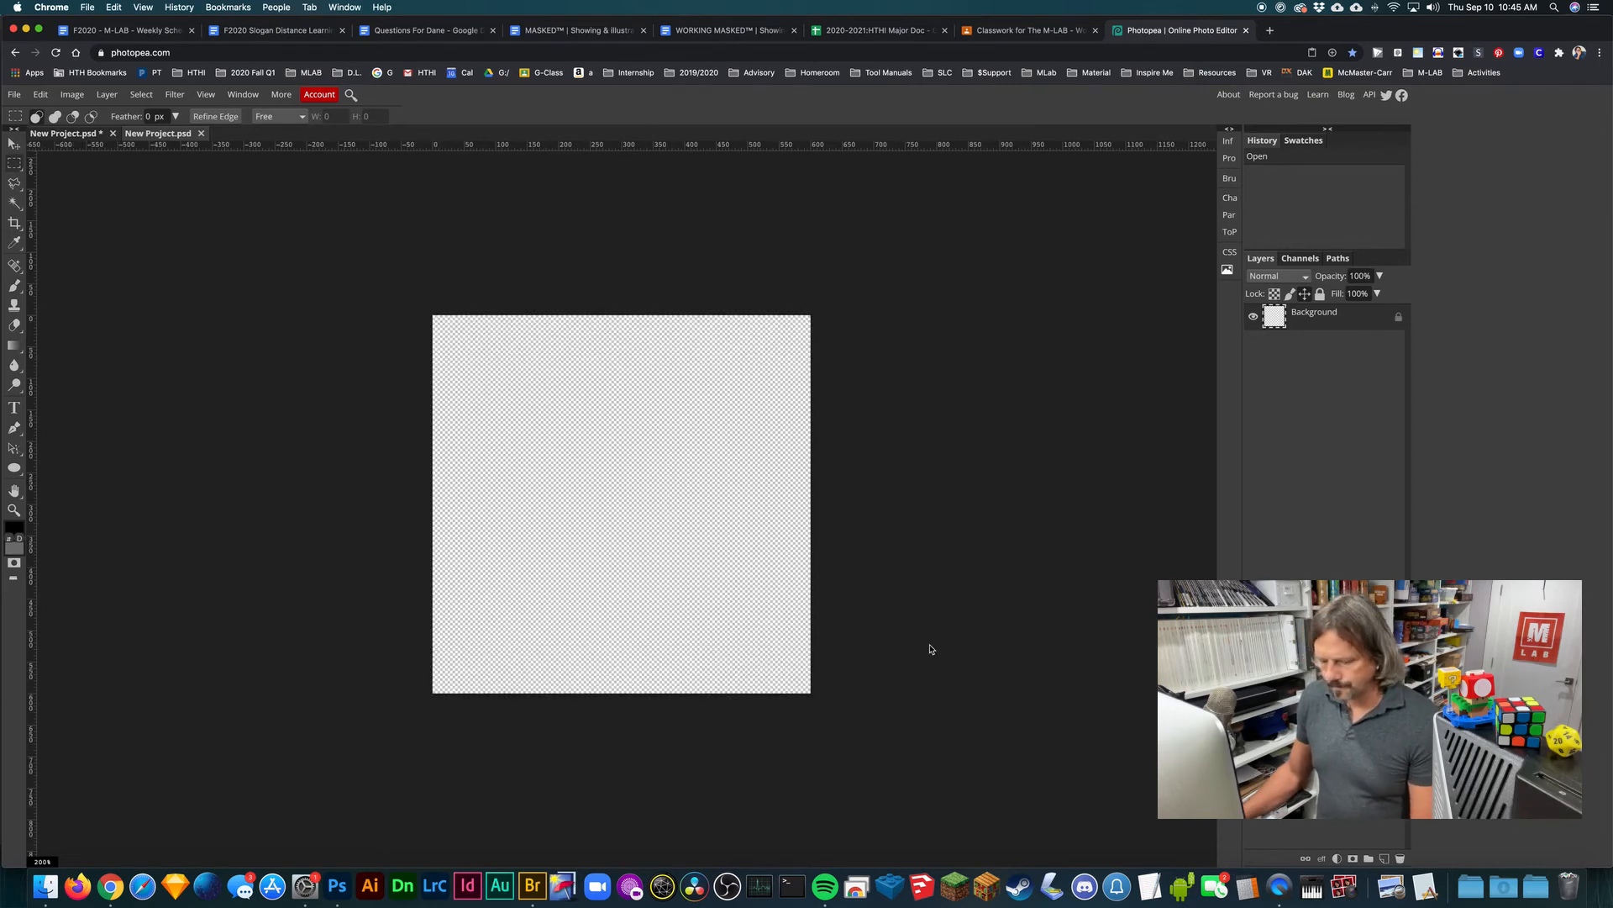
{"action": "key", "text": "super+plus"}
{"action": "key", "text": "super+minus"}
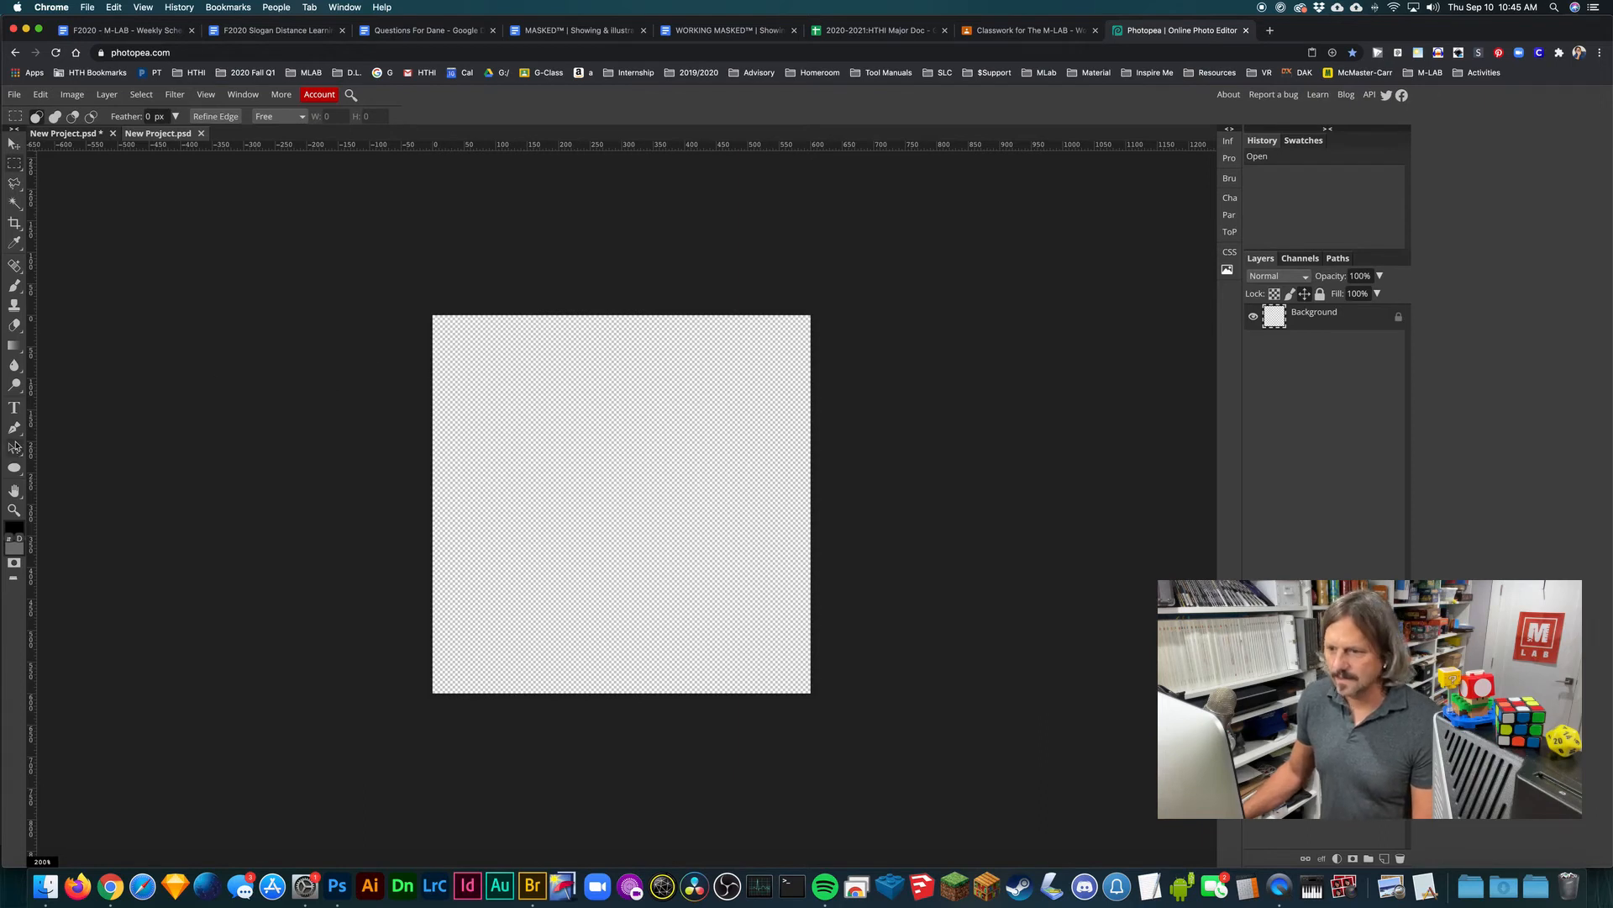
{"action": "right_click", "coordinate": [14, 468]}
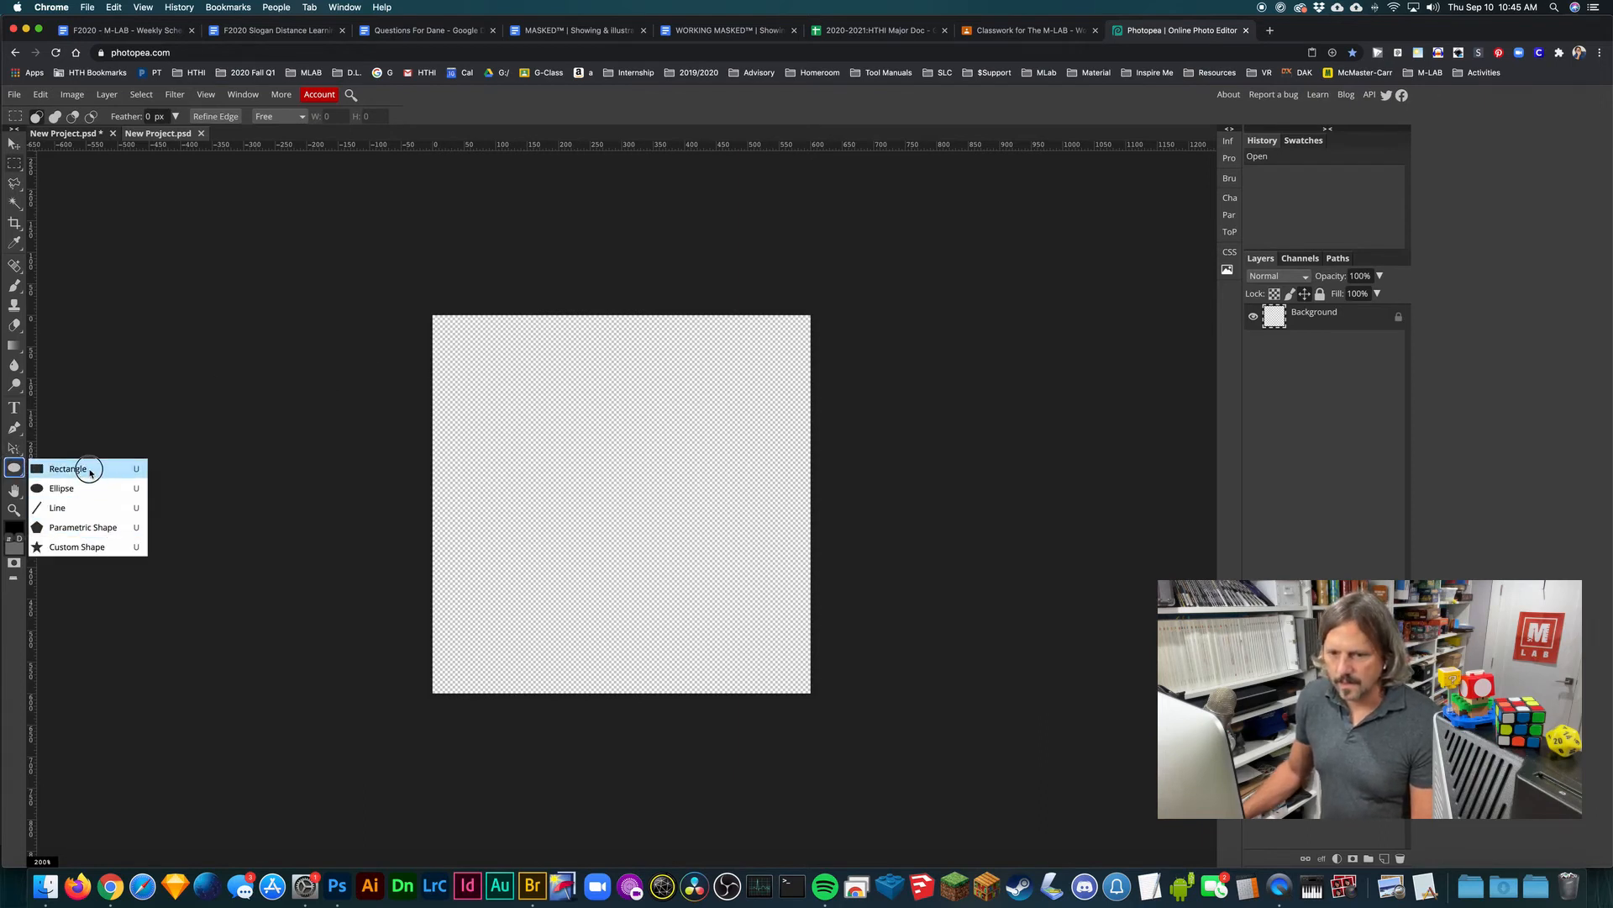
{"action": "left_click", "coordinate": [1255, 316]}
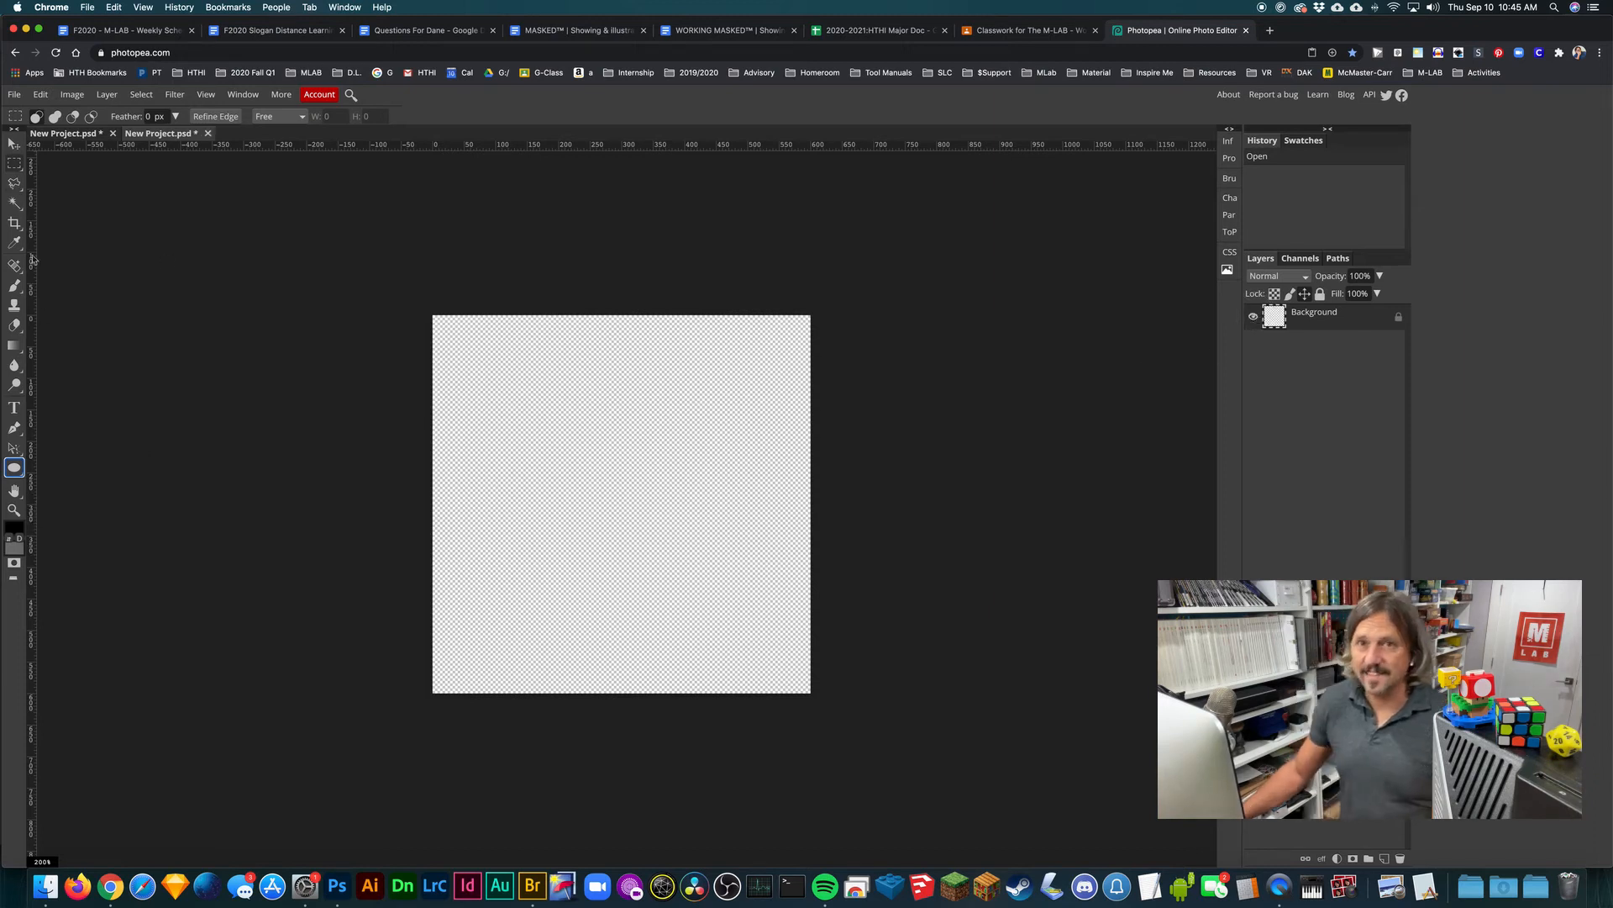
{"action": "right_click", "coordinate": [14, 468]}
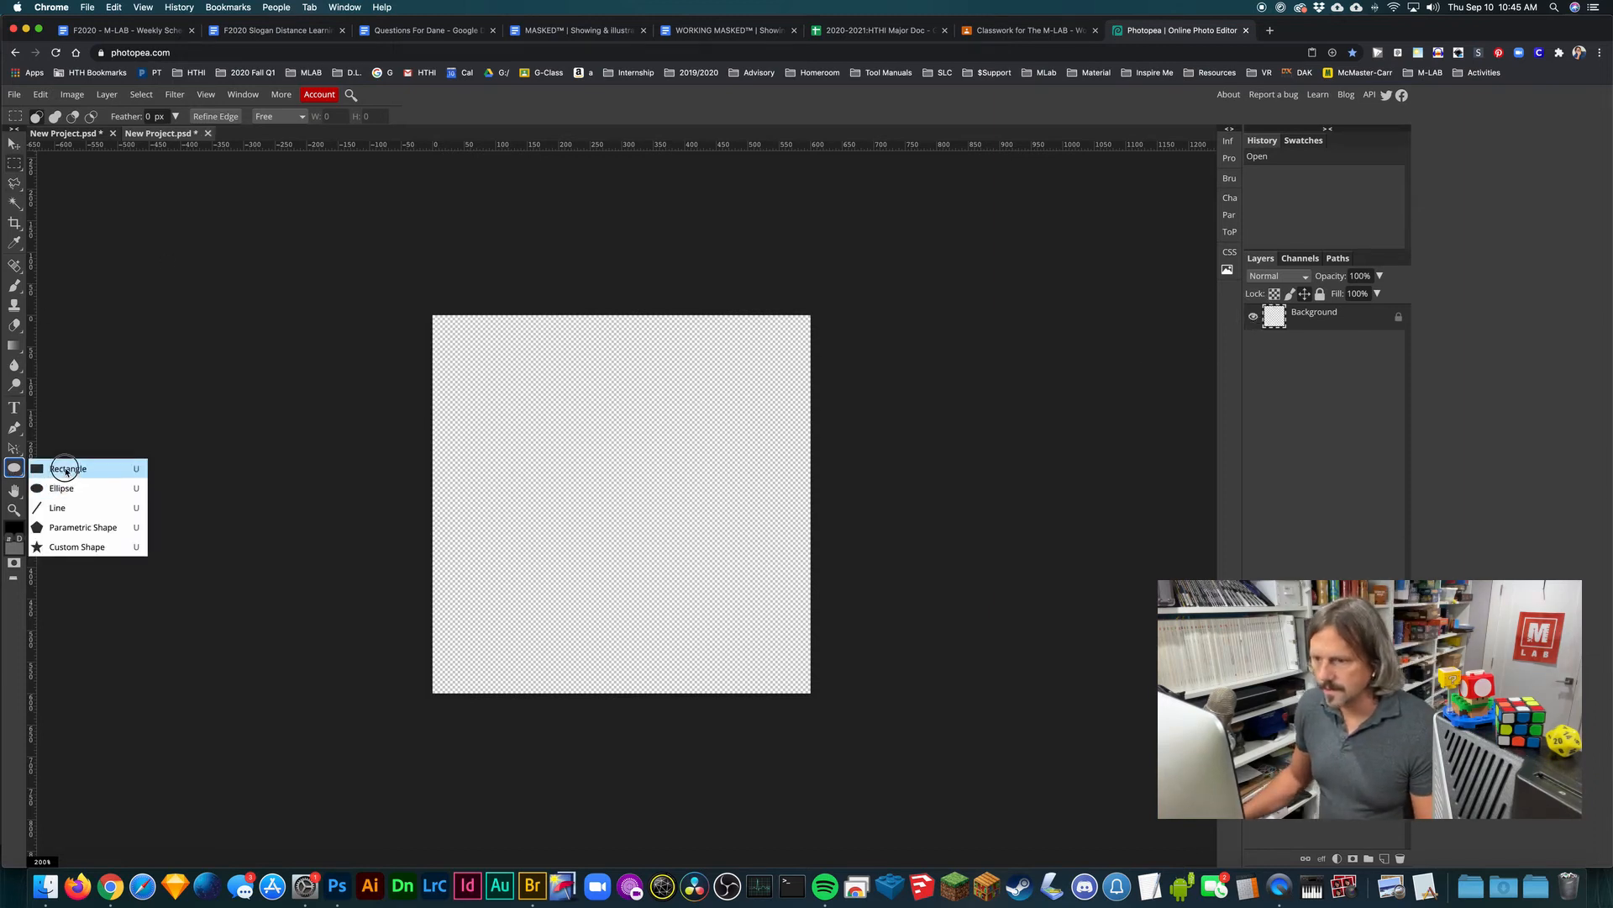
{"action": "left_click", "coordinate": [67, 470]}
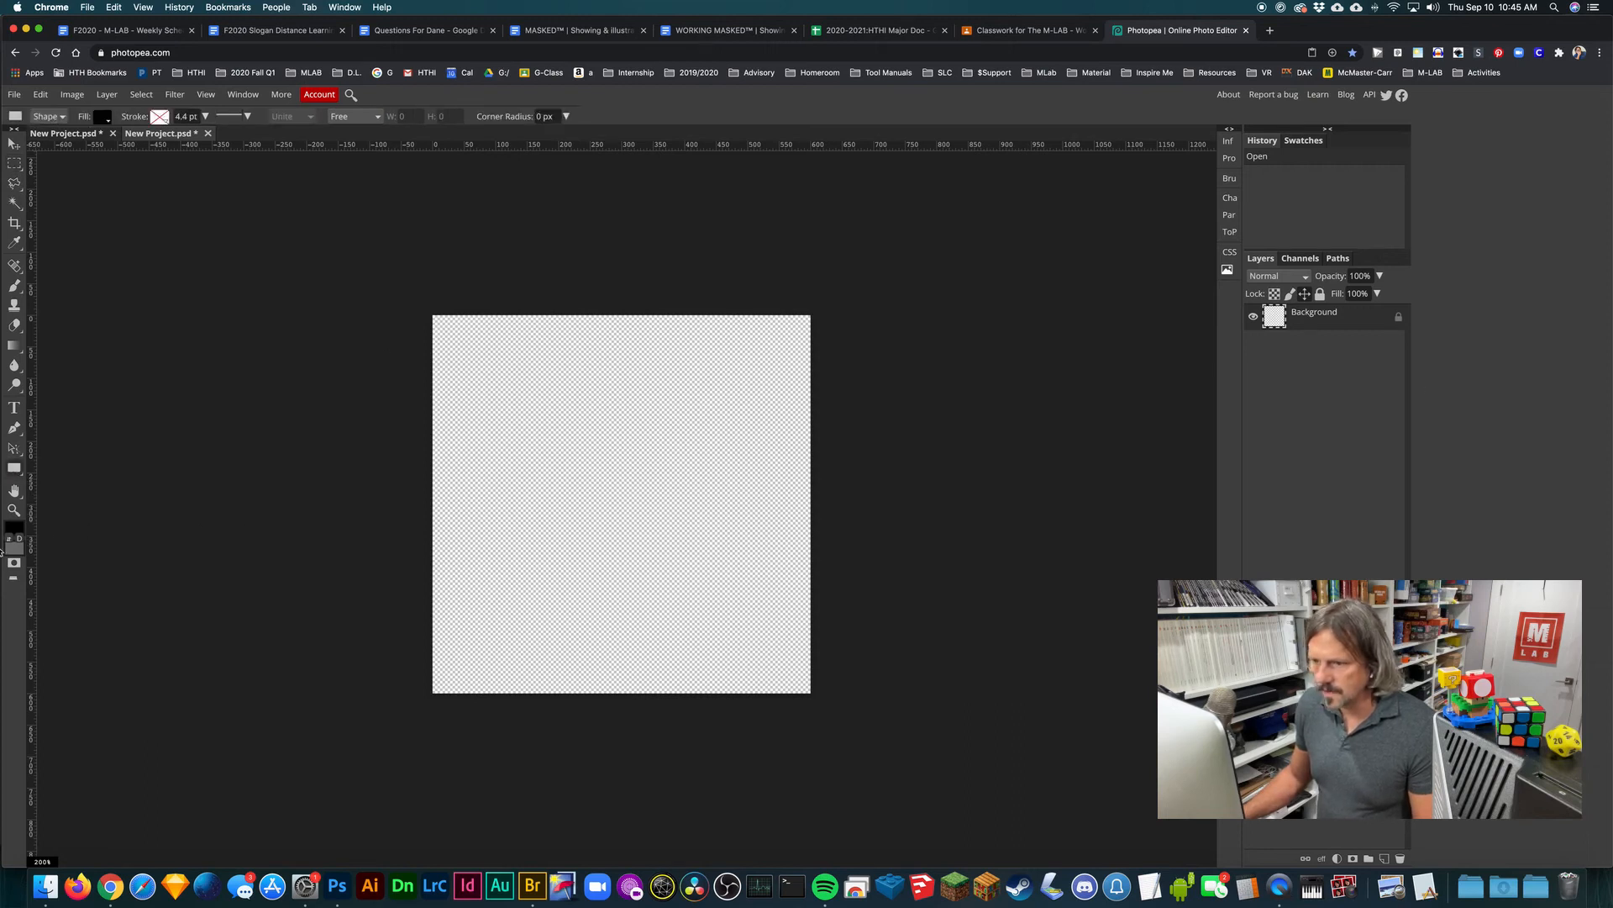
{"action": "left_click", "coordinate": [18, 531]}
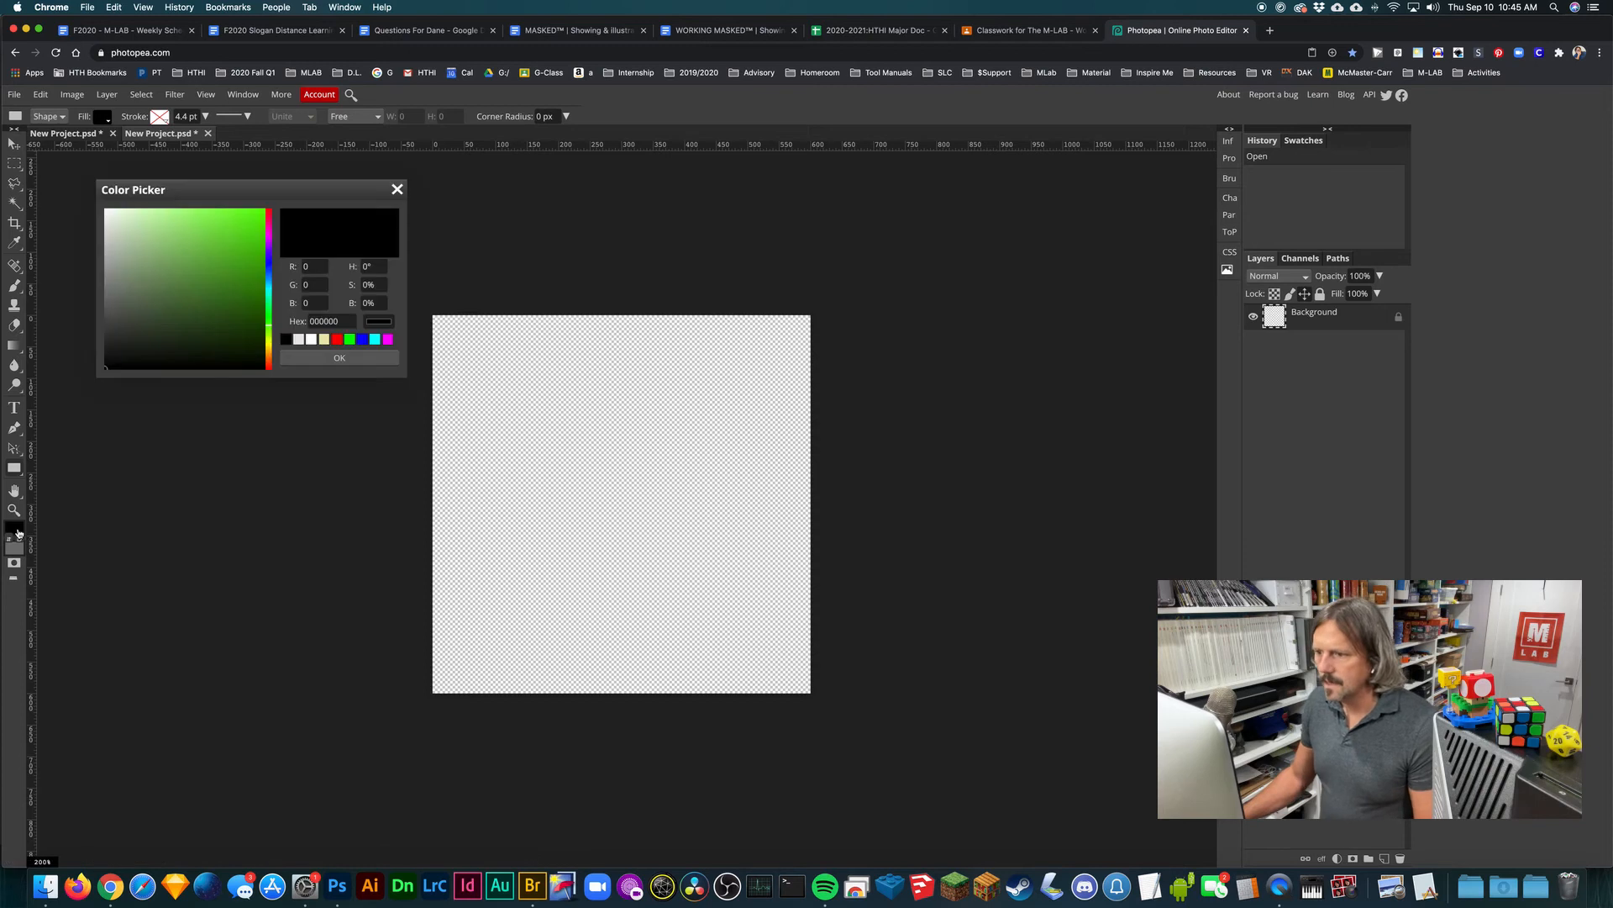
{"action": "left_click", "coordinate": [398, 189]}
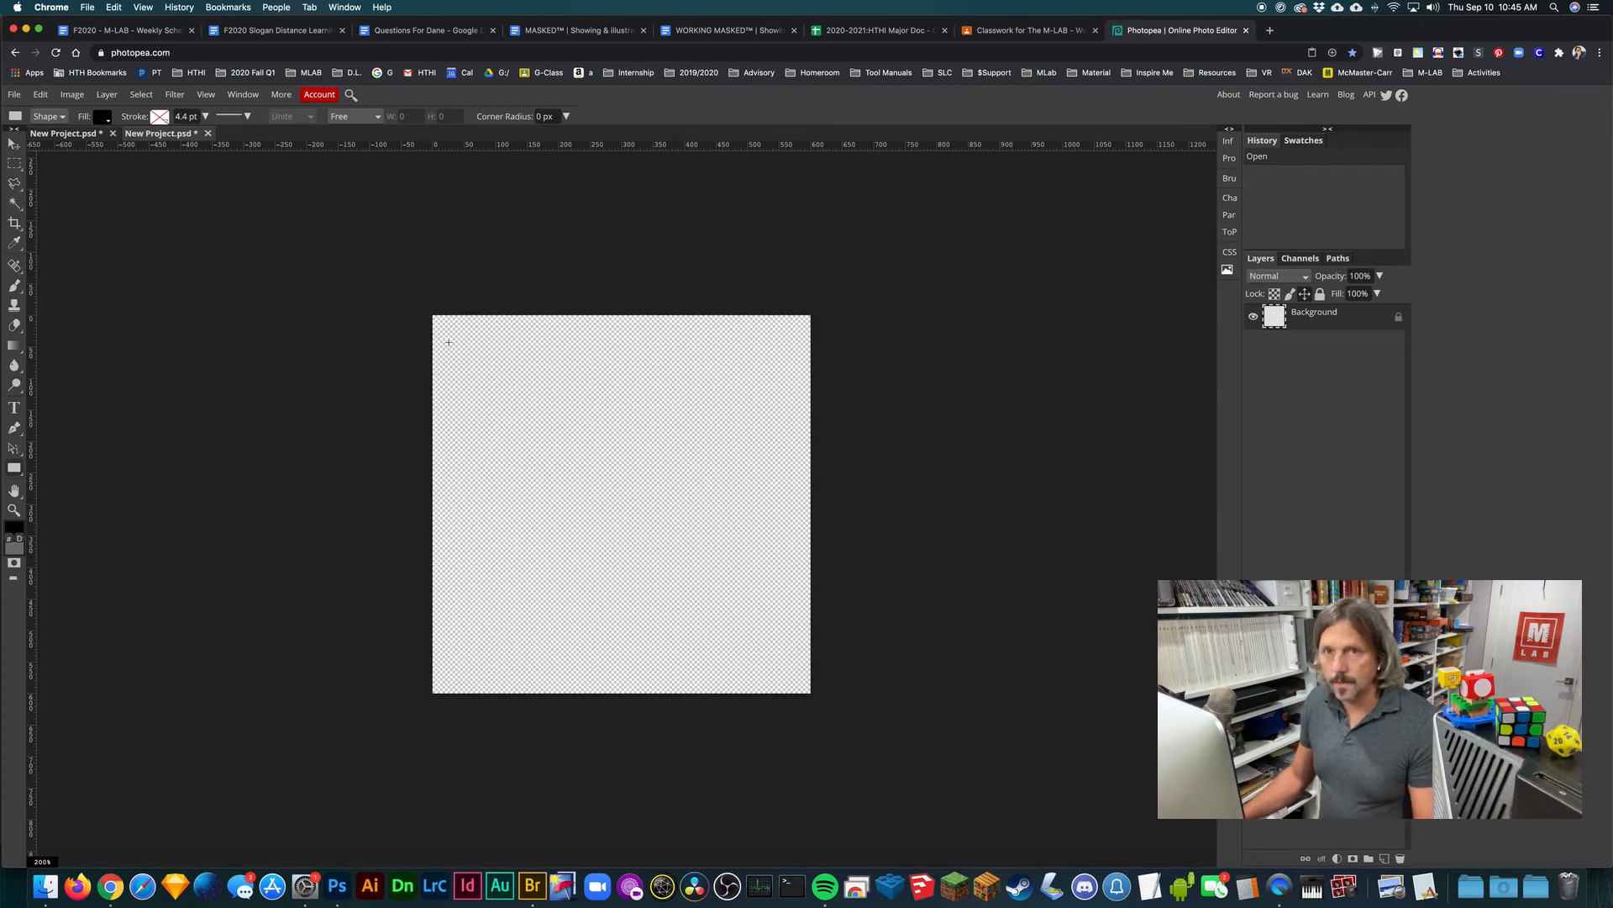
{"action": "left_click_drag", "start_coordinate": [419, 354], "coordinate": [816, 371]}
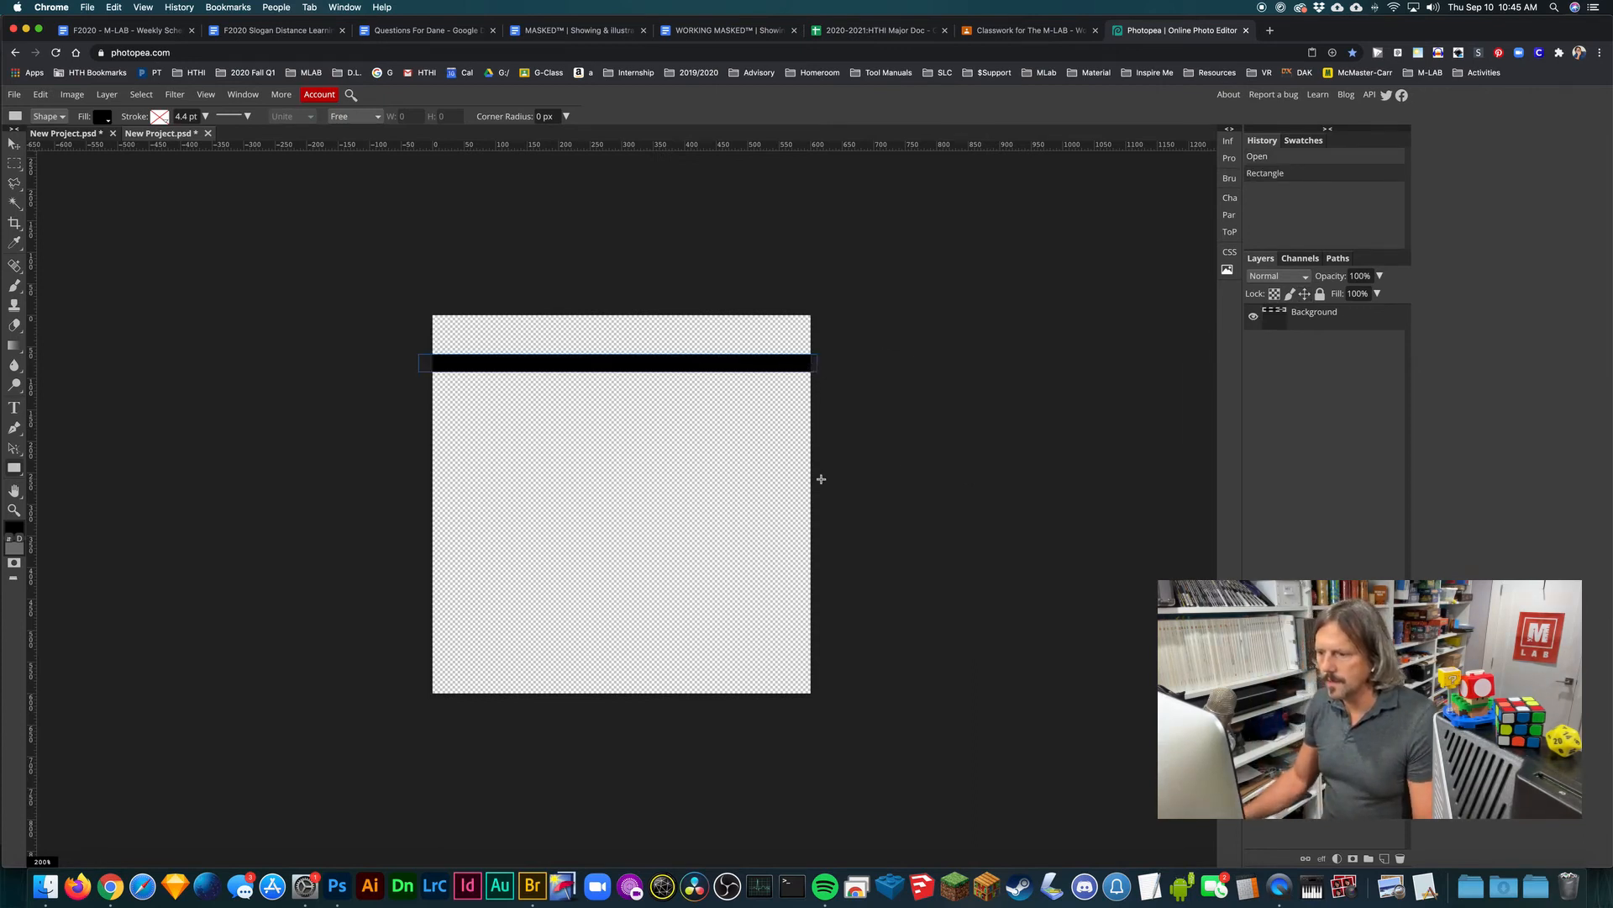
Step: Draw a full-height black bar near the tile's right edge, a second full-width bar near the lower edge, and a short bar joining the vertical one mid-height
{"action": "left_click_drag", "start_coordinate": [719, 297], "coordinate": [742, 711]}
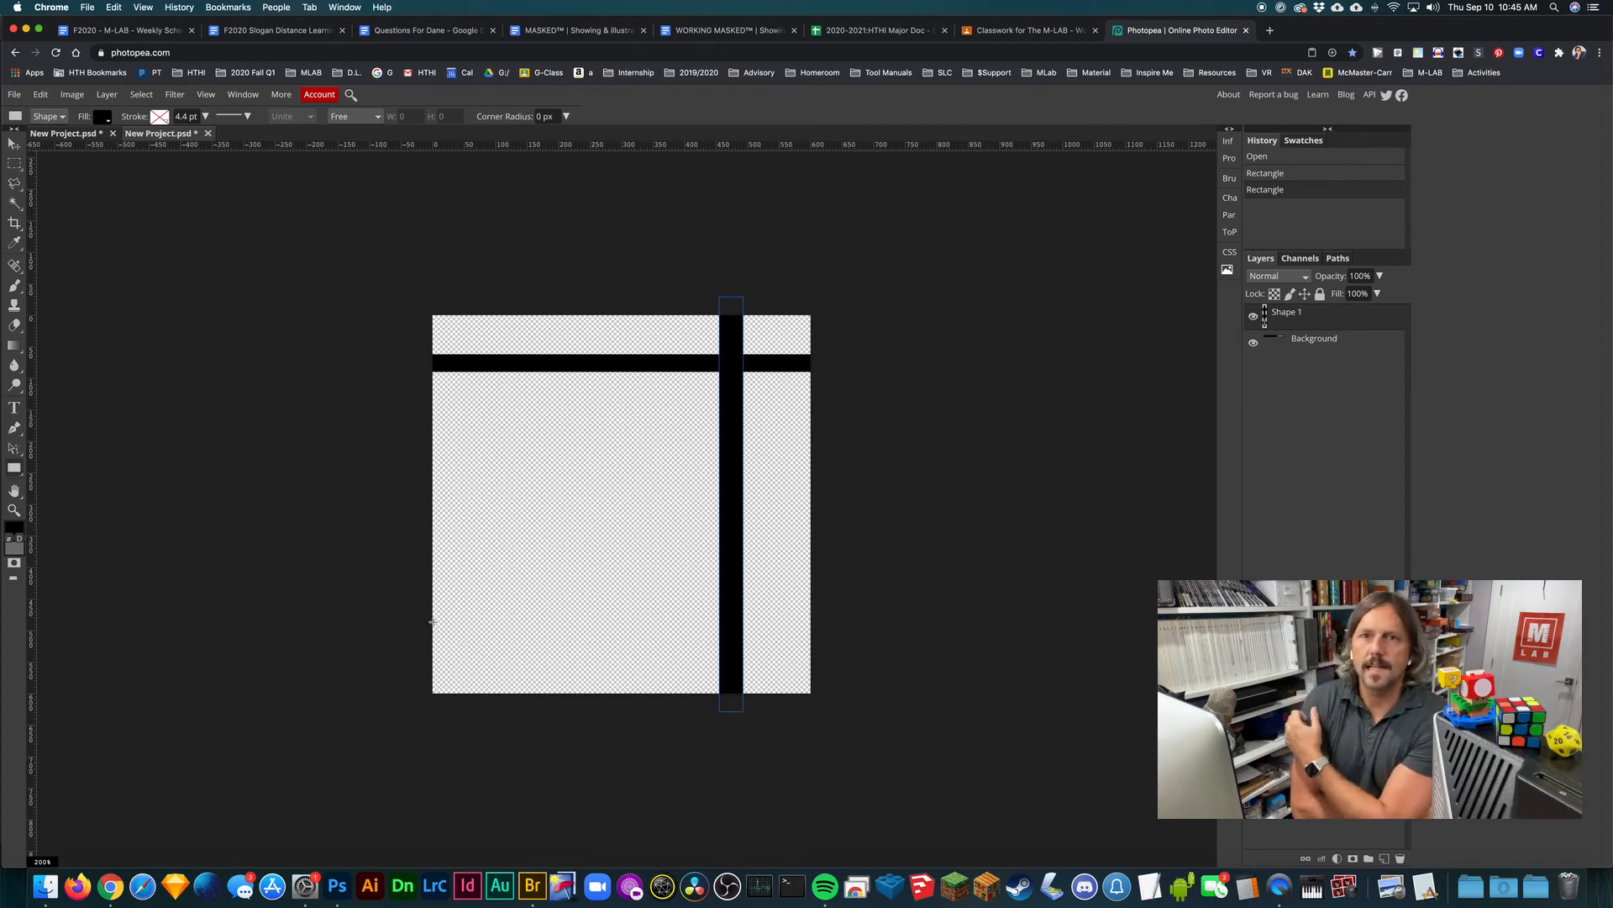
{"action": "left_click_drag", "start_coordinate": [397, 595], "coordinate": [837, 616]}
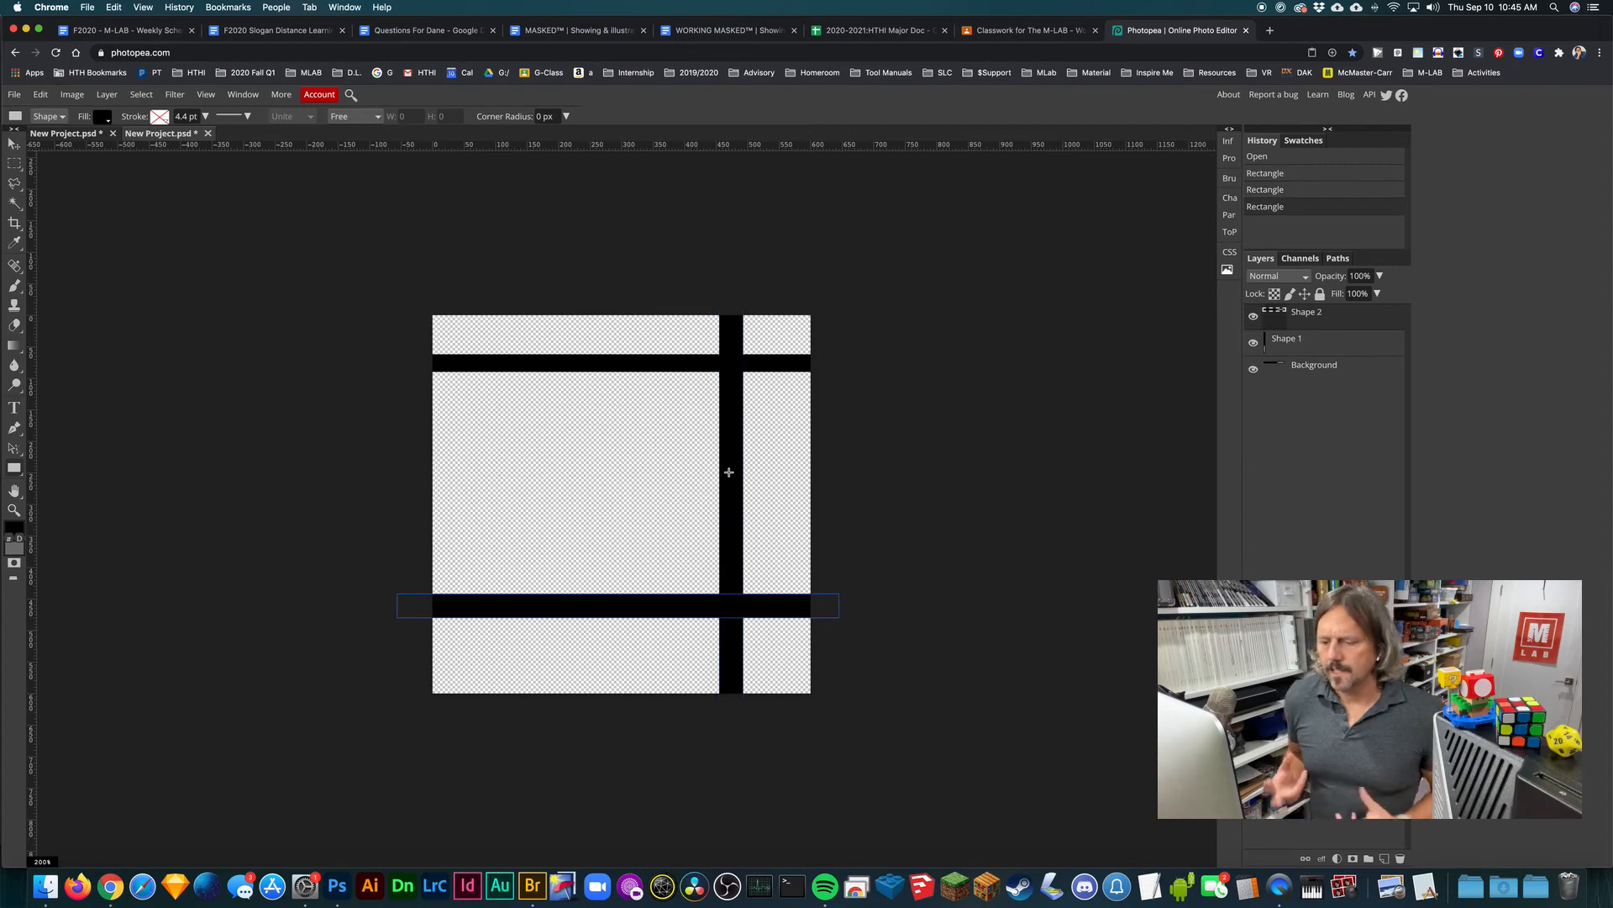
{"action": "left_click_drag", "start_coordinate": [724, 467], "coordinate": [527, 489]}
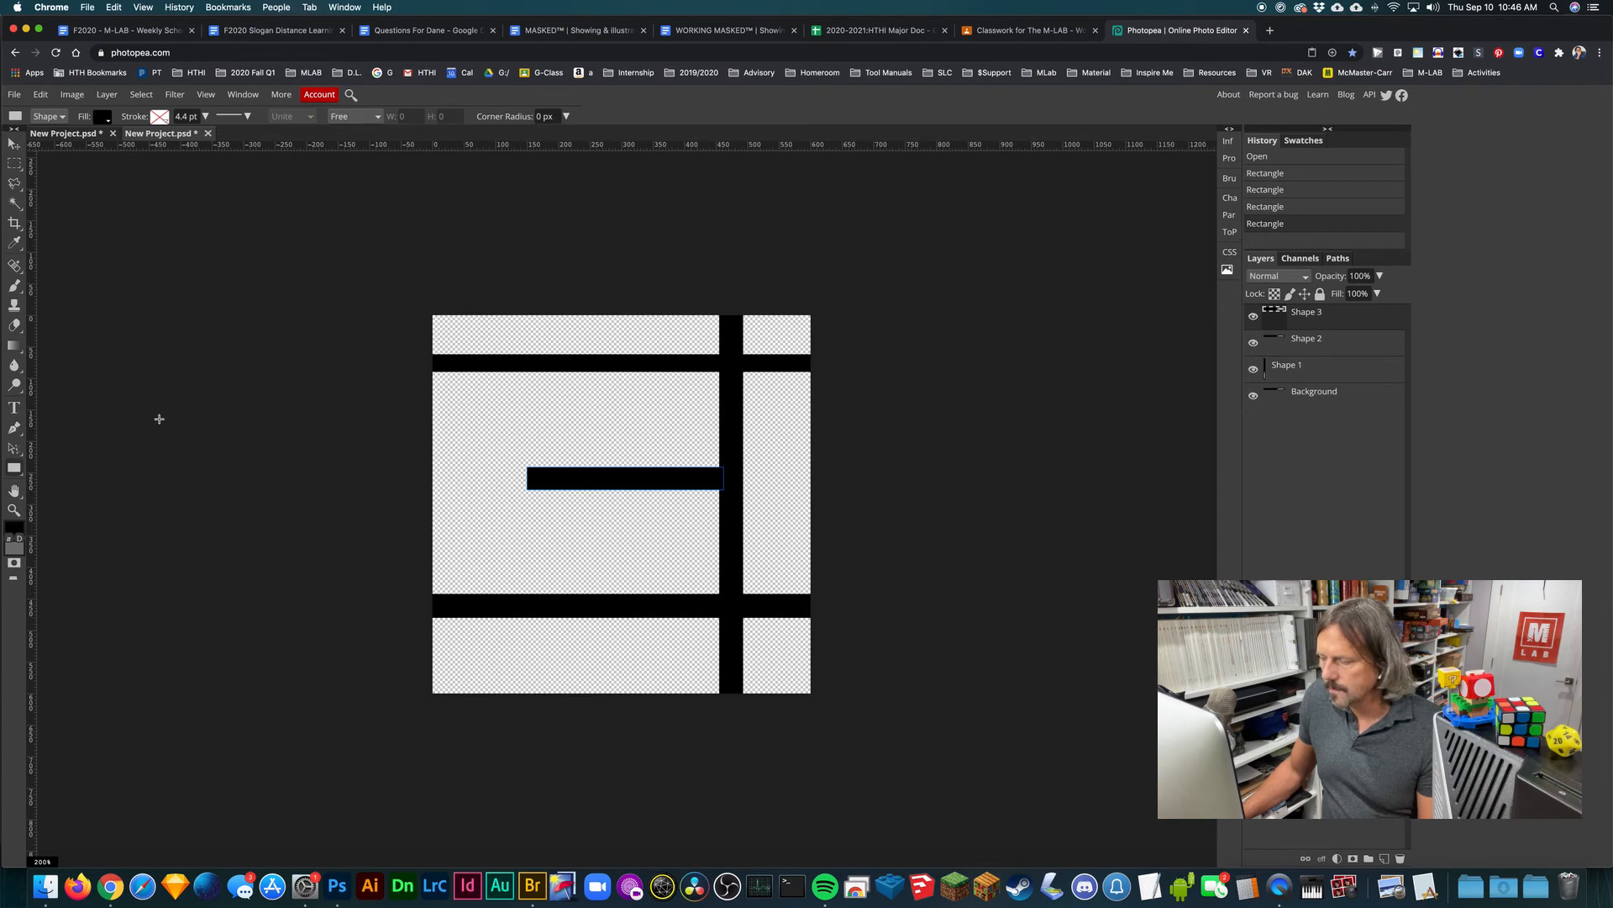
Step: Draw an upright rectangle above the short black bar, beside the vertical bar, and set its fill to gray
{"action": "left_click", "coordinate": [10, 541]}
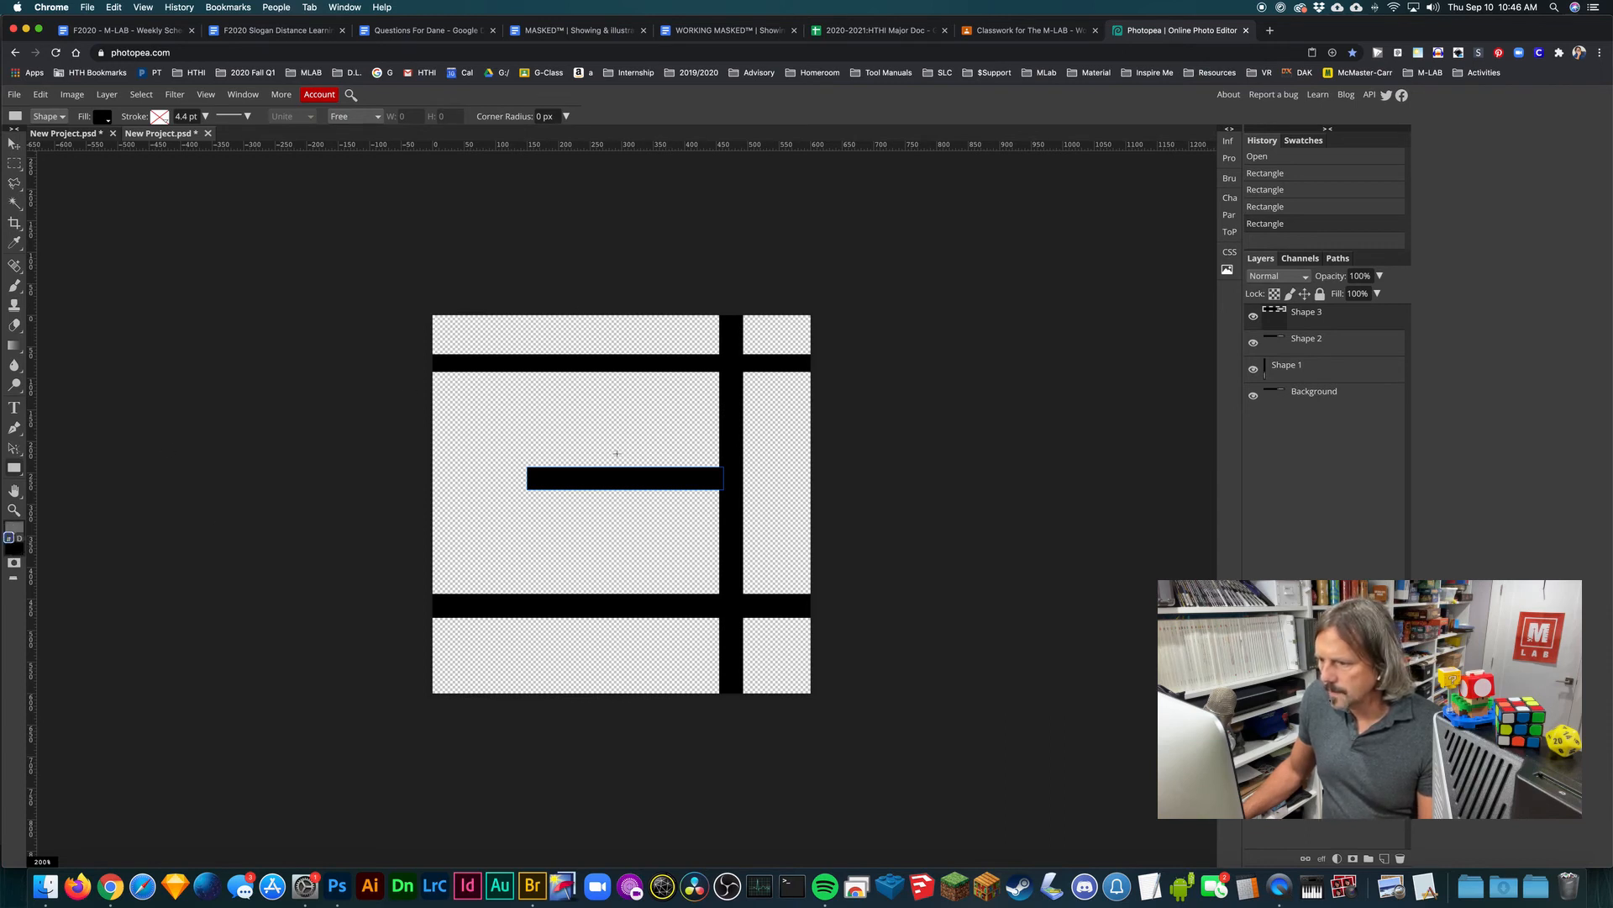
{"action": "left_click_drag", "start_coordinate": [710, 387], "coordinate": [668, 456]}
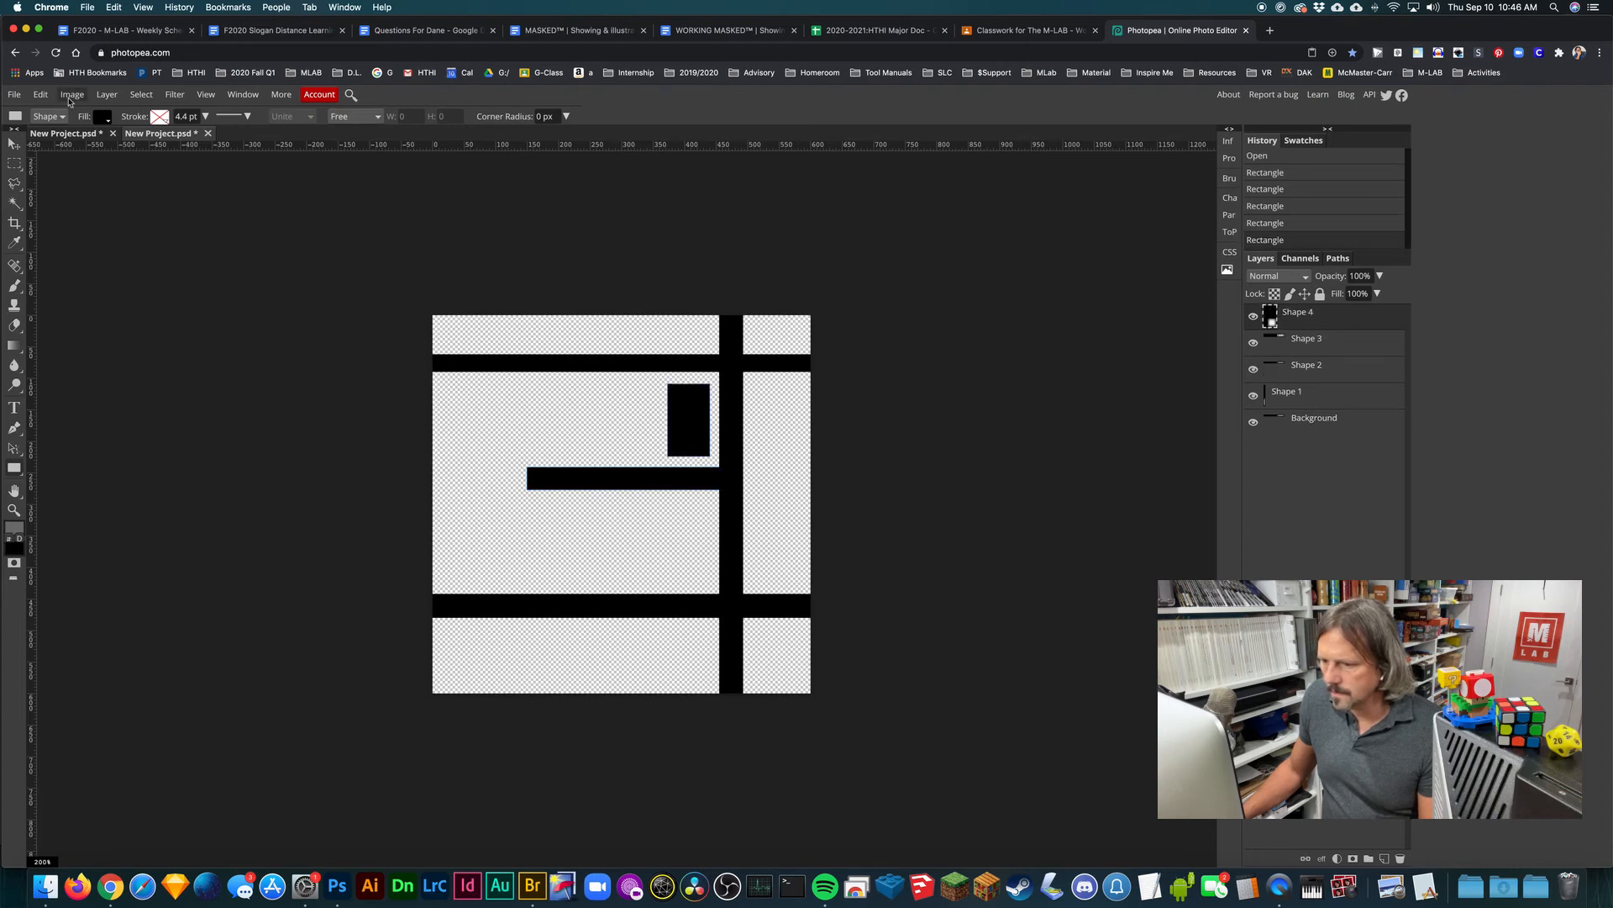
{"action": "left_click", "coordinate": [103, 118]}
{"action": "left_click", "coordinate": [196, 186]}
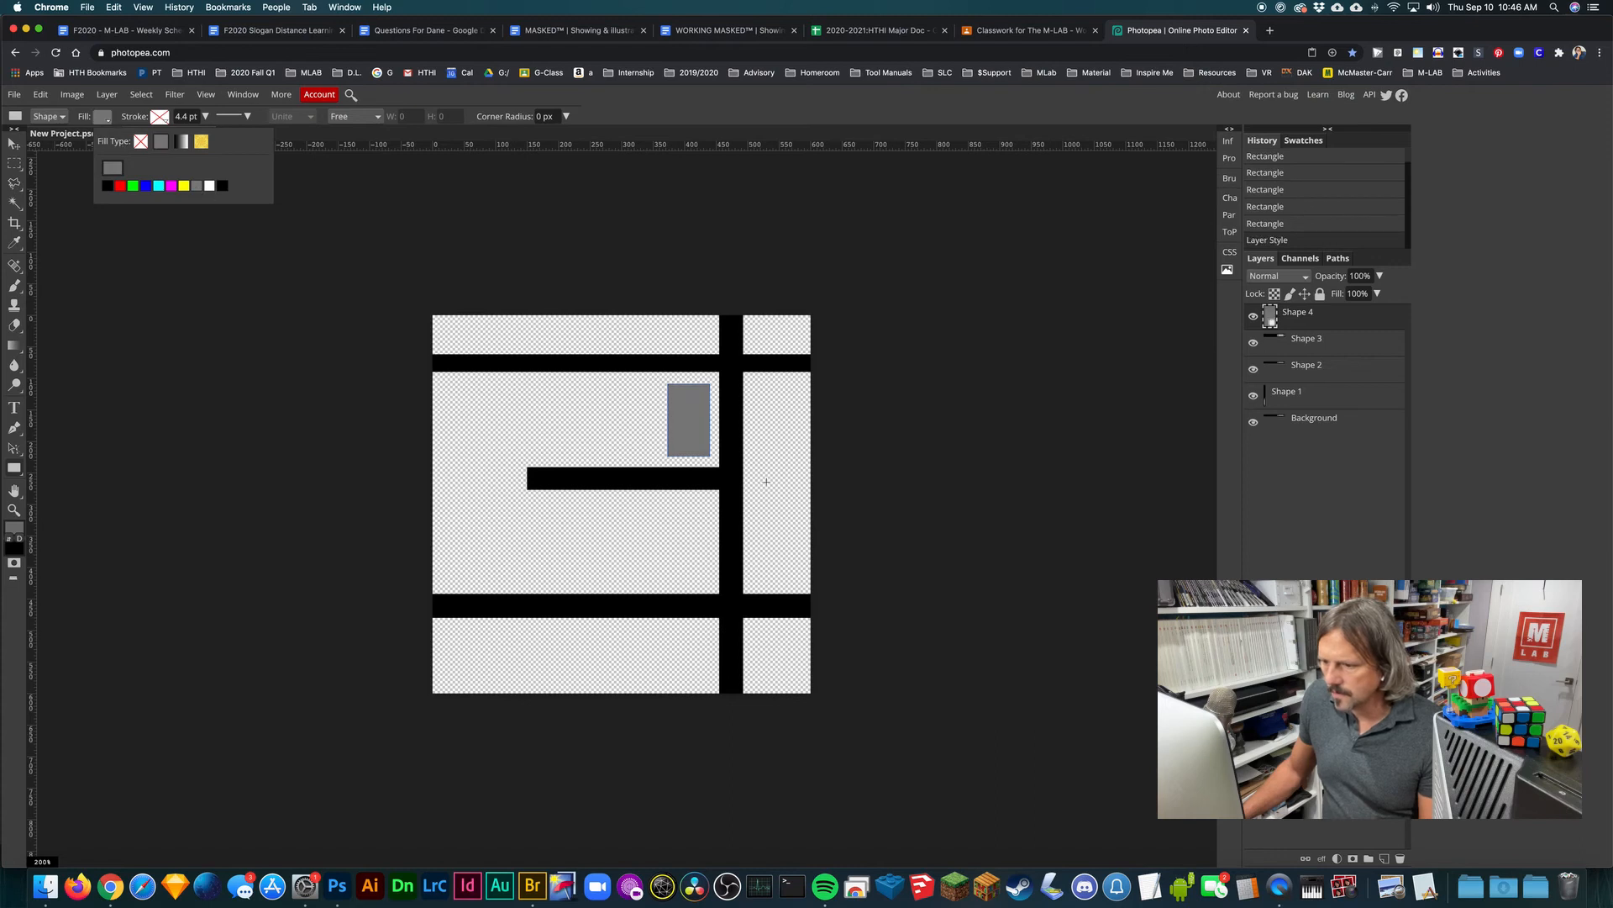
Step: Draw more gray rectangles: one right of the vertical bar, a narrow one in the lower-left strip, and three upright ones below the short bar
{"action": "left_click_drag", "start_coordinate": [756, 500], "coordinate": [803, 522]}
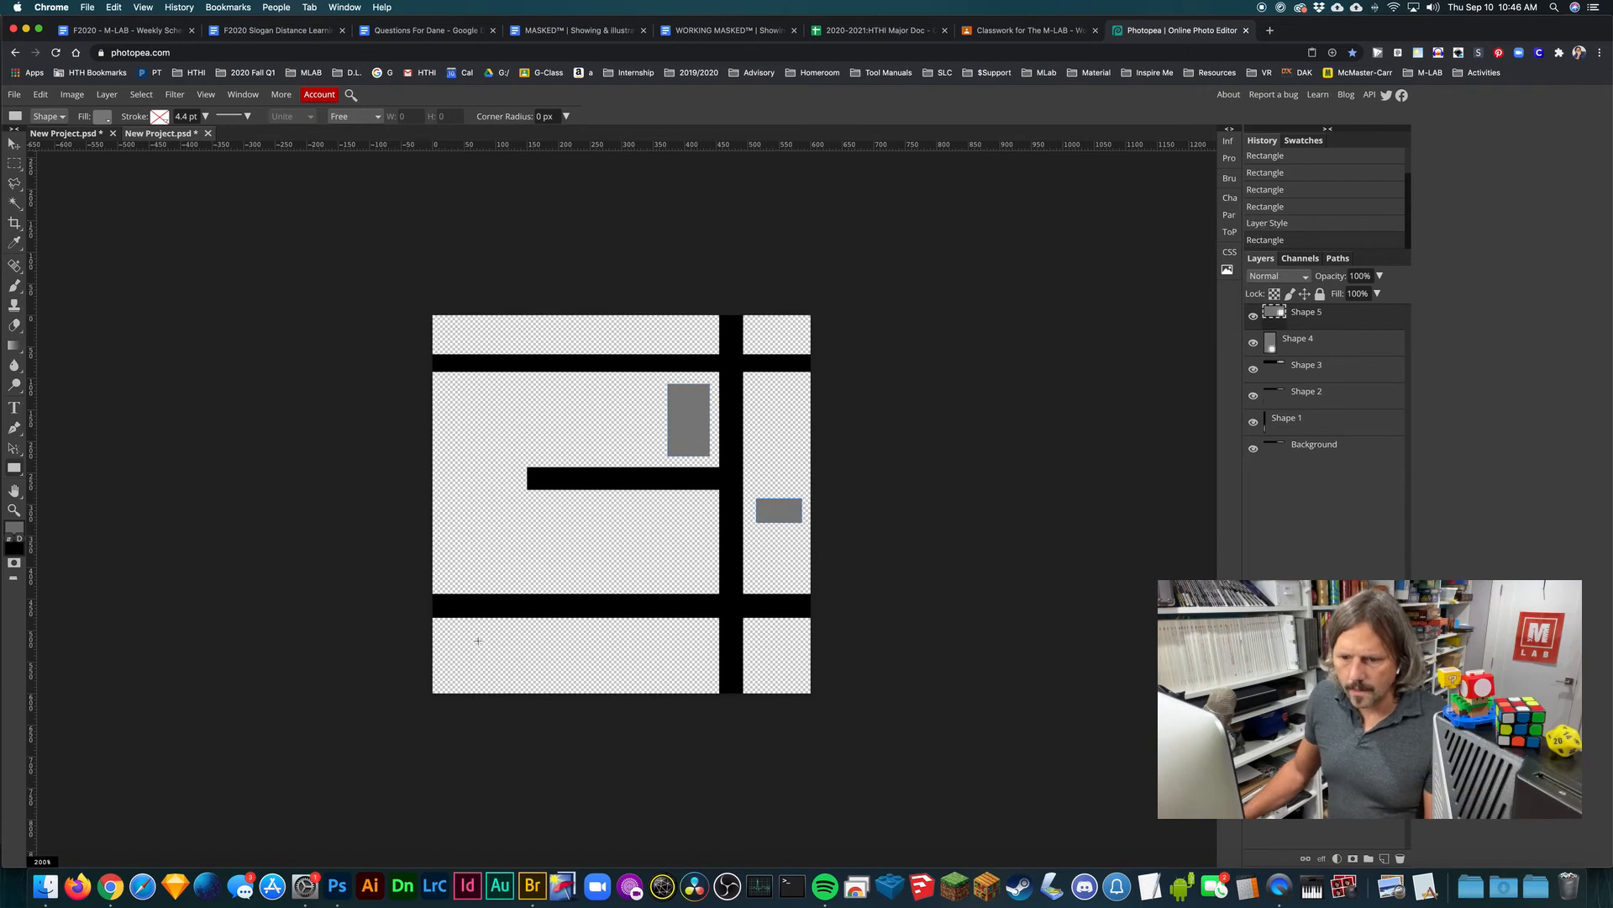
{"action": "left_click_drag", "start_coordinate": [495, 621], "coordinate": [484, 685]}
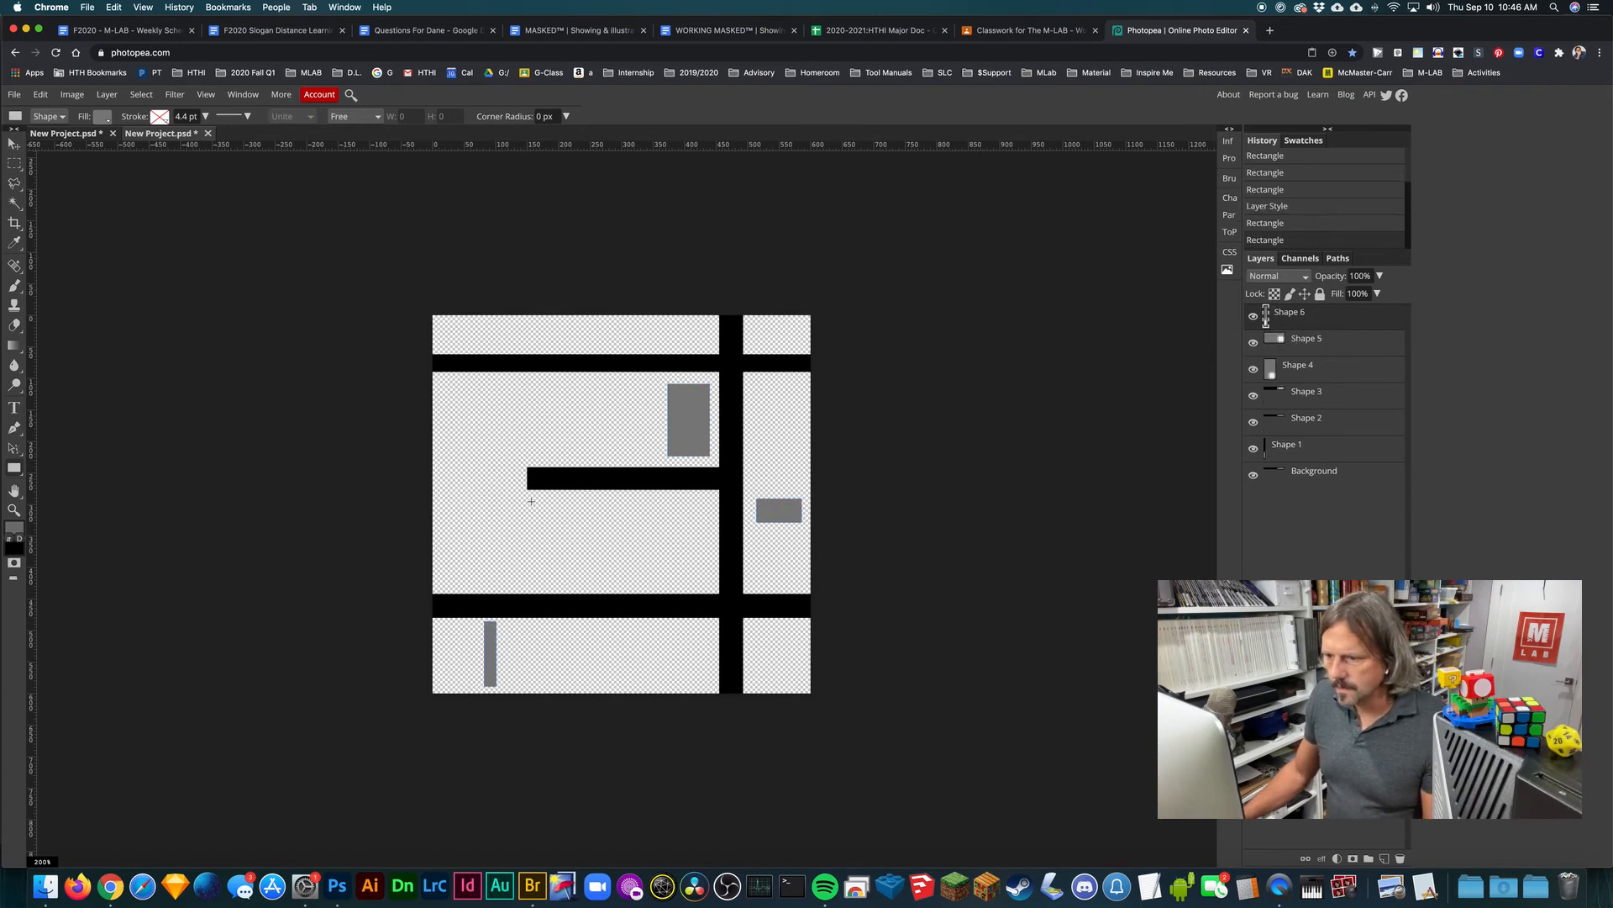
{"action": "mouse_move", "coordinate": [531, 501]}
{"action": "left_mouse_down"}
{"action": "mouse_move", "coordinate": [554, 546]}
{"action": "mouse_move", "coordinate": [540, 551]}
{"action": "mouse_move", "coordinate": [565, 526]}
{"action": "mouse_move", "coordinate": [576, 551]}
{"action": "left_mouse_up"}
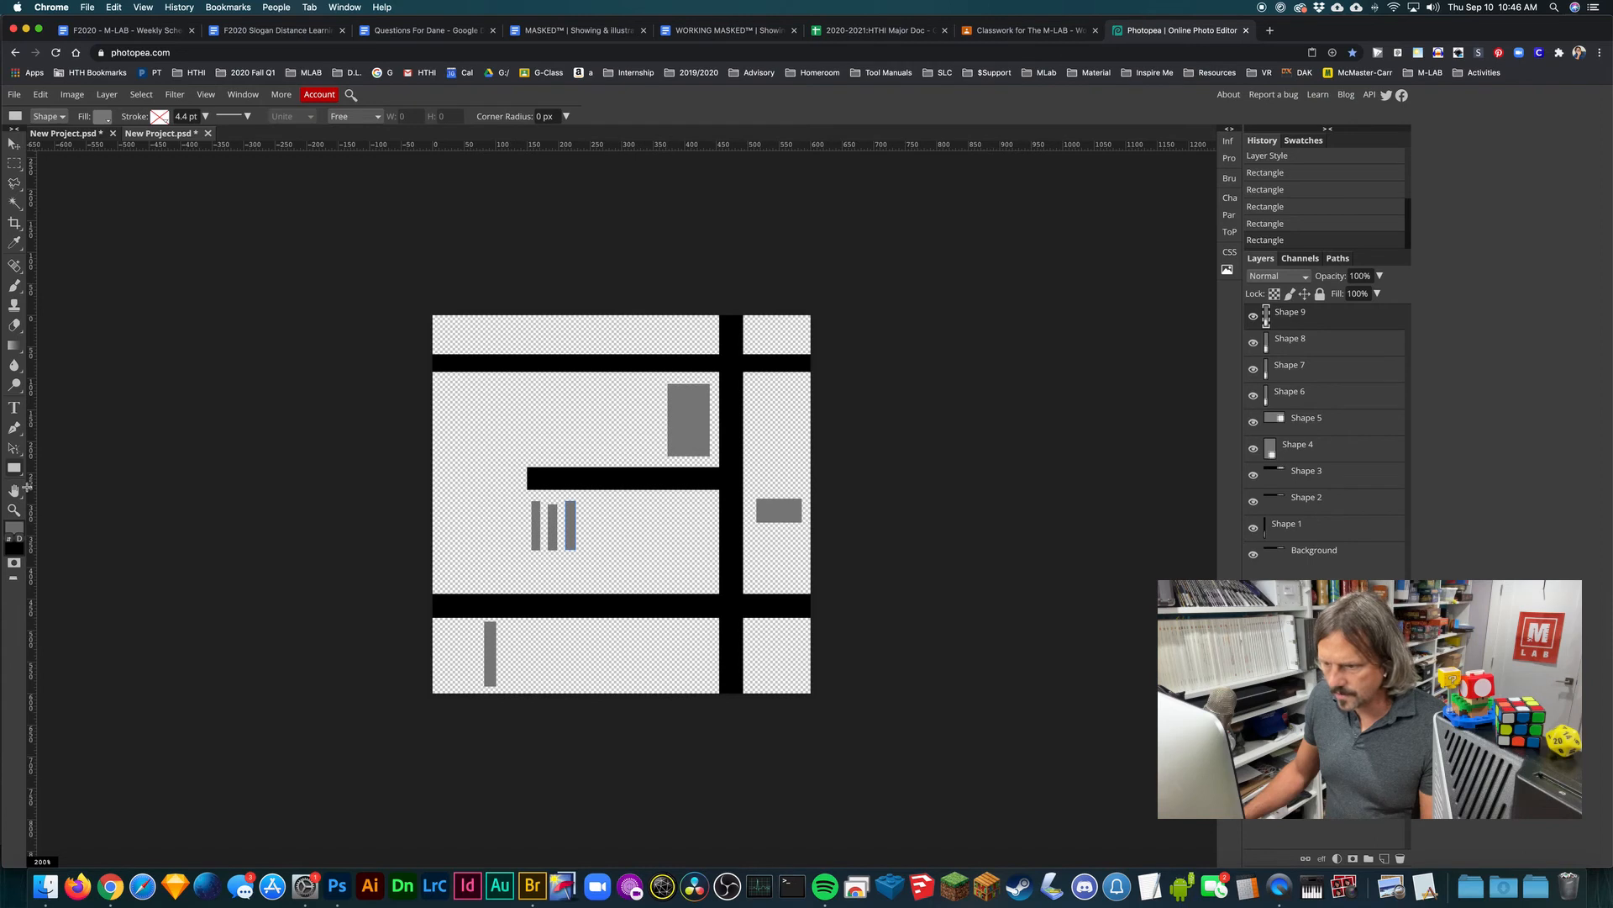
{"action": "right_click", "coordinate": [14, 468]}
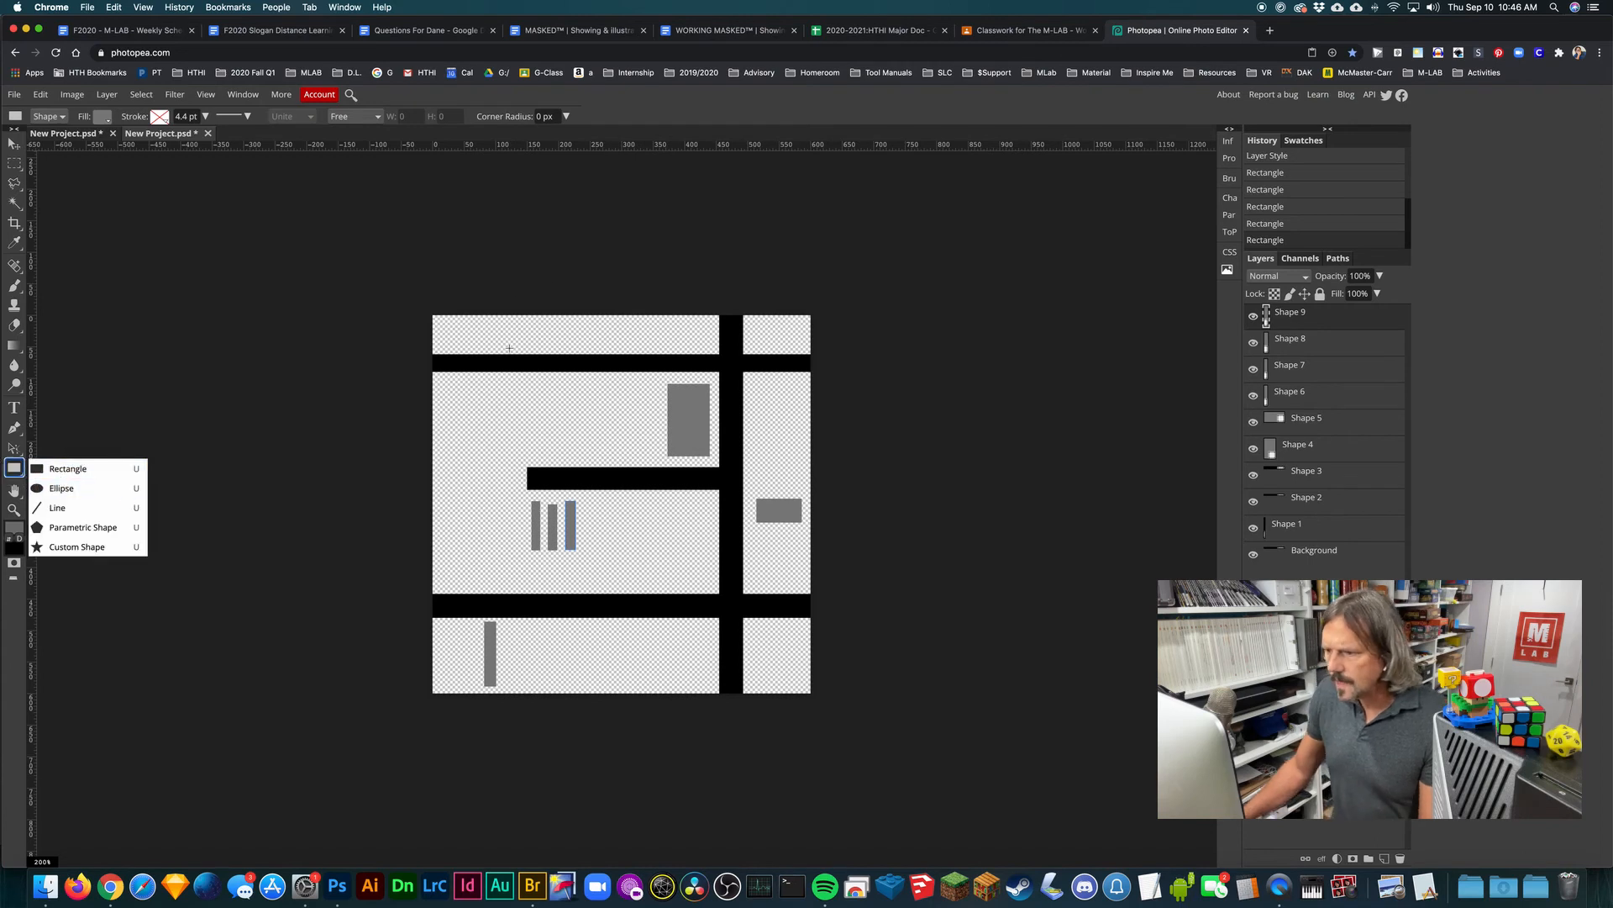
{"action": "left_click_drag", "start_coordinate": [463, 385], "coordinate": [483, 404]}
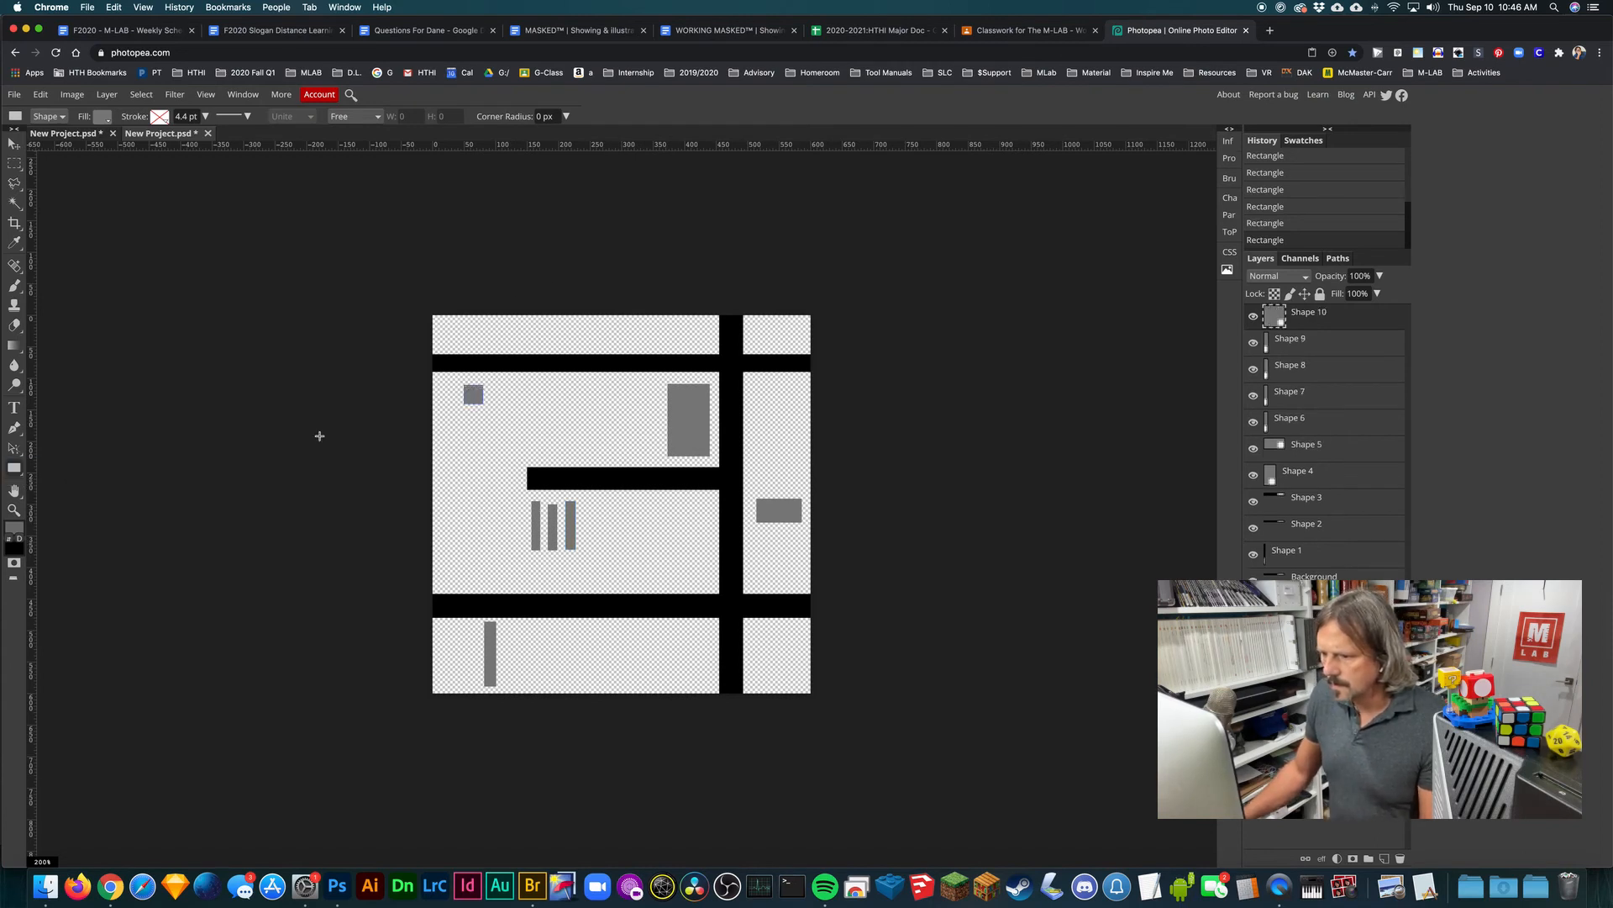
{"action": "key", "text": "super+z"}
Step: Draw three gray circles with the Ellipse tool: in the central block's upper-left corner, near its lower-right corner, and above the short black bar
{"action": "right_click", "coordinate": [14, 468]}
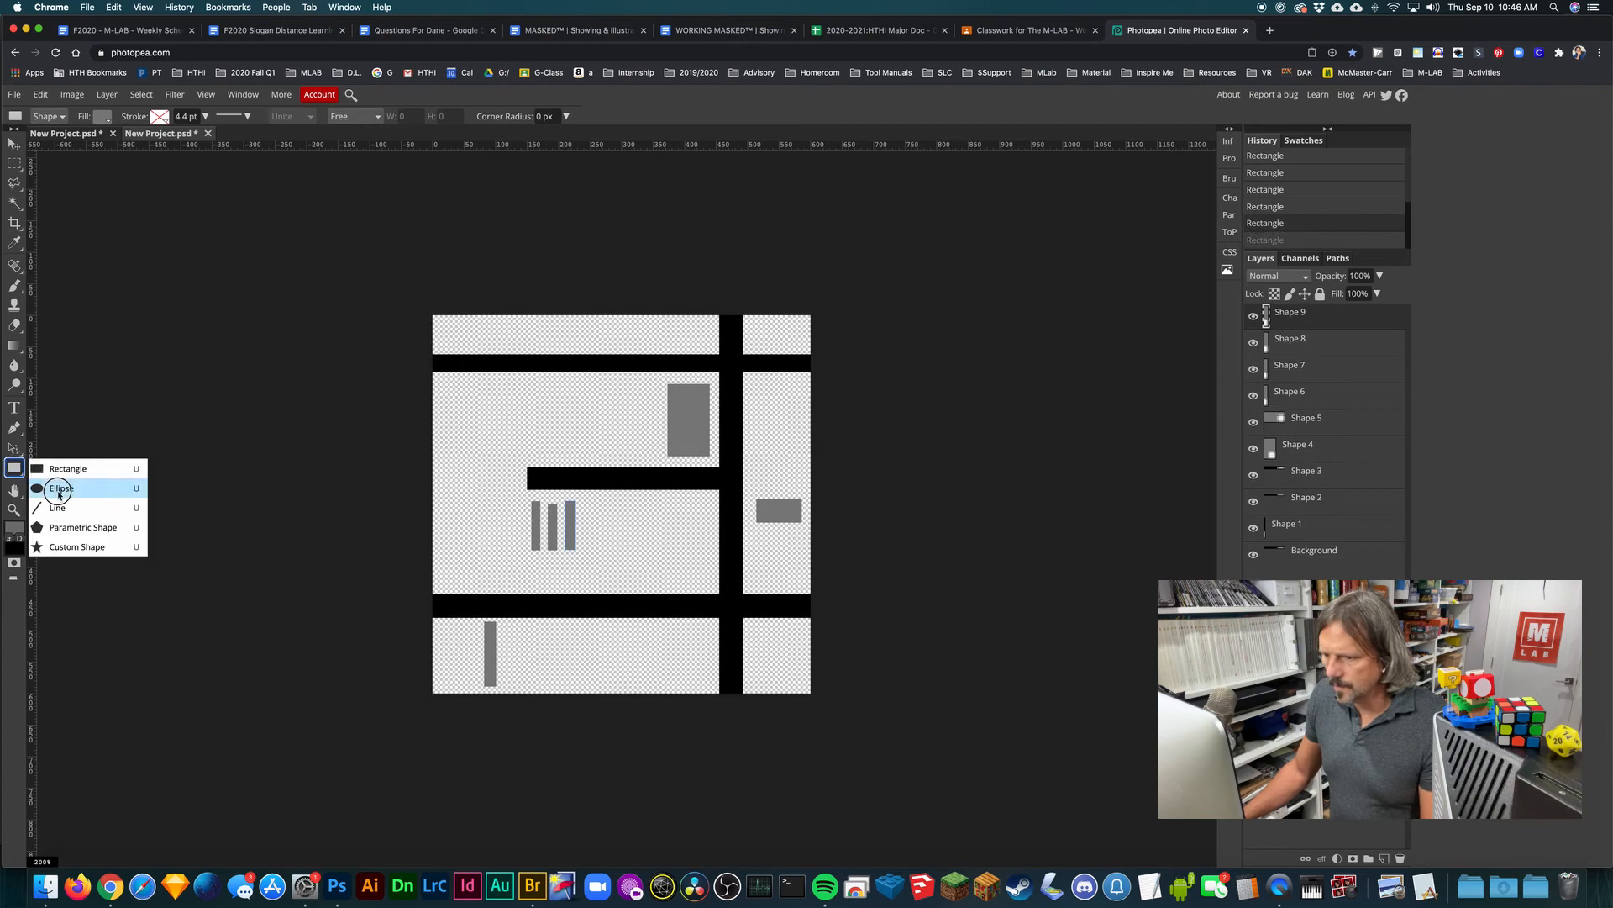
{"action": "left_click", "coordinate": [104, 490]}
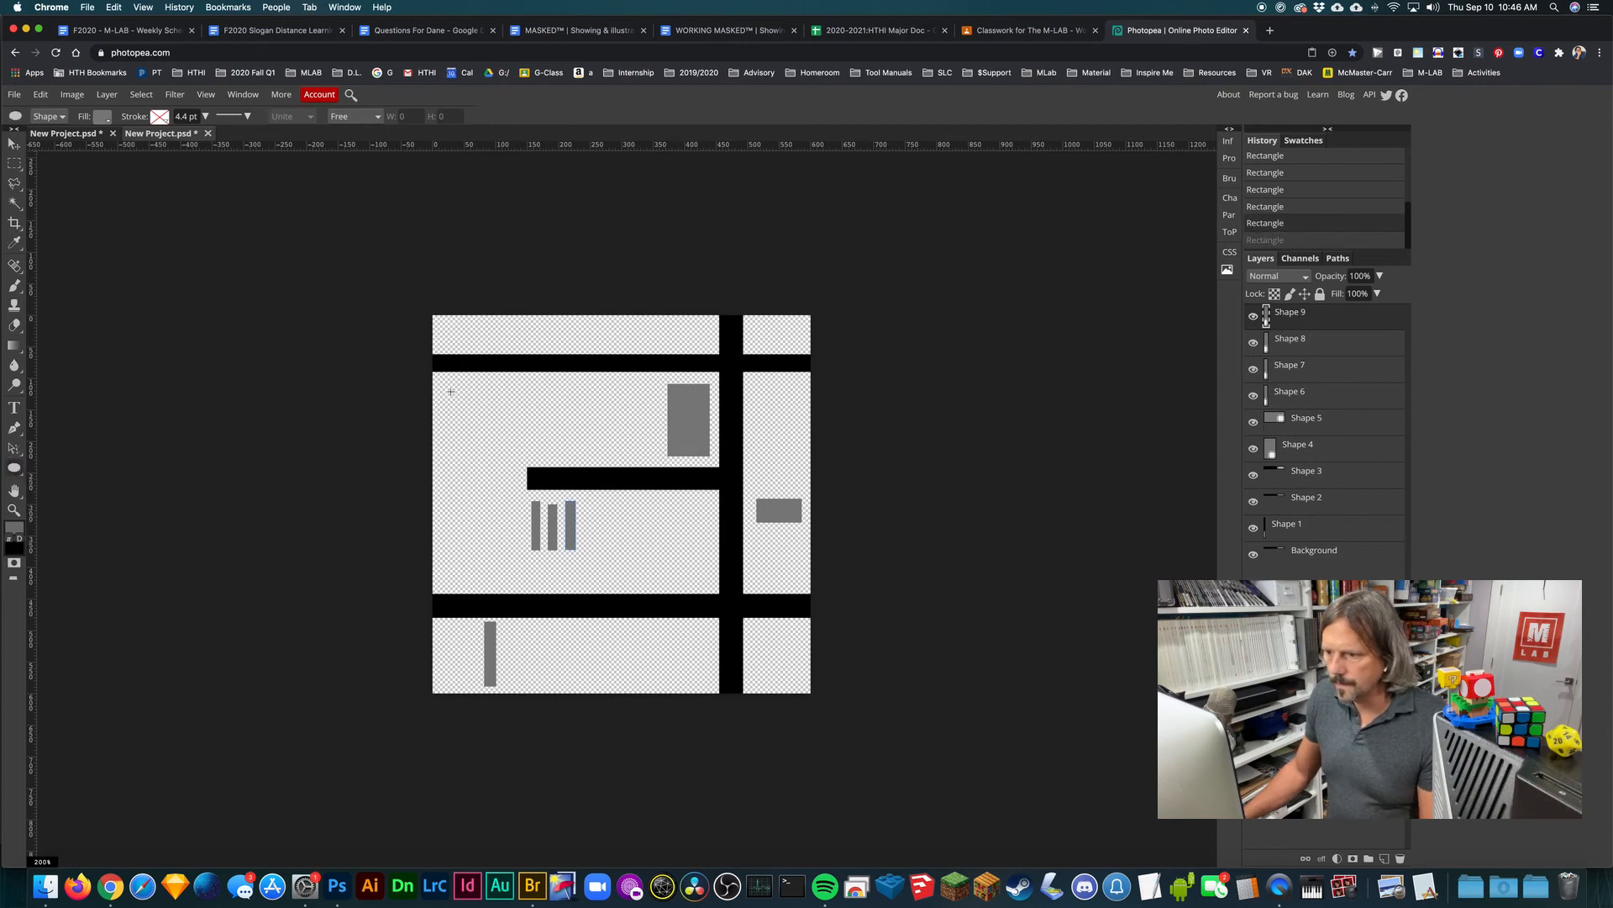
{"action": "left_click_drag", "start_coordinate": [451, 391], "coordinate": [463, 402]}
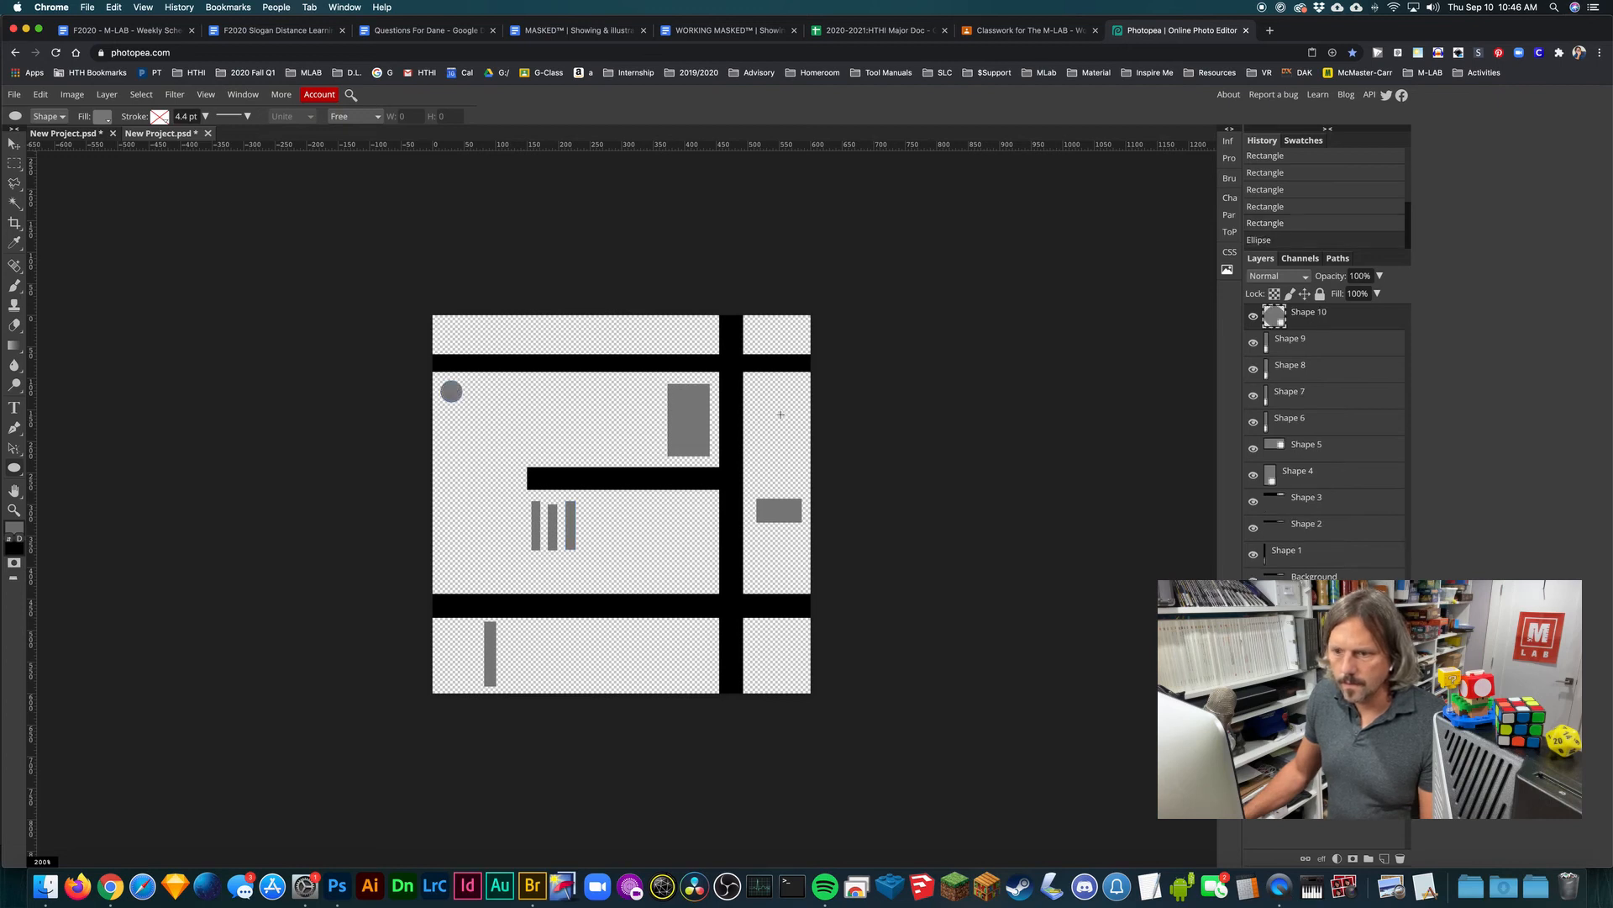
{"action": "left_click_drag", "start_coordinate": [689, 573], "coordinate": [701, 585]}
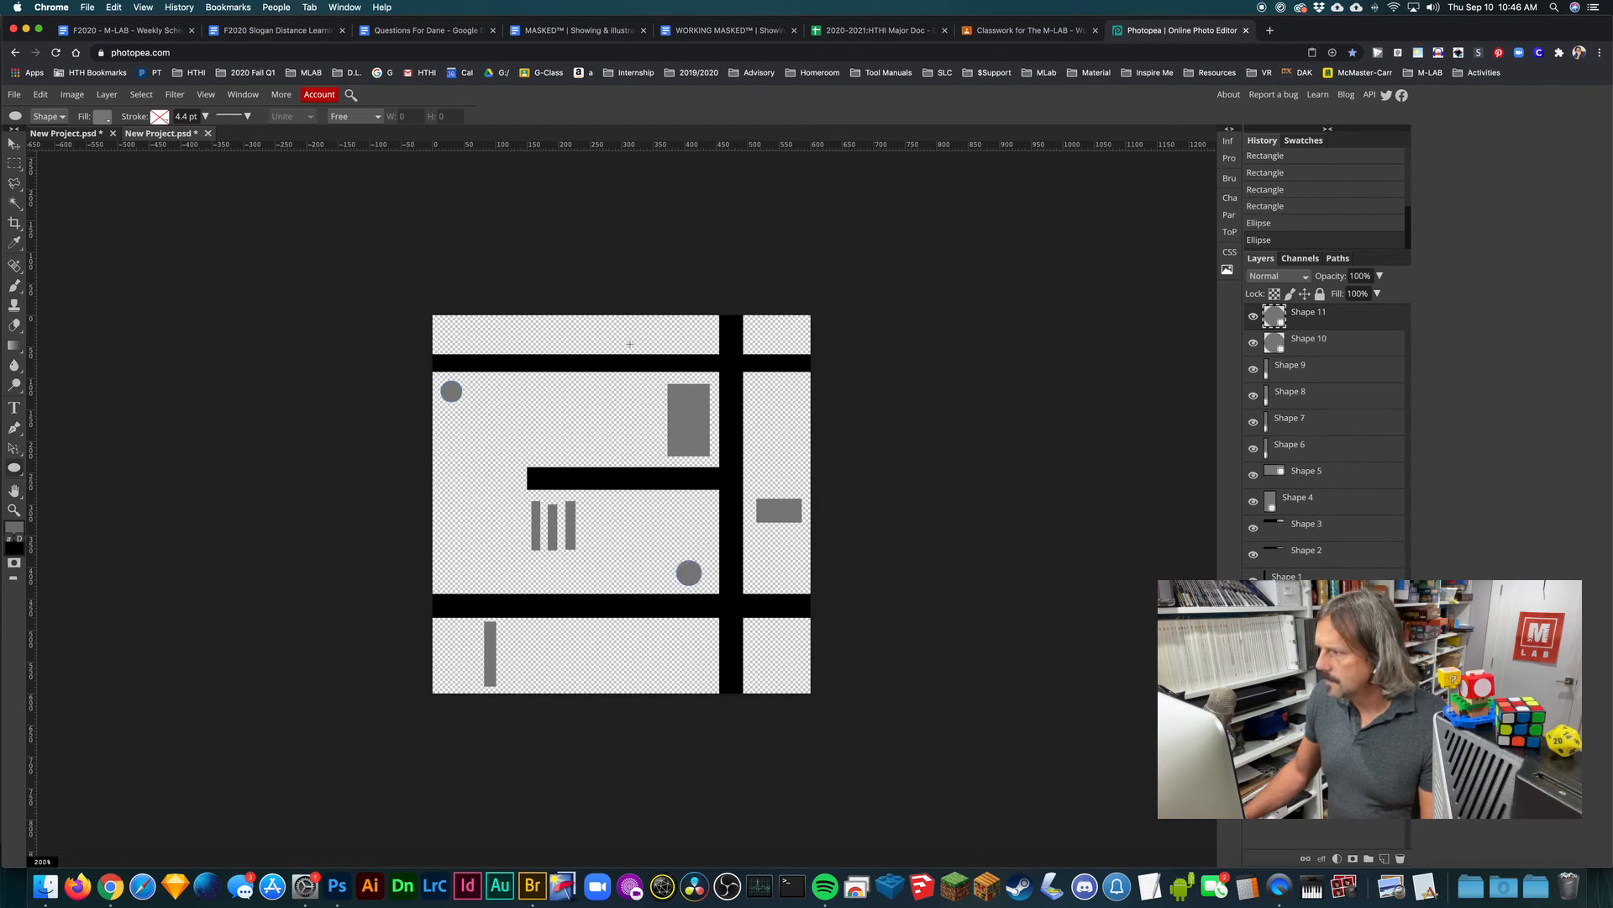
{"action": "left_click_drag", "start_coordinate": [531, 430], "coordinate": [557, 456]}
Step: Set the foreground color to light gray and give the circle above the short black bar a light gray solid fill
{"action": "left_click", "coordinate": [102, 116]}
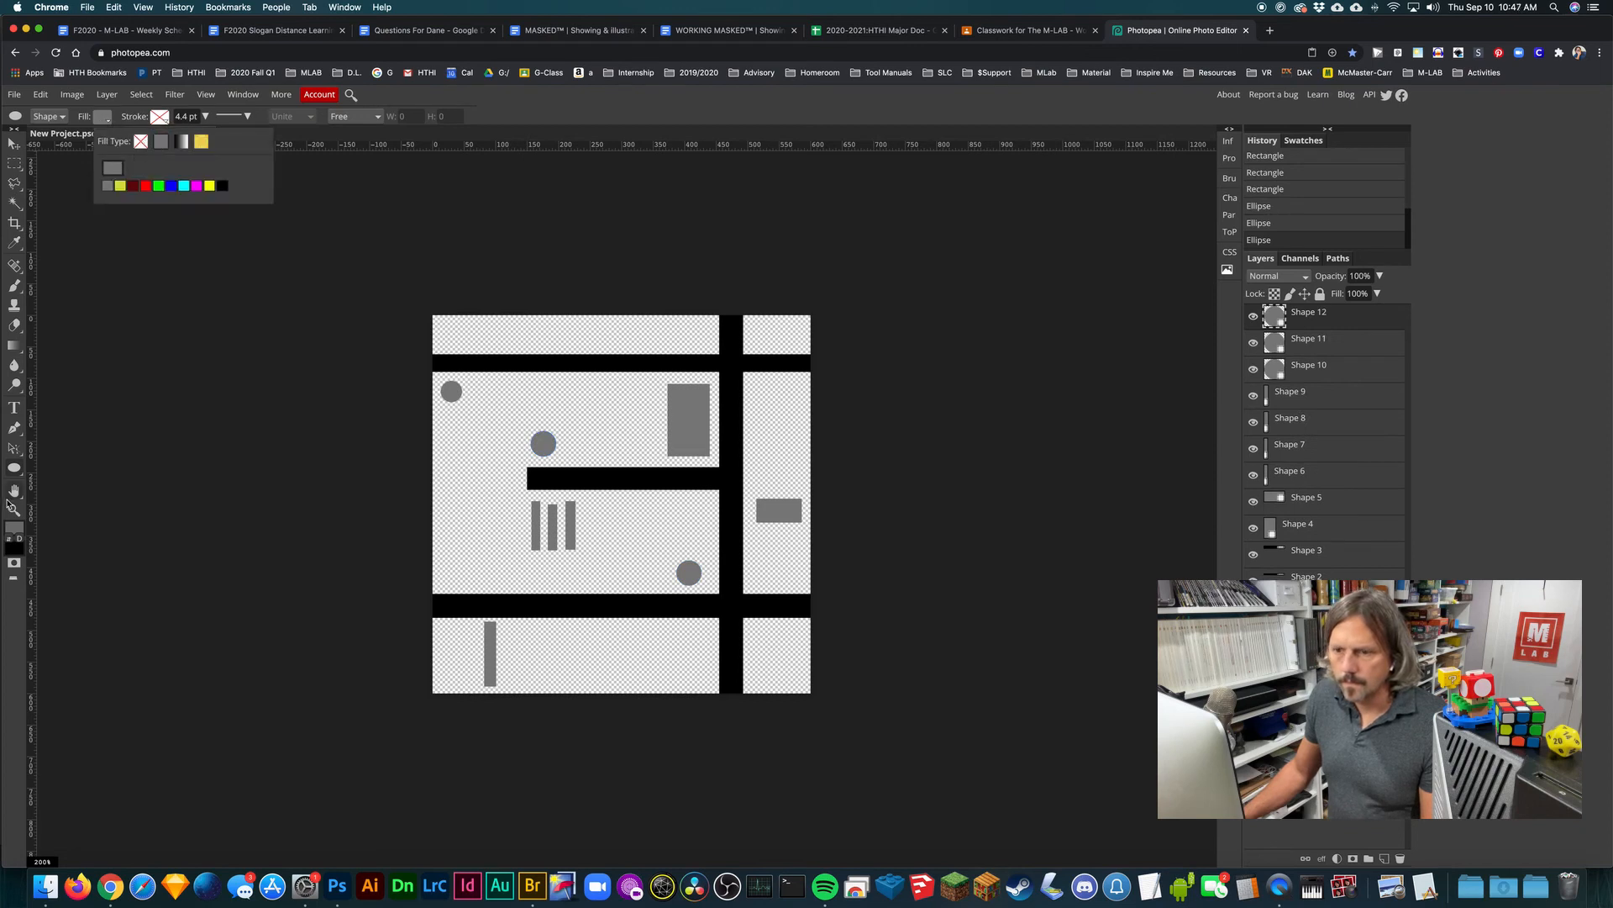
{"action": "left_click", "coordinate": [14, 528]}
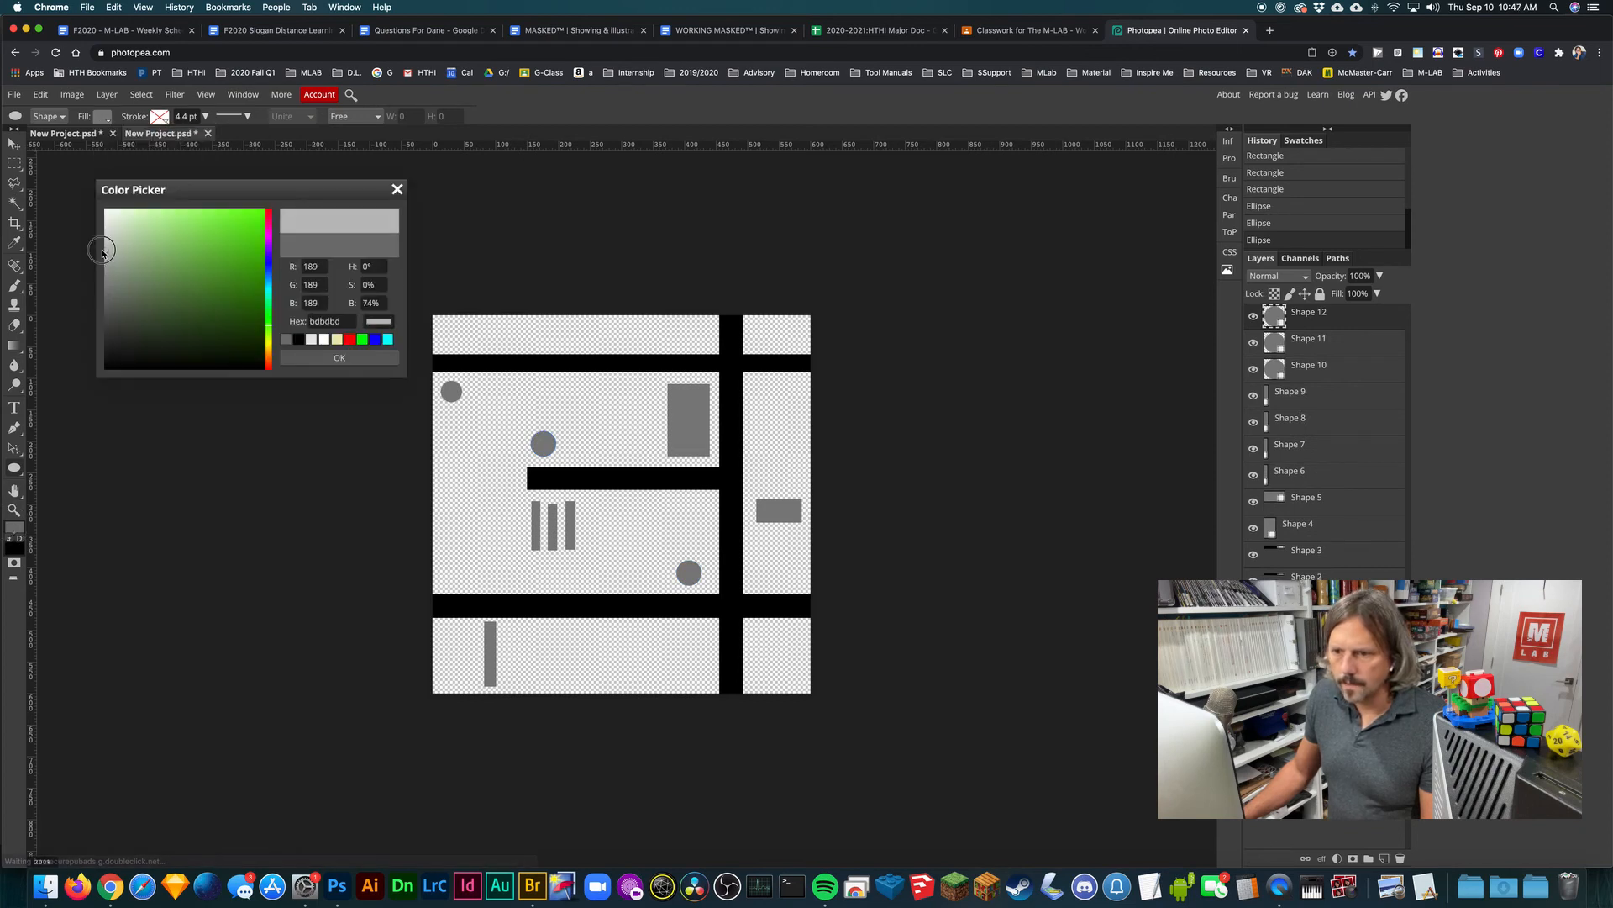
{"action": "left_click", "coordinate": [339, 358]}
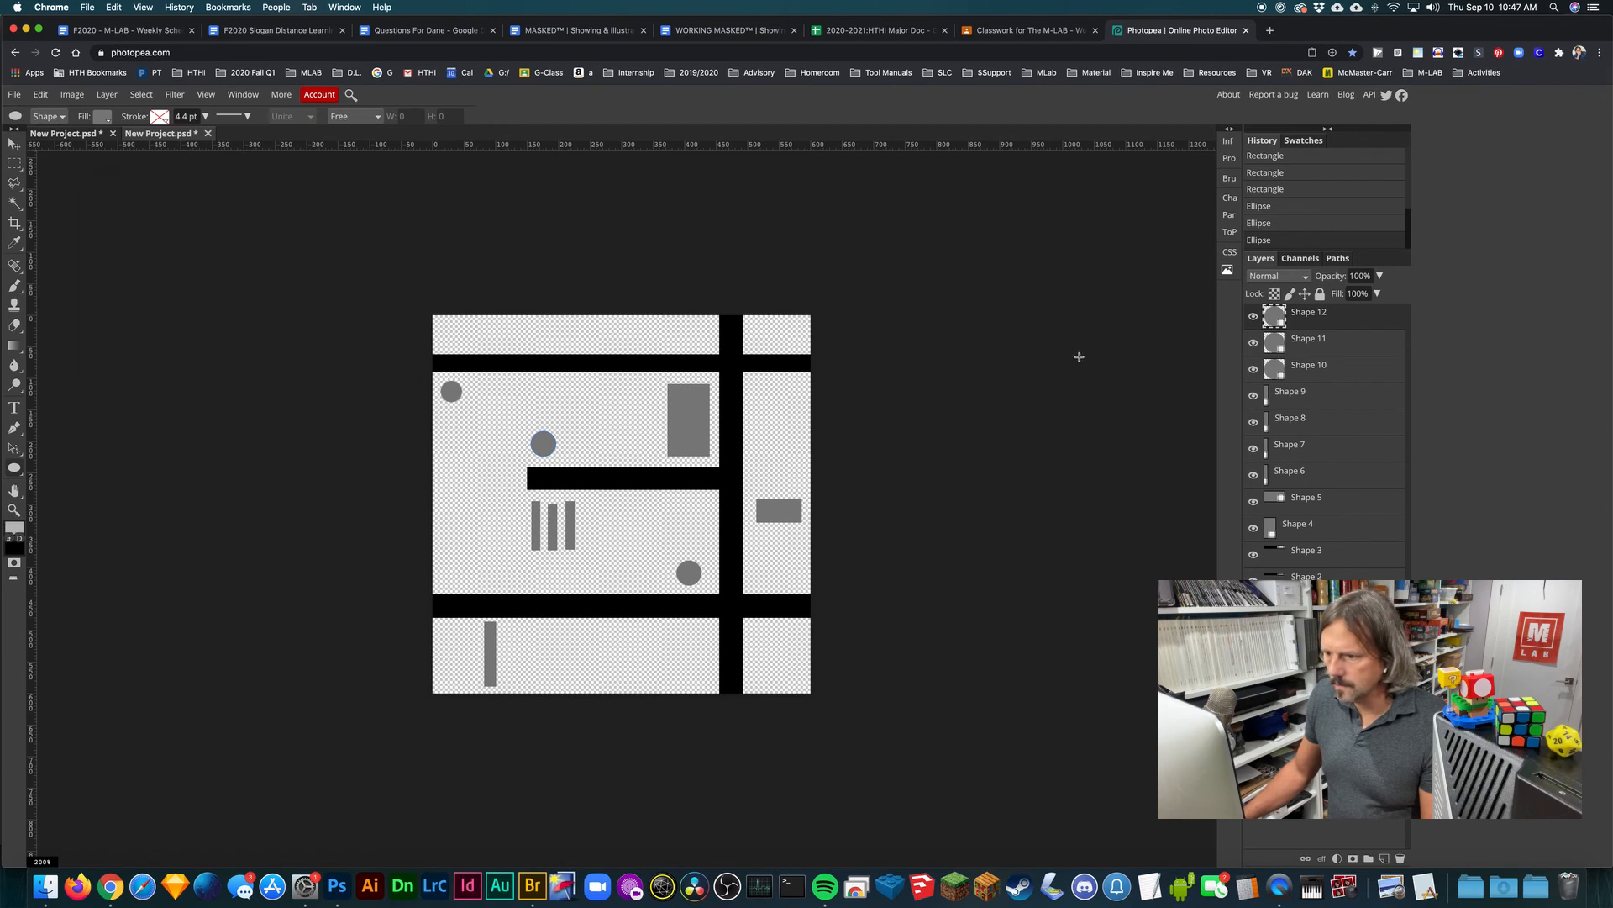
{"action": "left_click", "coordinate": [1275, 319]}
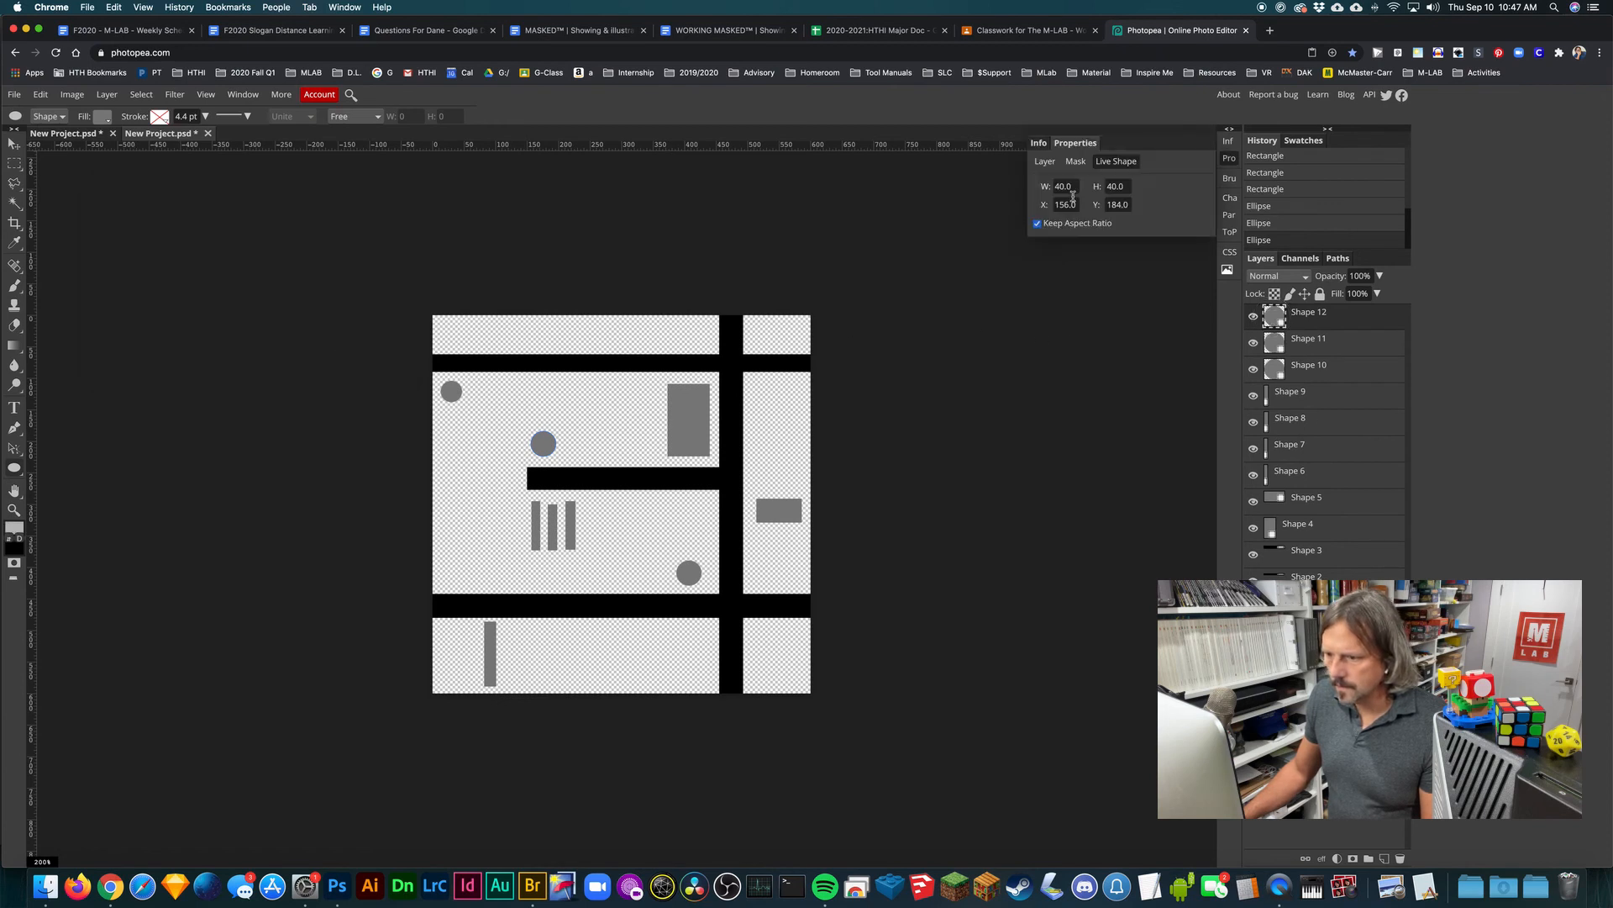
{"action": "left_click", "coordinate": [102, 116]}
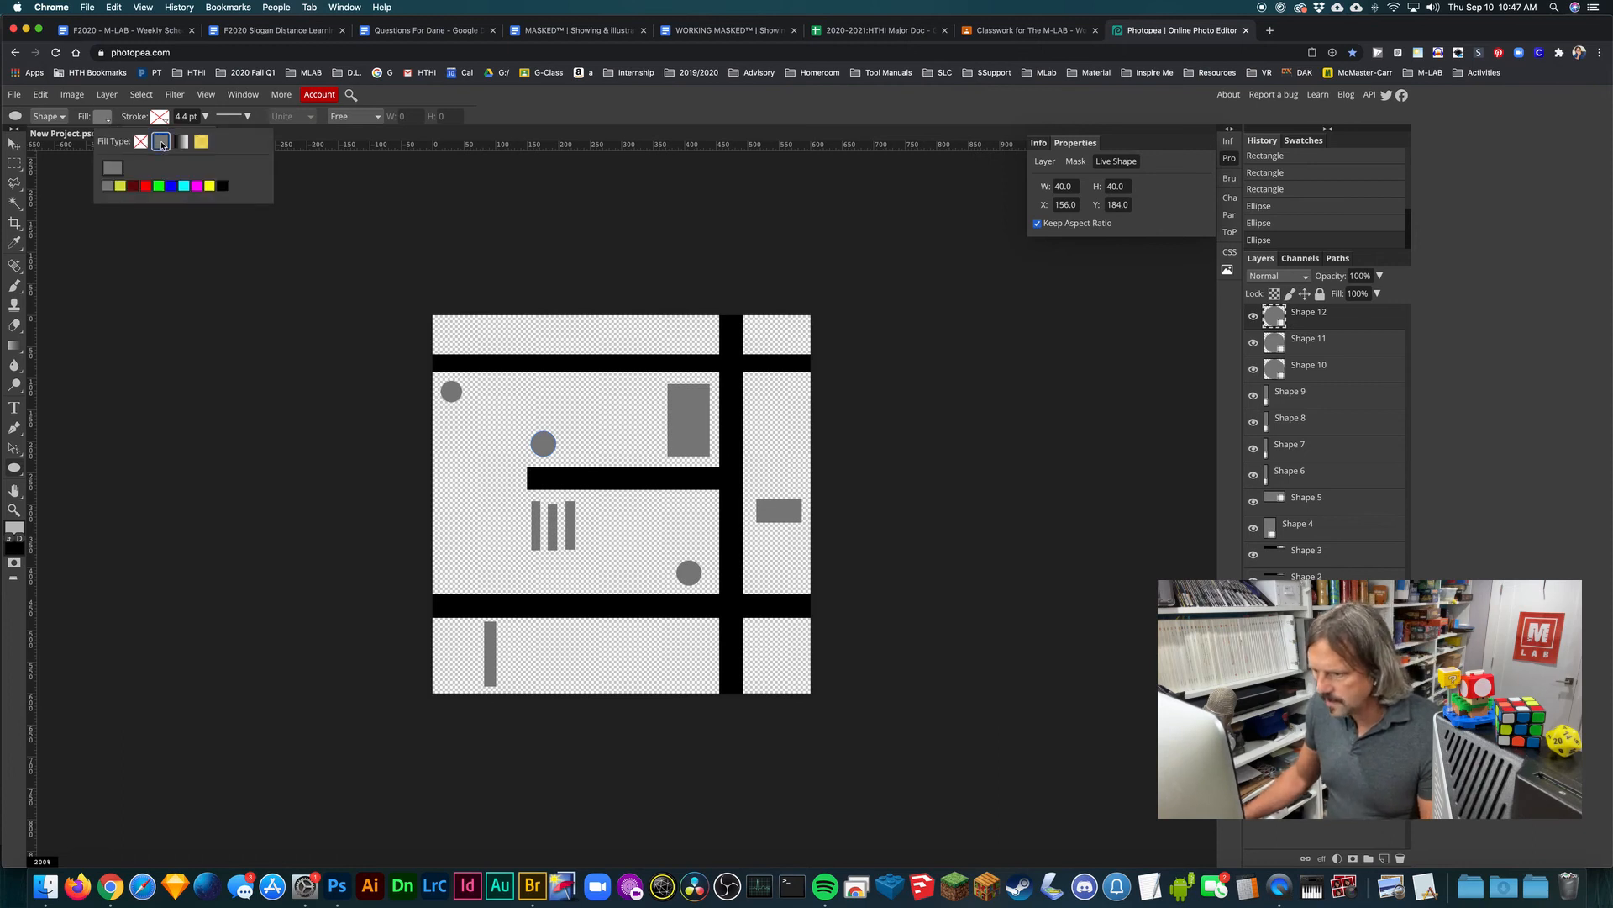
{"action": "left_click", "coordinate": [161, 142]}
{"action": "left_click_drag", "start_coordinate": [123, 288], "coordinate": [101, 259]}
{"action": "left_click", "coordinate": [304, 361]}
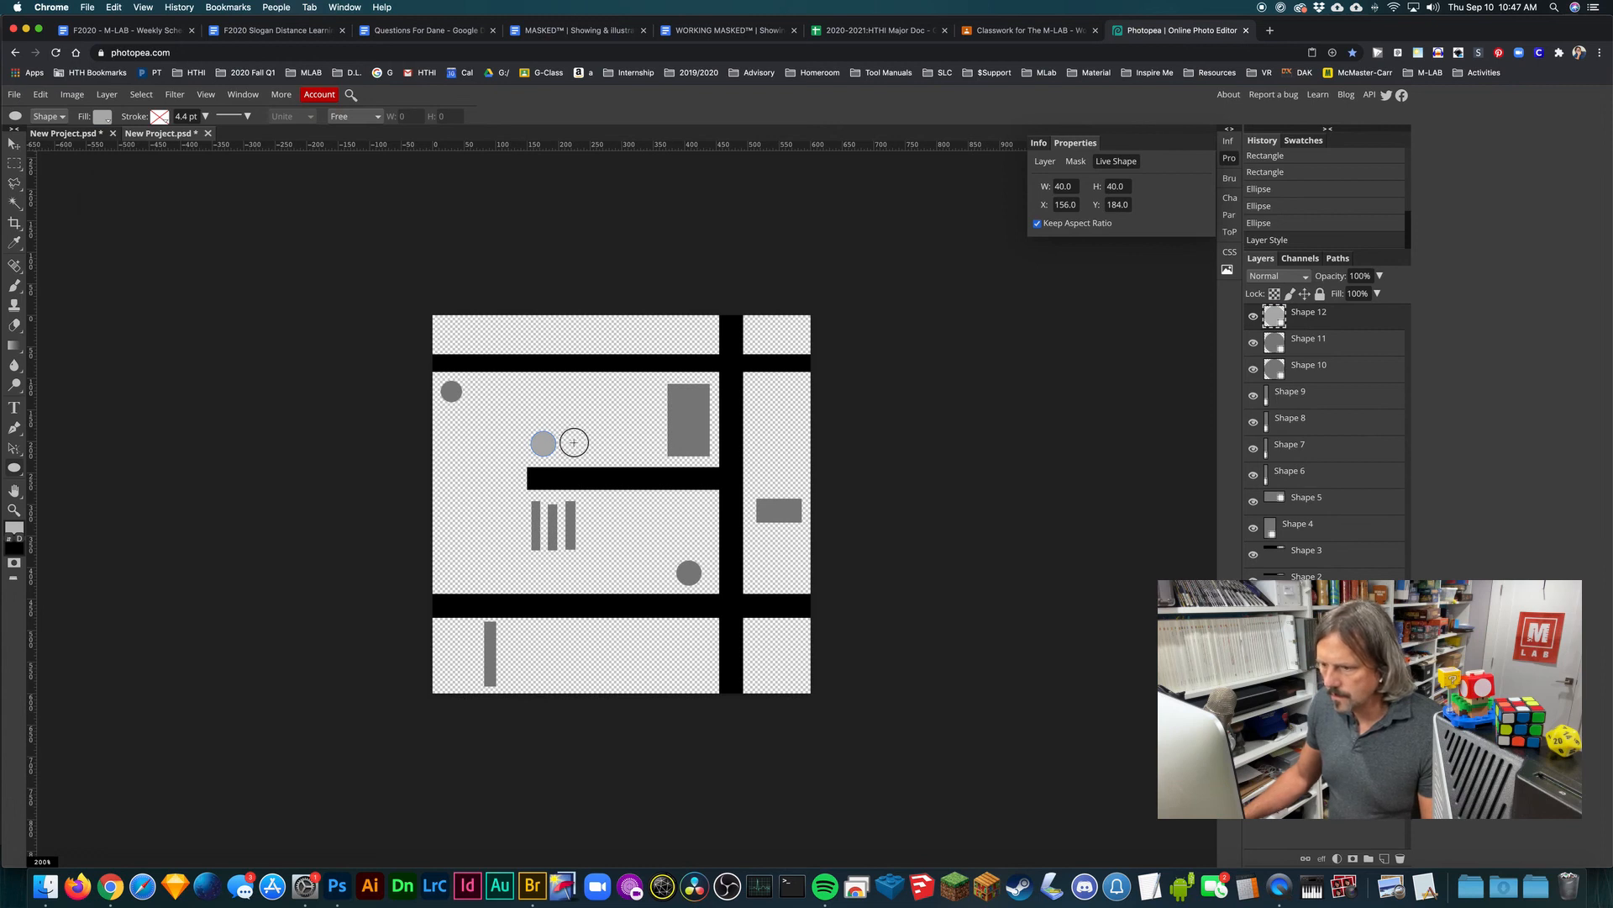
Step: Draw a light gray circle about 42 px wide beside the previous one and spread four duplicates over the upper-right, left and lower areas of the tile
{"action": "left_click_drag", "start_coordinate": [574, 442], "coordinate": [774, 338]}
{"action": "left_click", "coordinate": [14, 143]}
{"action": "left_click_drag", "start_coordinate": [774, 338], "coordinate": [535, 637]}
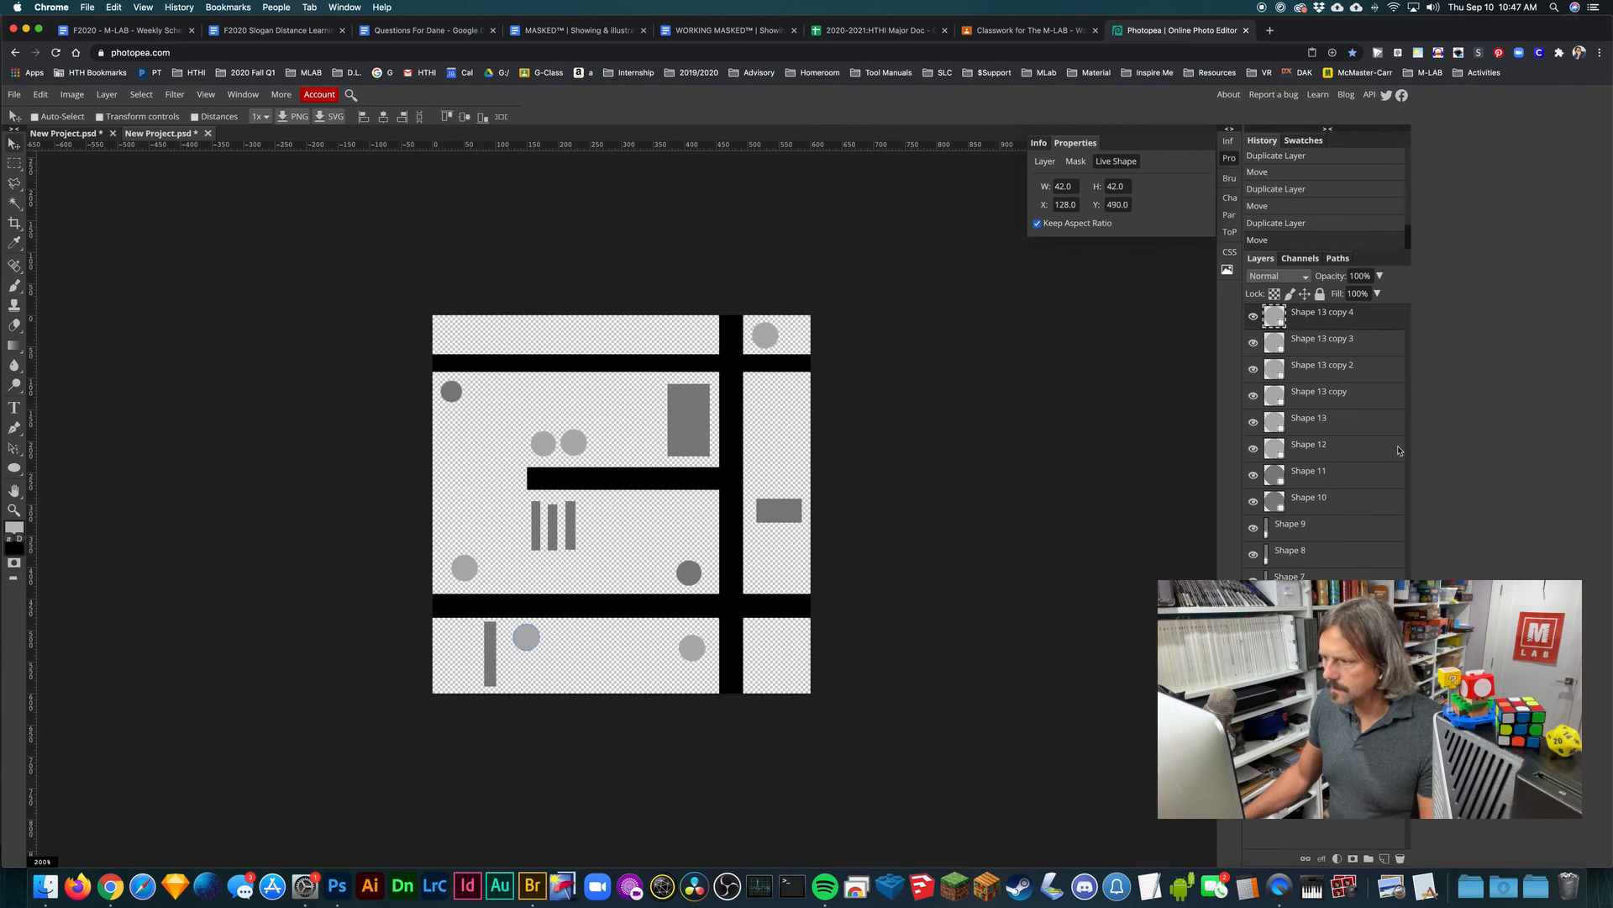
Step: Select the entire tile canvas and define it as a new pattern
{"action": "key", "text": "super+a"}
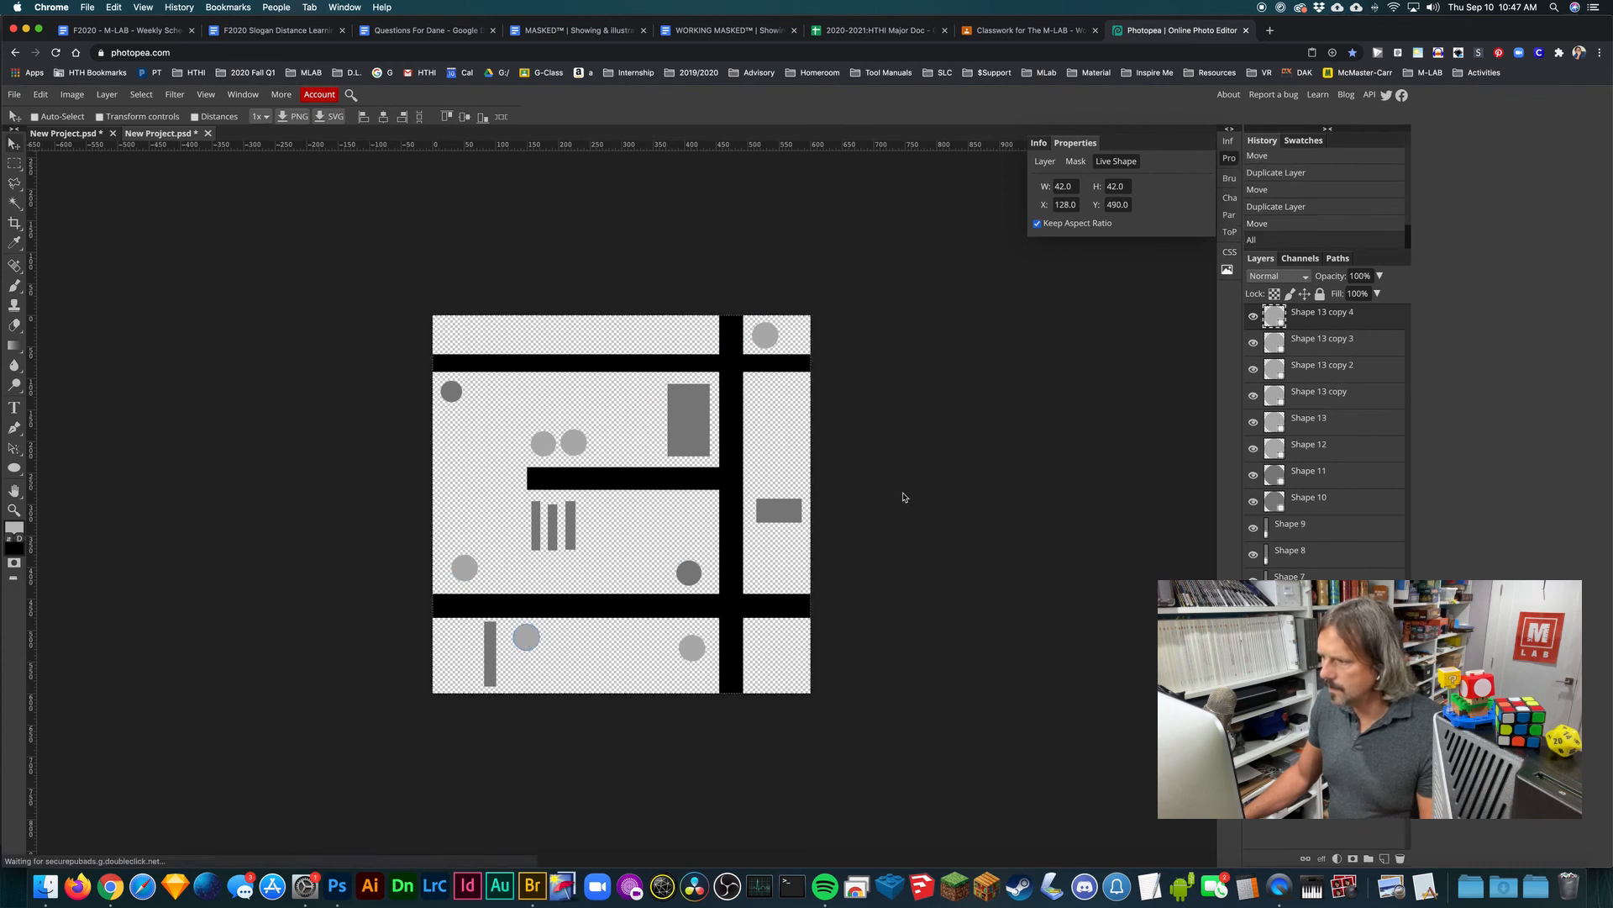
{"action": "left_click", "coordinate": [39, 95]}
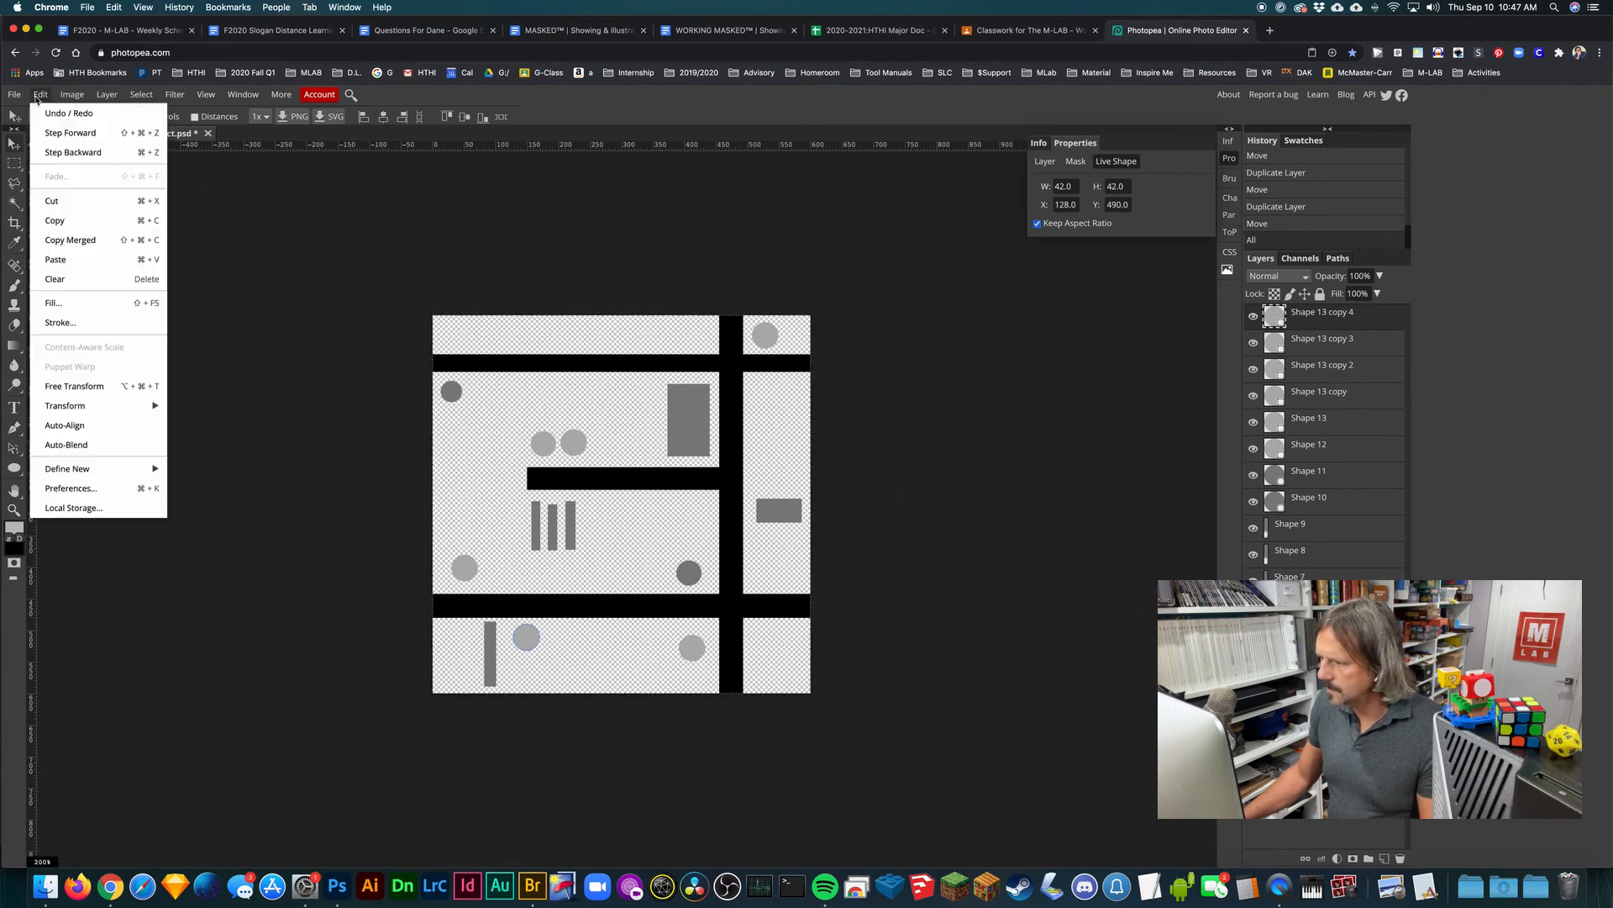
{"action": "mouse_move", "coordinate": [126, 468]}
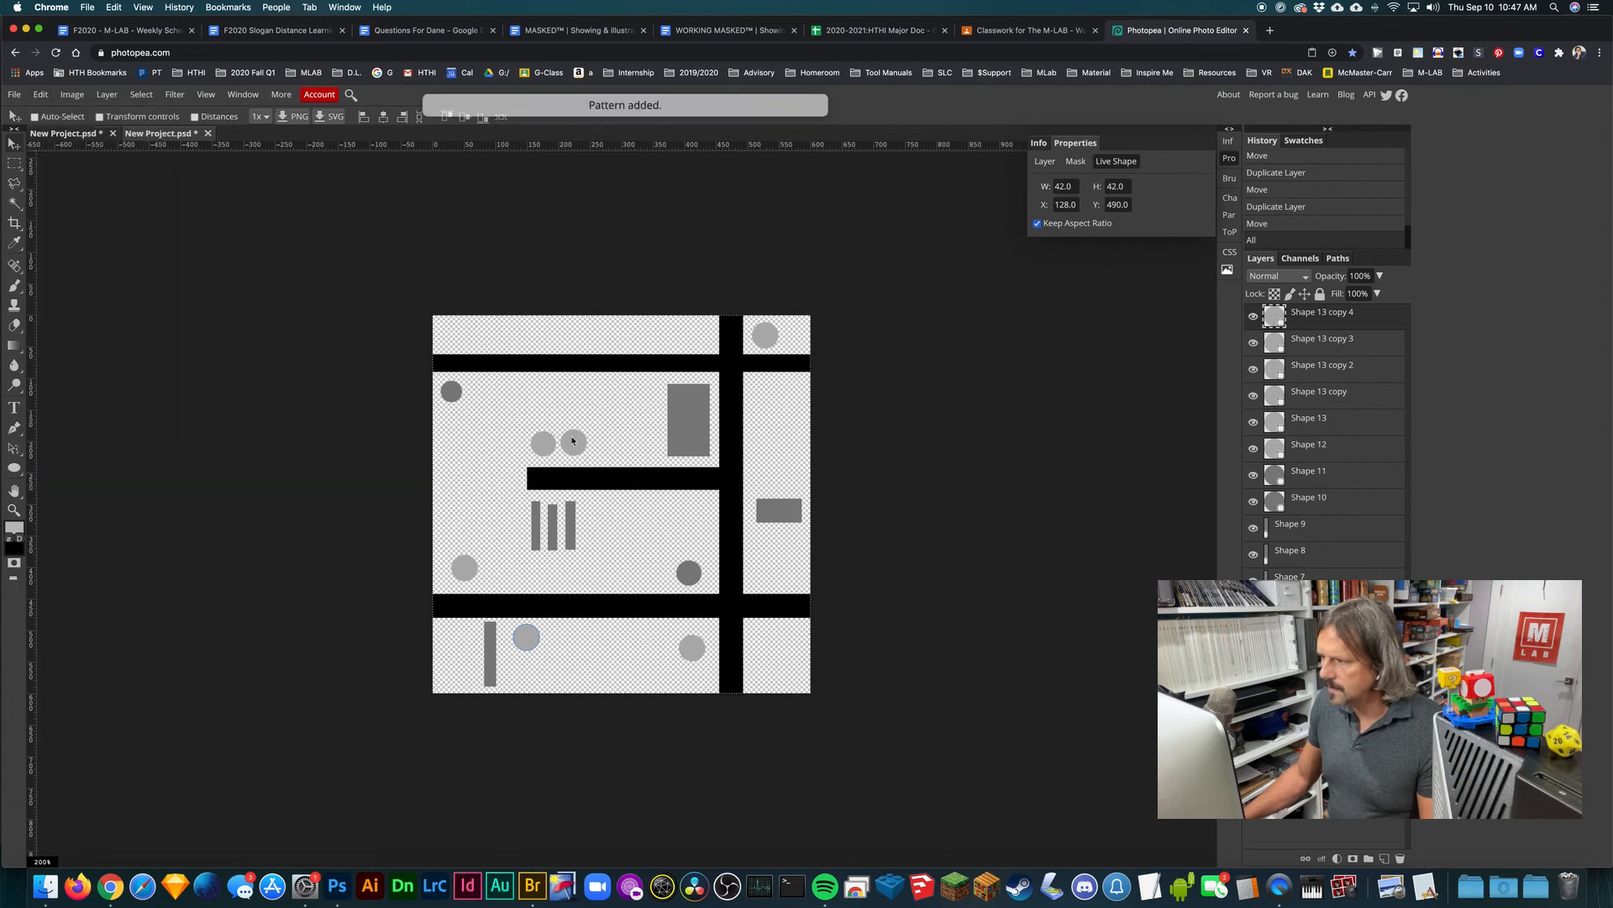
{"action": "left_click", "coordinate": [223, 468]}
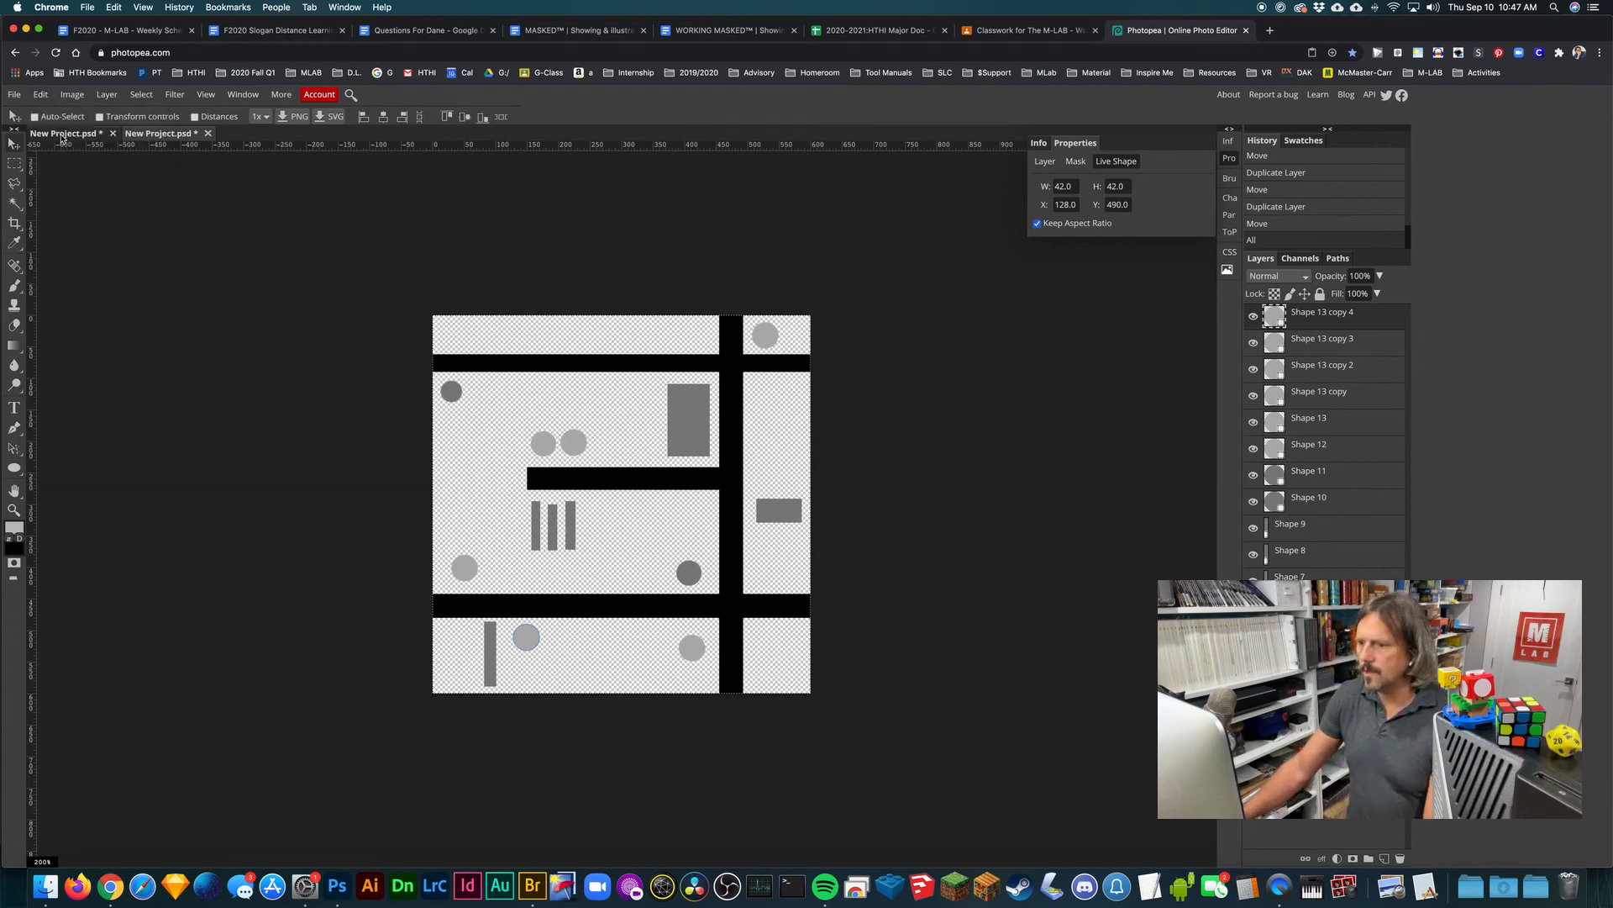
Step: Switch to the gray document and give its Background layer a Pattern Overlay using the newly defined bar-and-circle pattern
{"action": "left_click", "coordinate": [63, 132]}
{"action": "right_click", "coordinate": [1328, 315]}
{"action": "left_click", "coordinate": [1357, 324]}
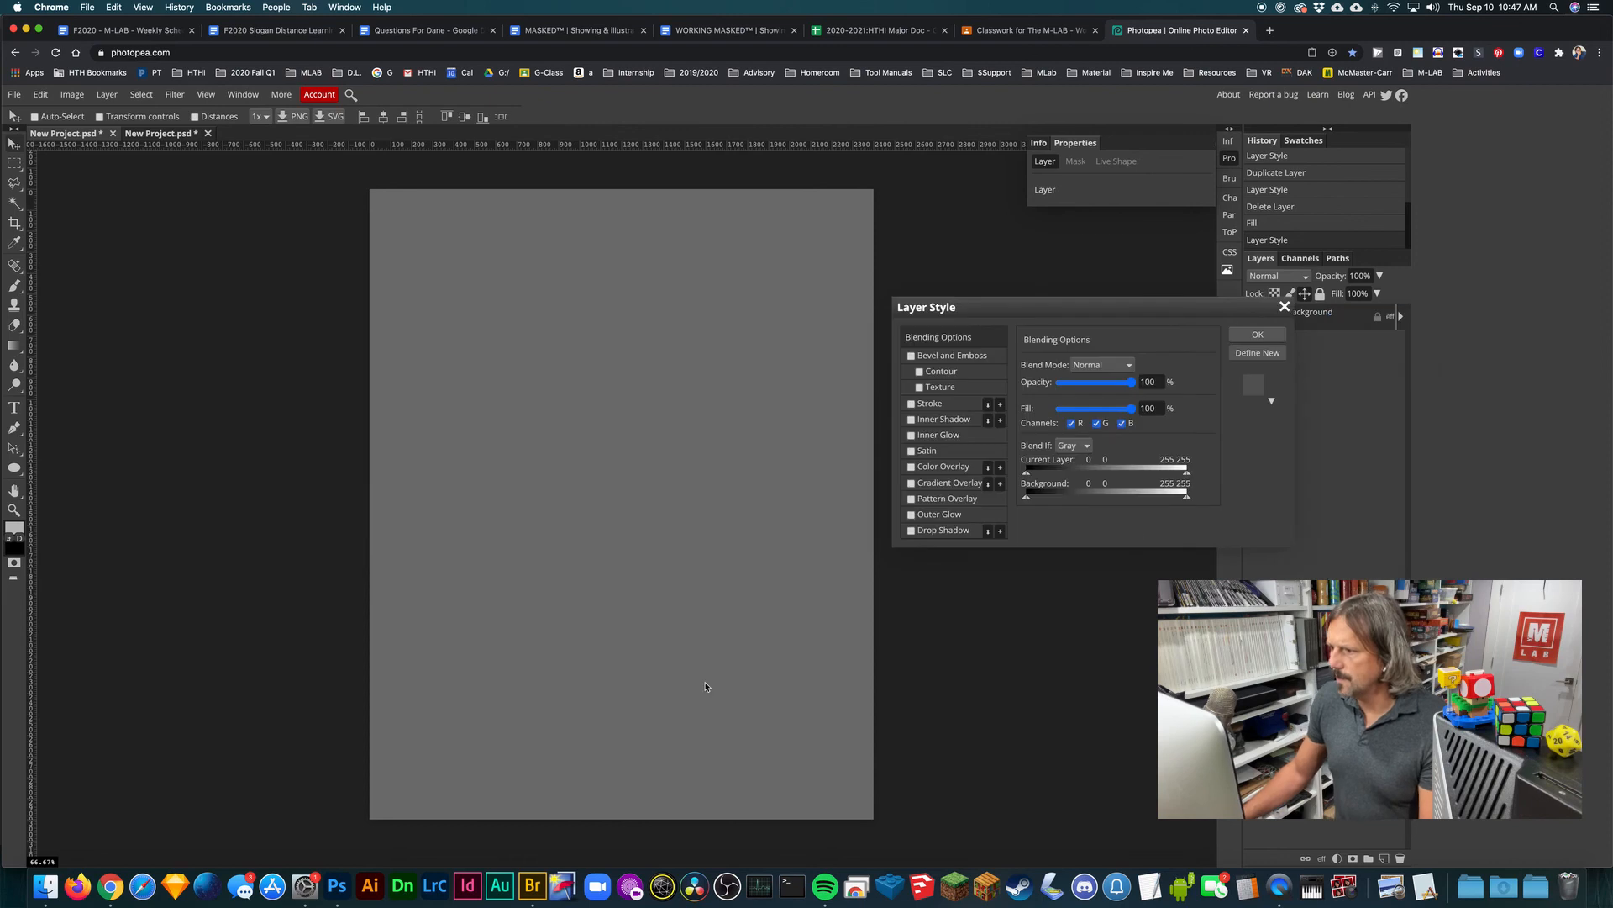
{"action": "left_click", "coordinate": [941, 499]}
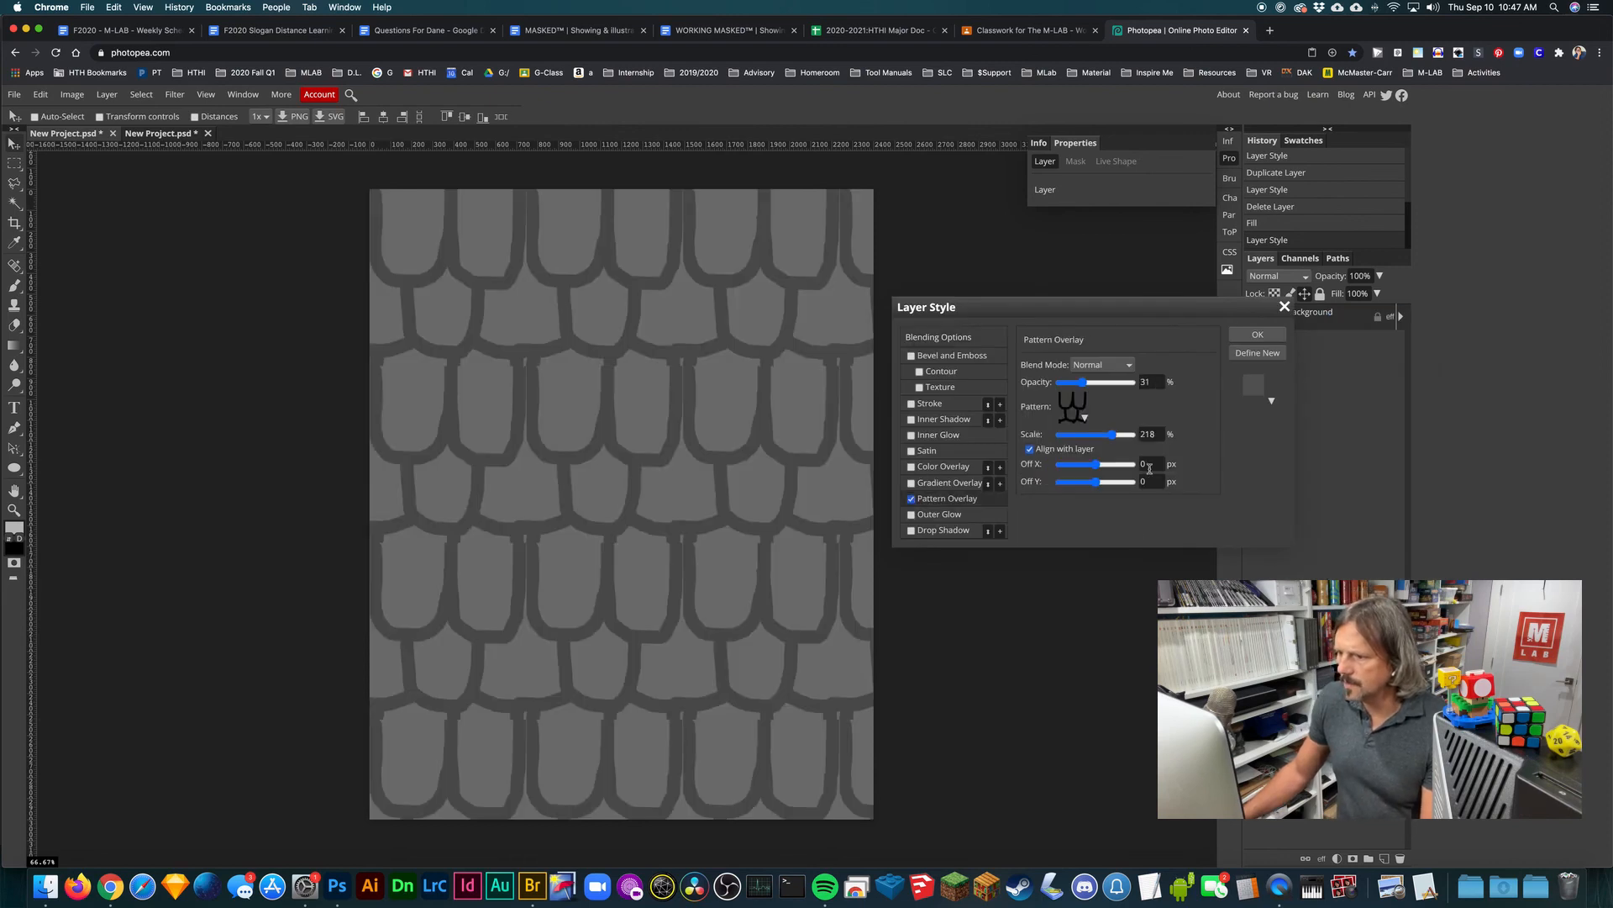
{"action": "left_click", "coordinate": [1083, 417]}
{"action": "left_click", "coordinate": [1067, 502]}
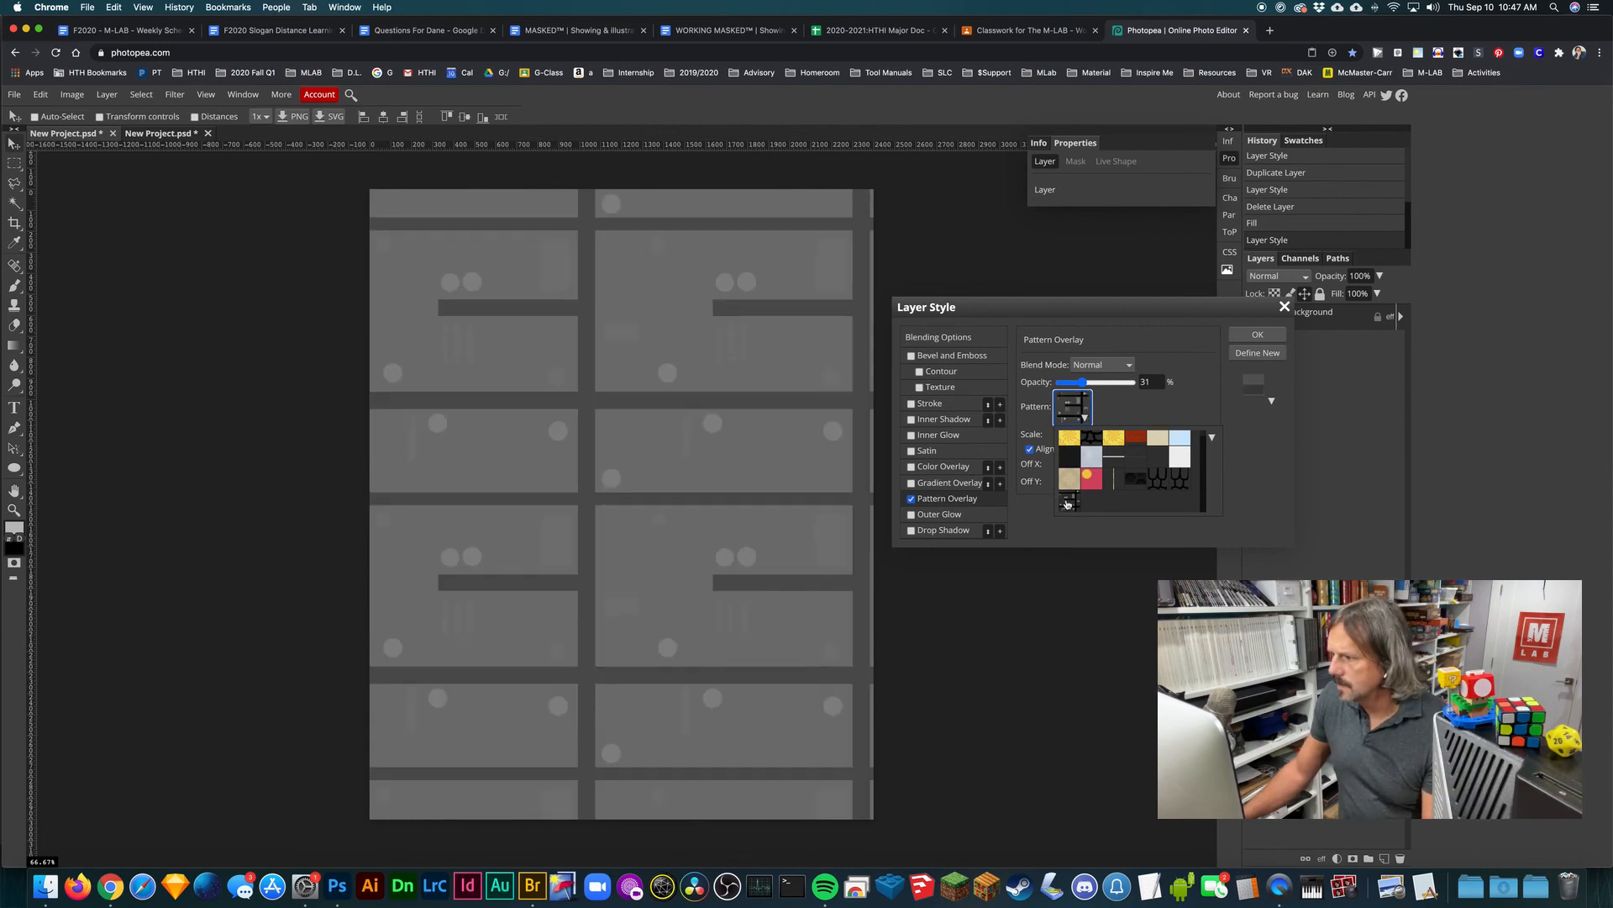
{"action": "left_click", "coordinate": [953, 499]}
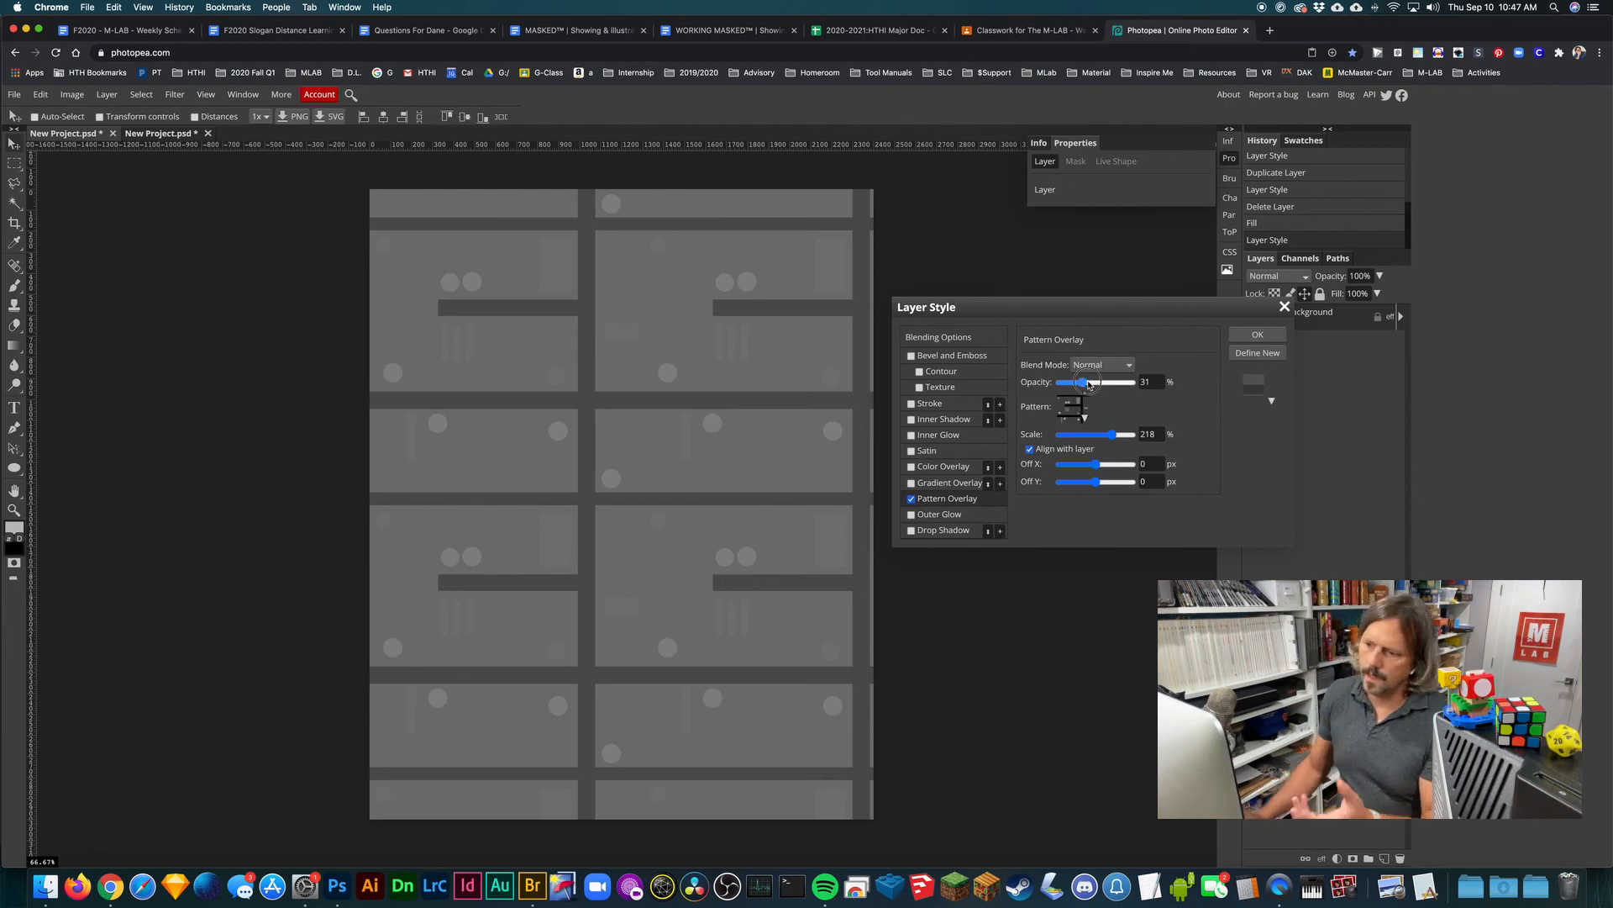
Step: Adjust the Pattern Overlay to 89% opacity and 125% scale, and shift its horizontal offset to 7 px
{"action": "left_click_drag", "start_coordinate": [1090, 384], "coordinate": [1131, 383]}
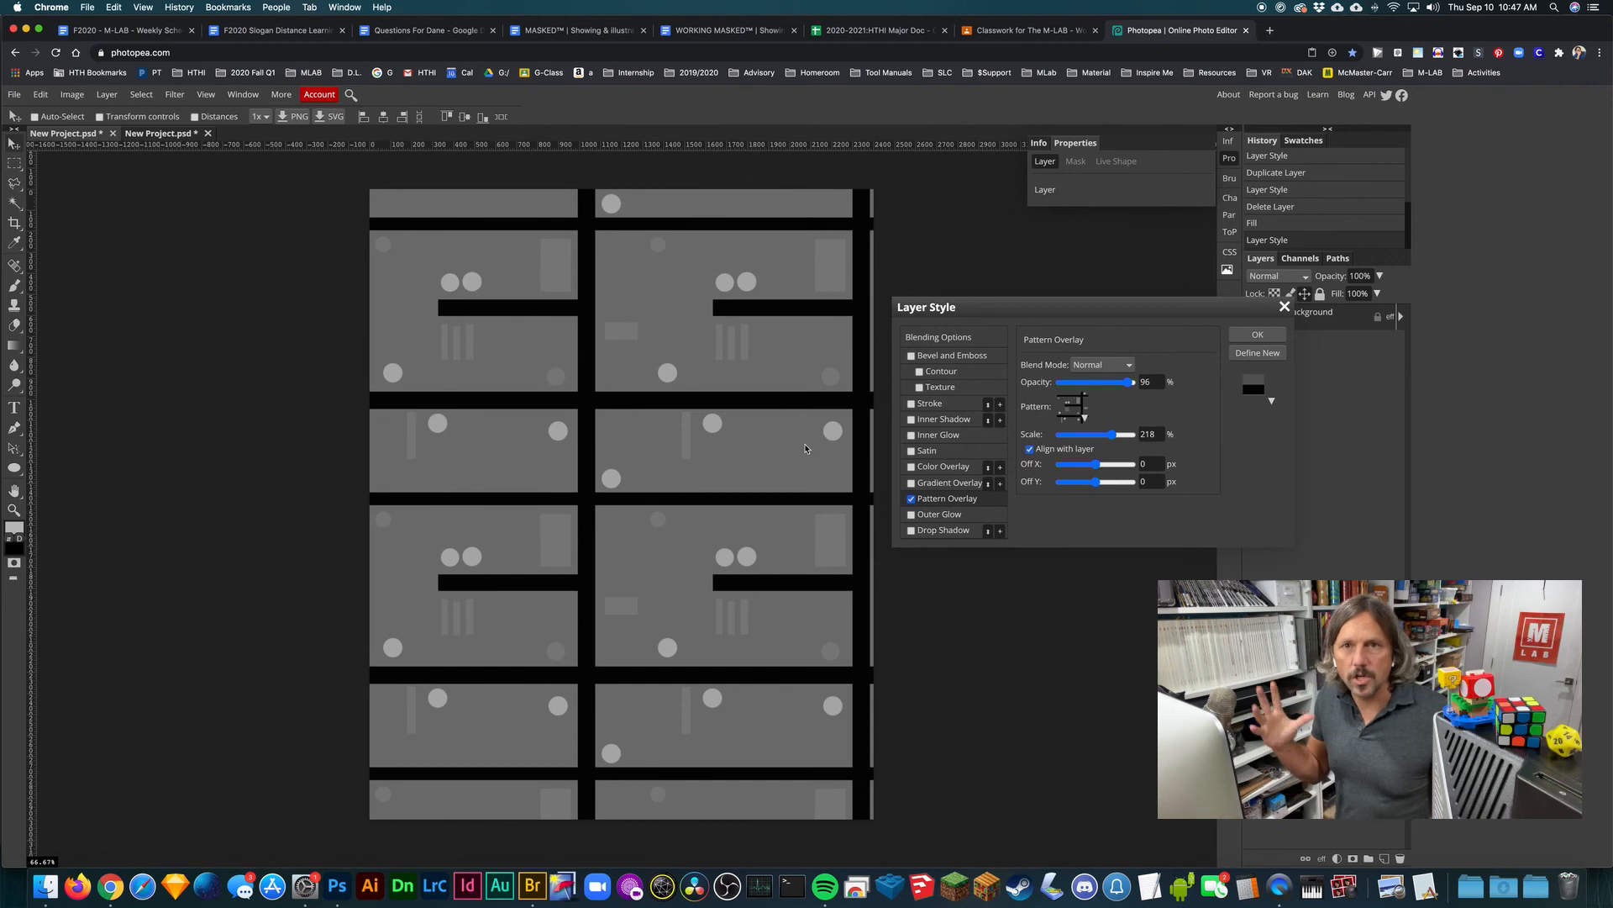
{"action": "left_click_drag", "start_coordinate": [1116, 443], "coordinate": [1085, 438]}
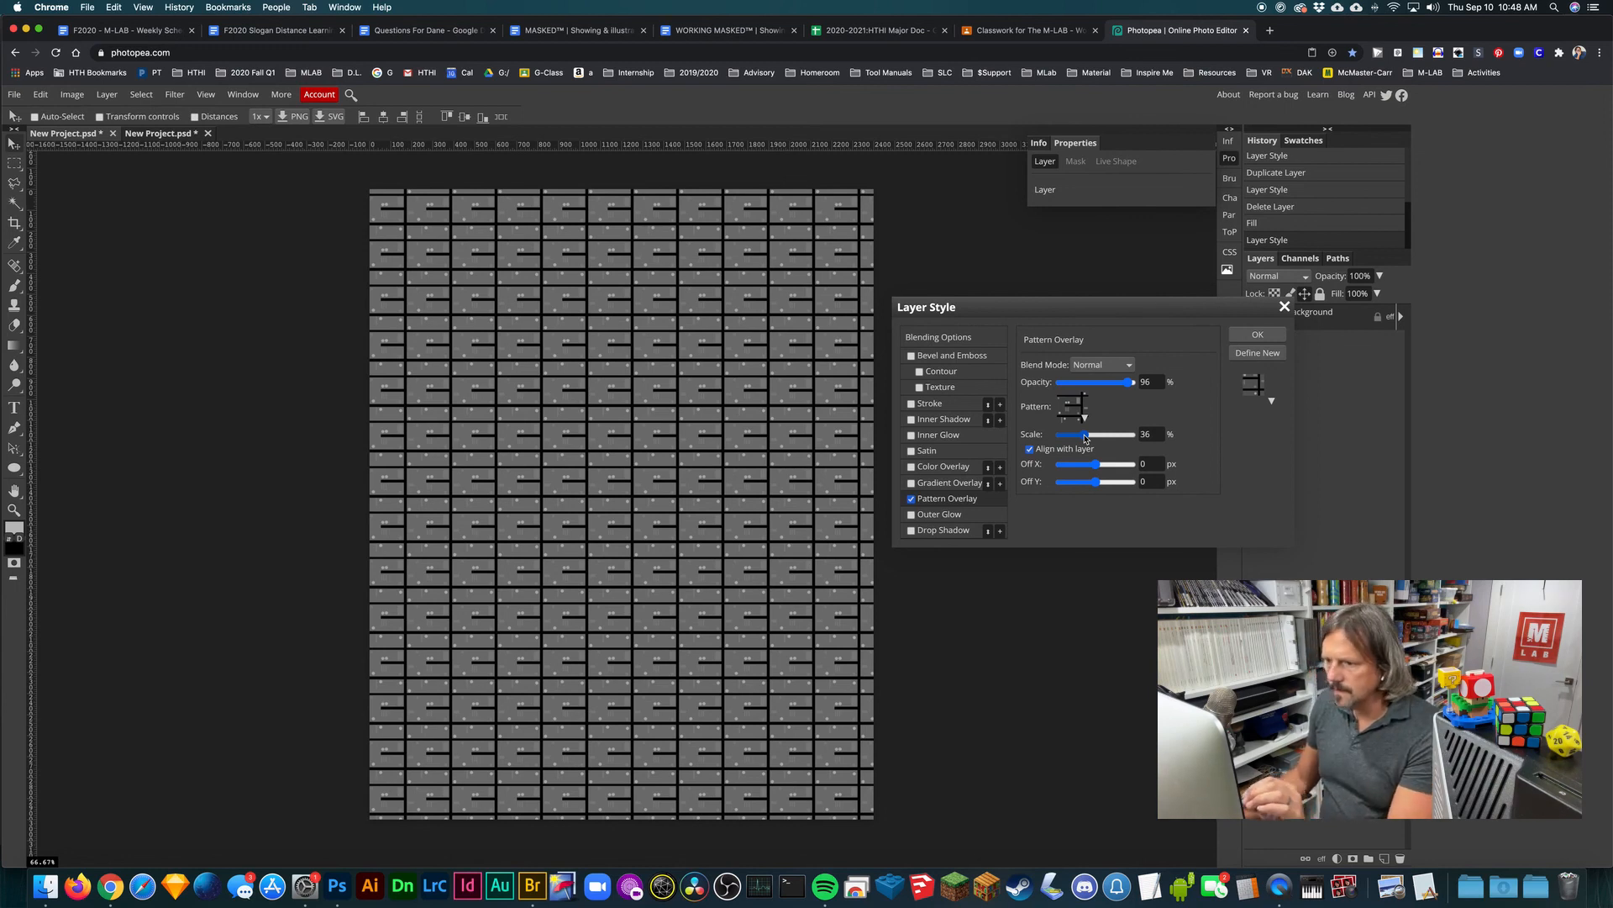
{"action": "left_click_drag", "start_coordinate": [1085, 438], "coordinate": [1102, 438]}
{"action": "mouse_move", "coordinate": [1128, 385]}
{"action": "left_mouse_down"}
{"action": "mouse_move", "coordinate": [1108, 385]}
{"action": "mouse_move", "coordinate": [1130, 383]}
{"action": "left_mouse_up"}
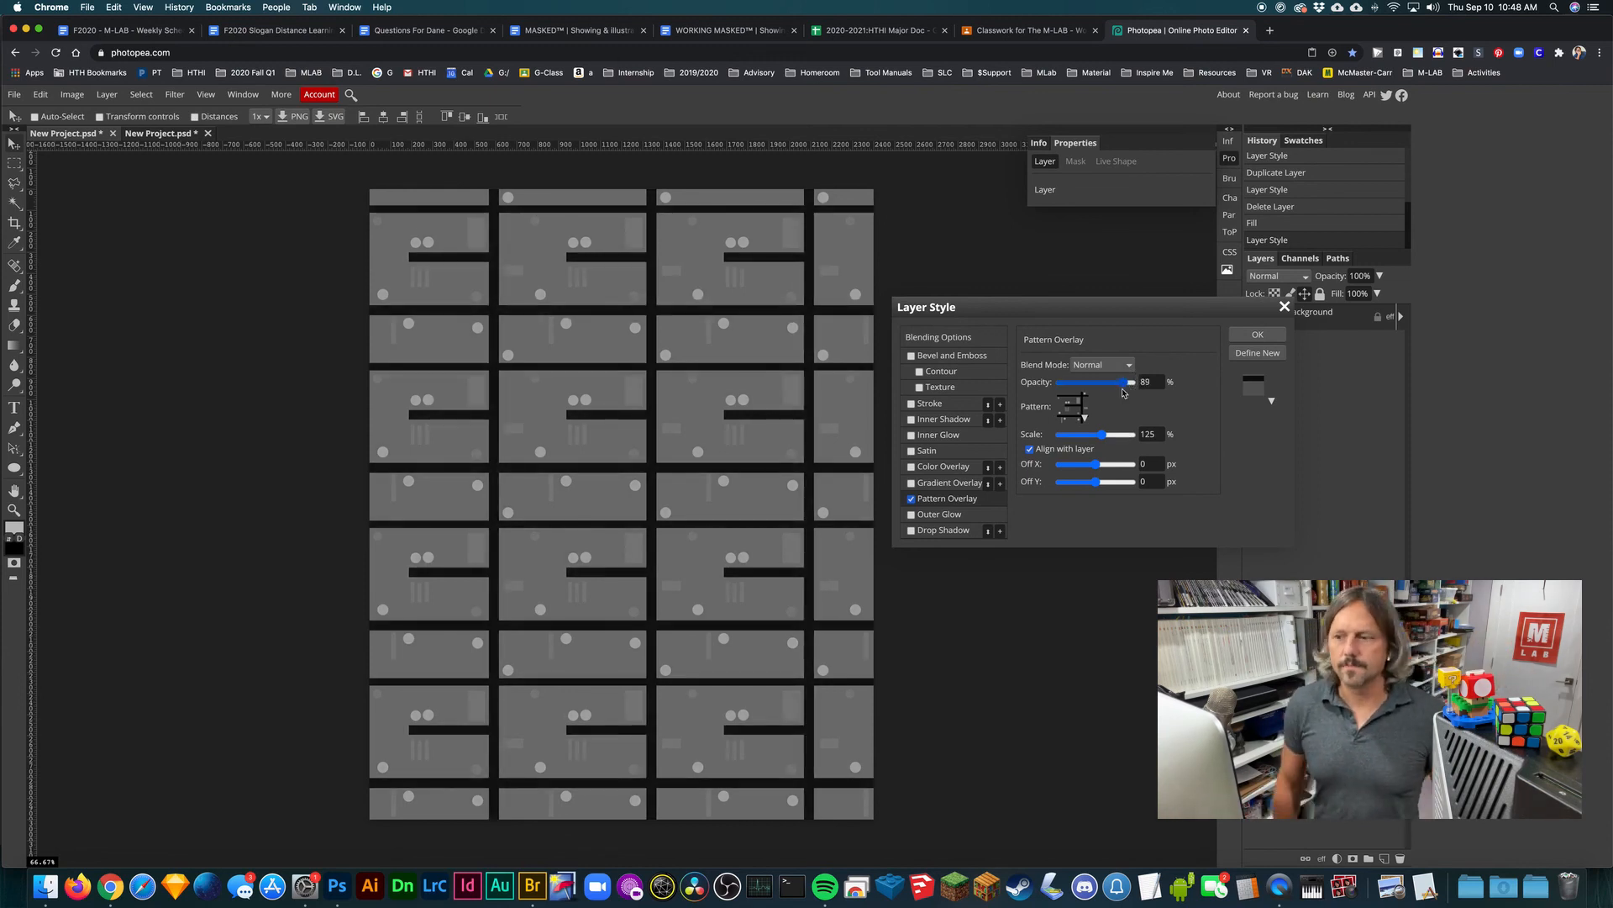
{"action": "left_click", "coordinate": [1113, 464]}
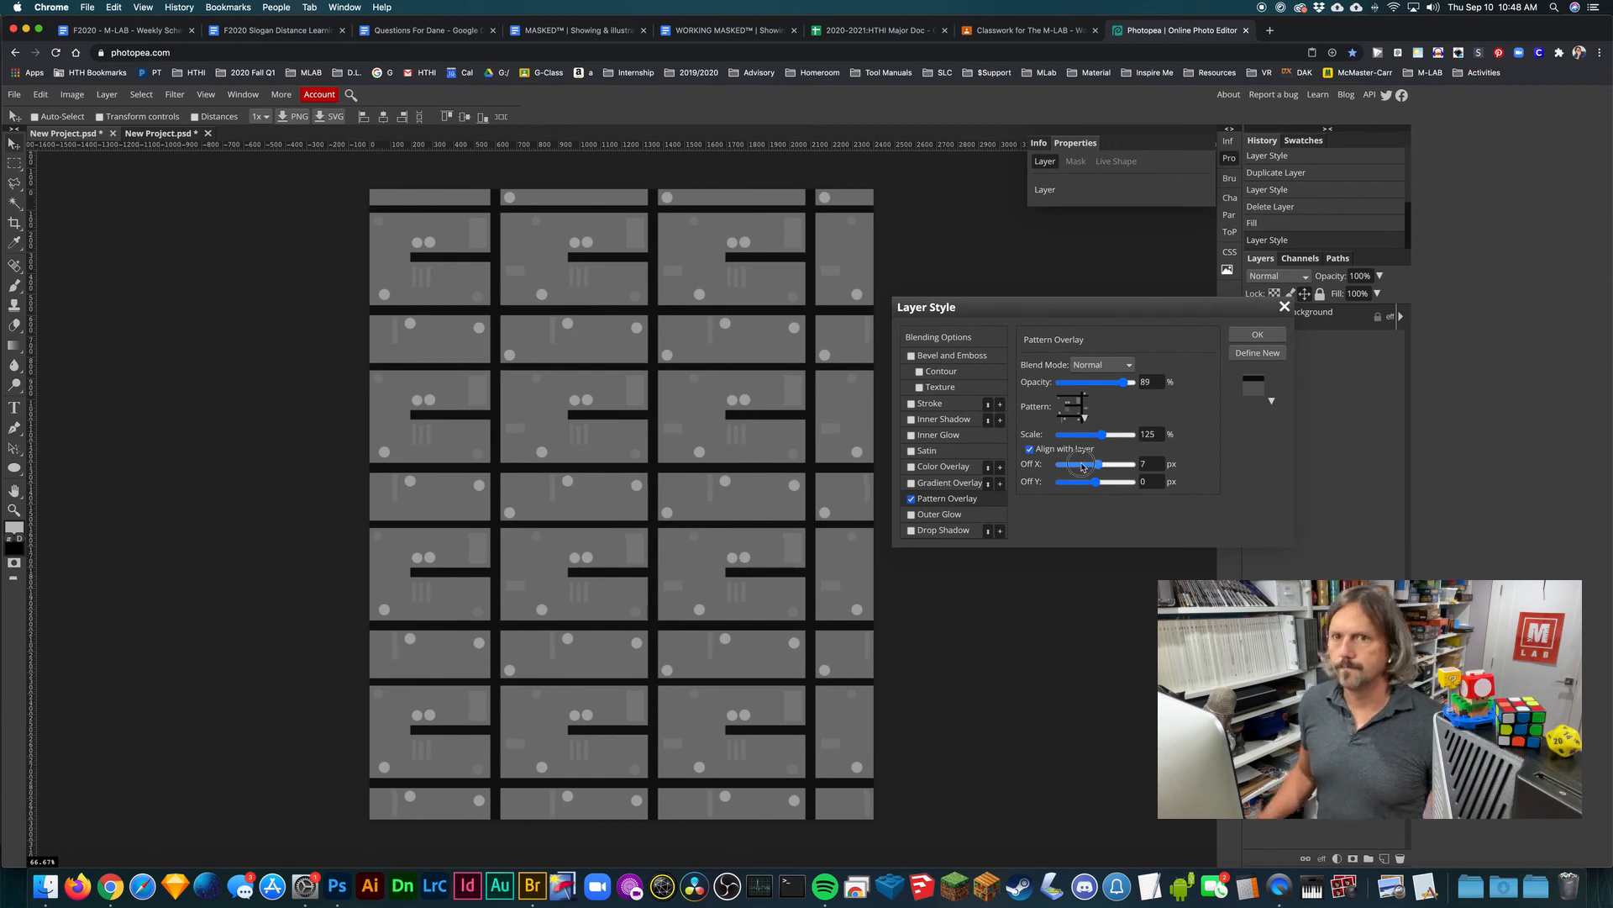